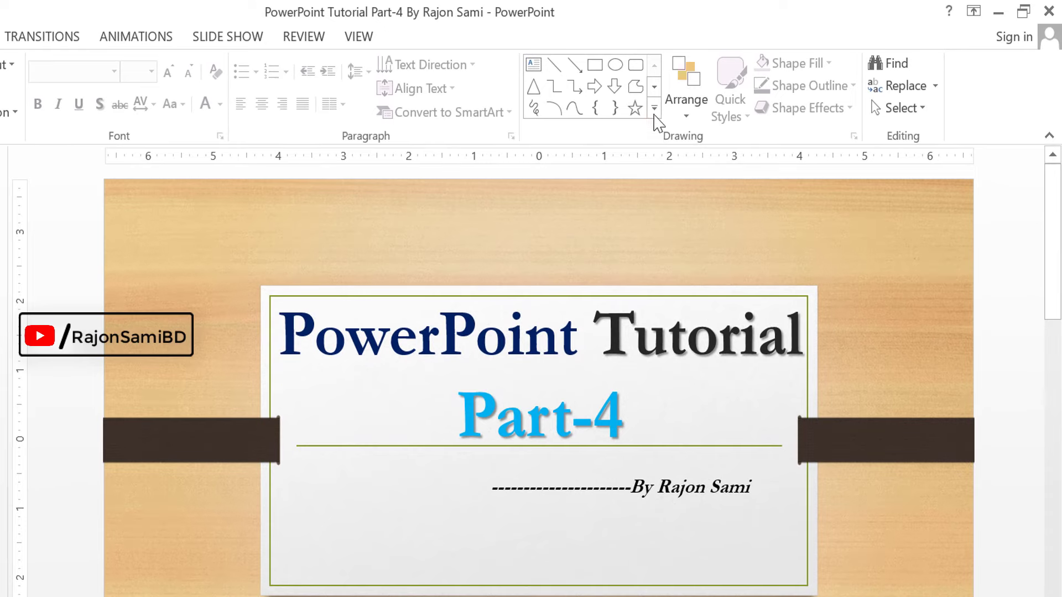
Choose the straight Line shape from the full Home shapes gallery.
click(655, 109)
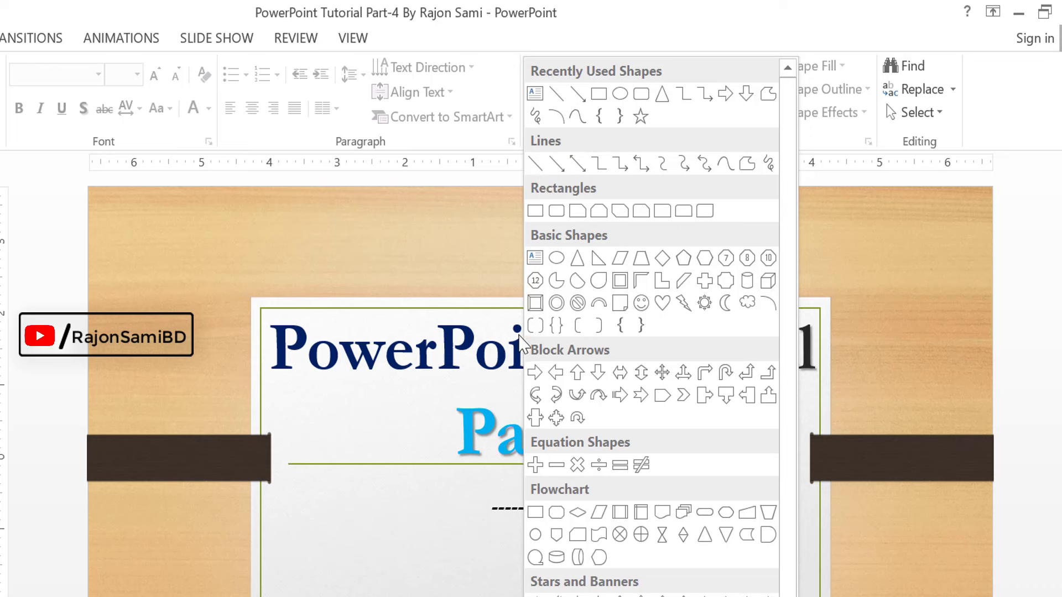
click(535, 165)
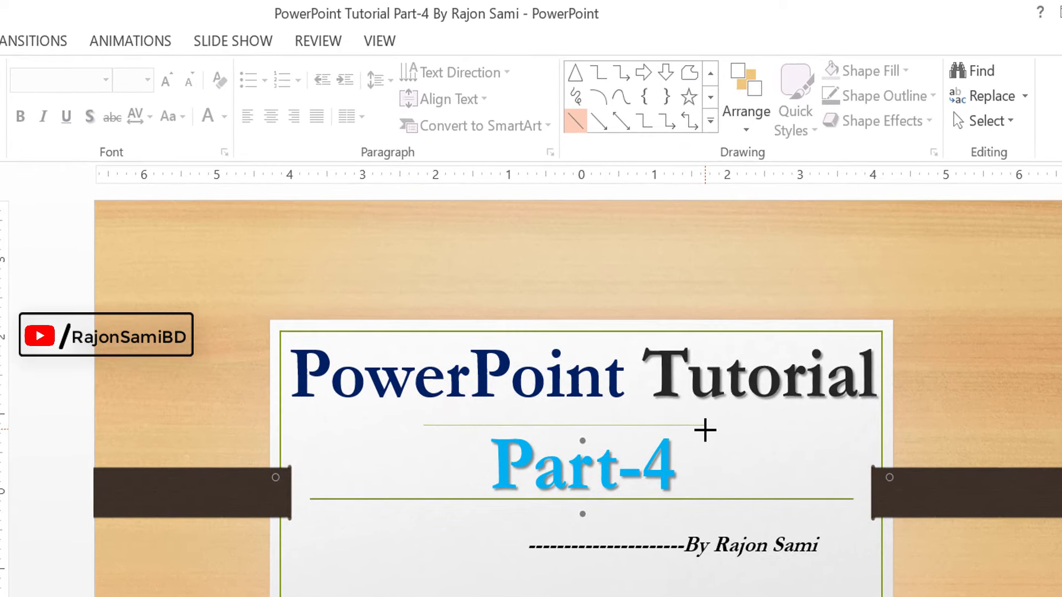
Draw a horizontal line above Part-4, select it, and show the Drawing Tools Format options.
drag(424, 426, 705, 430)
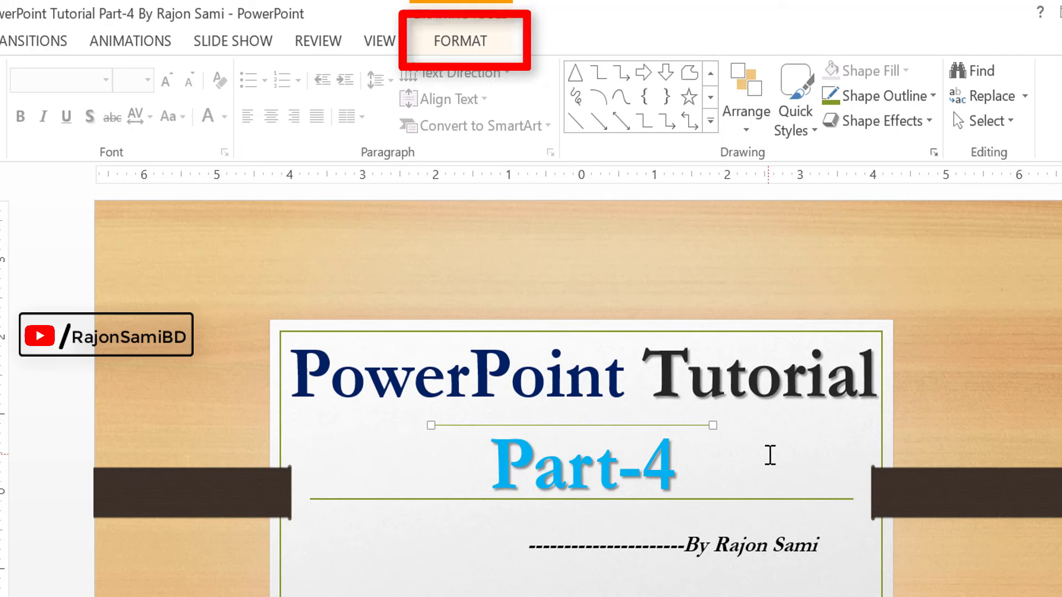
click(745, 467)
click(313, 271)
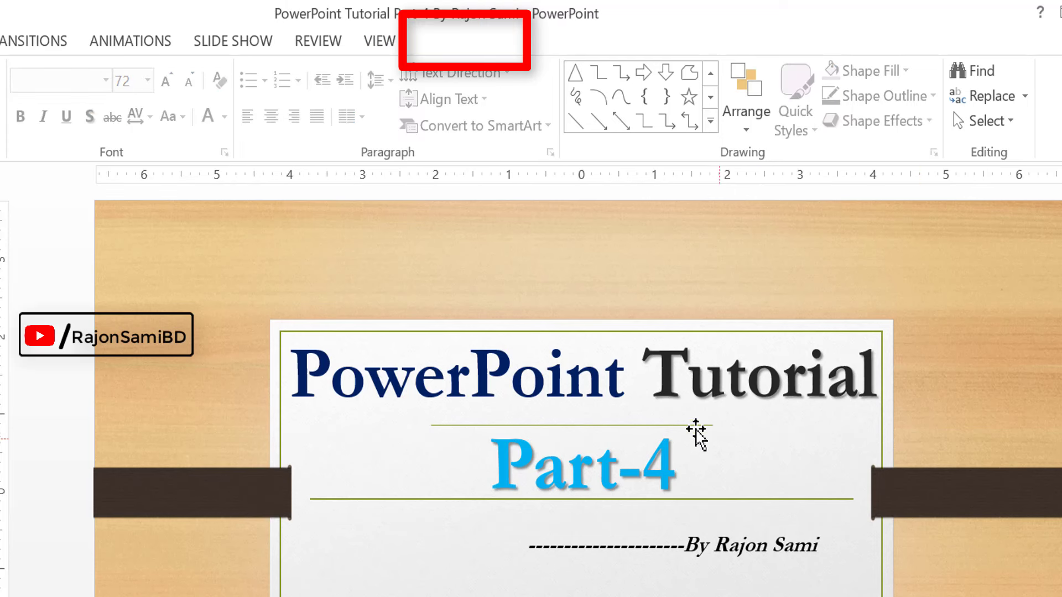
click(688, 426)
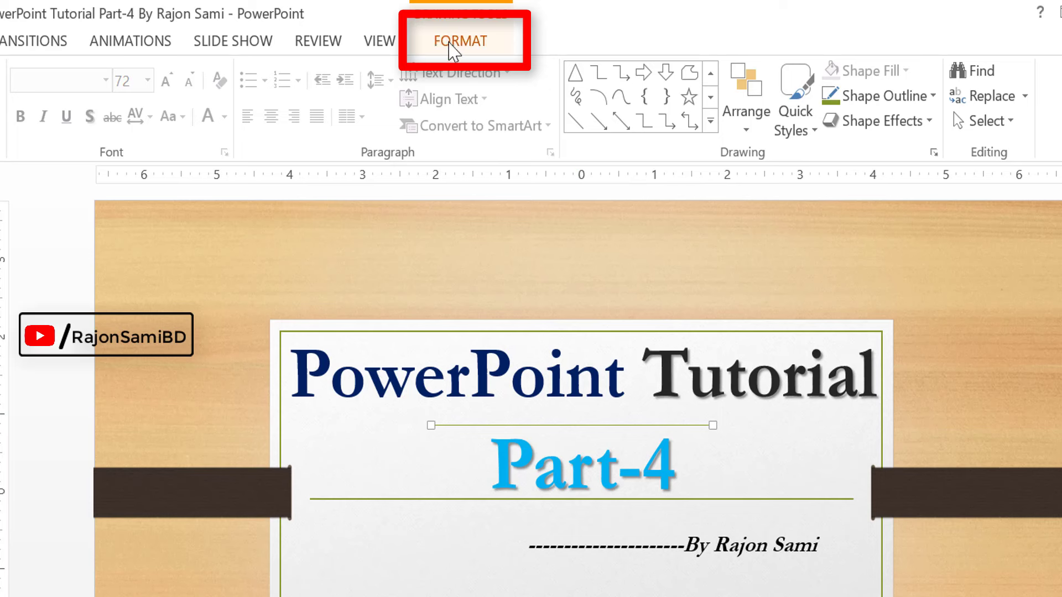
click(451, 46)
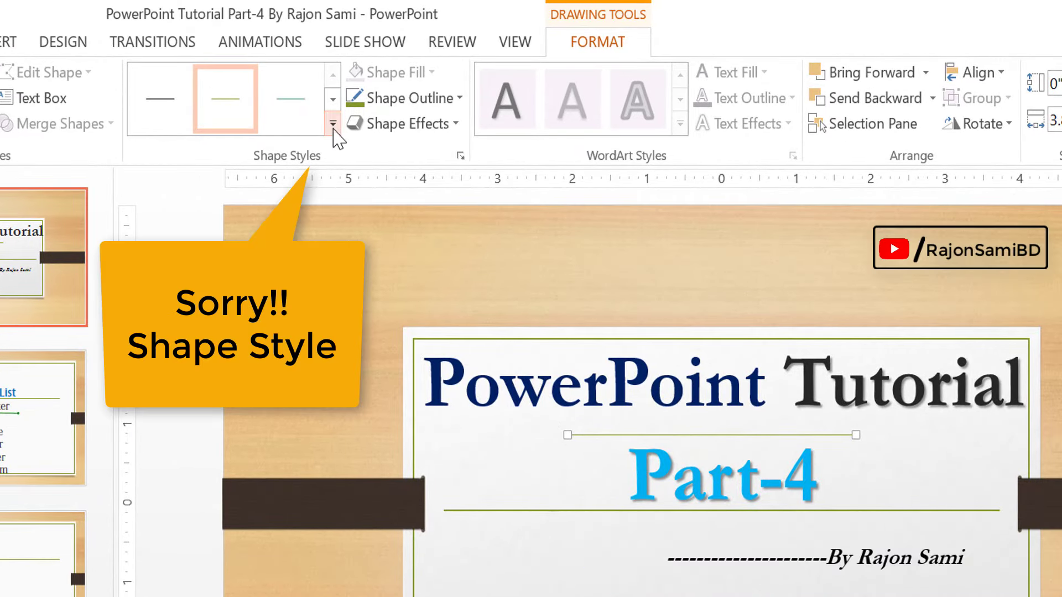
Apply the Intense Line - Dark 1 shape style to the line.
click(333, 128)
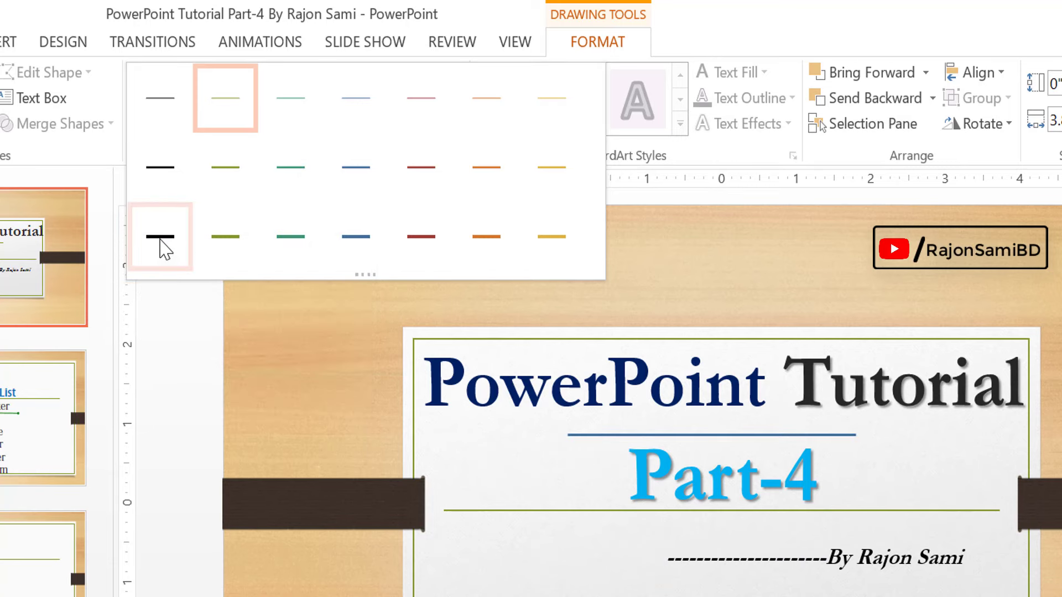
click(160, 238)
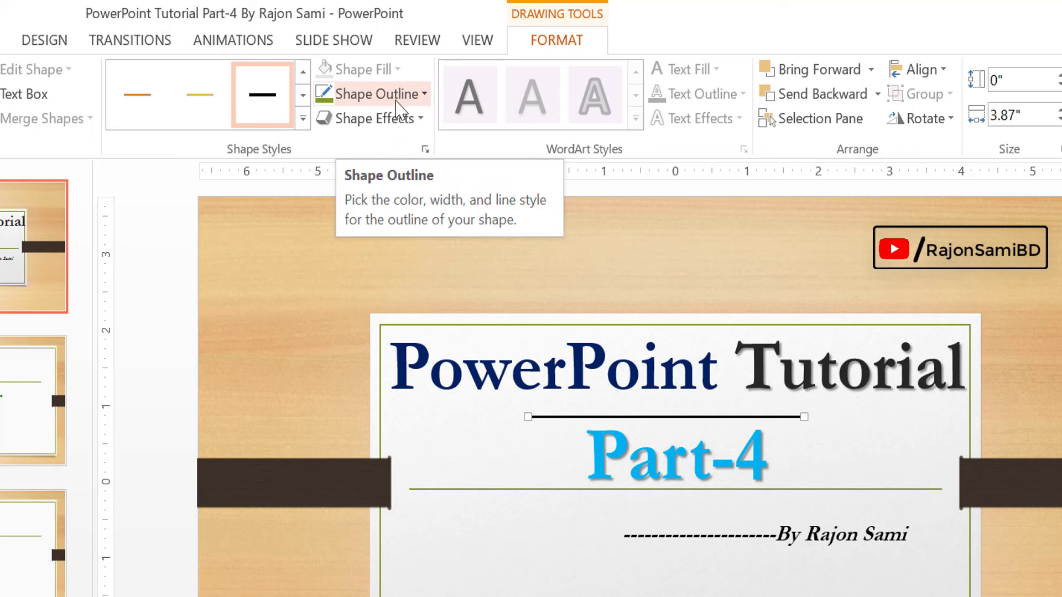
Try a red outline on the line, then purple from More Outline Colors.
click(424, 97)
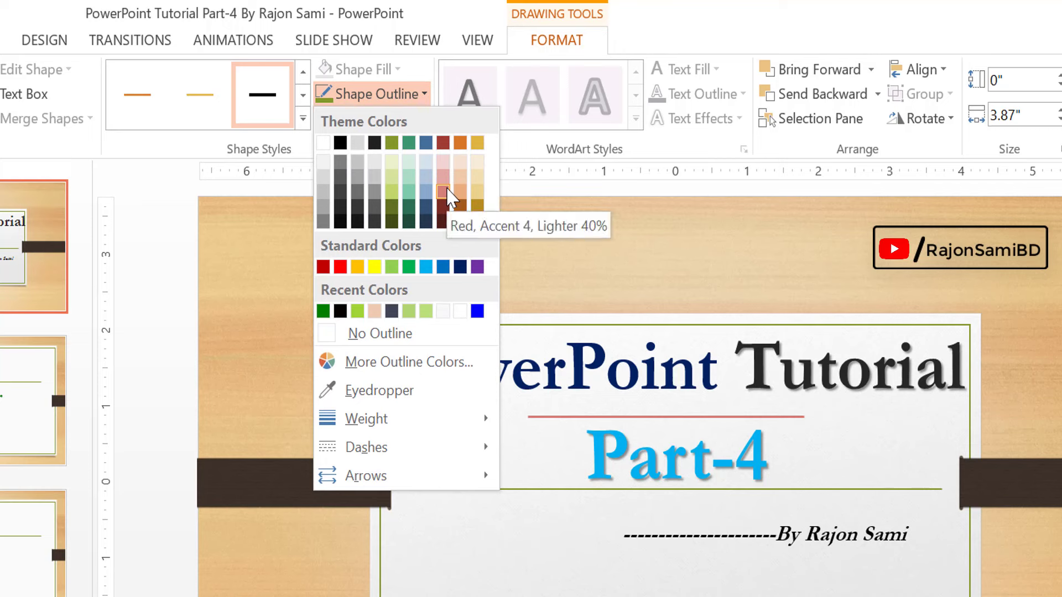
click(447, 194)
click(424, 95)
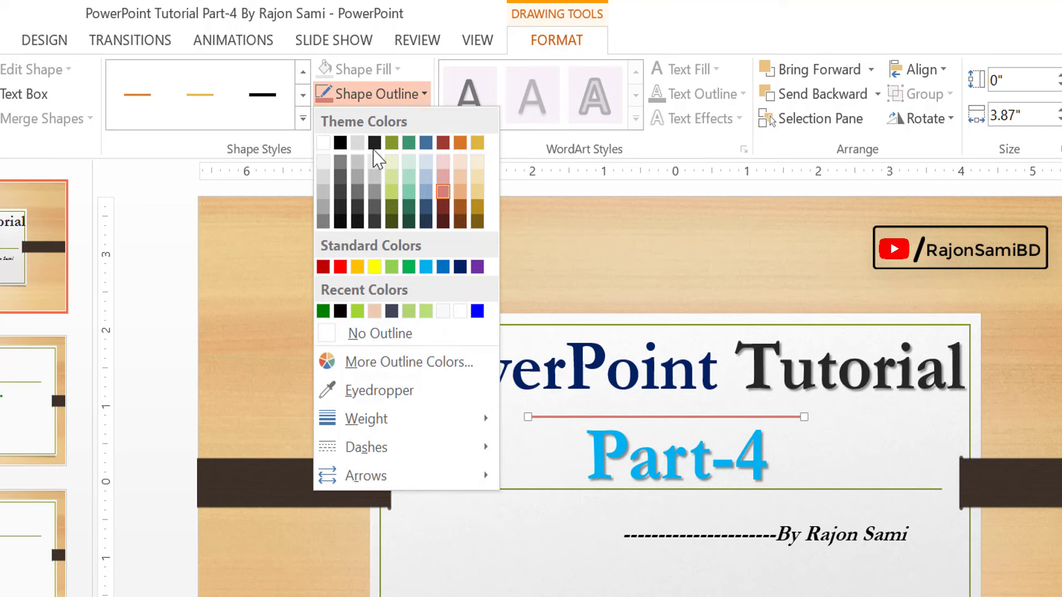
click(412, 363)
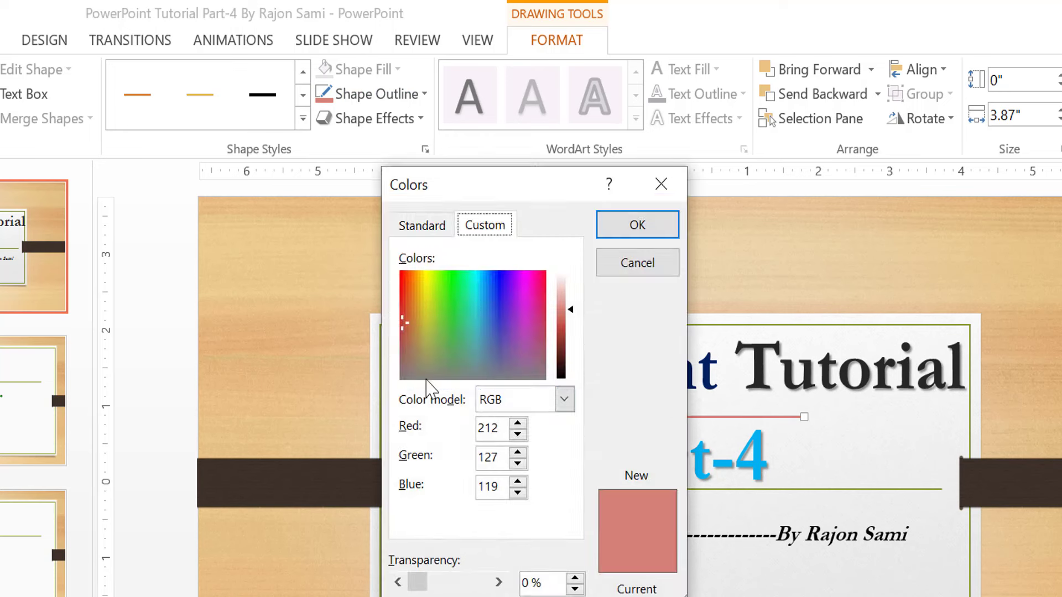
click(425, 227)
click(526, 327)
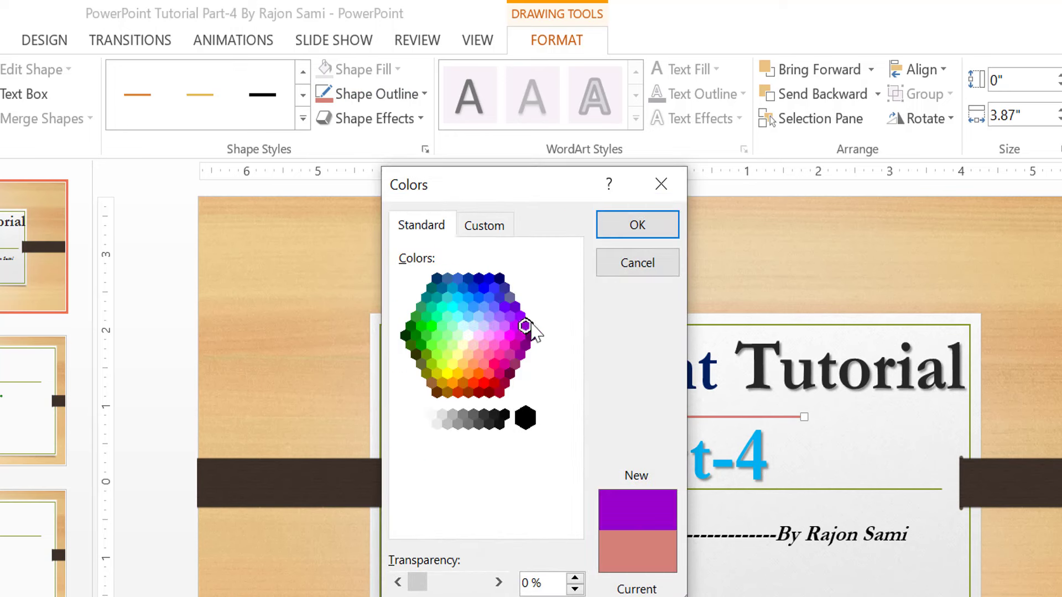
click(645, 232)
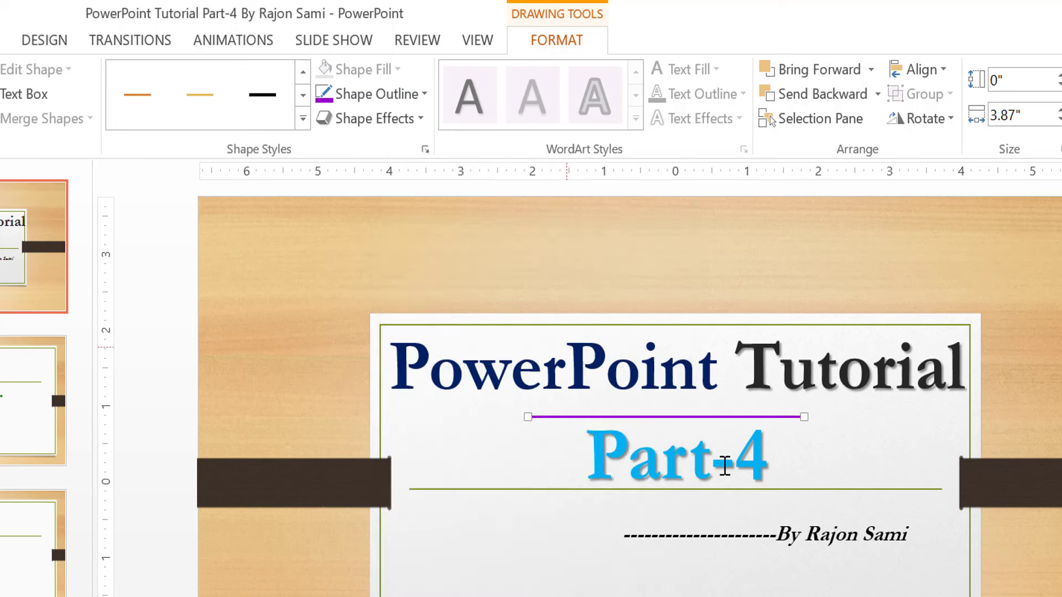
Remove the outline, then eyedropper a tan colour from the wooden background onto the line.
click(376, 94)
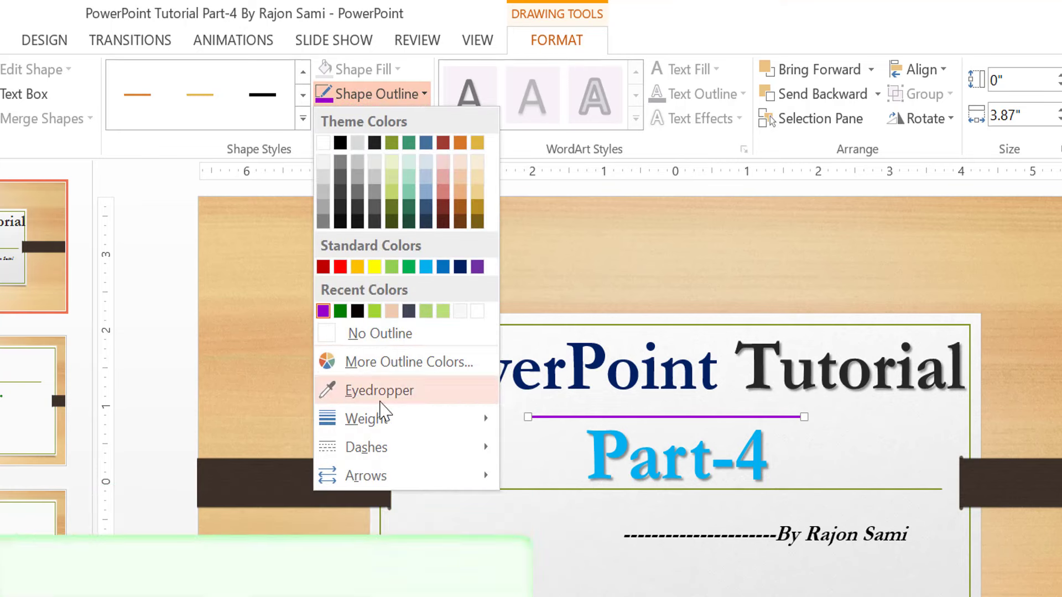
click(359, 334)
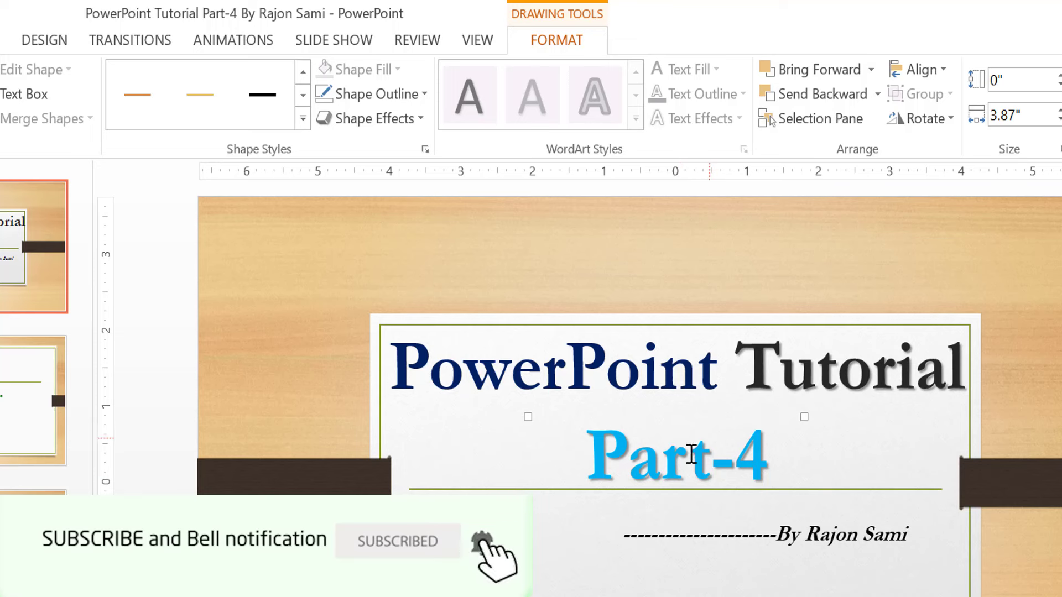
click(424, 94)
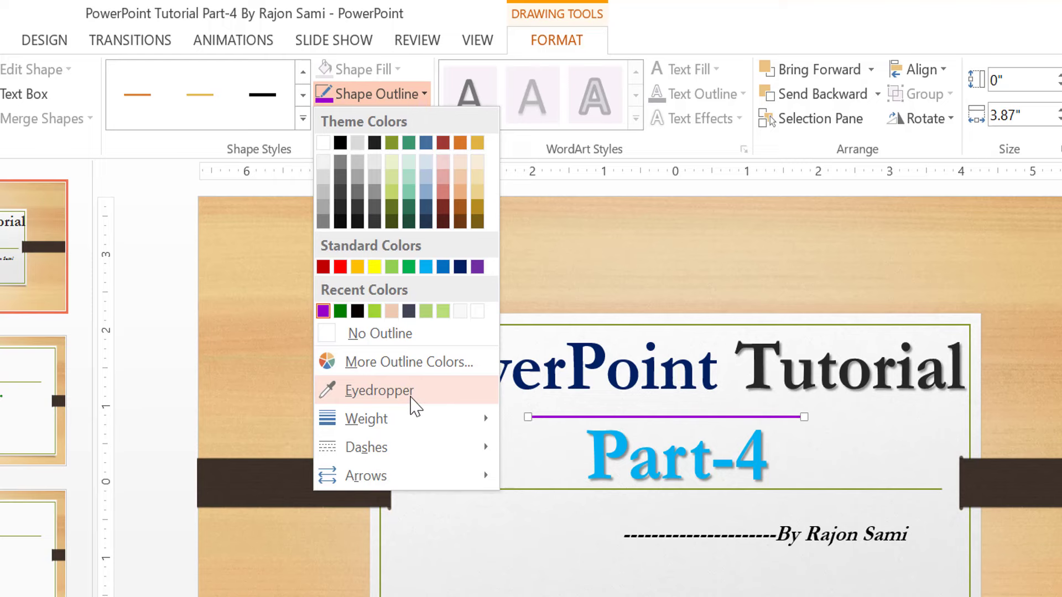
click(411, 397)
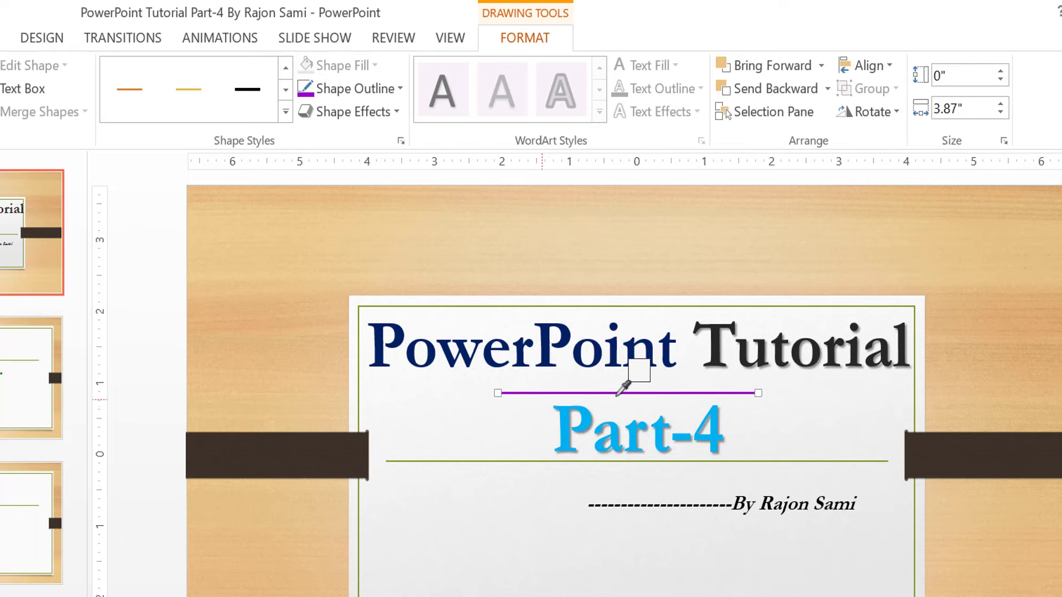
click(977, 260)
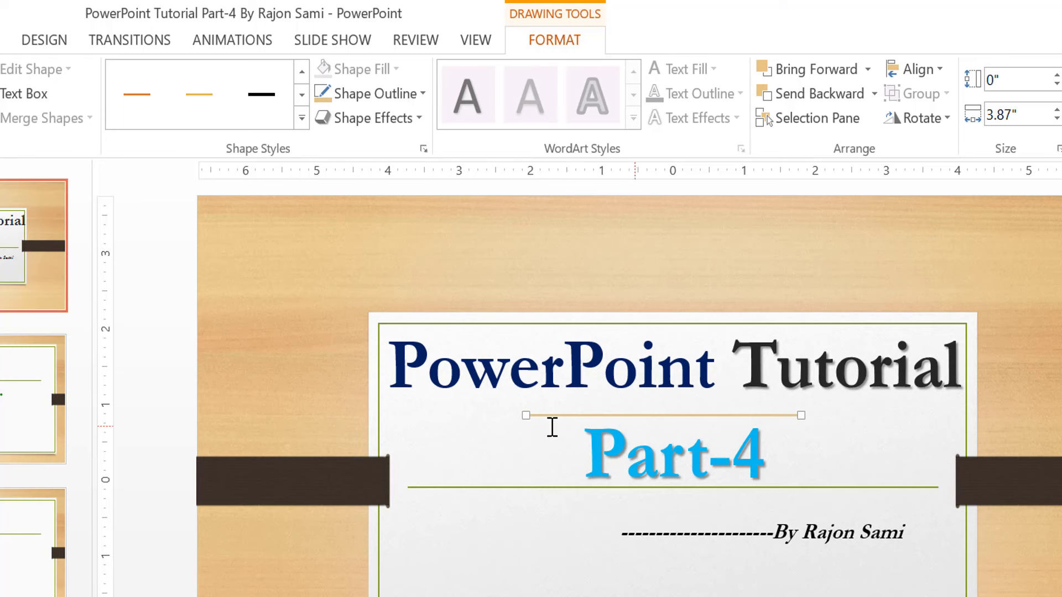
Set the line outline back to purple and raise its weight to 6 pt, then heavier.
click(422, 94)
click(321, 310)
click(423, 93)
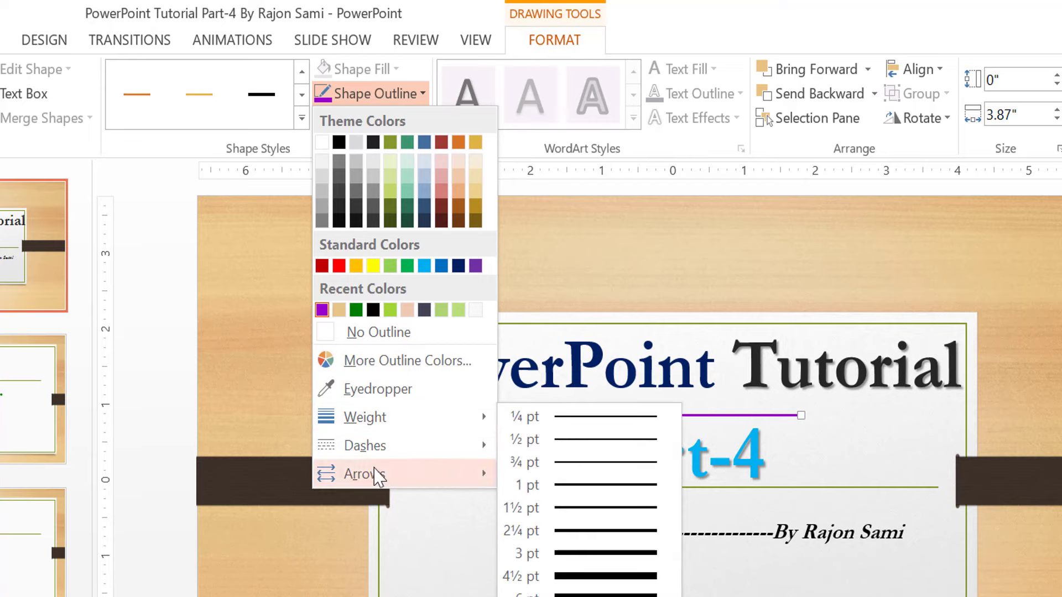
mouse_move(350, 400)
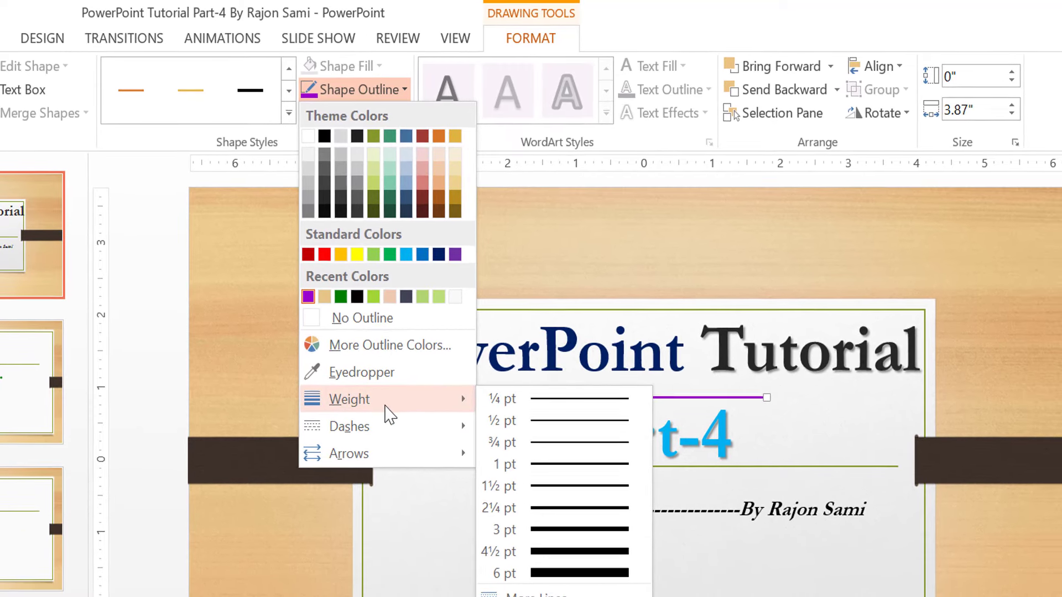
click(580, 574)
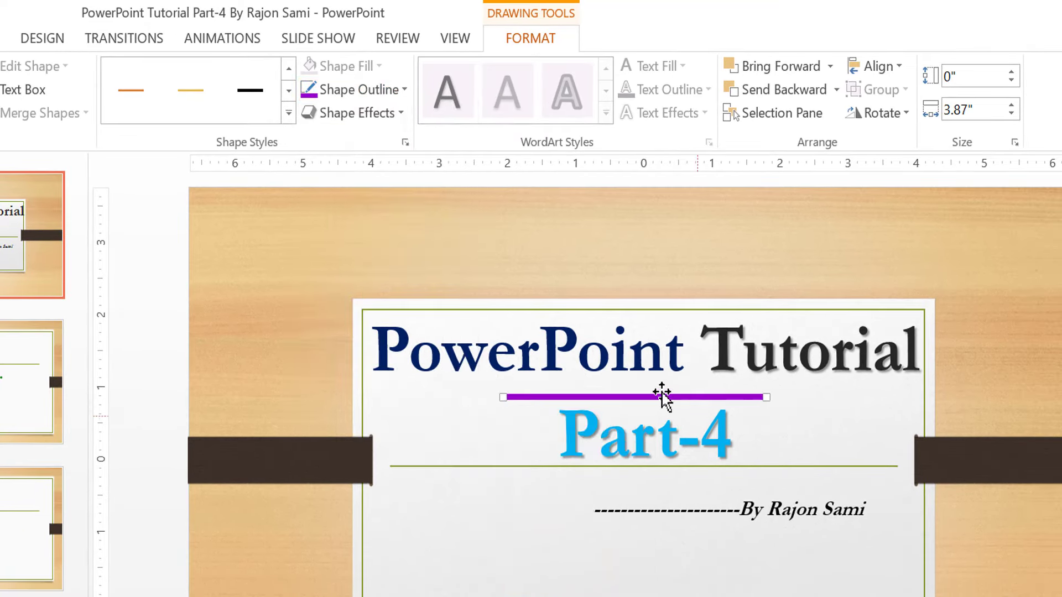
click(388, 91)
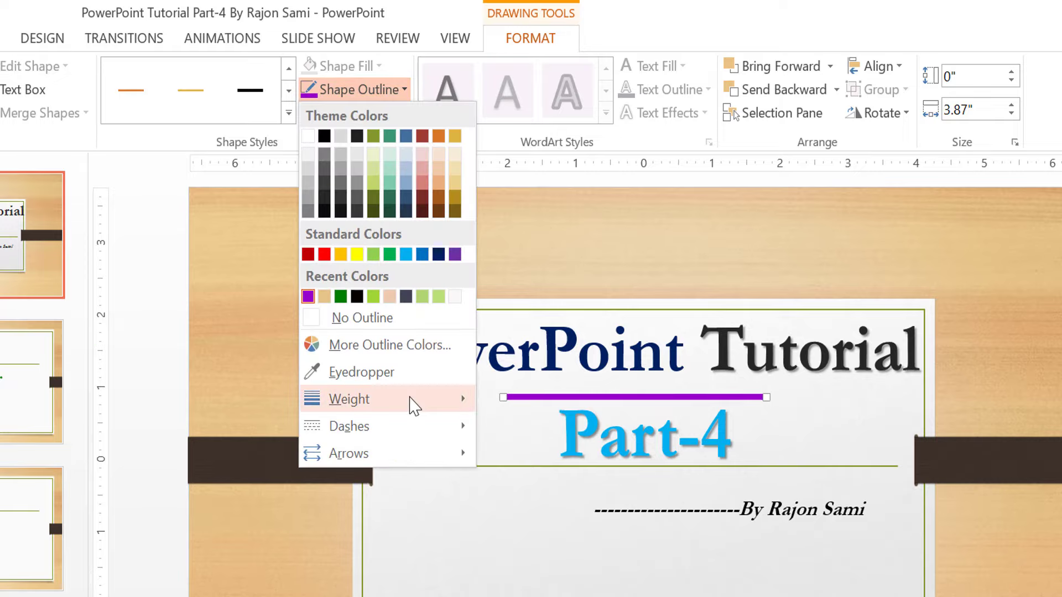
mouse_move(324, 370)
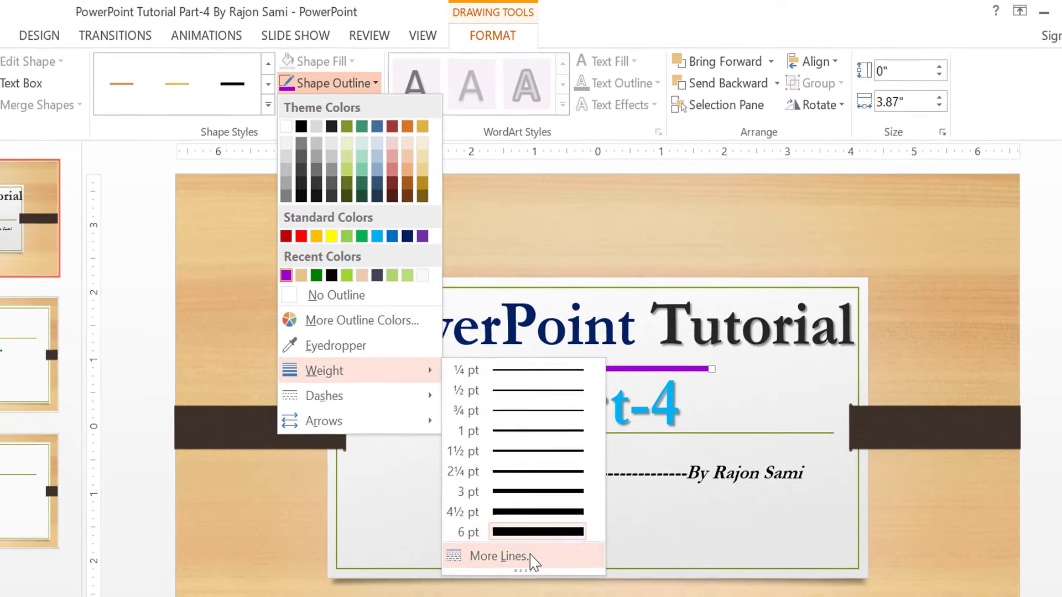
click(530, 556)
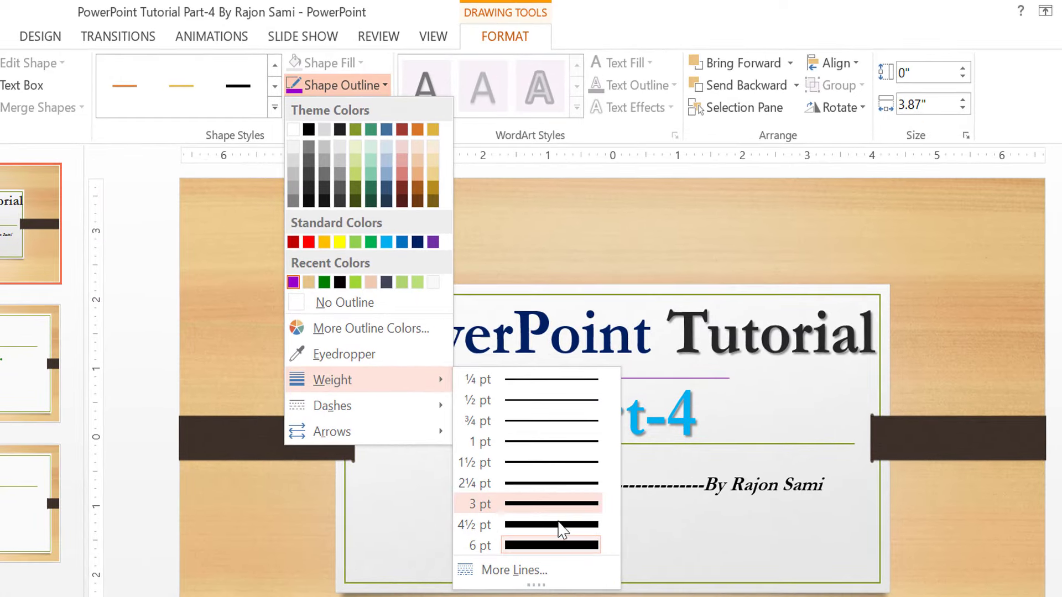
click(558, 527)
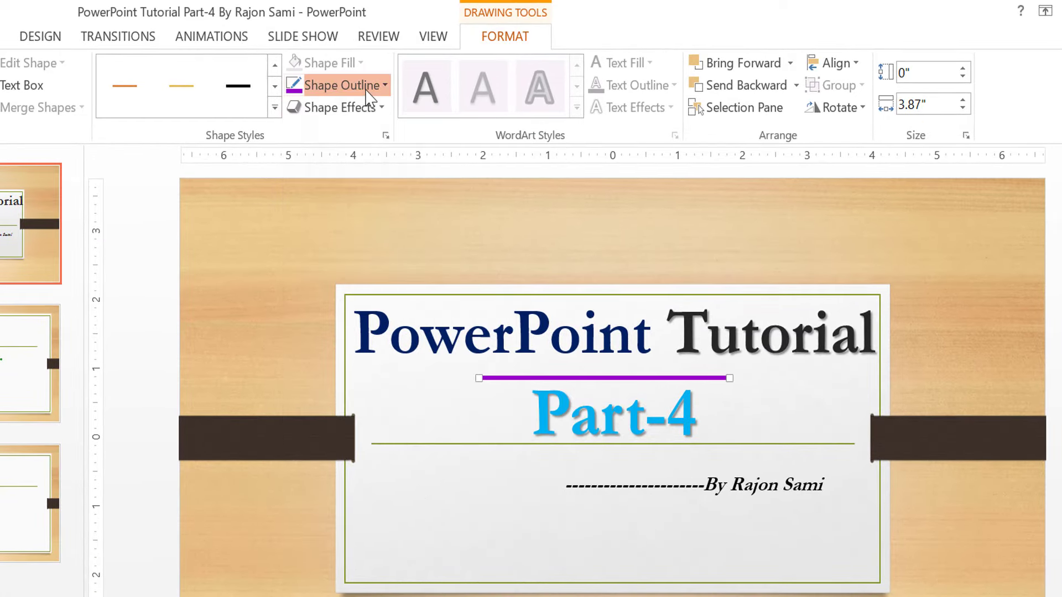
click(342, 85)
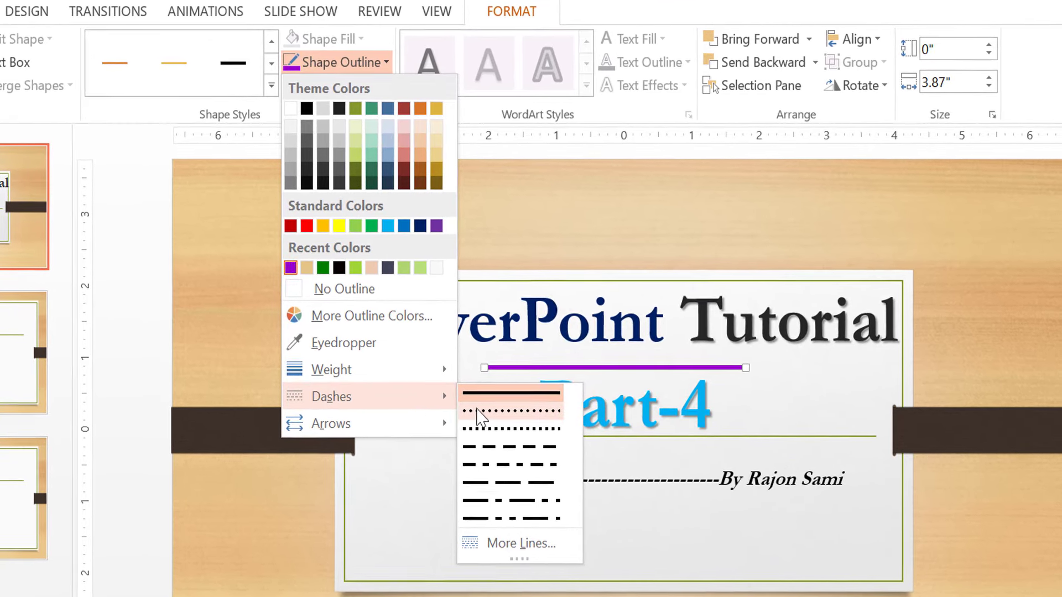
mouse_move(343, 410)
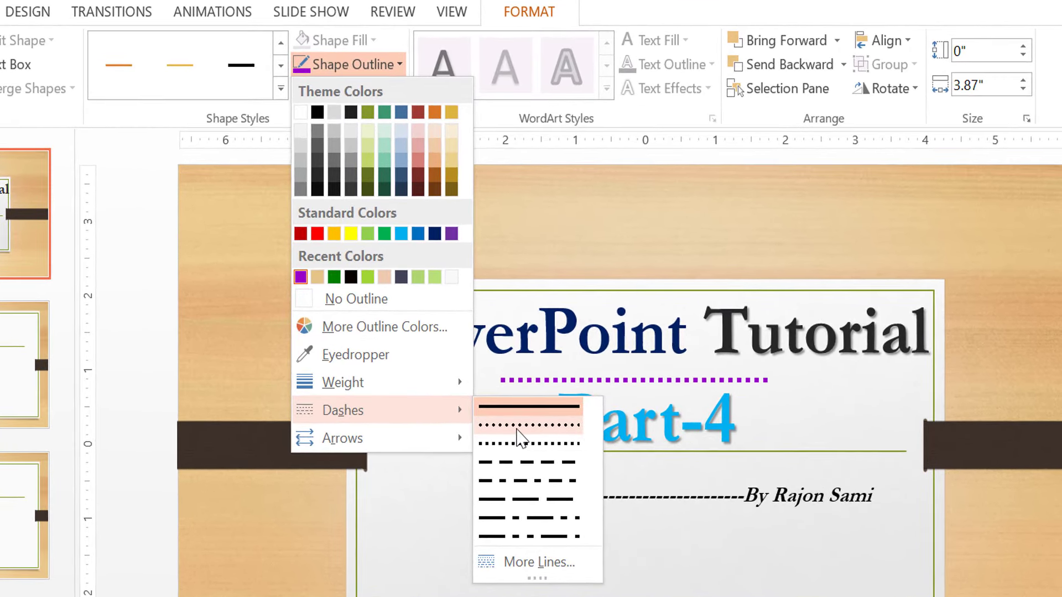
Try square-dot and long-dash patterns on the purple line, then return it to solid.
click(521, 443)
click(381, 71)
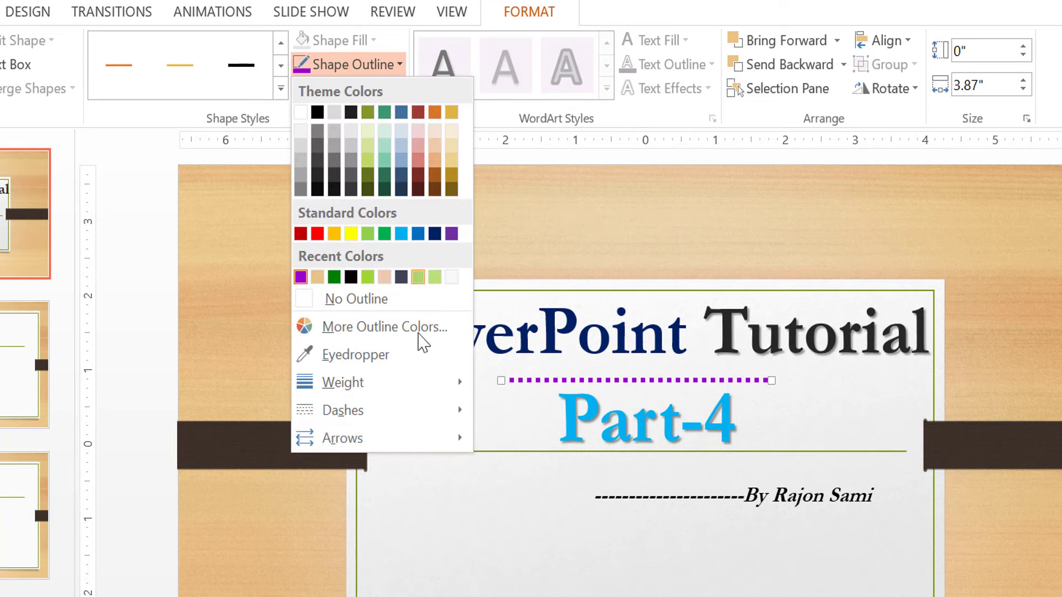
click(545, 499)
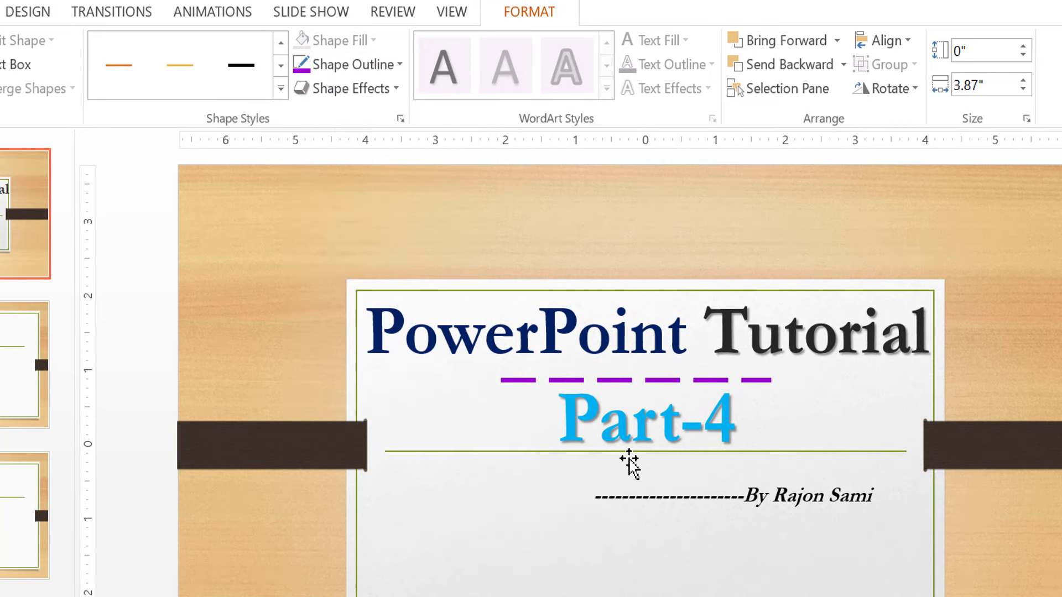
click(386, 65)
mouse_move(343, 410)
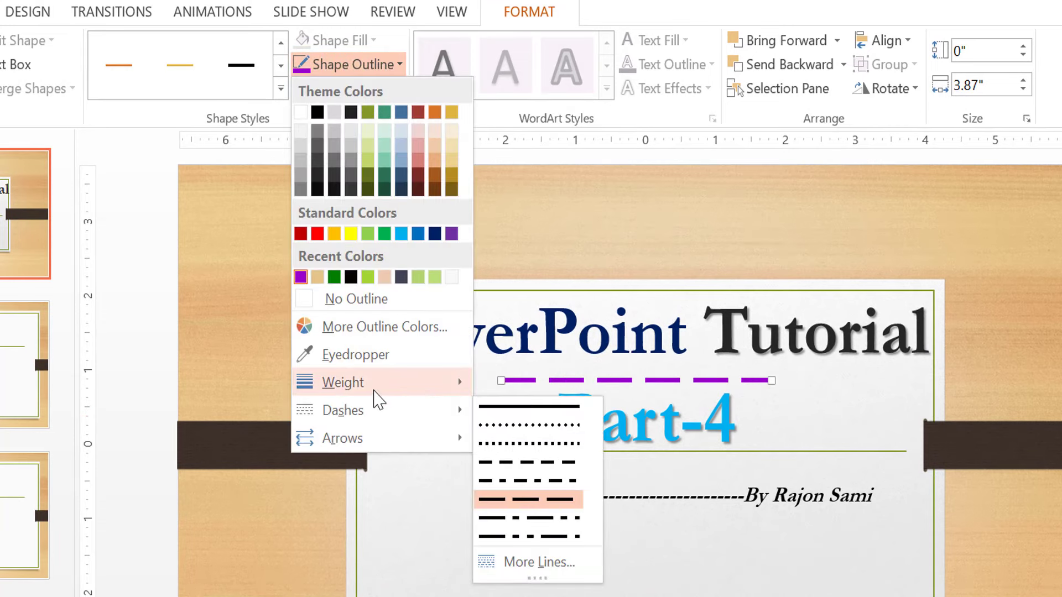
click(548, 561)
click(386, 64)
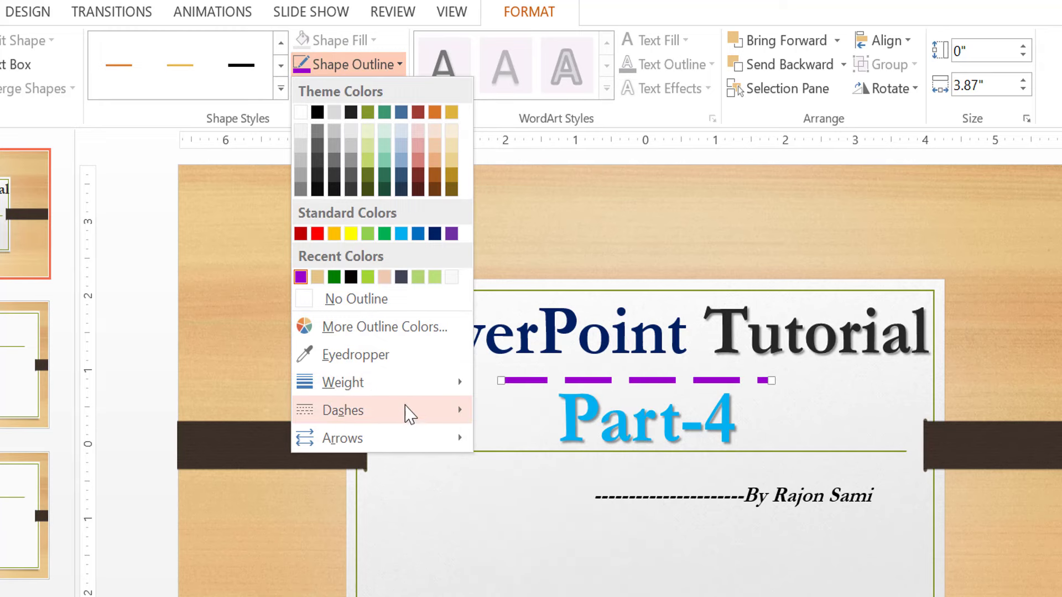
click(526, 410)
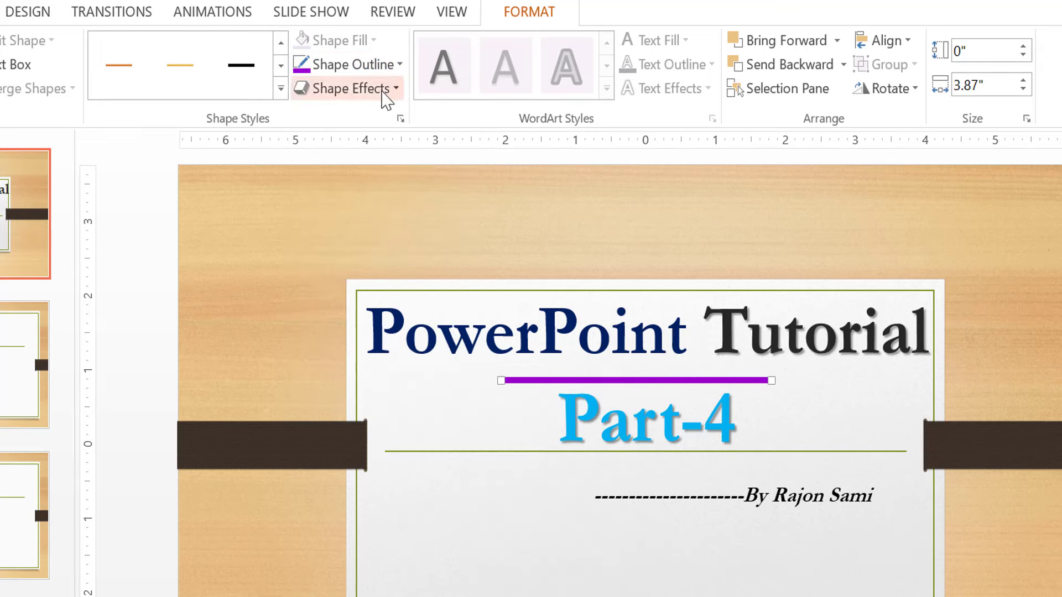
Give the purple line the round-dot arrow style at both ends.
click(387, 64)
mouse_move(310, 397)
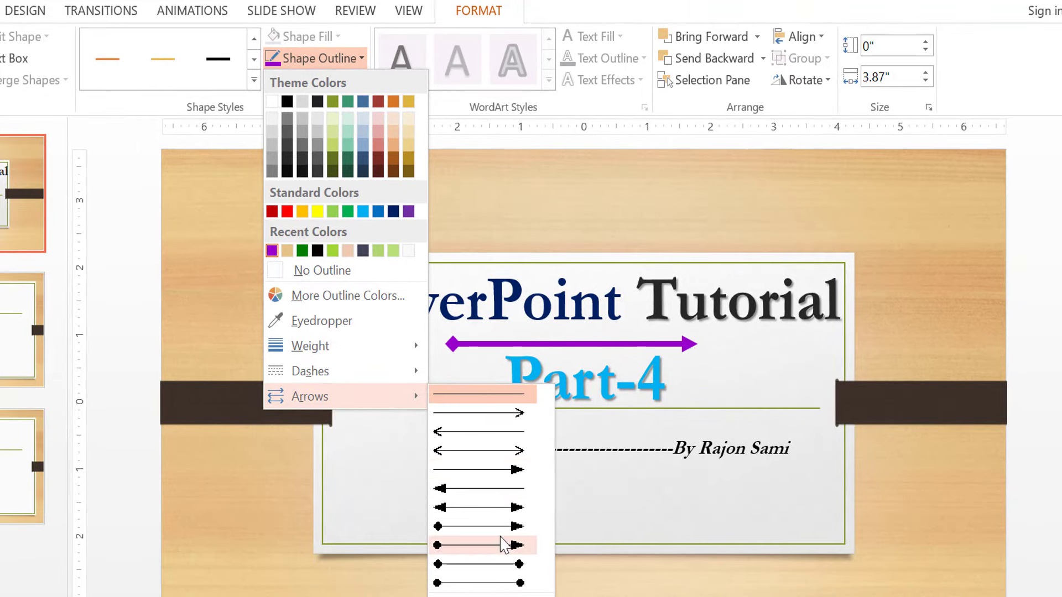
click(505, 582)
click(731, 448)
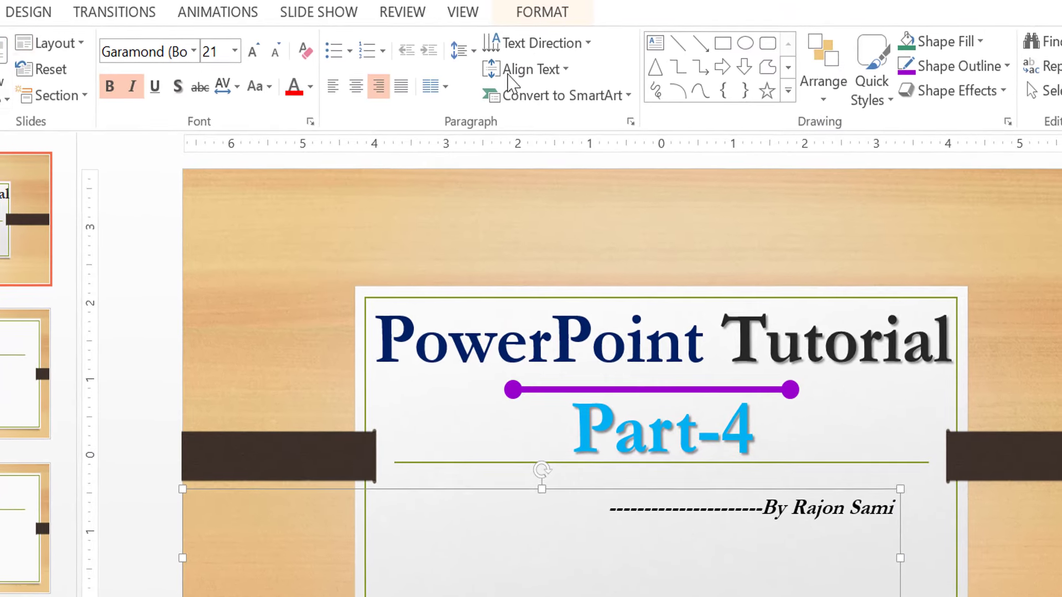
click(790, 90)
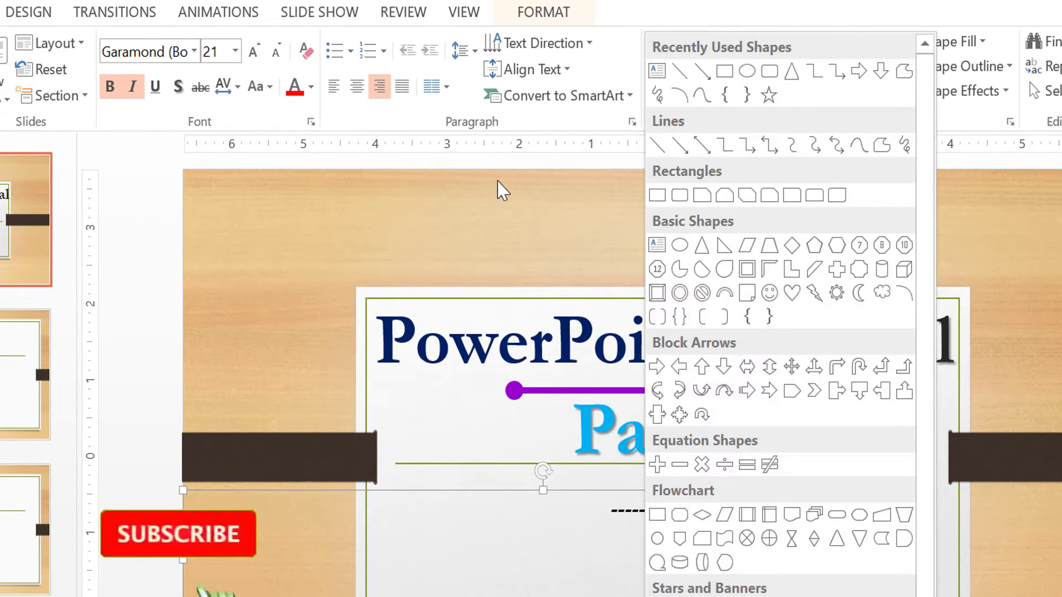
key(Escape)
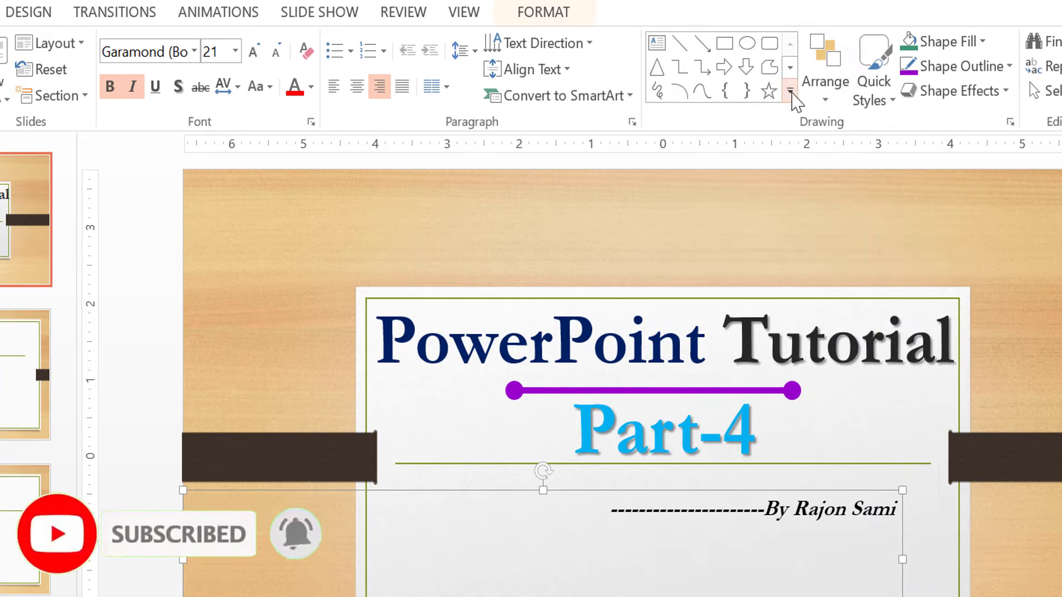
click(545, 11)
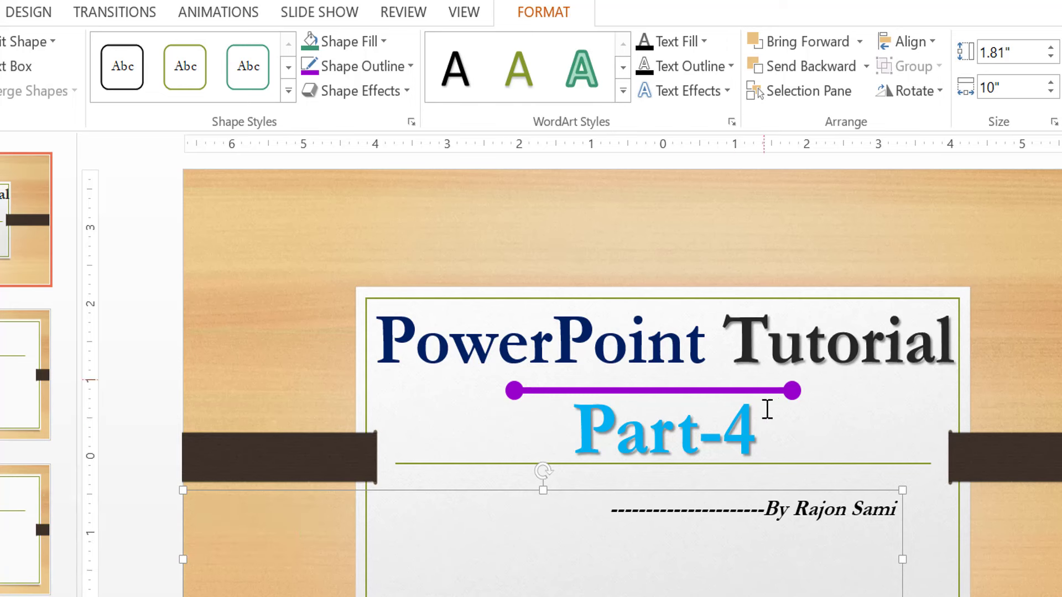
click(399, 92)
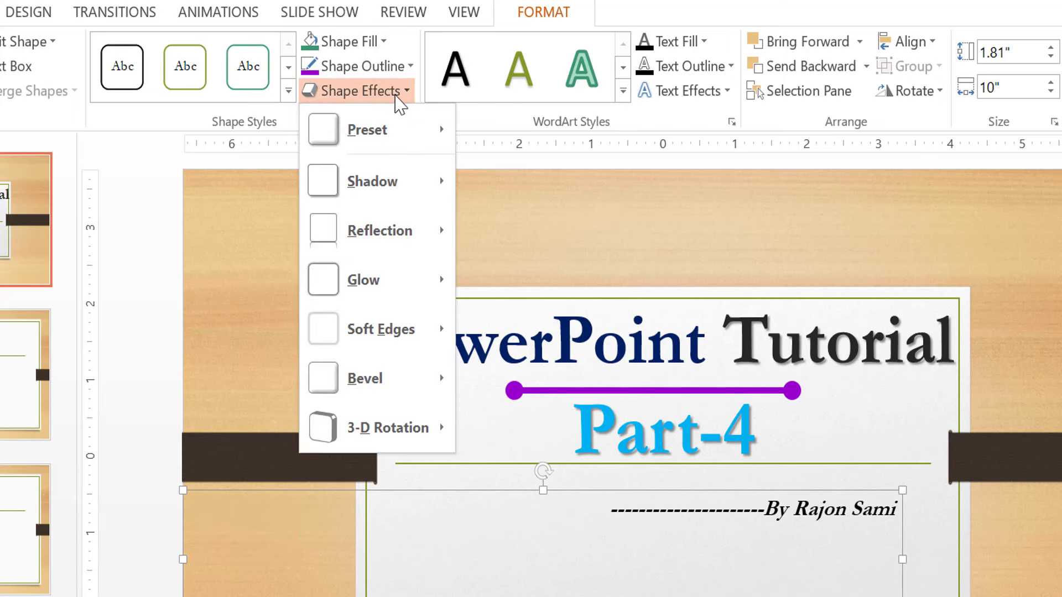
mouse_move(373, 181)
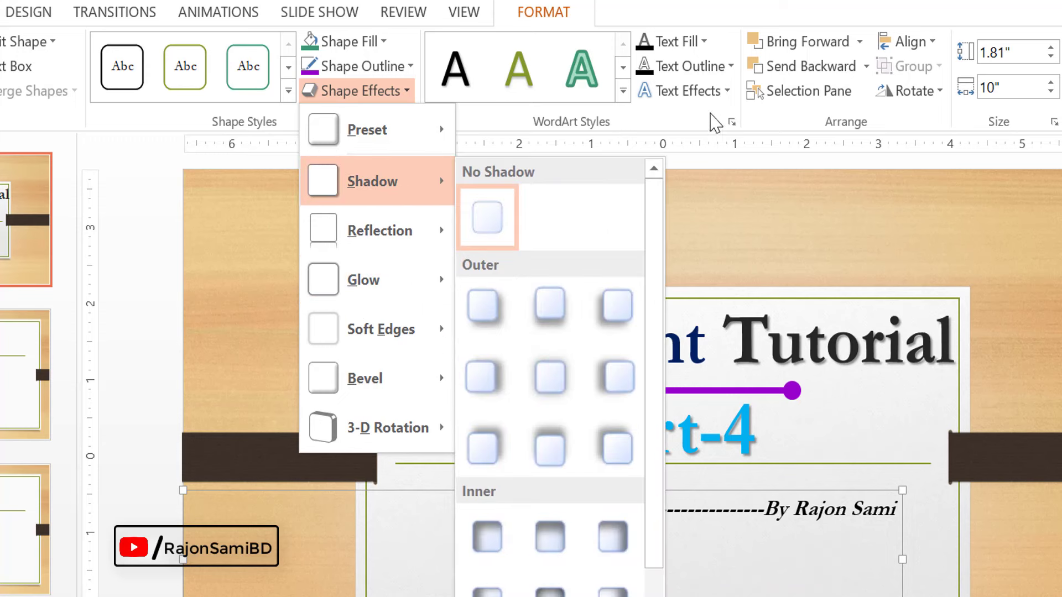
click(841, 237)
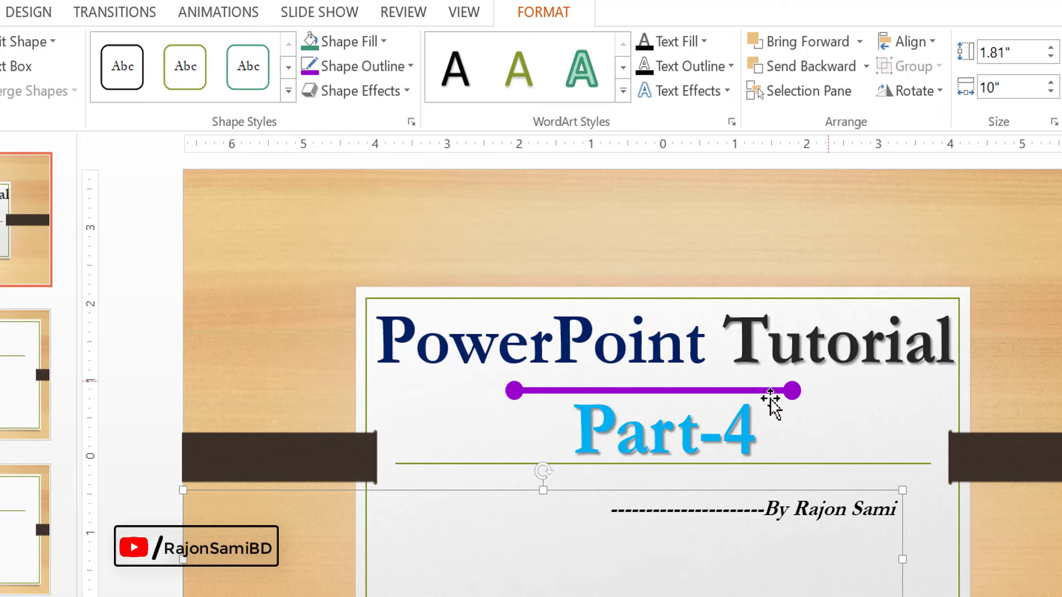
click(6, 13)
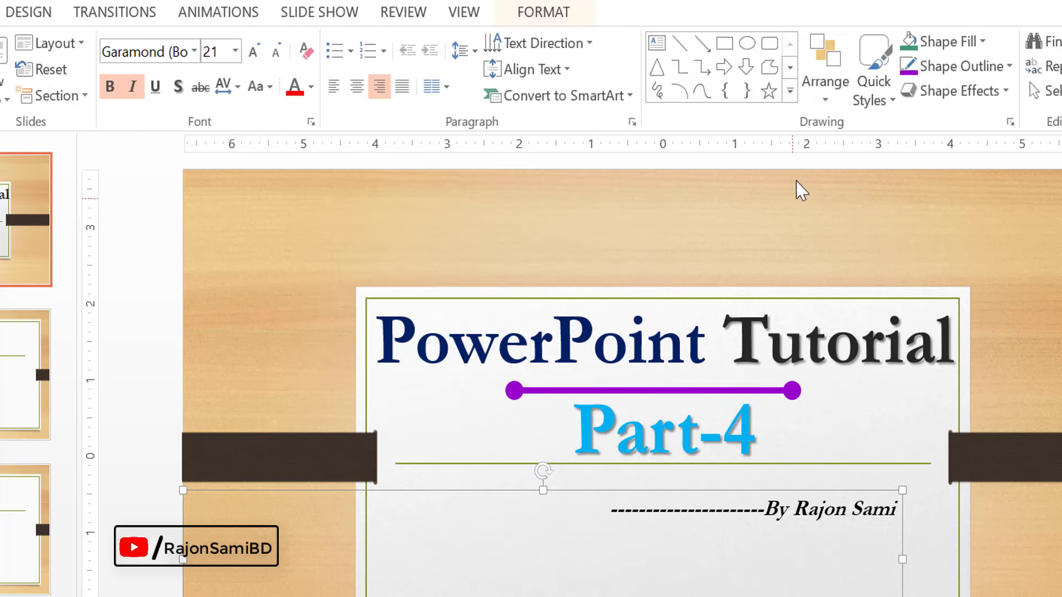
click(789, 90)
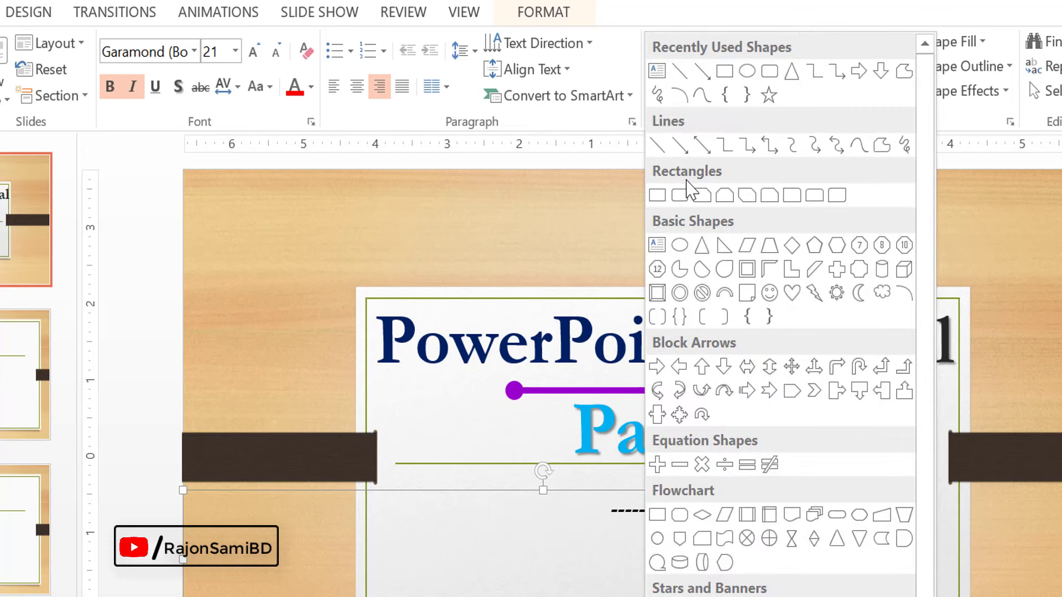
click(770, 146)
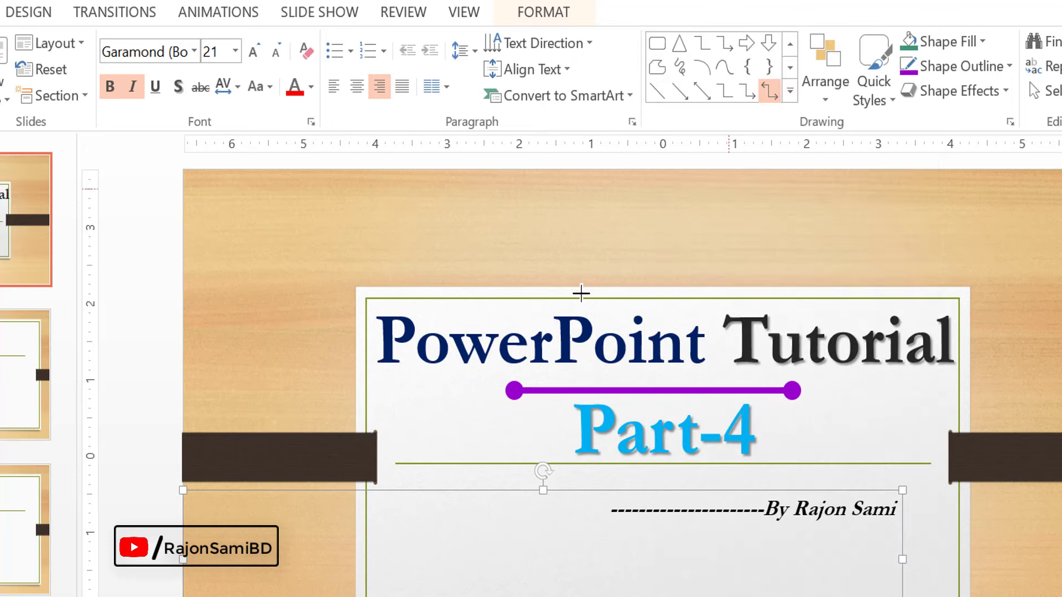
drag(446, 256, 647, 545)
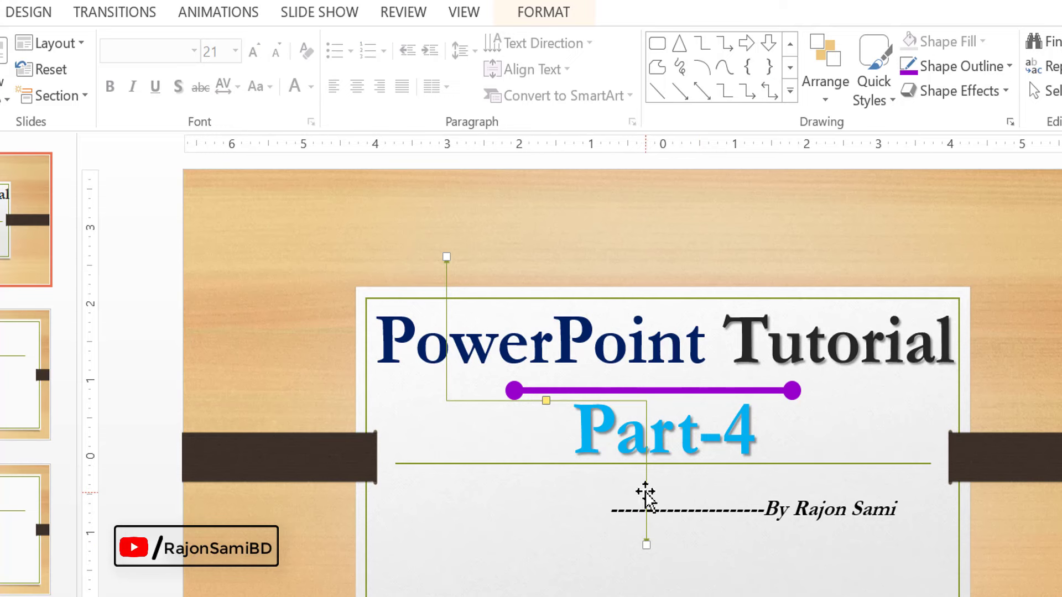
drag(645, 492, 514, 461)
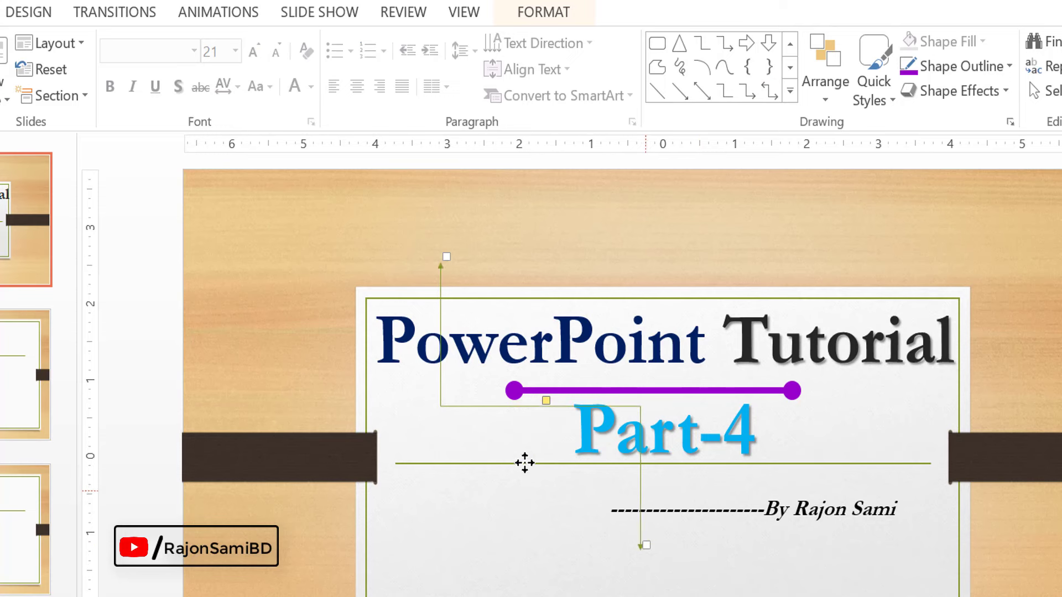
click(539, 13)
click(352, 67)
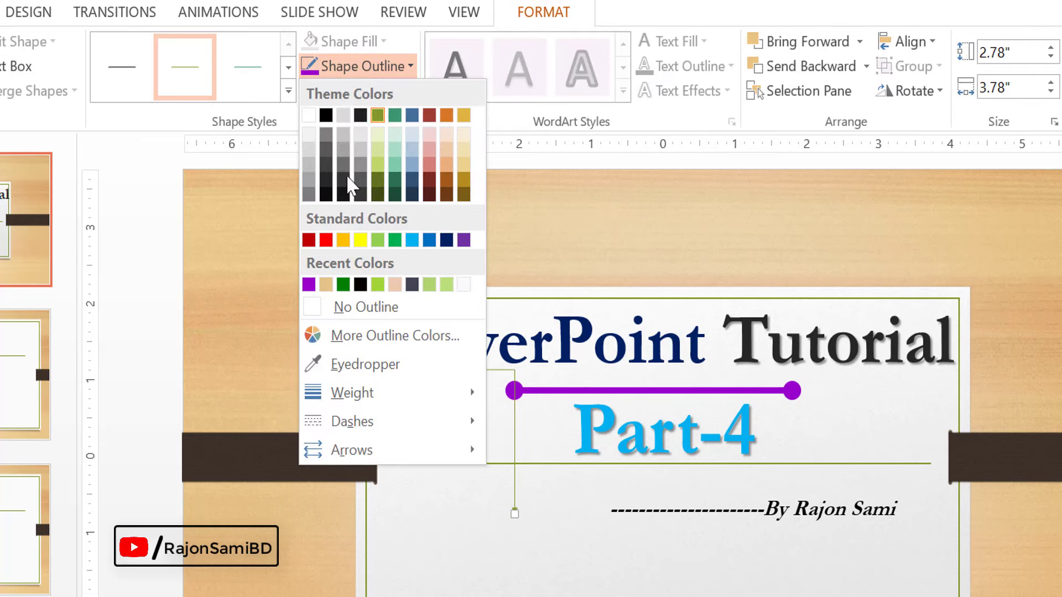
click(309, 285)
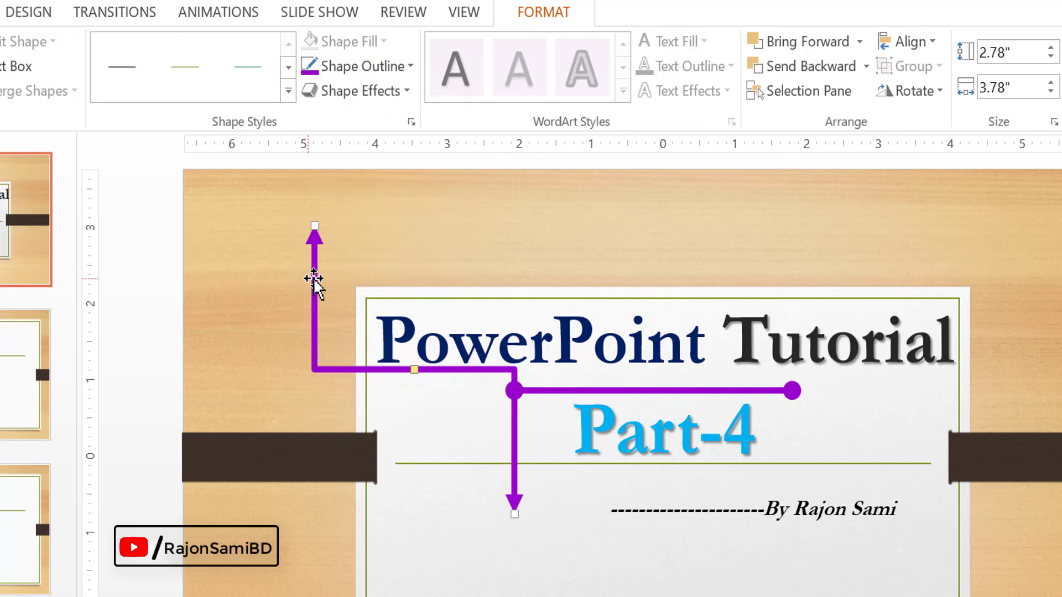
drag(314, 279, 229, 289)
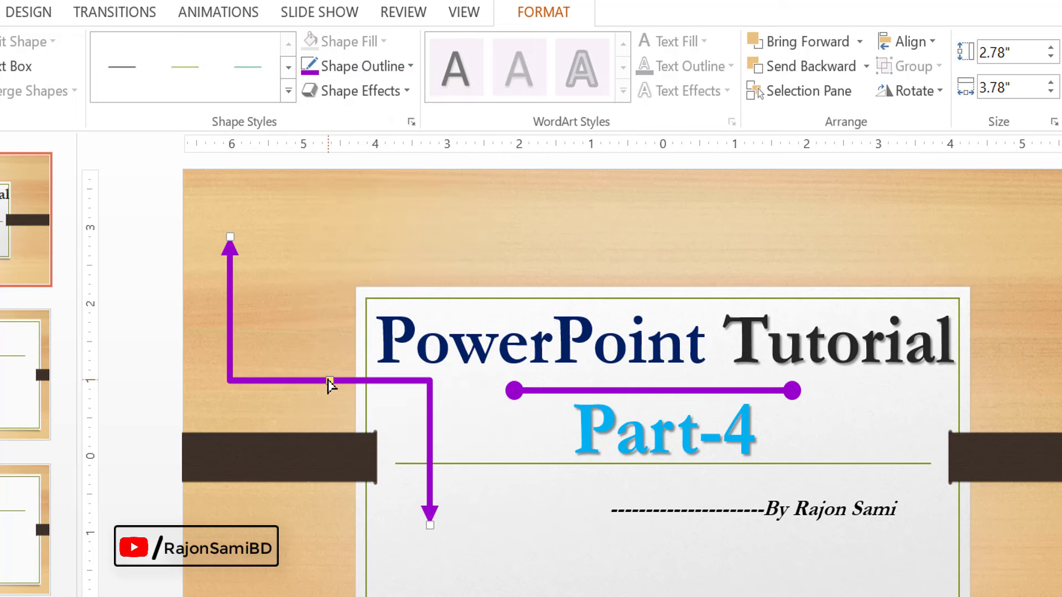
mouse_move(330, 384)
mouse_down()
mouse_move(331, 300)
mouse_move(359, 543)
mouse_move(342, 570)
mouse_move(369, 402)
mouse_up()
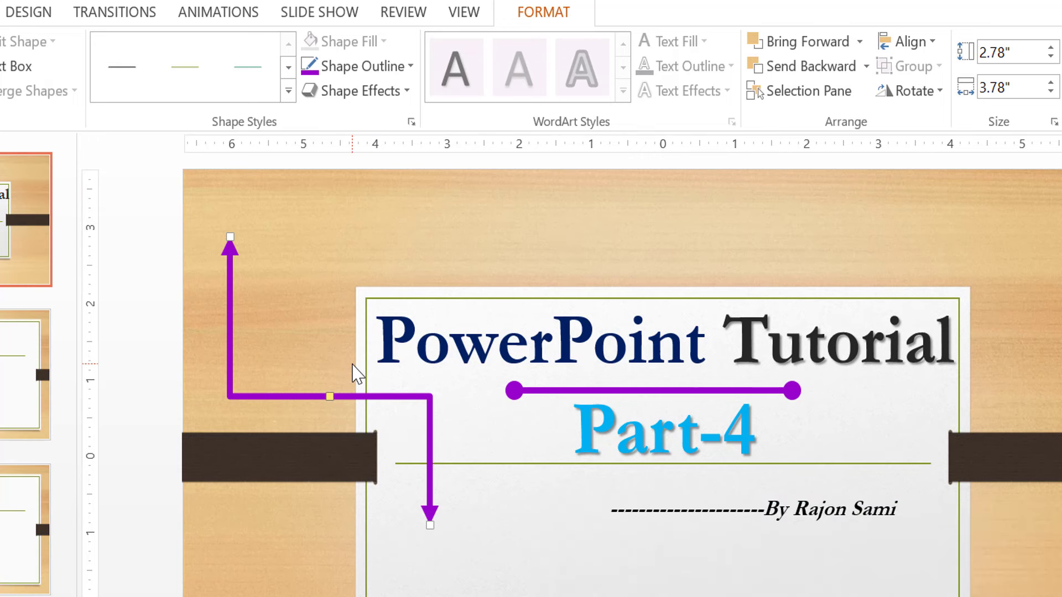
key(Delete)
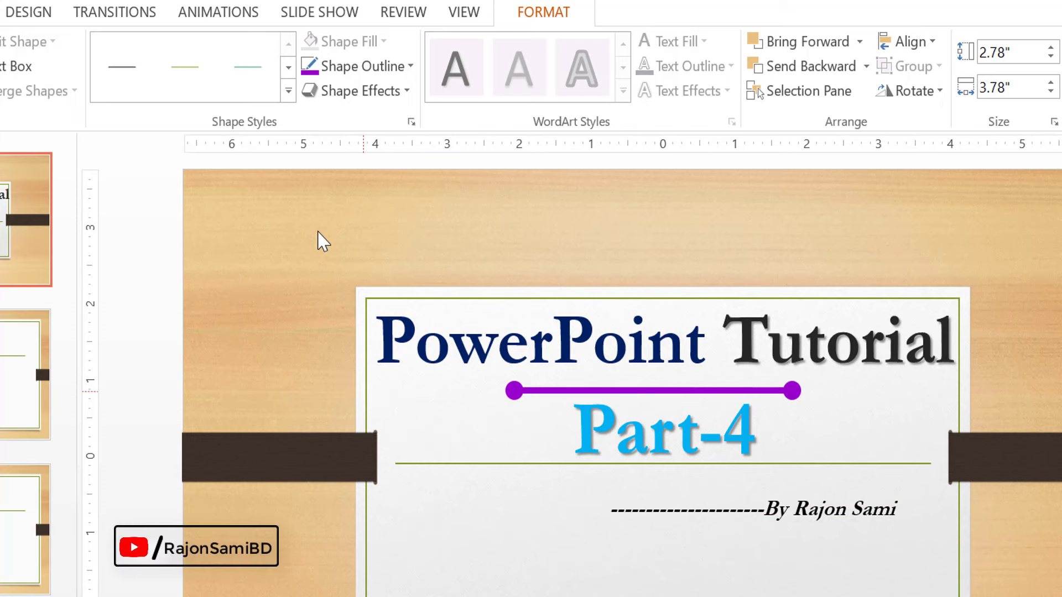
Draw a rounded rectangle on the title slide and fill it dark navy.
click(790, 90)
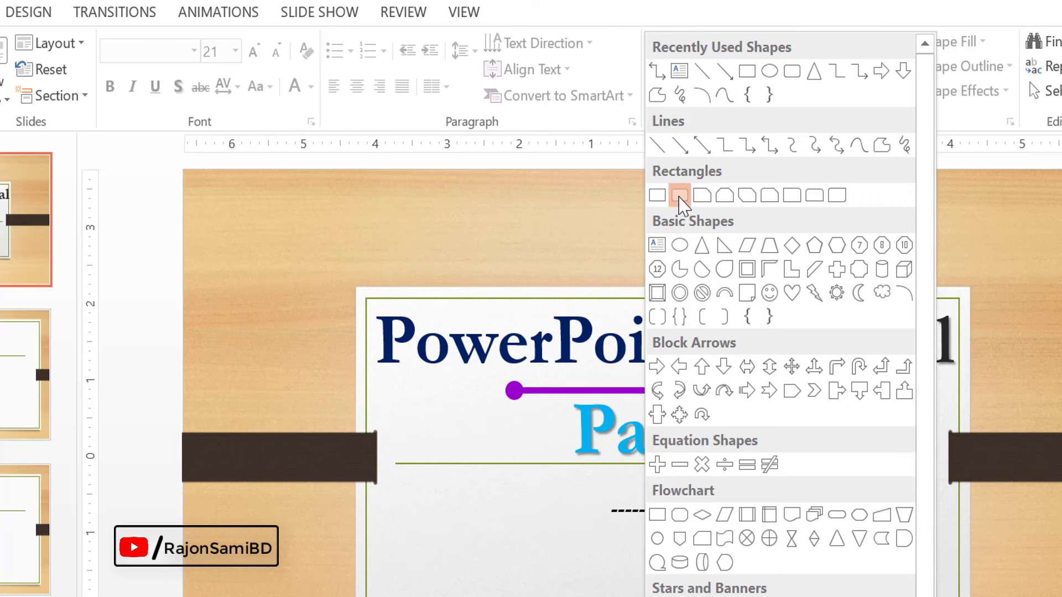
click(680, 196)
drag(256, 225, 608, 407)
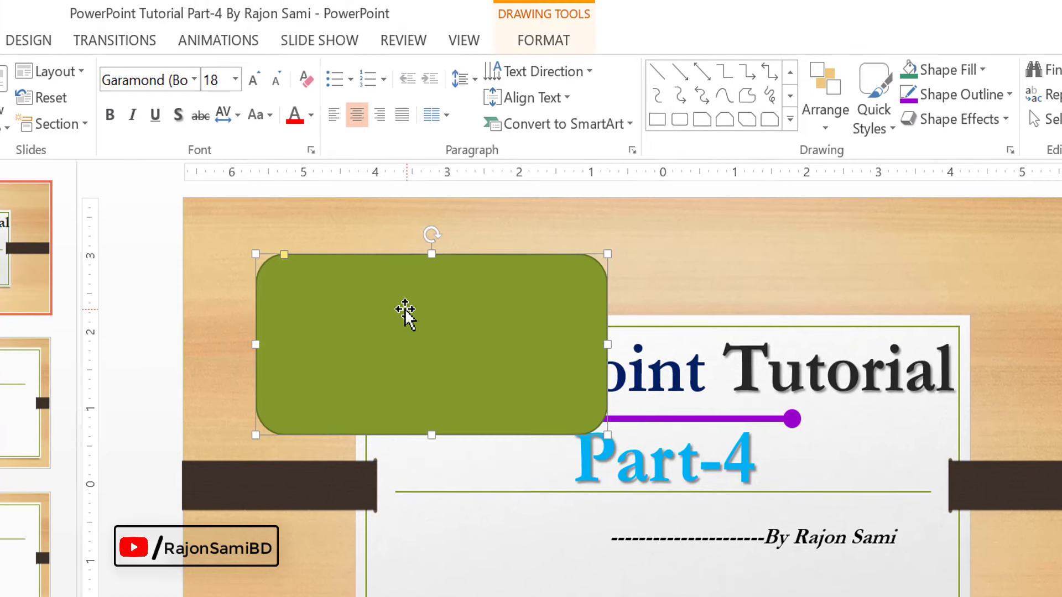
double_click(416, 309)
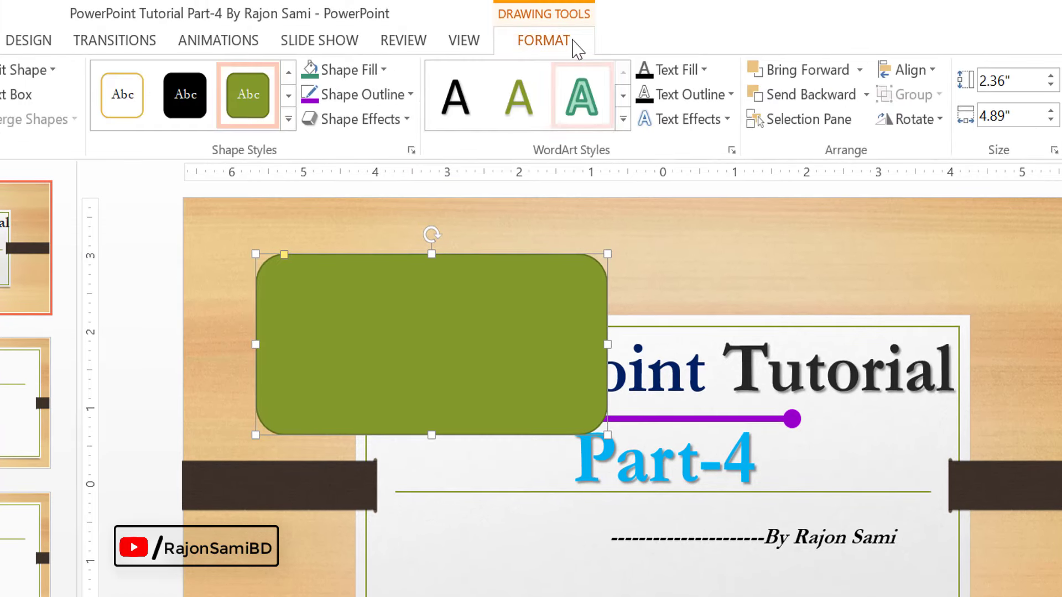
click(750, 249)
double_click(446, 294)
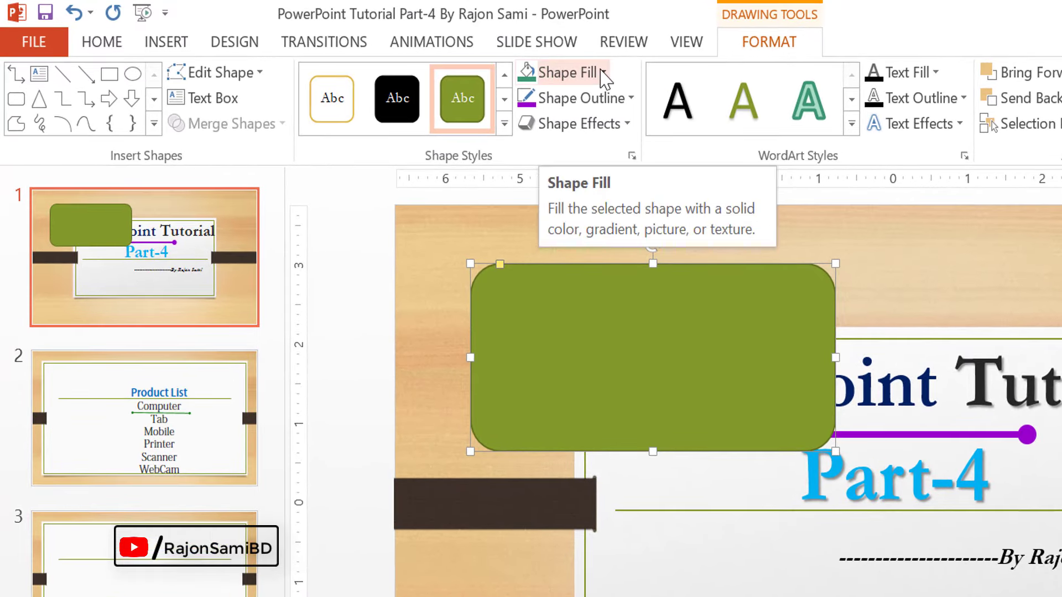
click(603, 72)
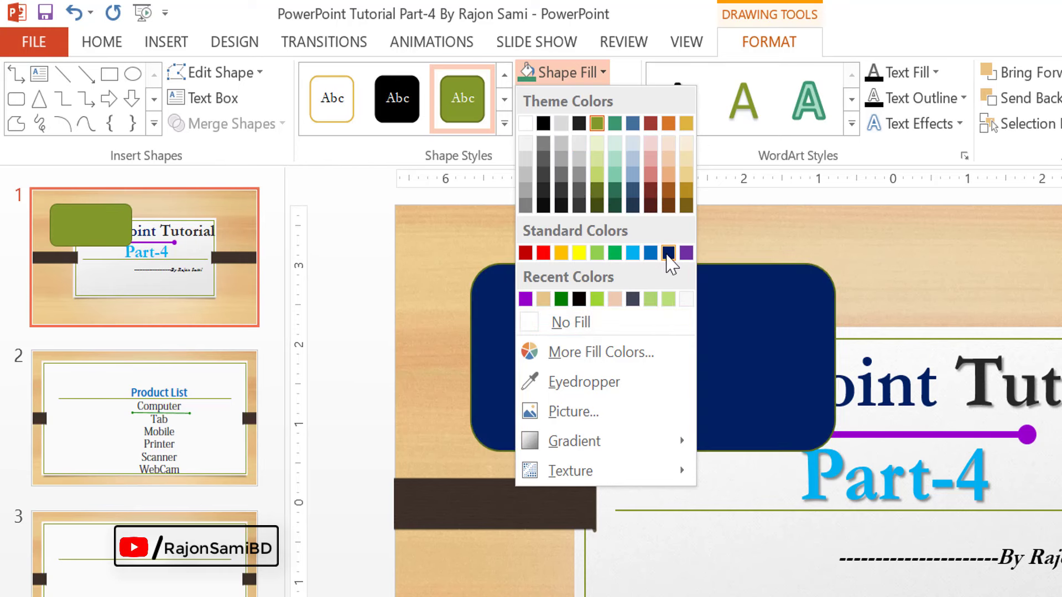
click(669, 253)
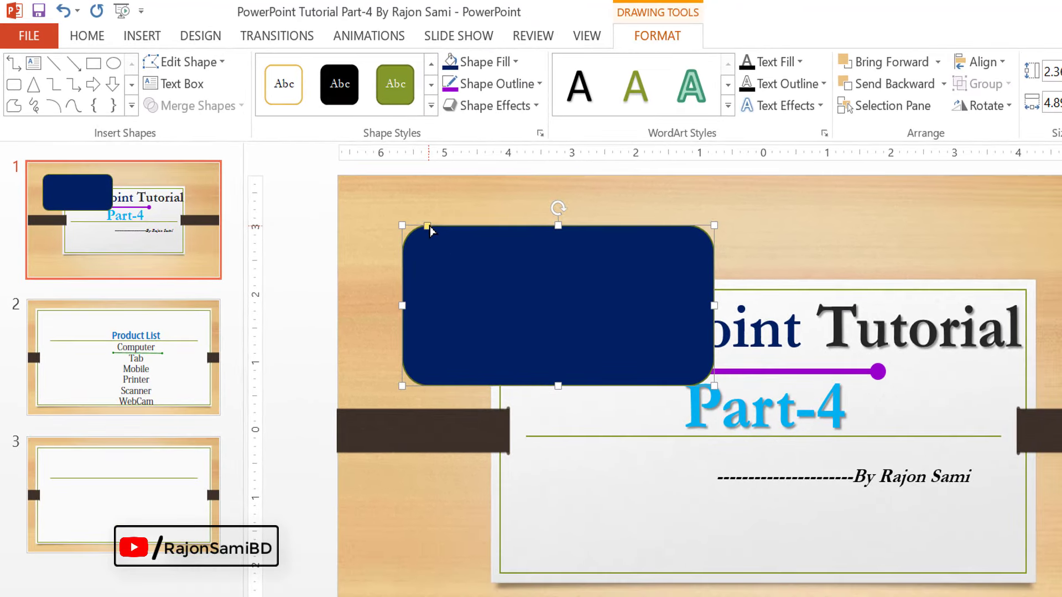
Adjust the navy shape's corner rounding, shrink it, and move it below Part-4.
mouse_move(428, 226)
mouse_down()
mouse_move(480, 228)
mouse_move(438, 228)
mouse_up()
mouse_move(632, 299)
mouse_down()
mouse_move(542, 245)
mouse_move(551, 245)
mouse_up()
drag(636, 332, 555, 291)
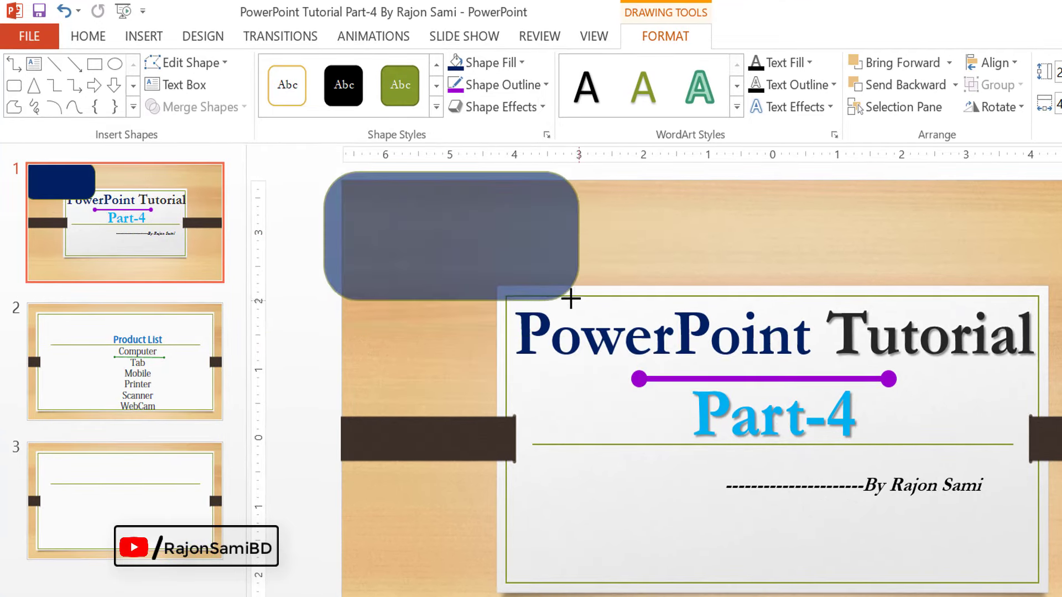
mouse_move(473, 229)
mouse_down()
mouse_move(754, 559)
mouse_move(651, 528)
mouse_up()
click(89, 36)
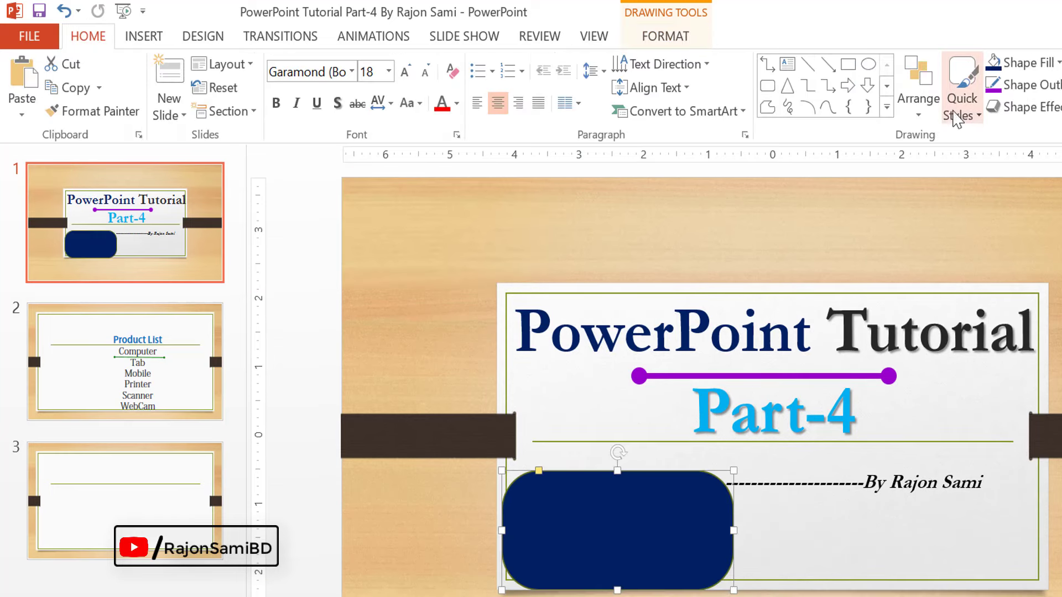
click(887, 119)
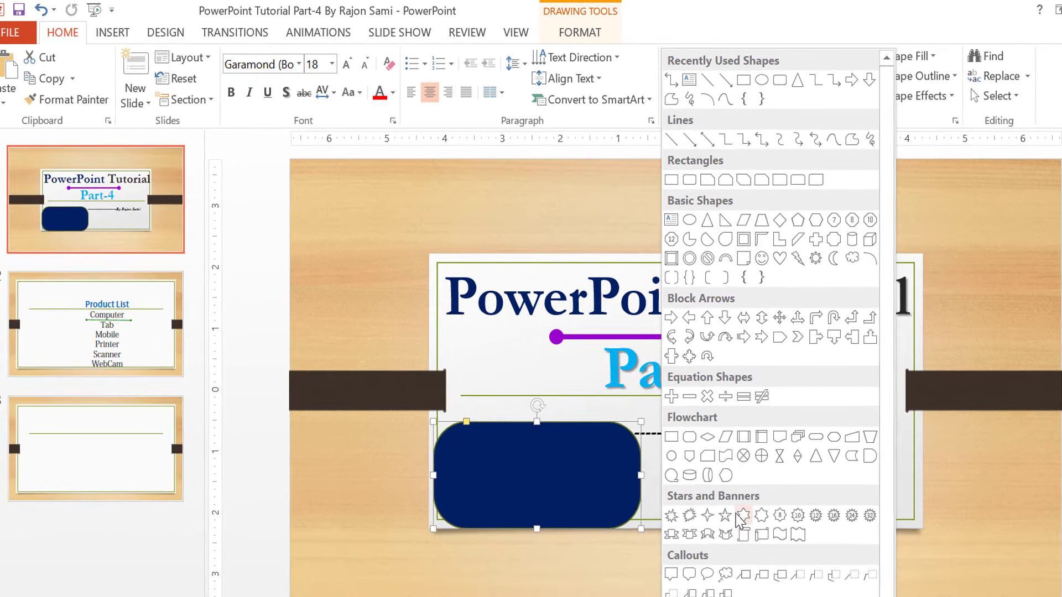
On slide 3, draw a 3.75" heart shape below the horizontal line.
click(94, 448)
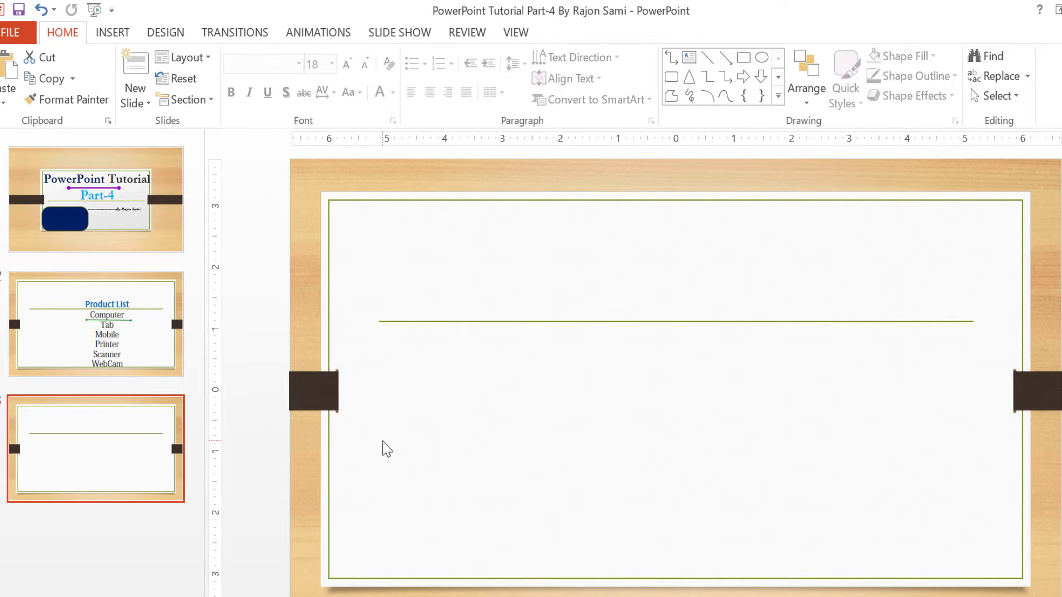
click(778, 96)
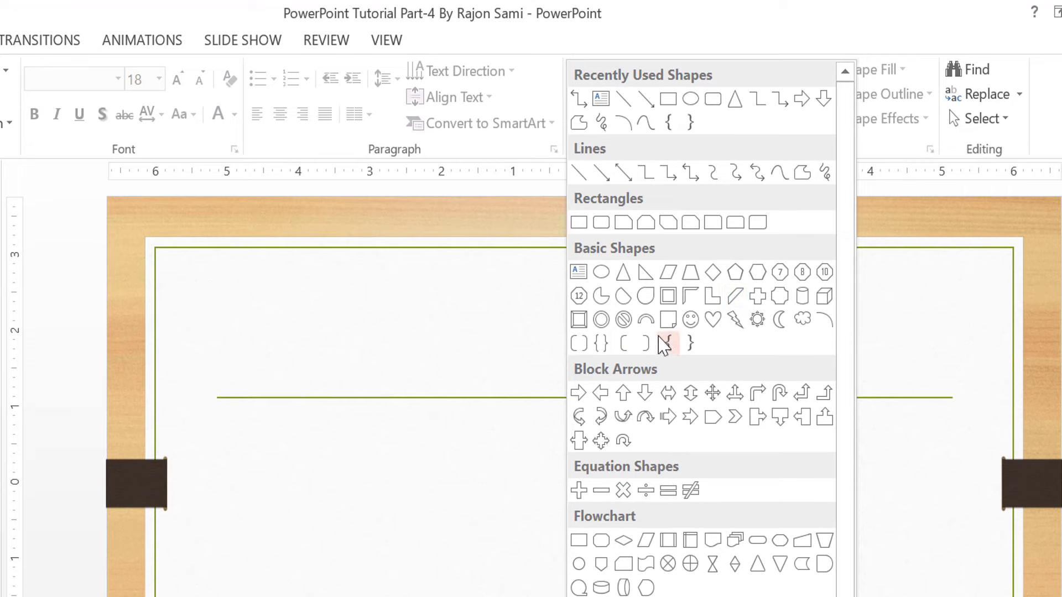
click(713, 319)
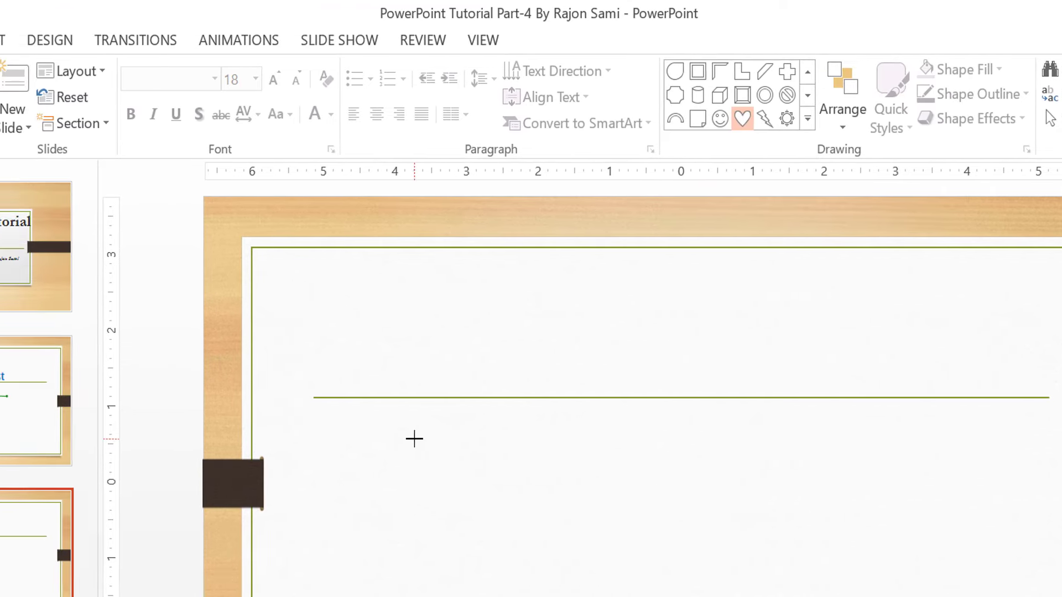
mouse_move(414, 438)
mouse_down()
mouse_move(594, 563)
mouse_move(733, 596)
mouse_up()
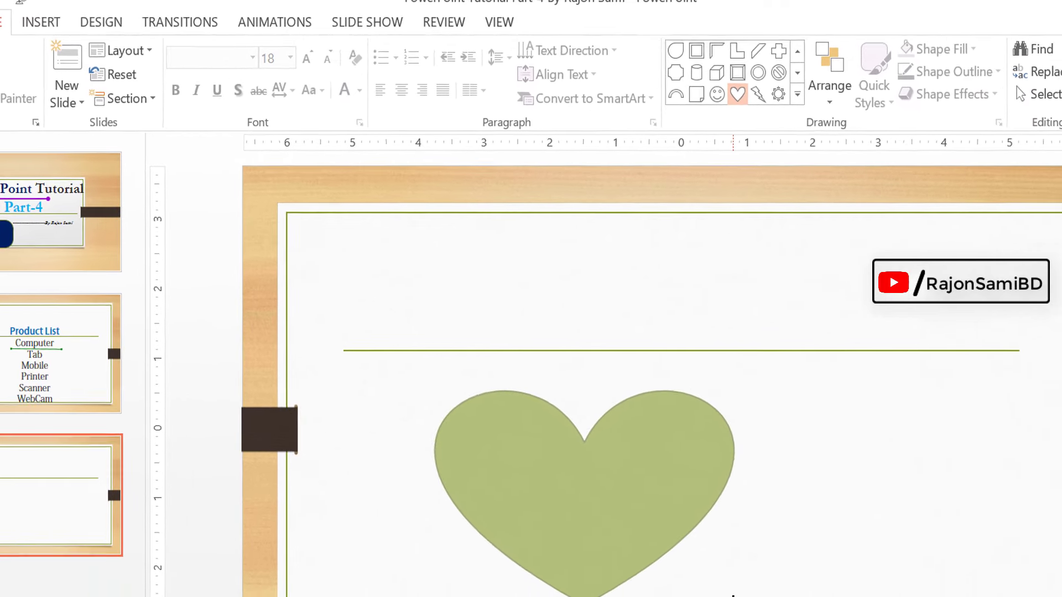
drag(719, 591, 720, 589)
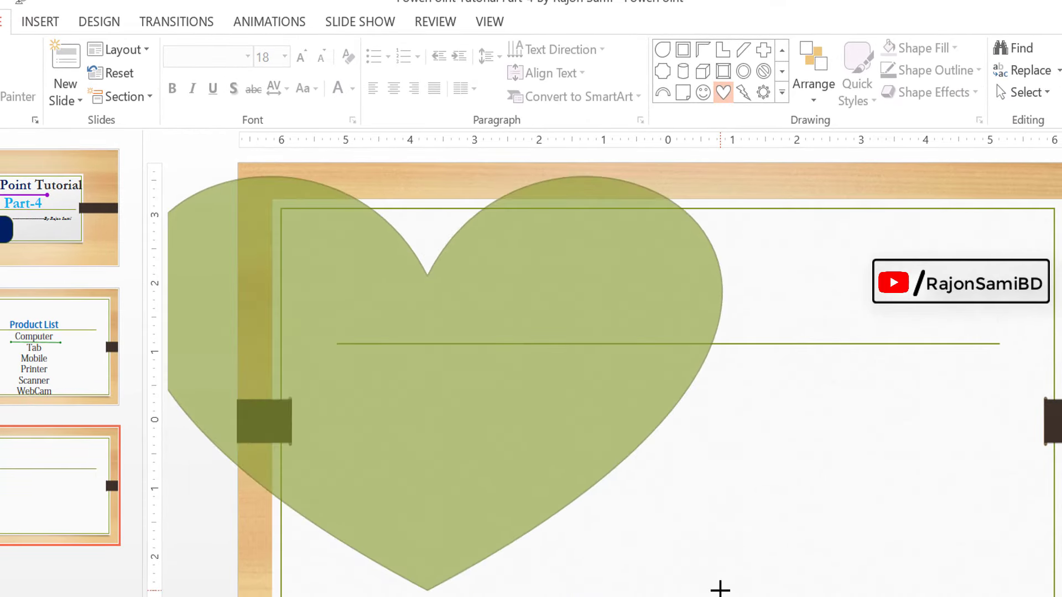
mouse_move(720, 590)
mouse_down()
mouse_move(740, 582)
mouse_move(707, 551)
mouse_up()
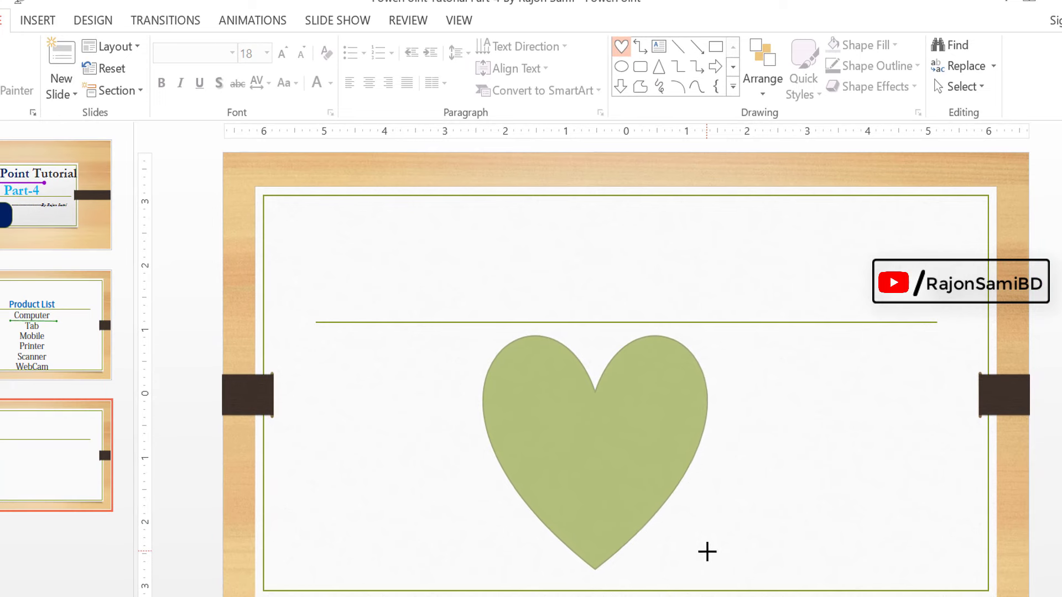
drag(707, 552, 721, 553)
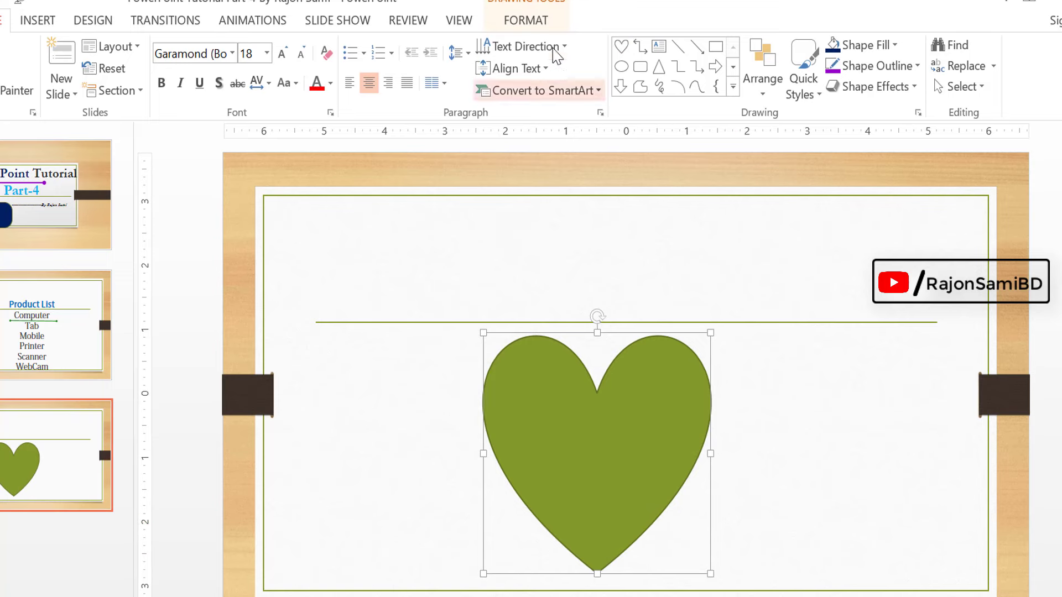
click(526, 20)
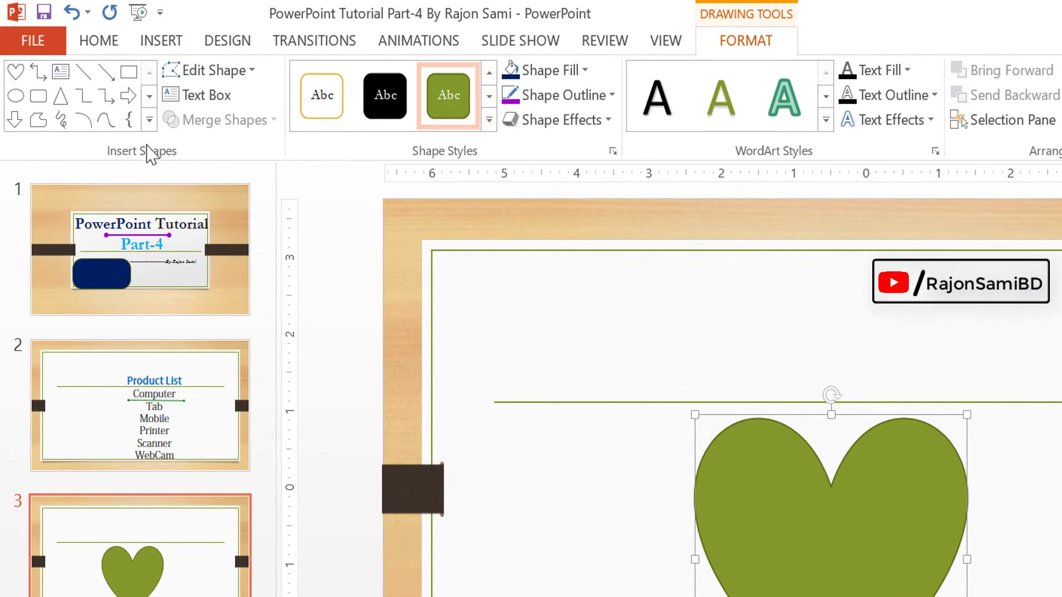
click(150, 119)
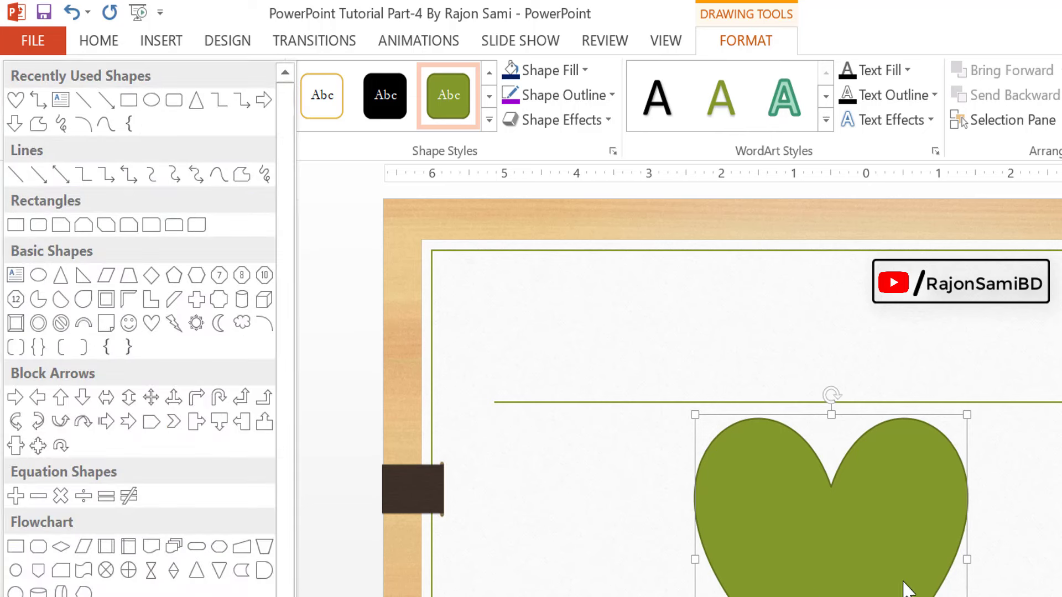
click(264, 300)
drag(528, 281, 676, 398)
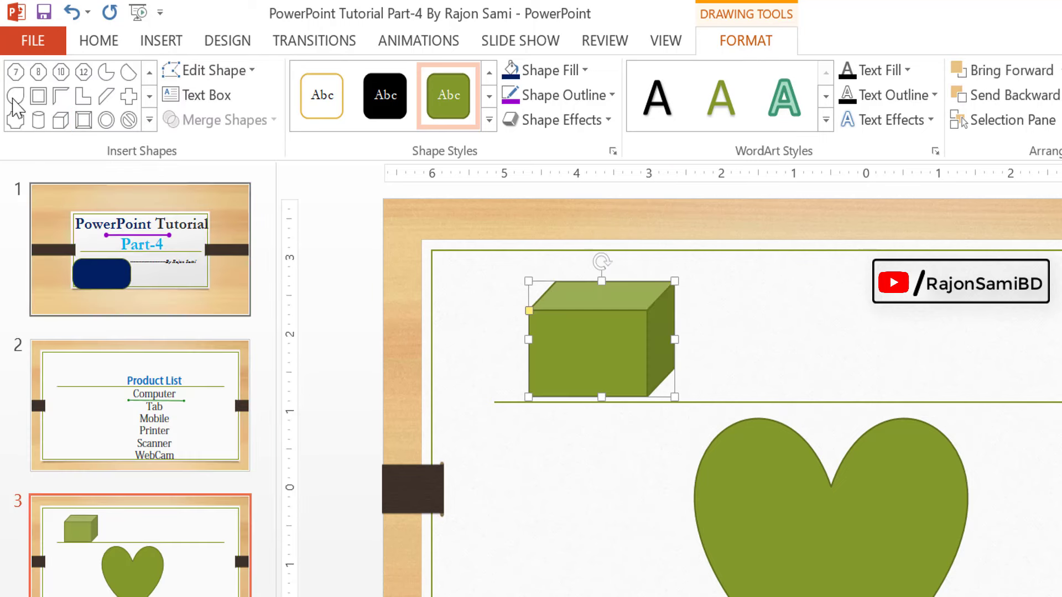
key(ctrl+z)
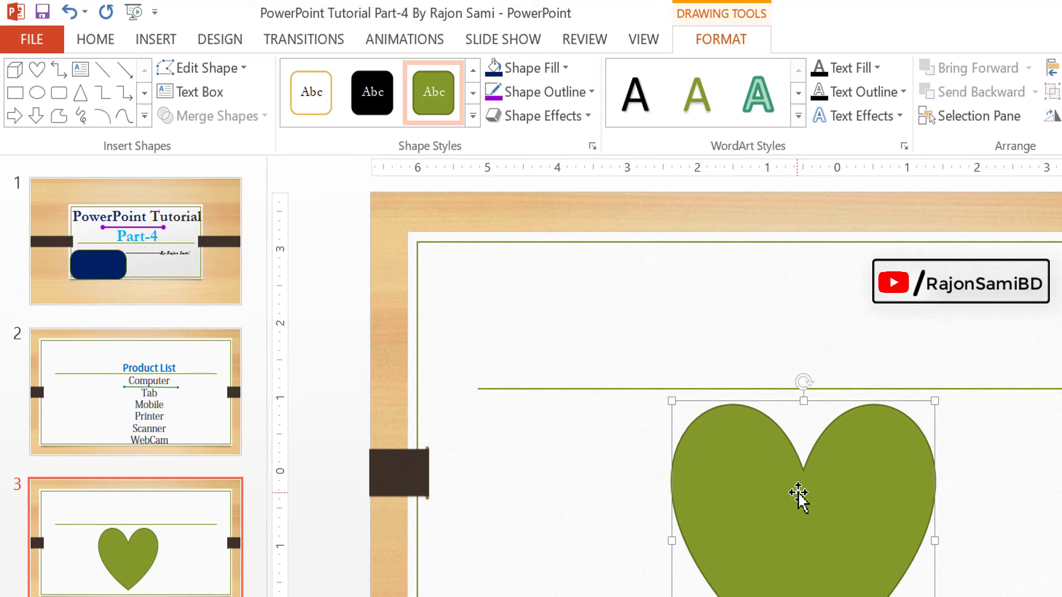
Edit the heart's points, dragging its notch and bottom points and undoing each change.
click(230, 70)
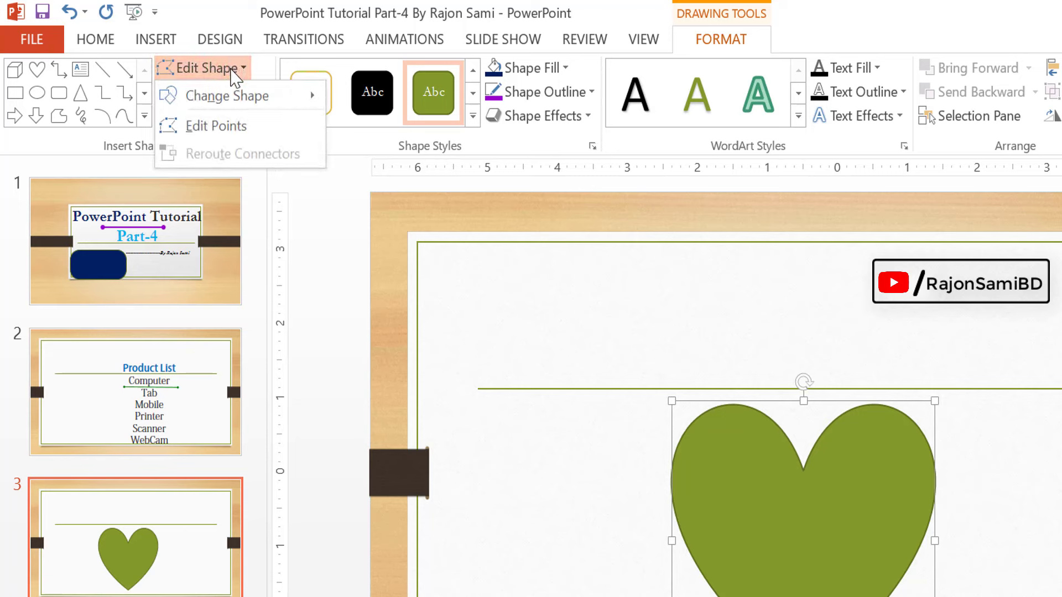
mouse_move(227, 95)
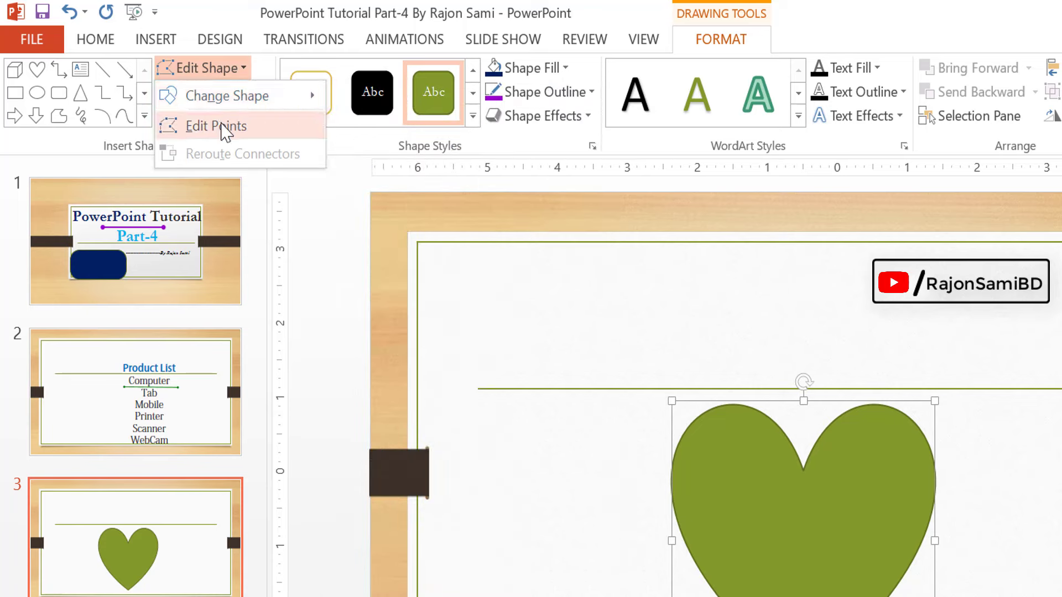
click(227, 123)
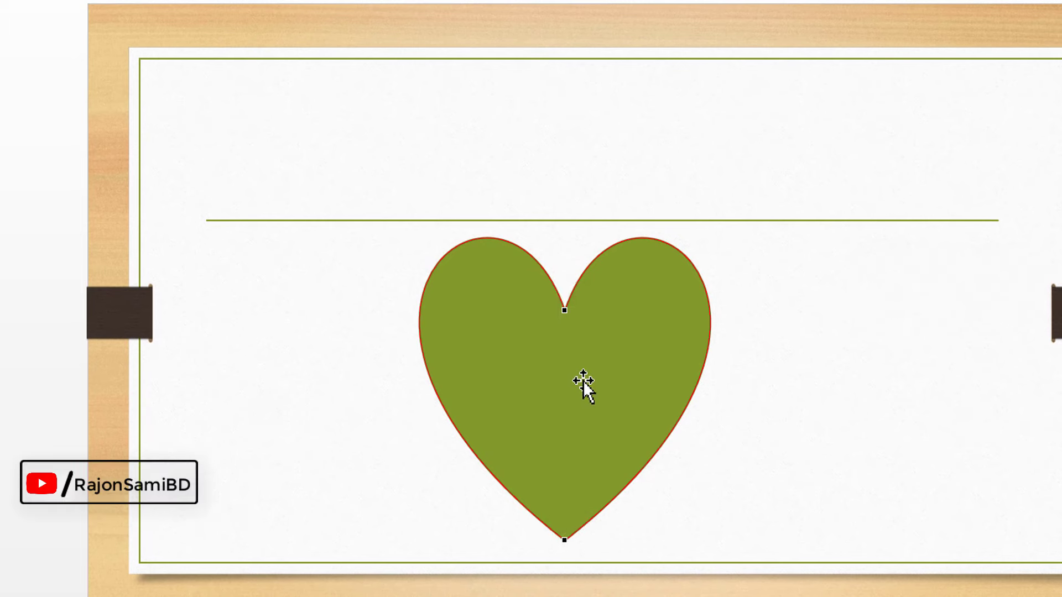
drag(565, 309, 564, 463)
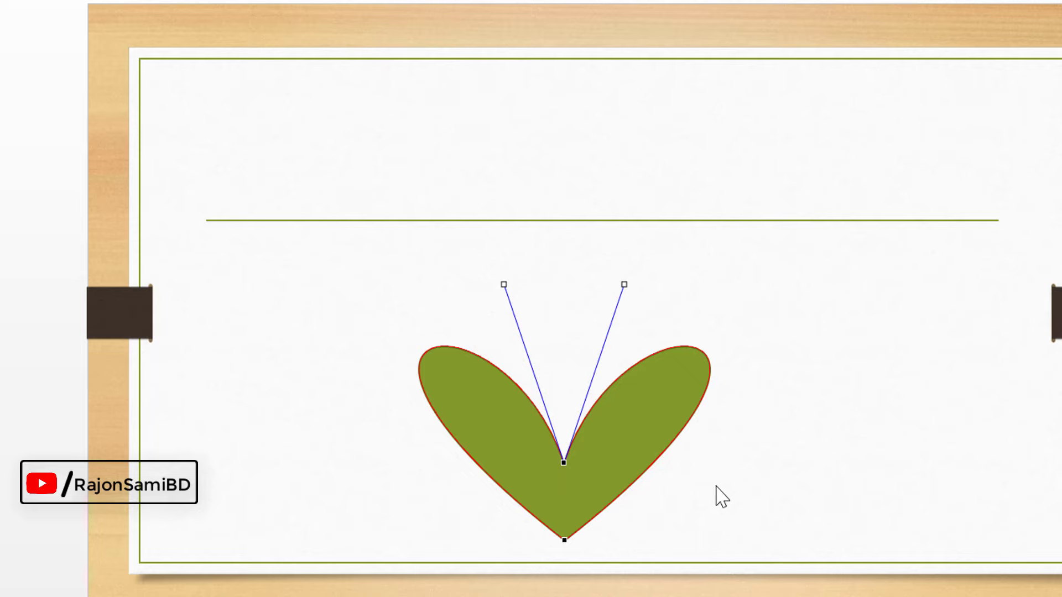
key(ctrl+z)
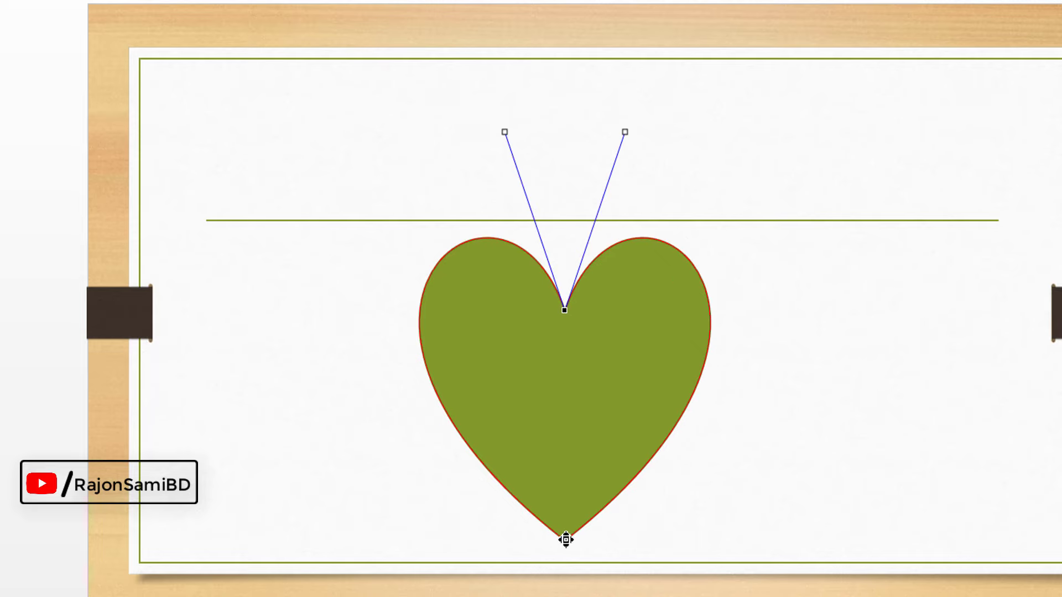
drag(565, 539, 568, 432)
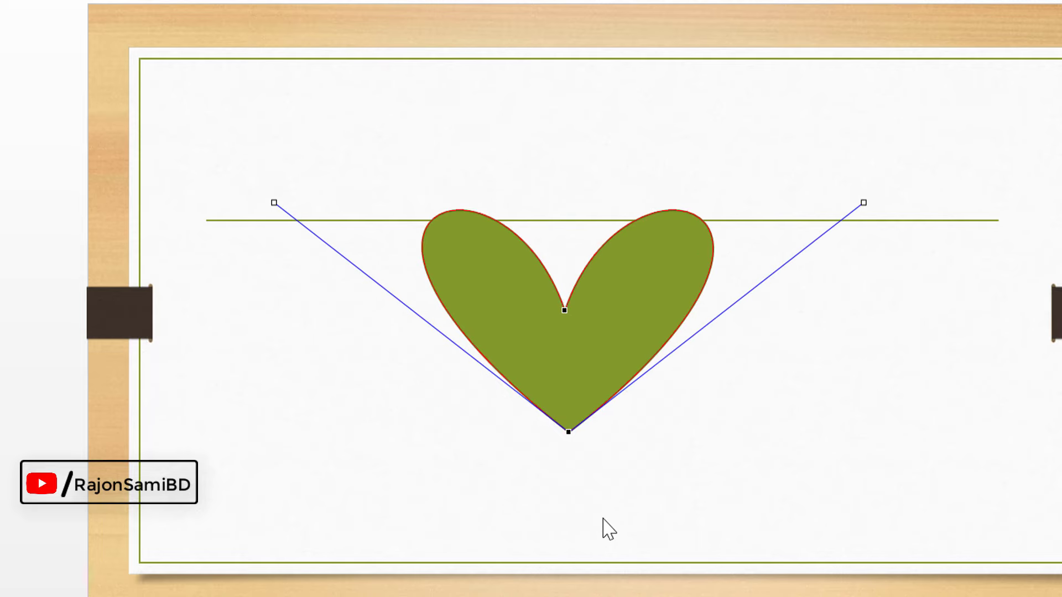
key(ctrl+z)
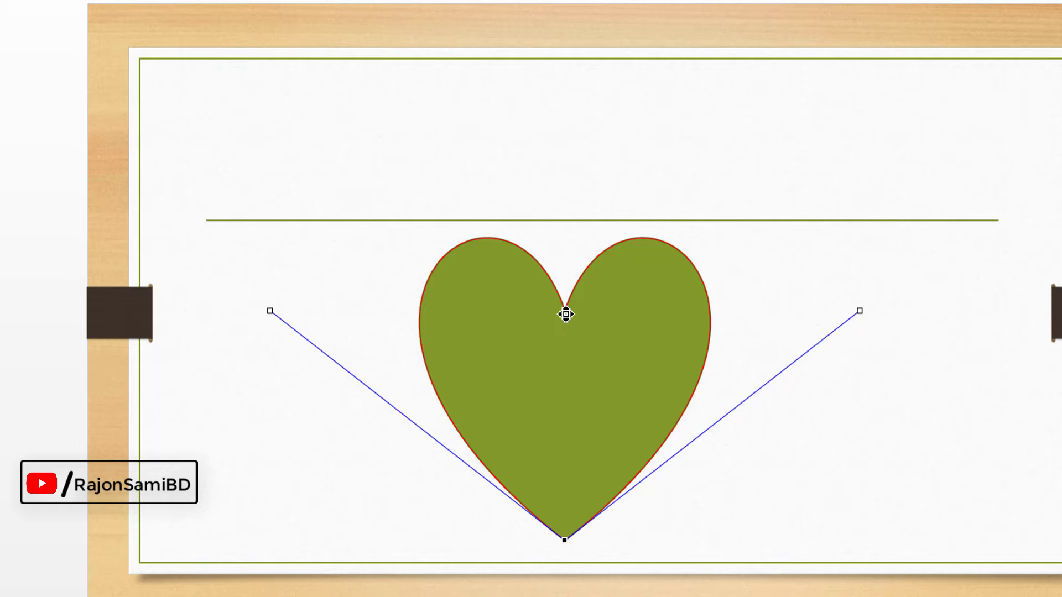
Drag the heart's points again, then undo to restore the regular heart outline.
mouse_move(566, 314)
mouse_down()
mouse_move(740, 318)
mouse_move(538, 557)
mouse_up()
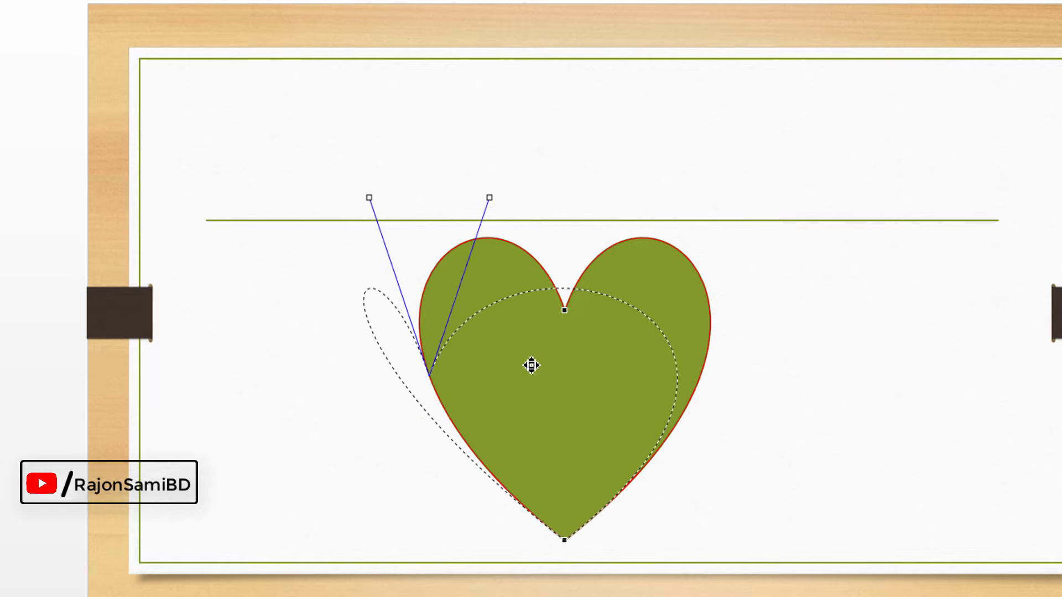
mouse_move(538, 557)
mouse_down()
mouse_move(563, 305)
mouse_move(735, 337)
mouse_up()
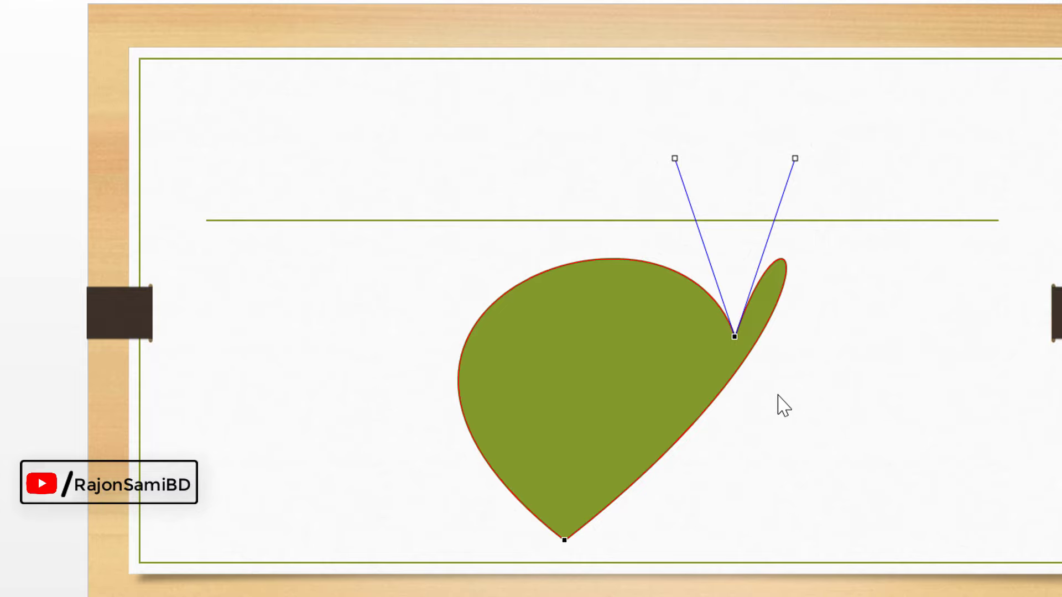
drag(564, 540, 584, 575)
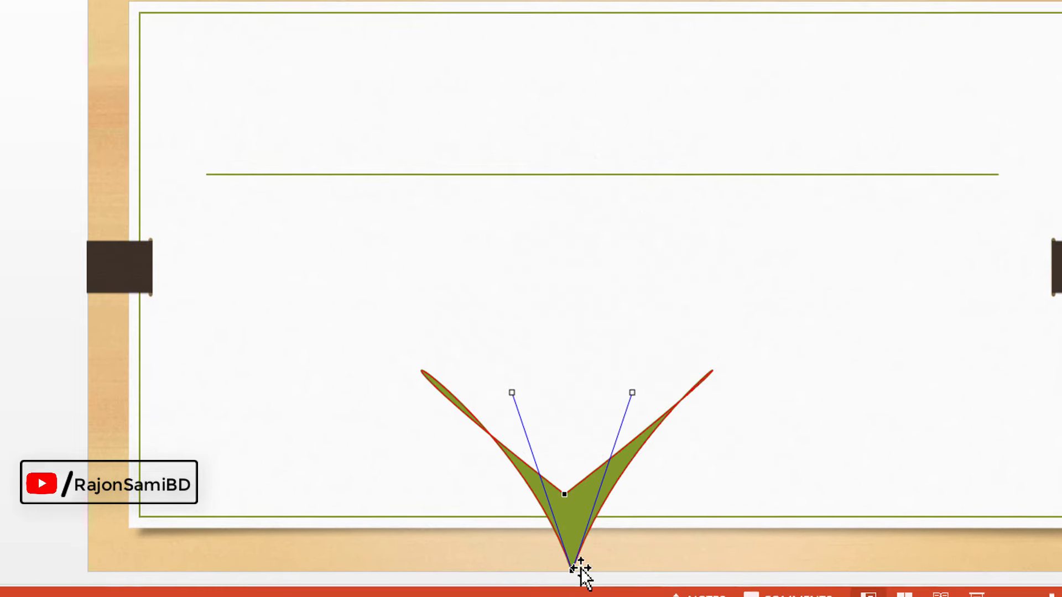
click(600, 467)
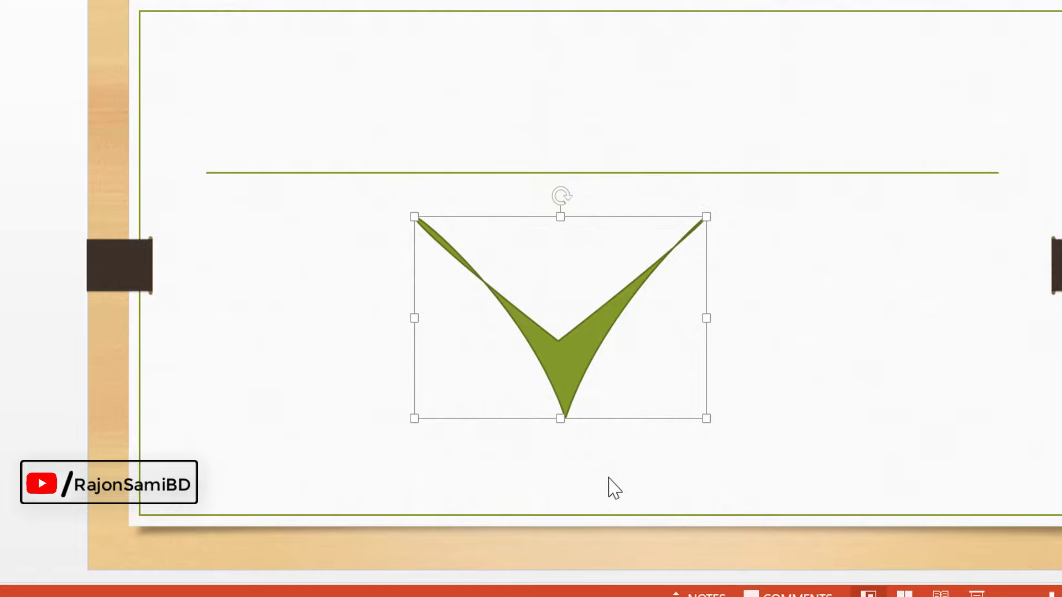
key(ctrl+z)
key(ctrl+z)
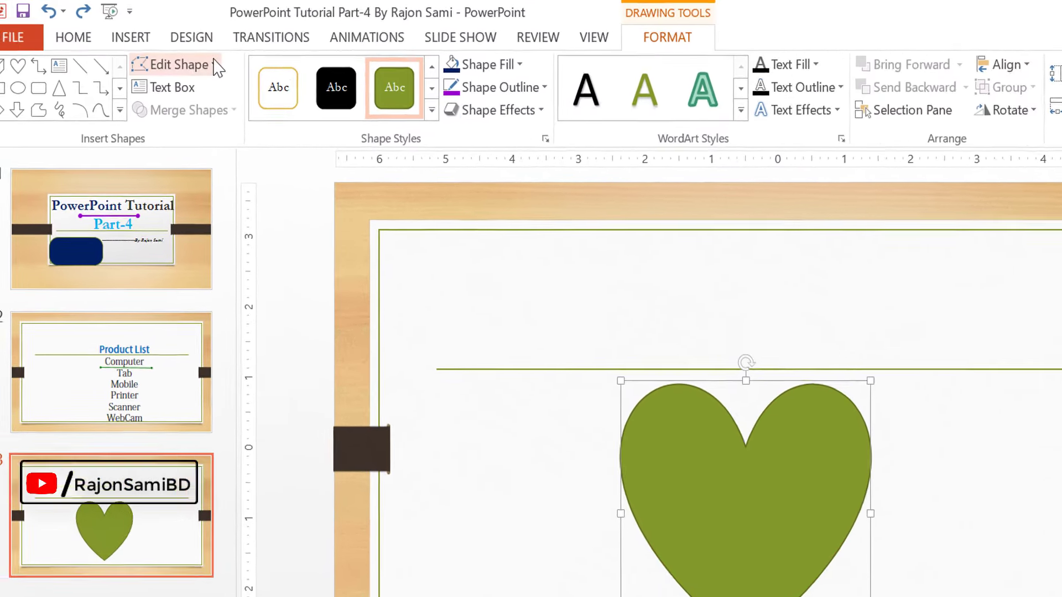
click(182, 60)
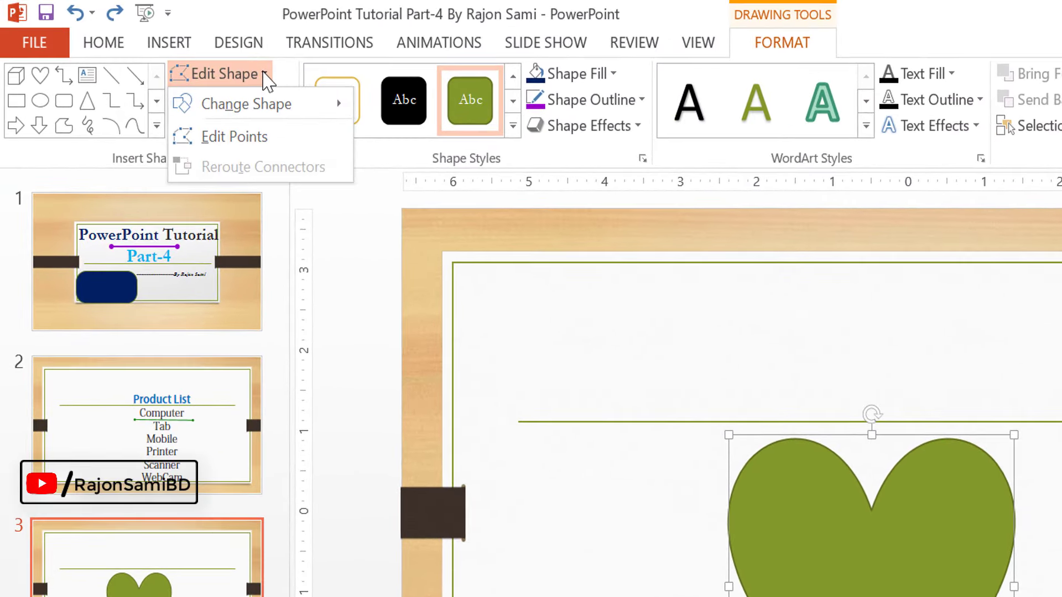
Draw a text box containing 'sfsfsf' and move it onto the lower part of the heart.
click(266, 77)
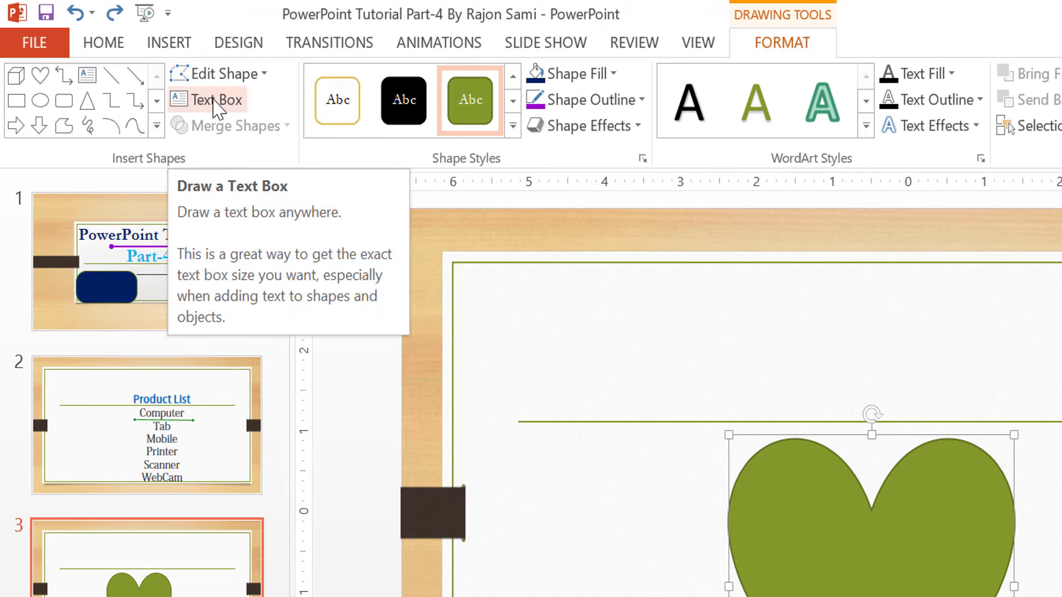
click(219, 108)
mouse_move(408, 256)
mouse_down()
mouse_move(586, 373)
mouse_move(593, 366)
mouse_up()
text(sfsfsf)
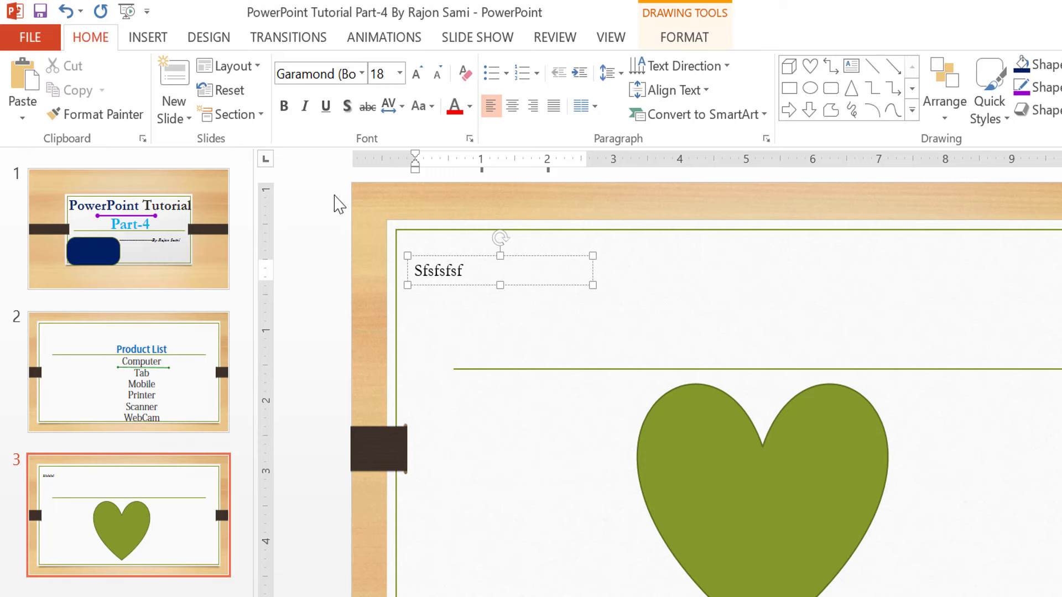
click(598, 286)
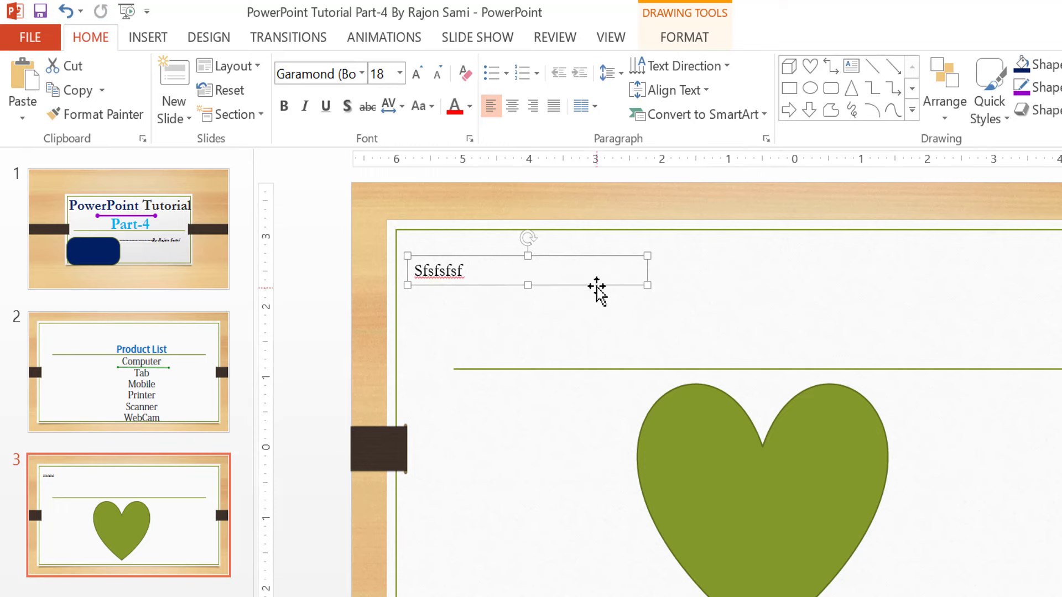
drag(588, 260, 365, 233)
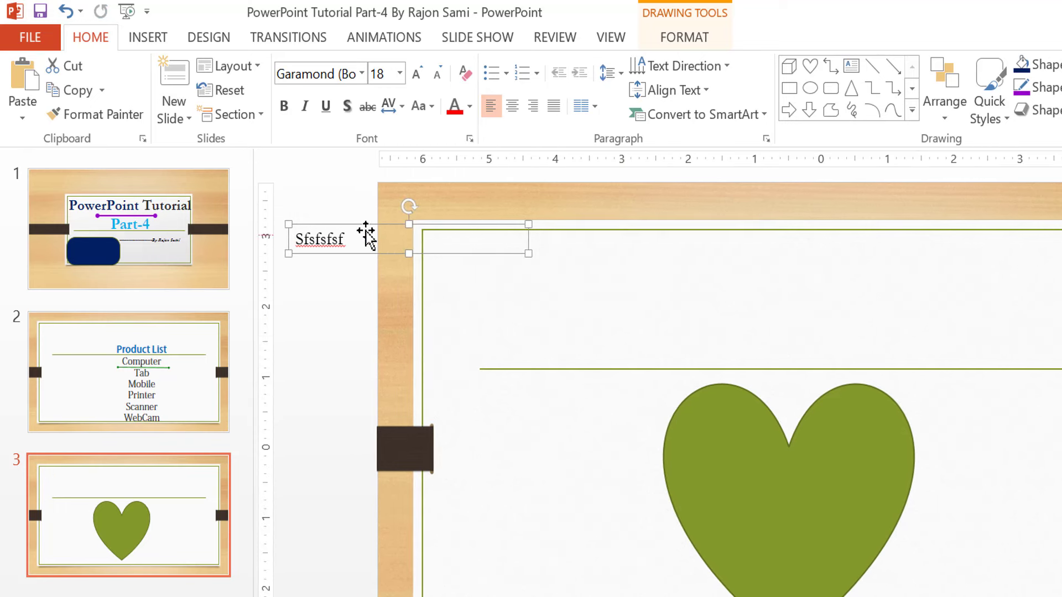
drag(442, 289, 808, 529)
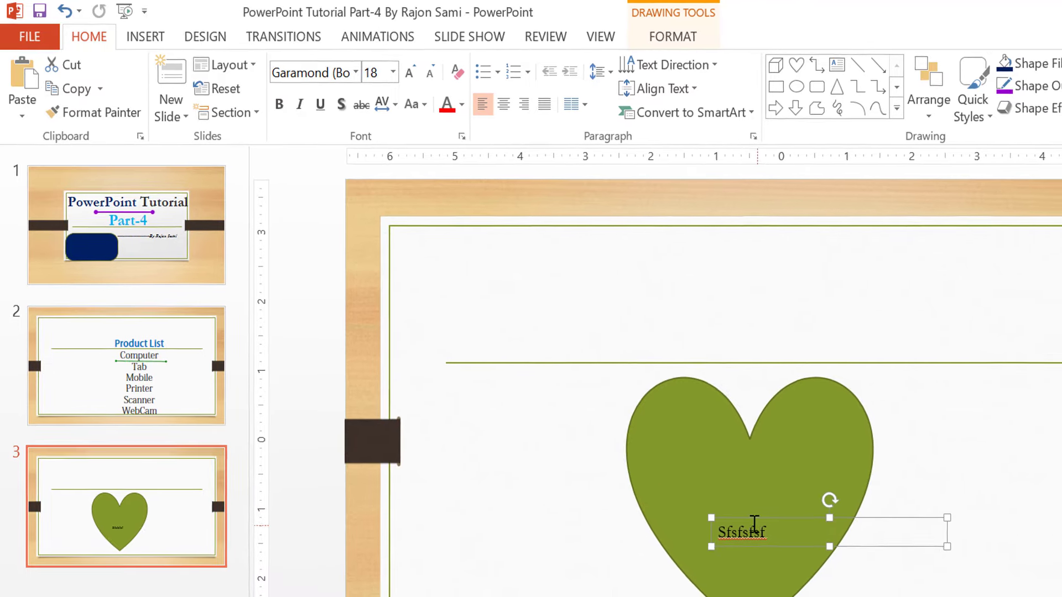
double_click(730, 476)
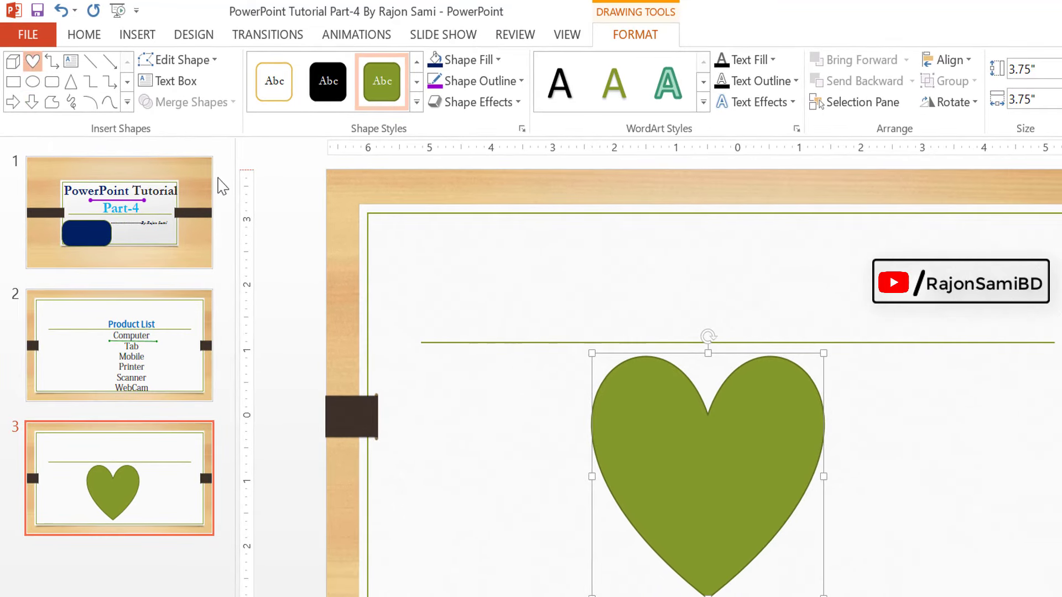
Draw a second, 3.66" heart and position it overlapping the first heart's right side.
drag(782, 345, 1009, 572)
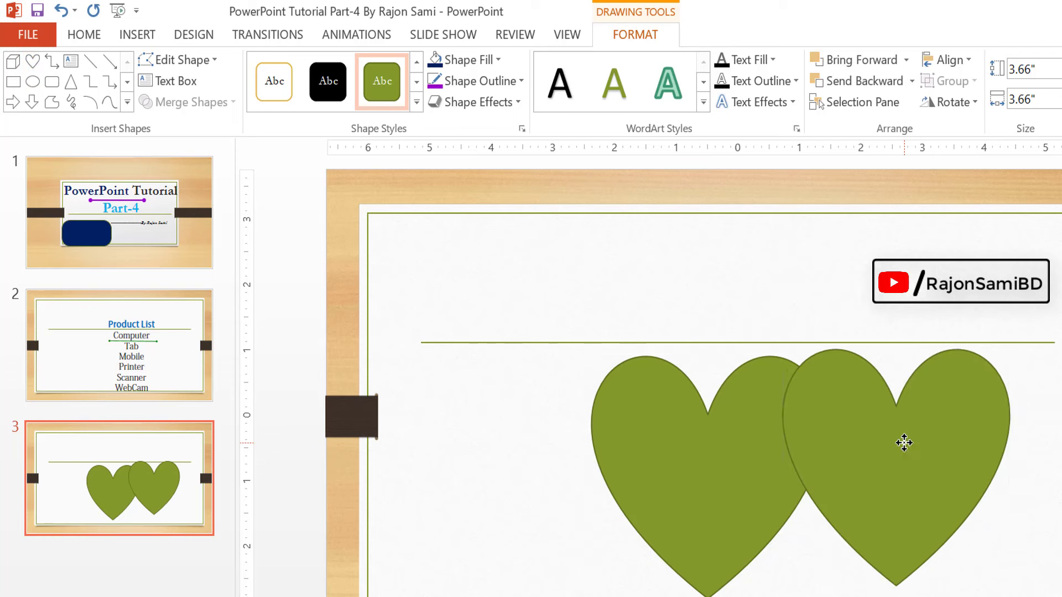
drag(922, 446, 850, 456)
drag(852, 449, 858, 455)
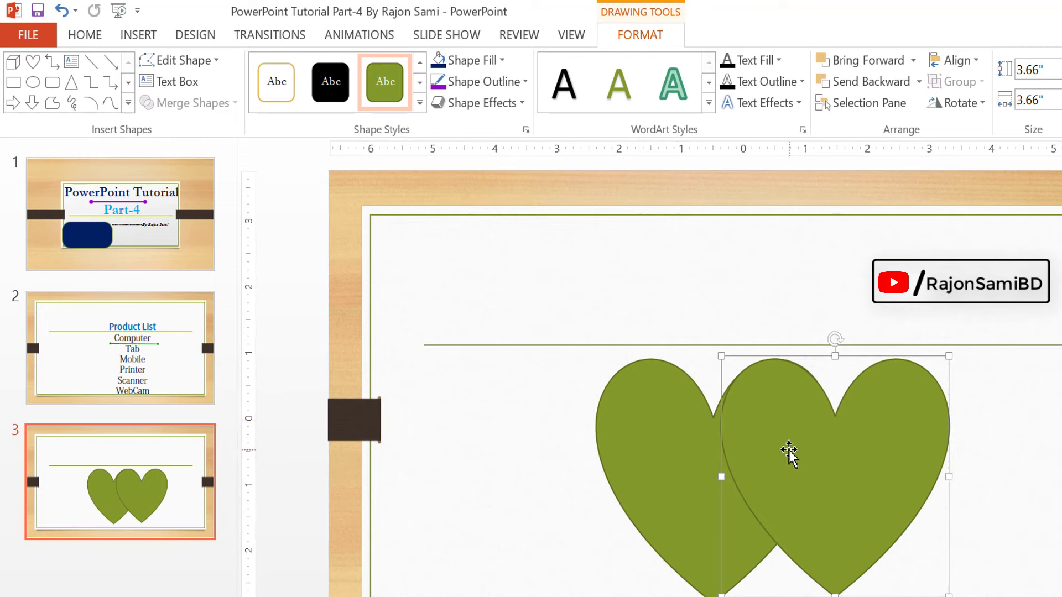
Select both hearts, unite them with Merge Shapes, then undo the union.
shift+click(659, 416)
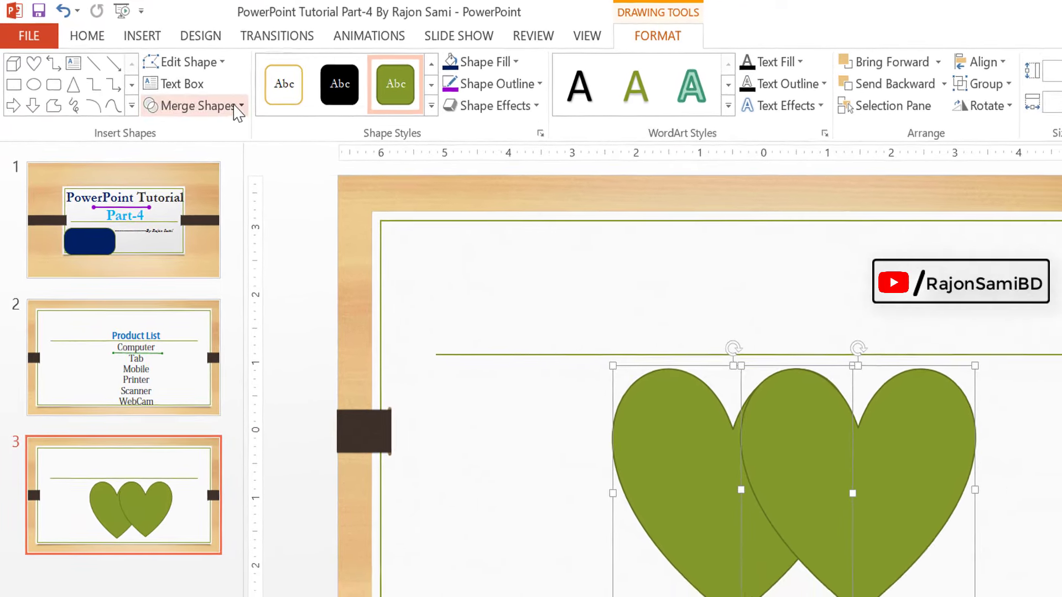
click(248, 112)
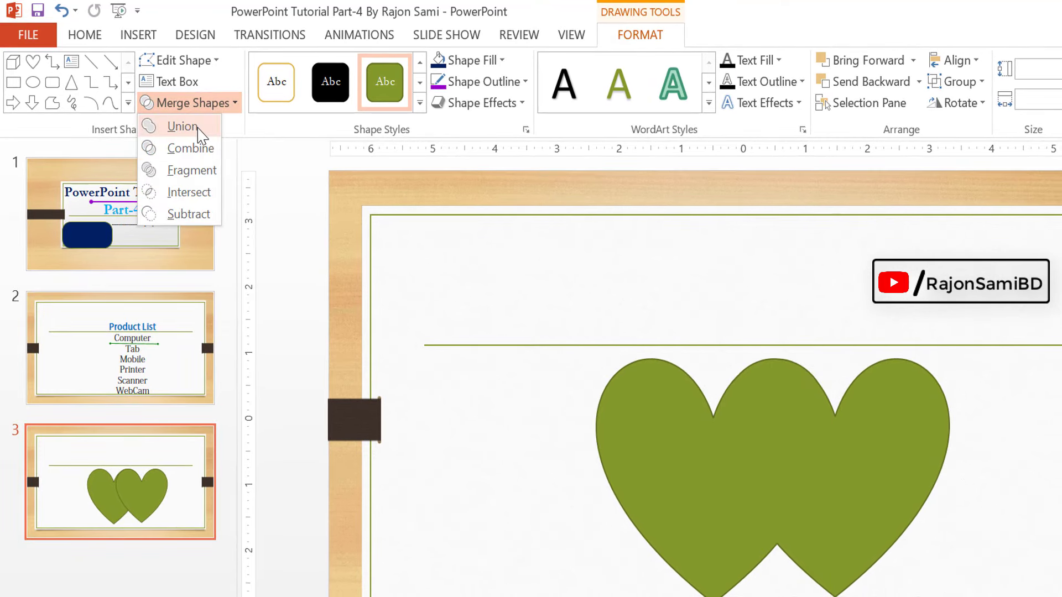
click(182, 127)
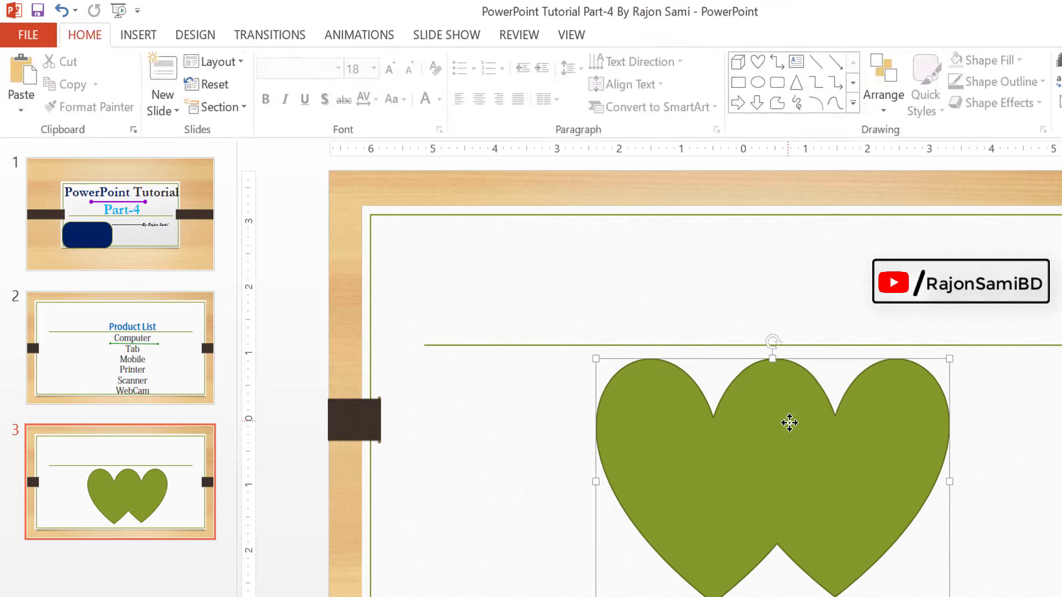
mouse_move(789, 422)
mouse_down()
mouse_move(824, 507)
mouse_move(806, 480)
mouse_up()
key(ctrl+z)
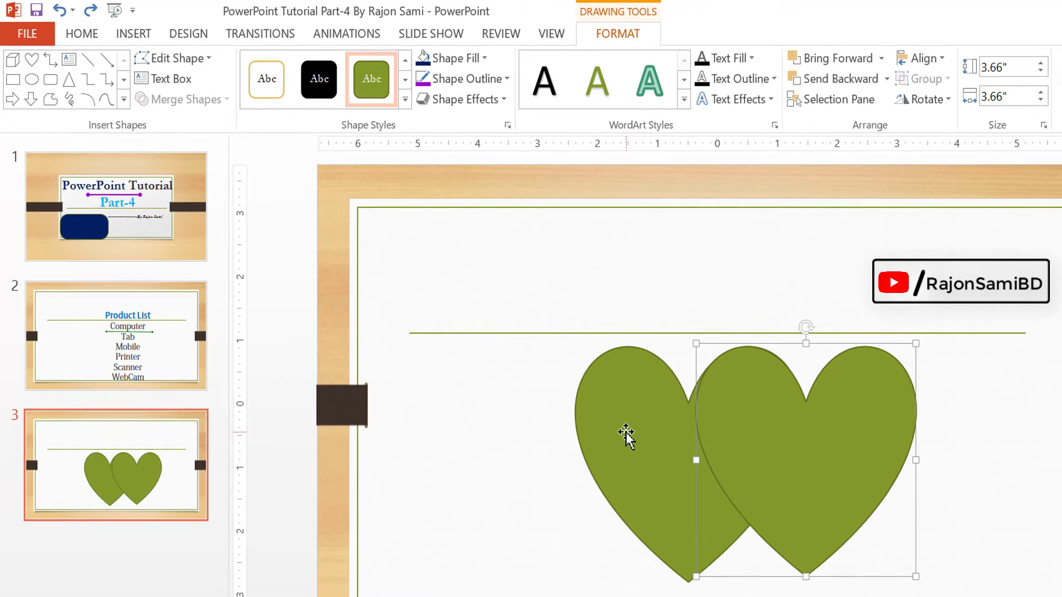
Combine the two hearts with Merge Shapes, then undo the combine.
shift+click(626, 437)
click(216, 105)
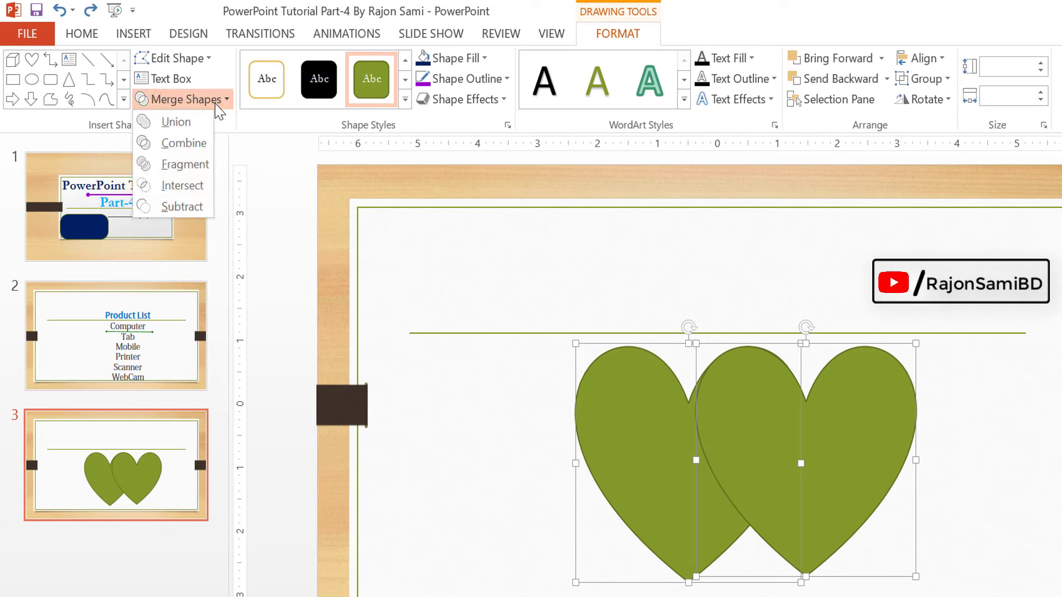
click(185, 144)
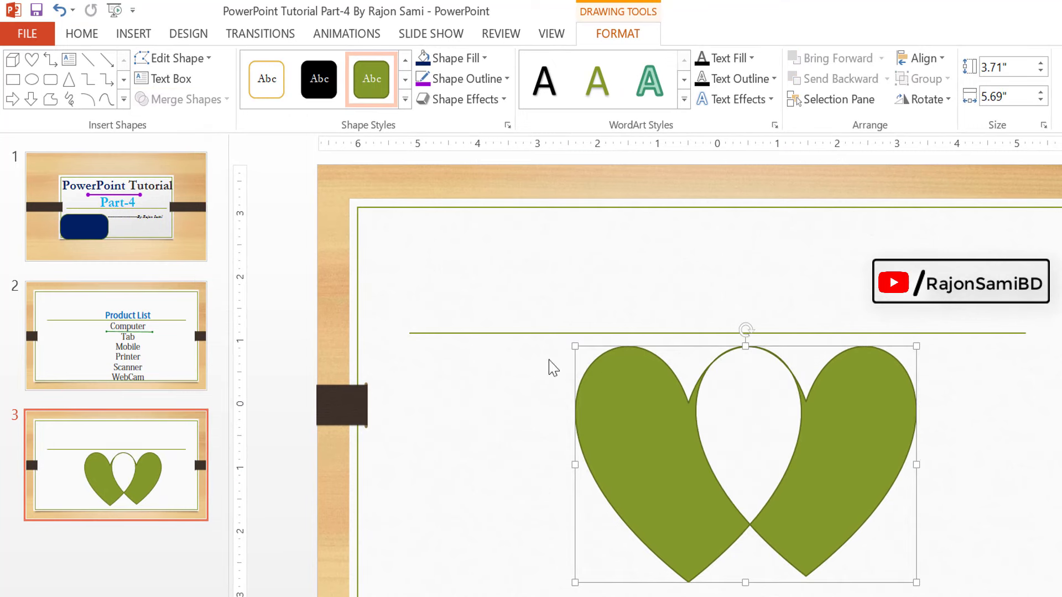
key(ctrl+z)
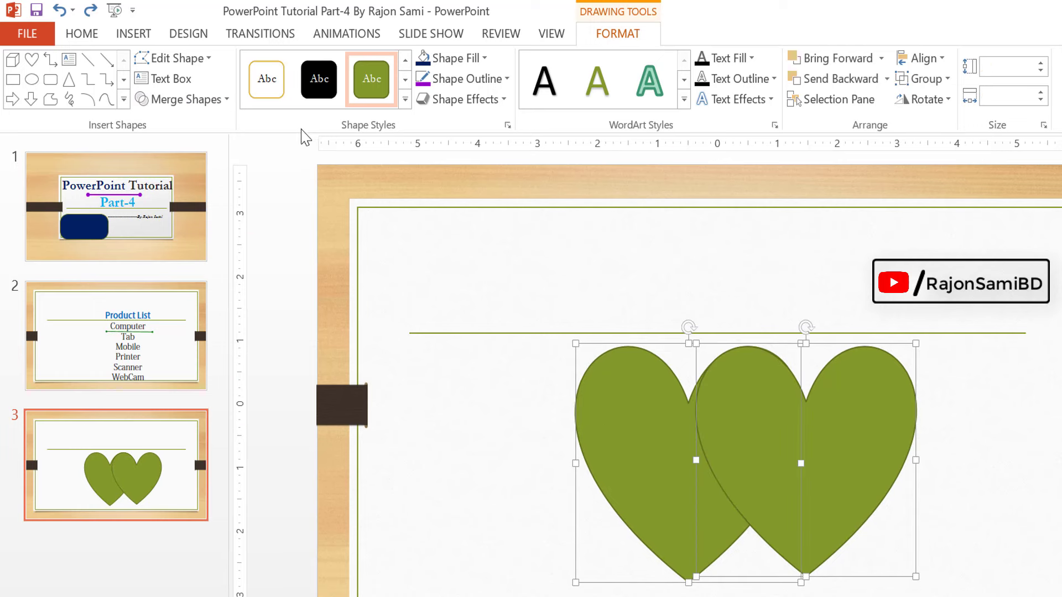
Try Fragment, Intersect and Union on the hearts, undoing back to two separate hearts.
click(215, 100)
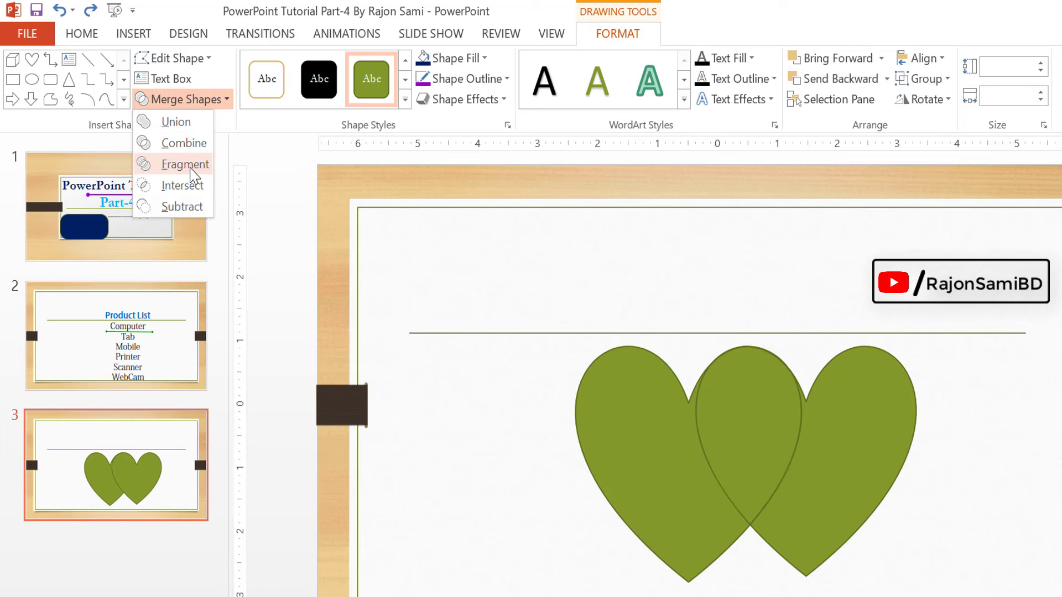
click(188, 165)
click(215, 100)
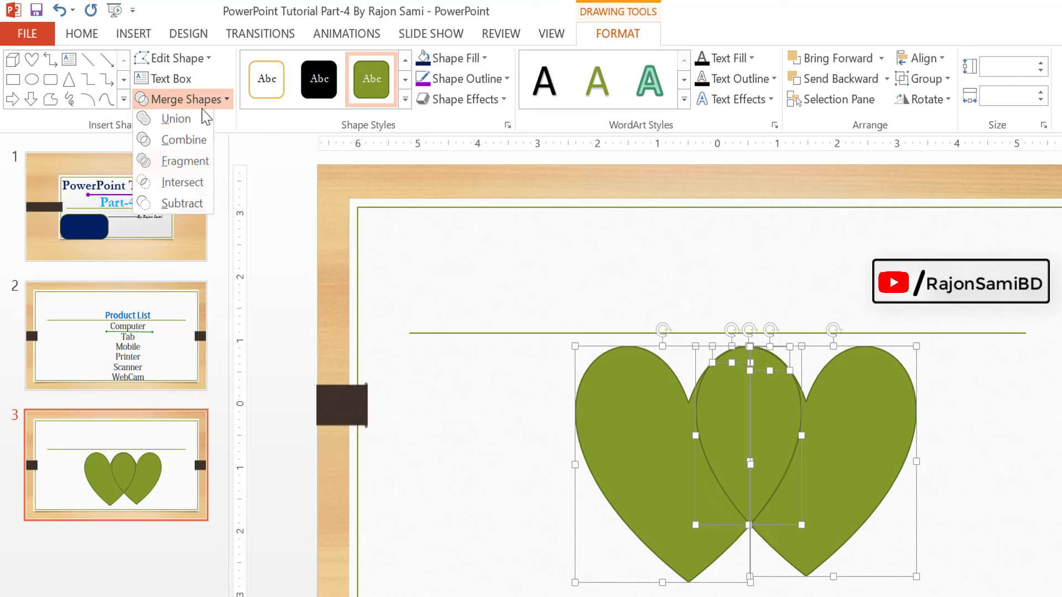
click(198, 184)
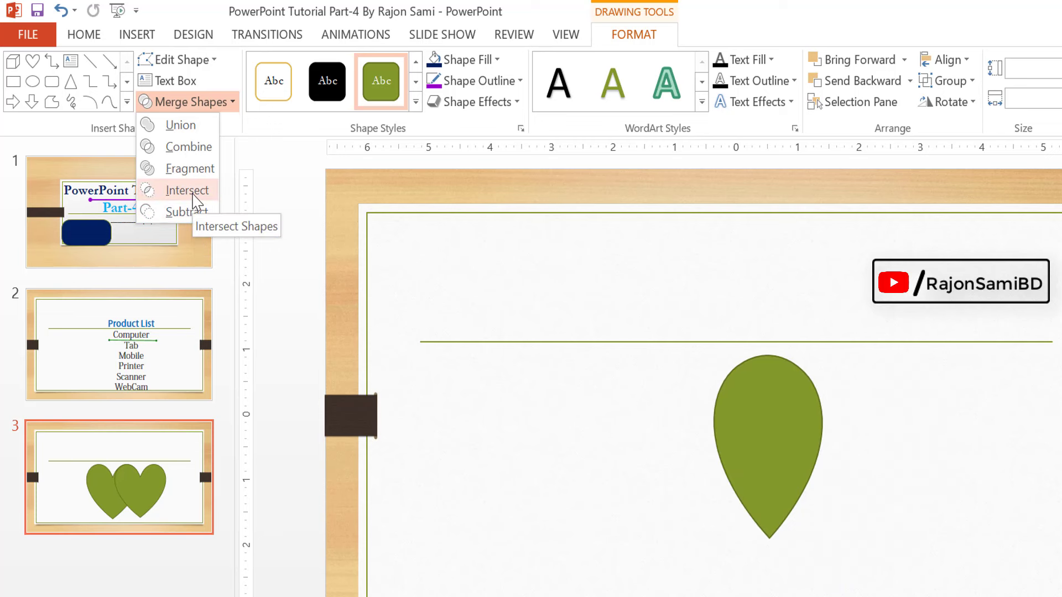
click(176, 125)
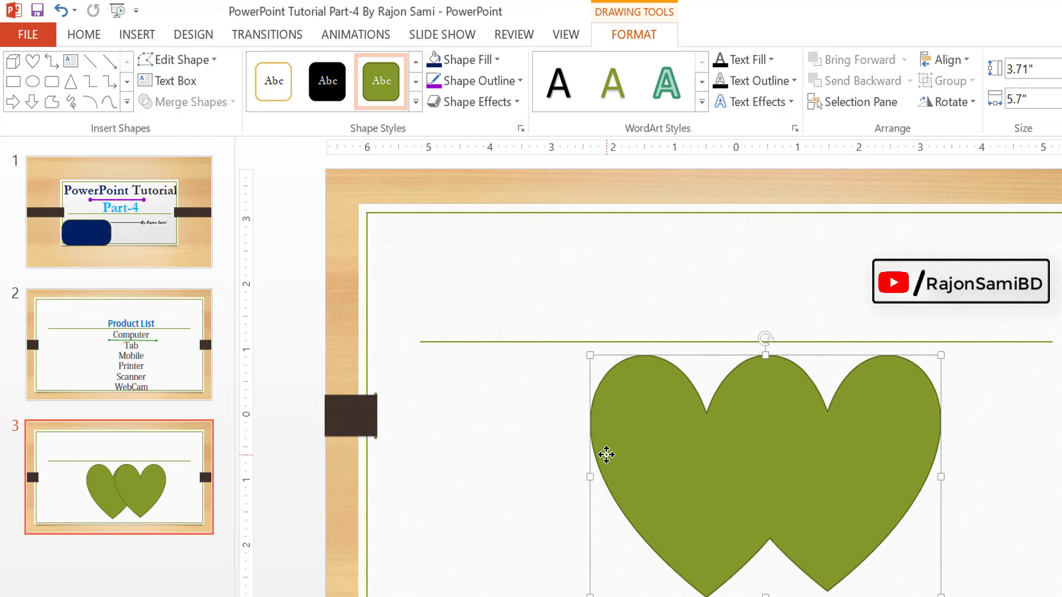
key(ctrl+z)
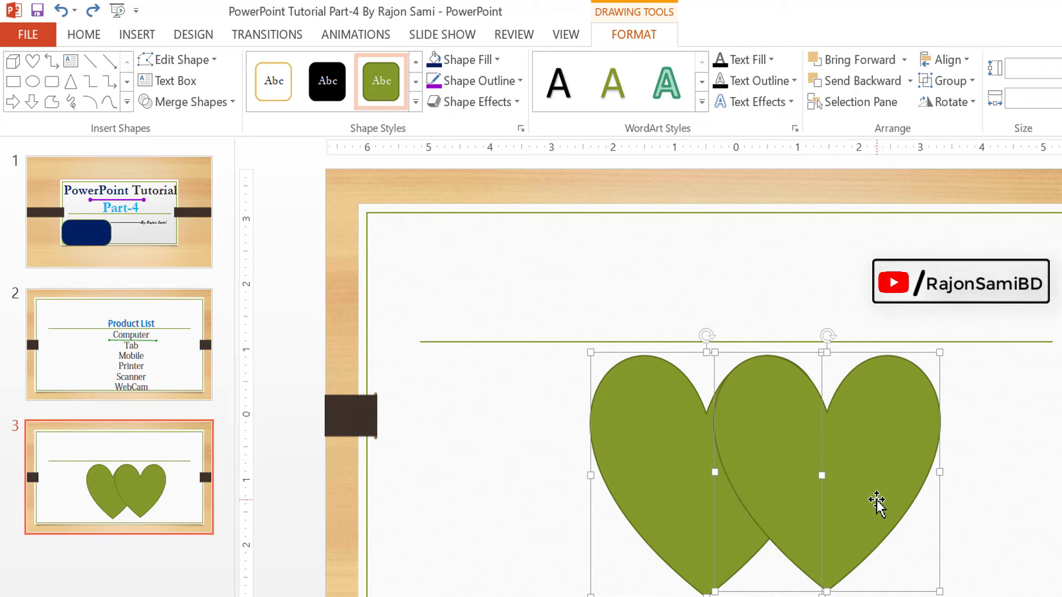
key(ctrl+z)
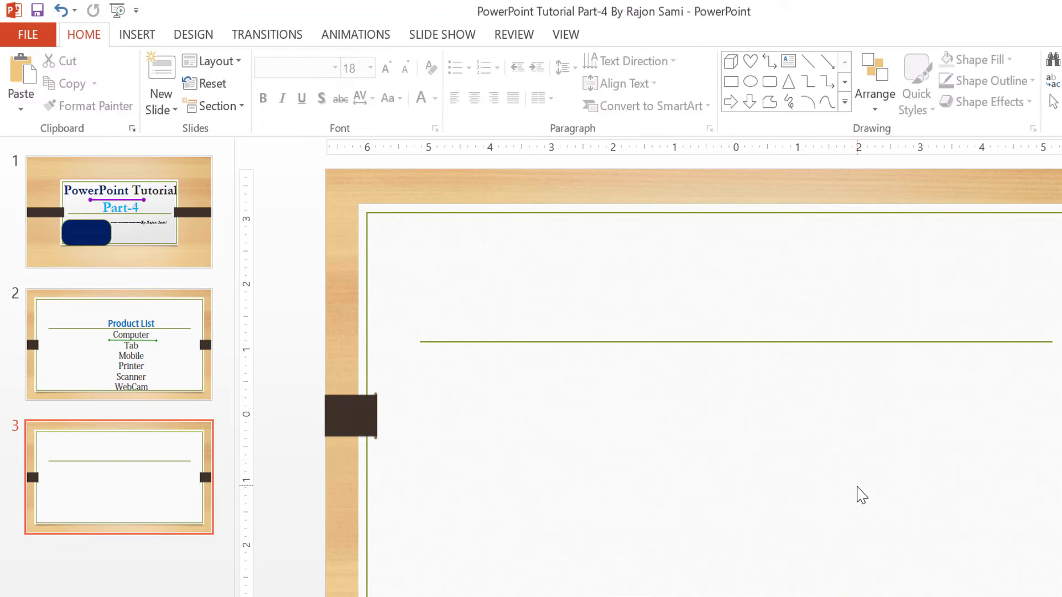
Restore the two hearts and spread them apart on the slide.
key(ctrl+y)
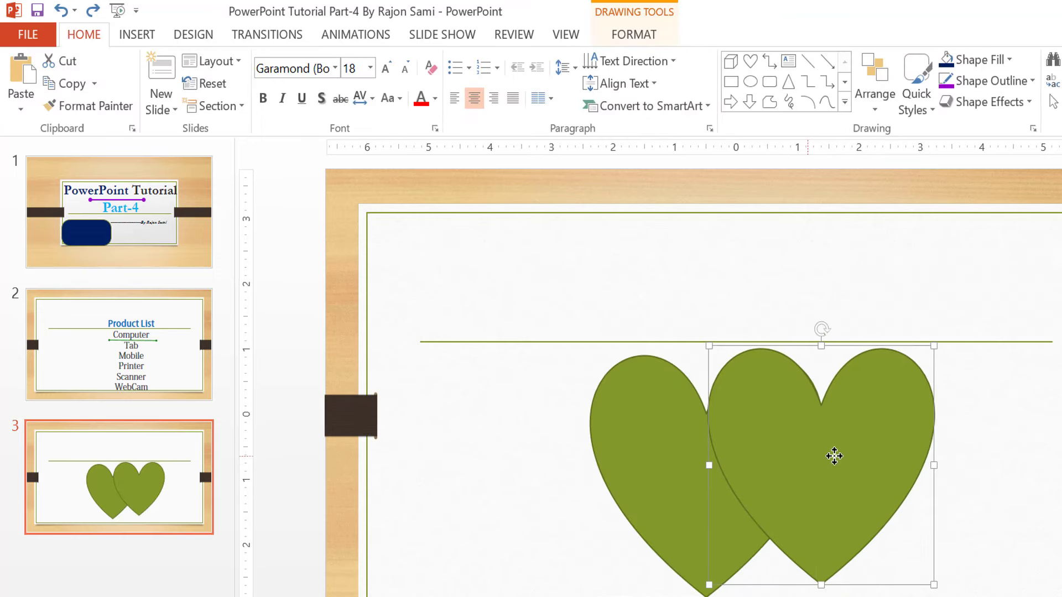
drag(817, 476, 914, 486)
click(518, 471)
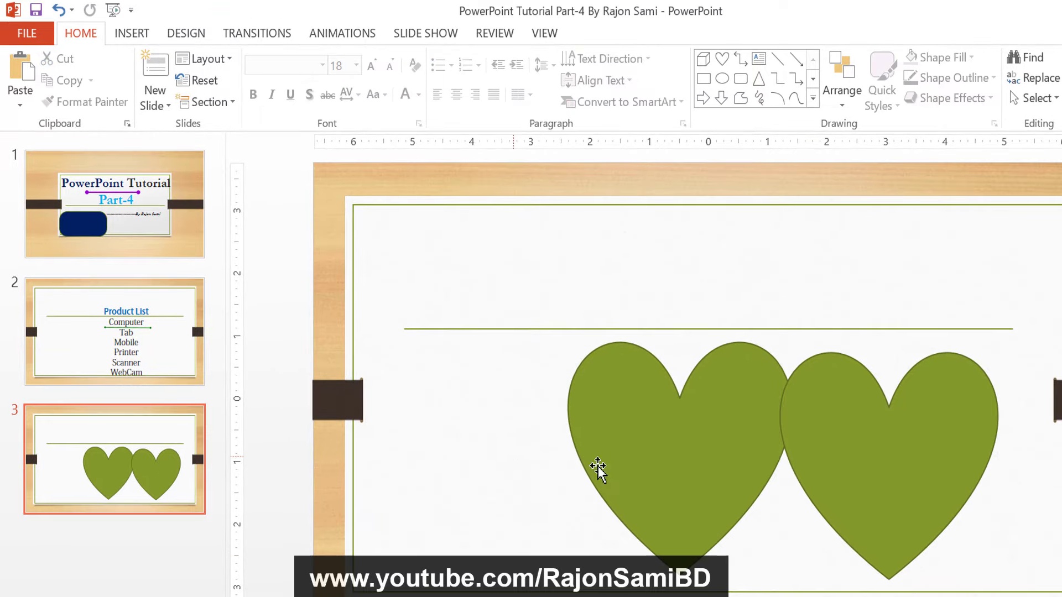
click(603, 429)
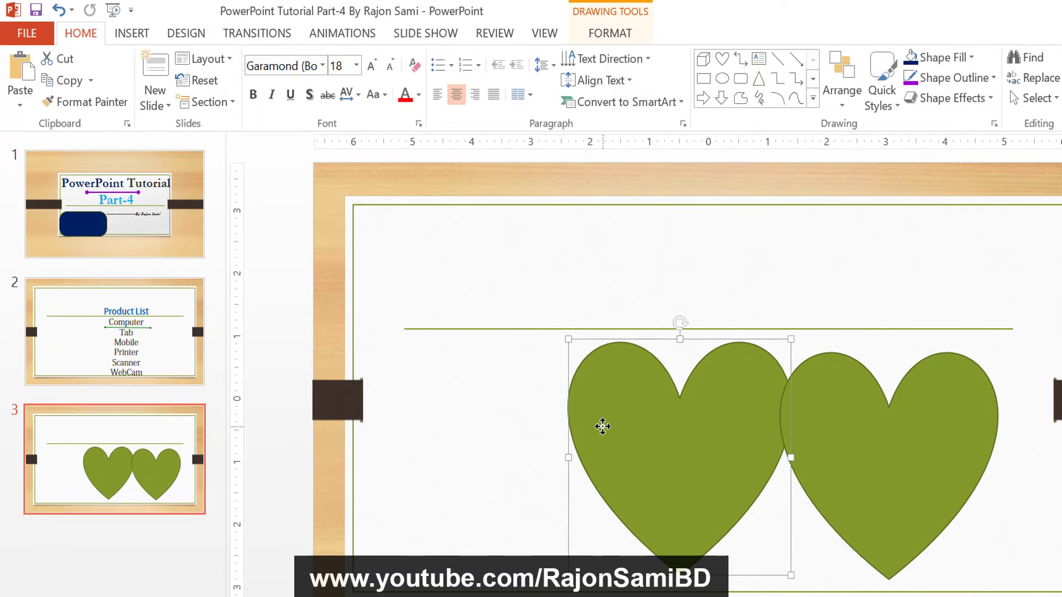
click(502, 402)
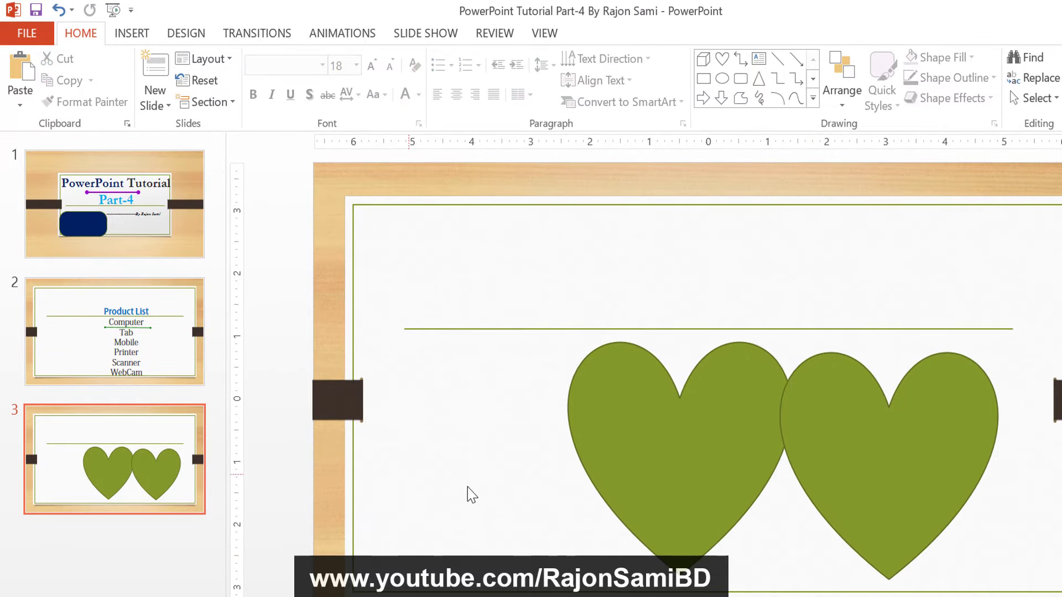
drag(616, 446, 497, 446)
click(889, 453)
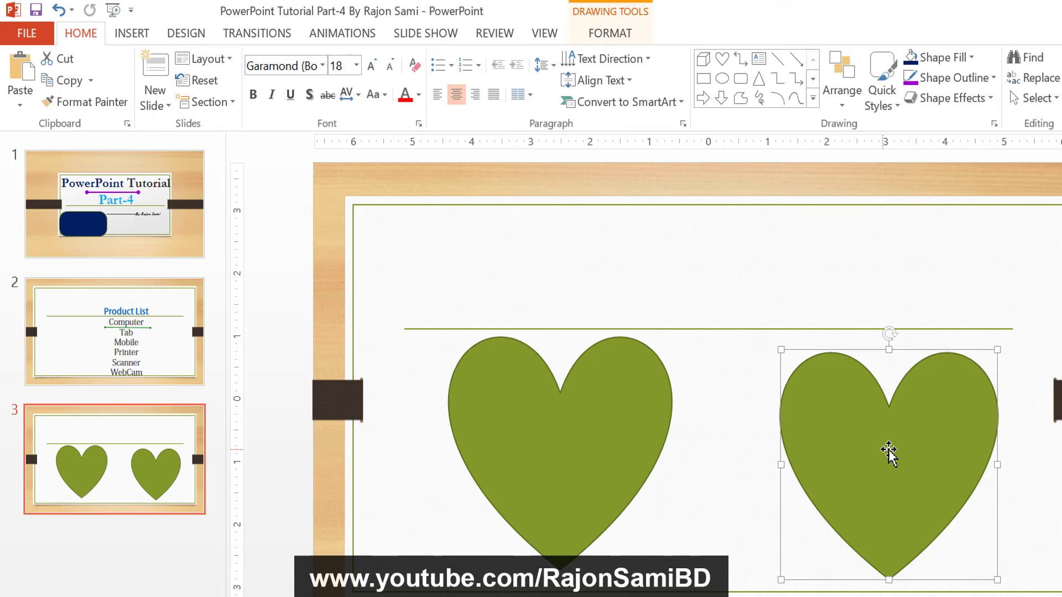
drag(889, 454, 839, 455)
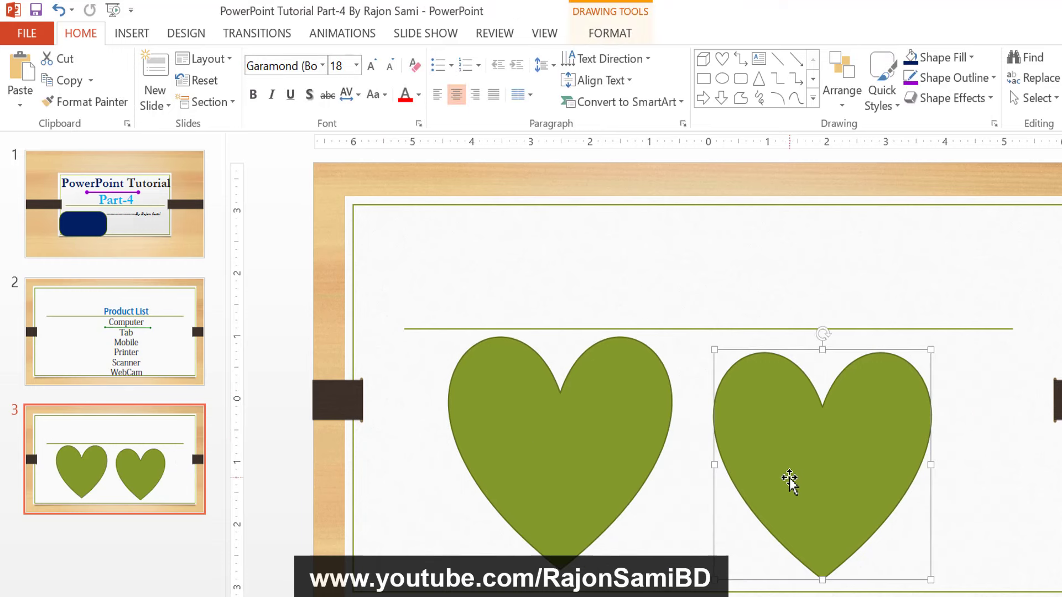
Delete the right heart and move the remaining 3.75" heart right toward the slide centre.
key(Delete)
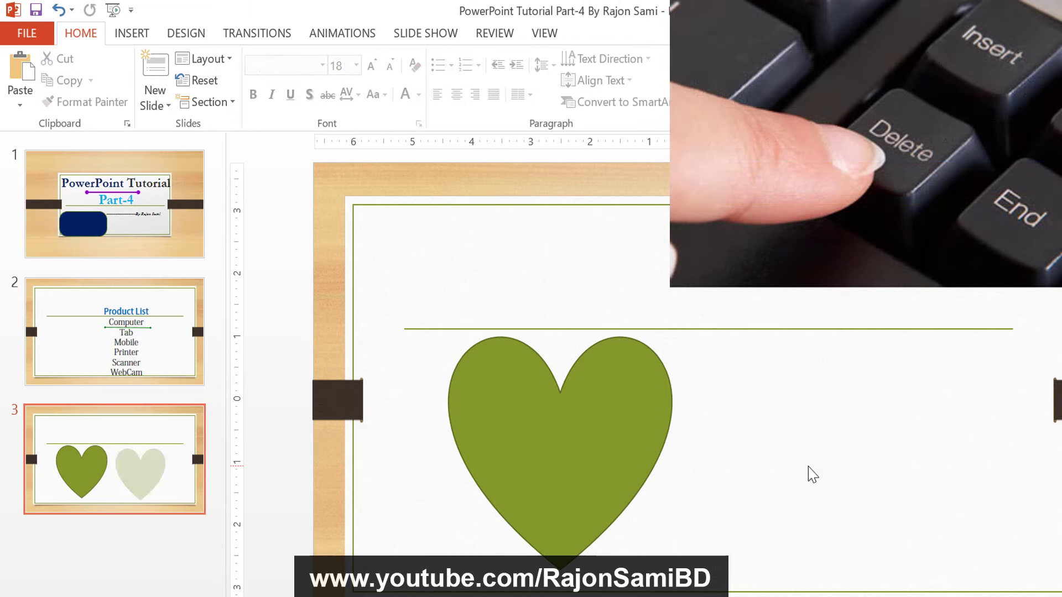
key(ctrl+z)
key(Delete)
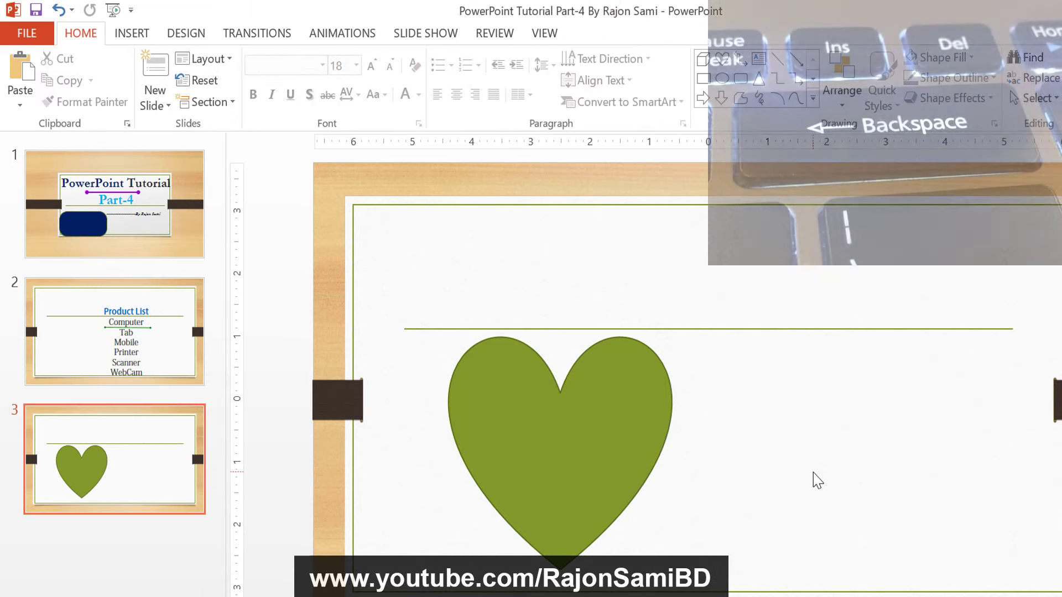
key(ctrl+z)
key(BackSpace)
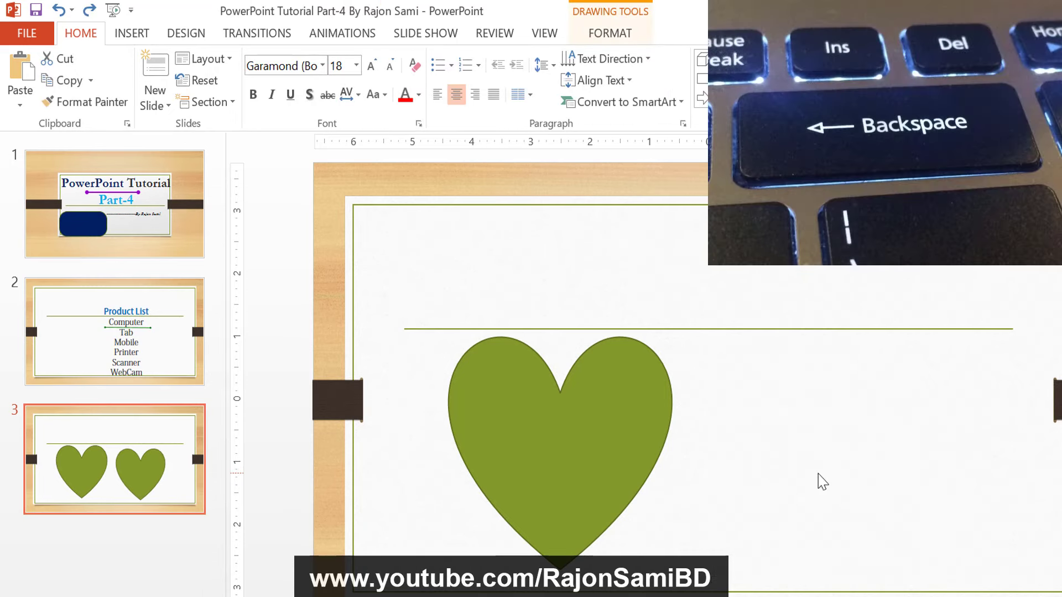
key(ctrl+z)
key(BackSpace)
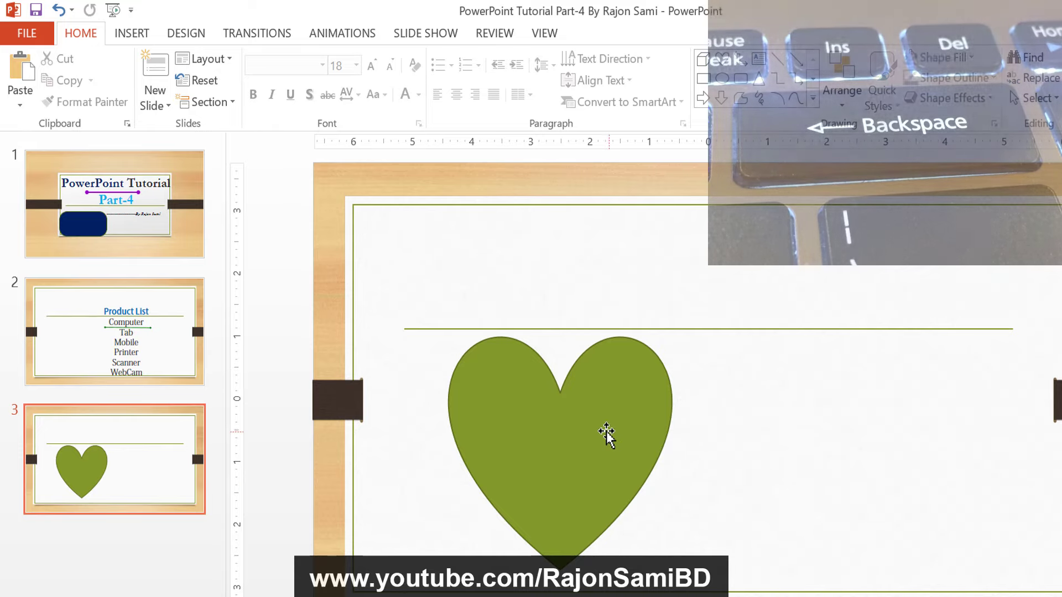
click(604, 434)
drag(647, 434, 714, 433)
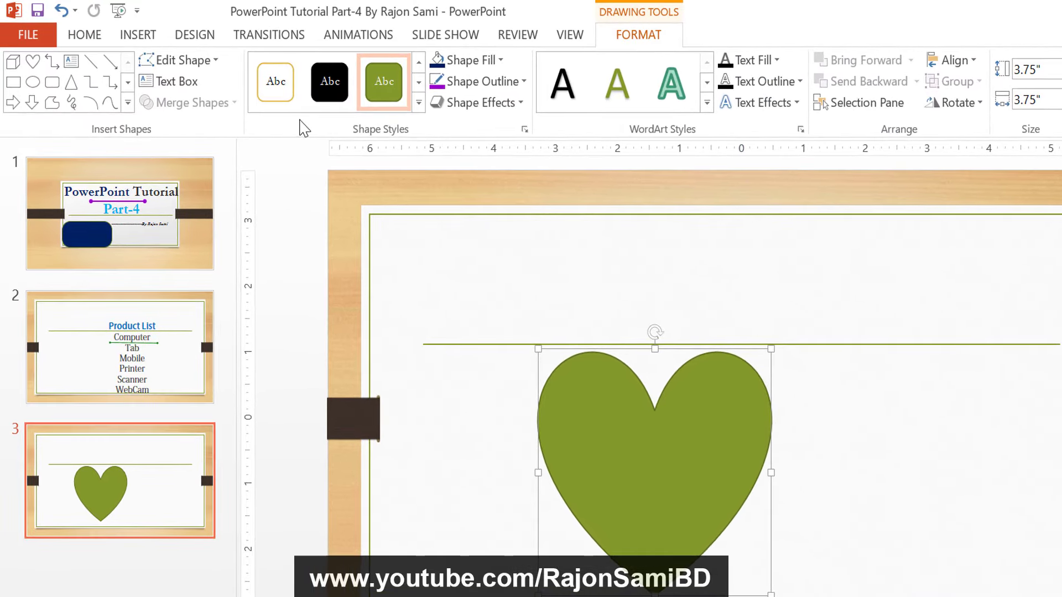
Try the white-with-gold-outline, solid black and solid green preset styles on the heart.
click(275, 88)
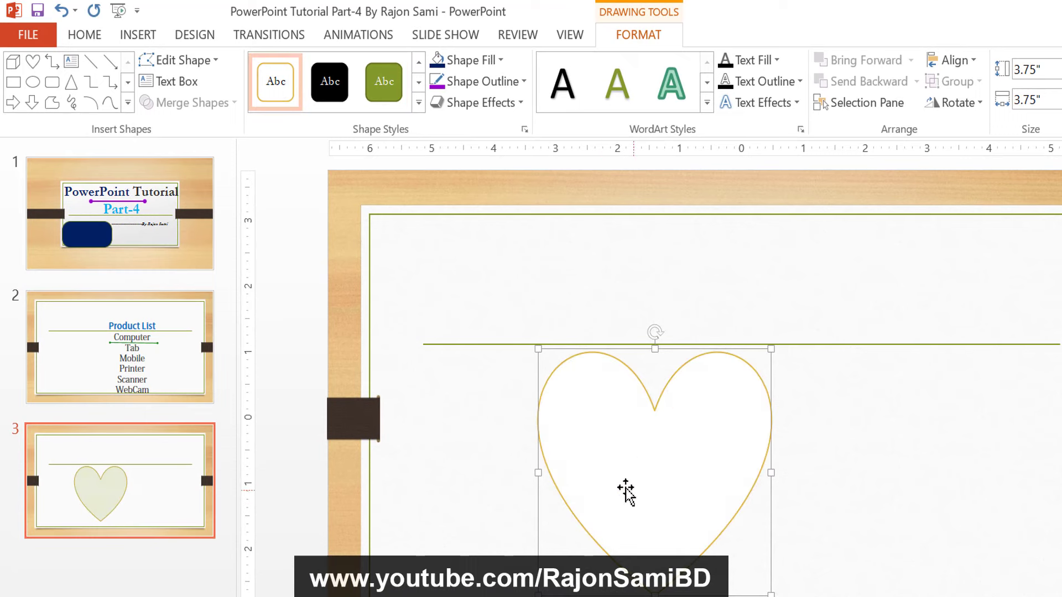
click(330, 82)
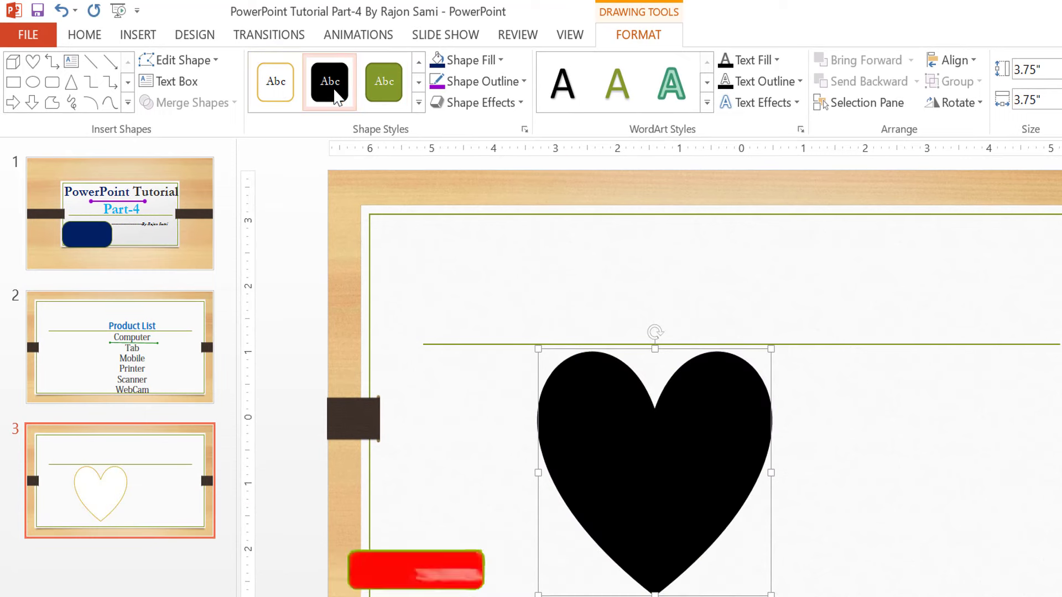
click(382, 91)
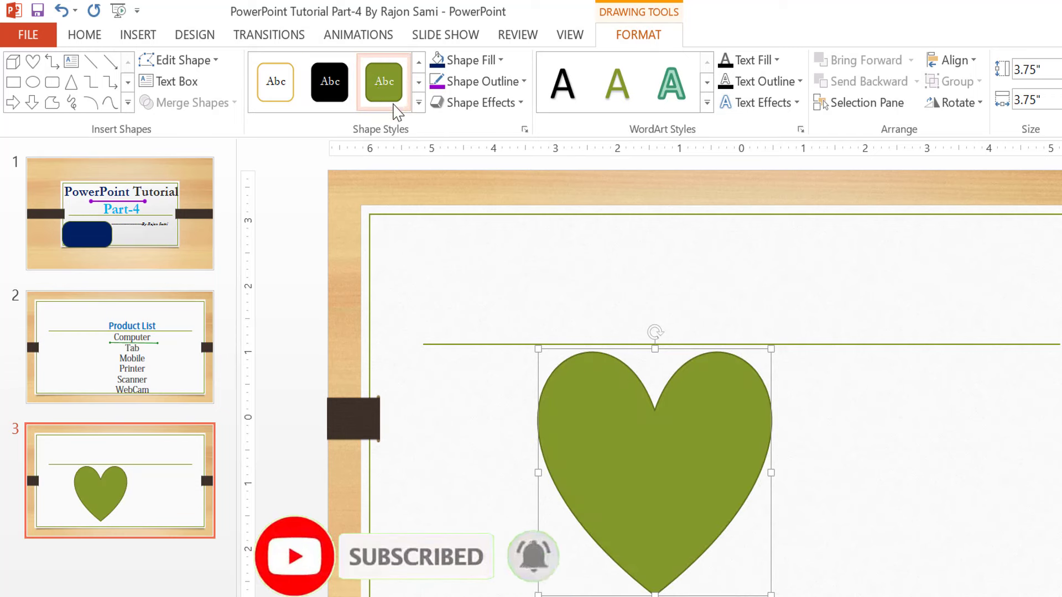
Try orange and light wood texture from the style gallery, finishing with a solid black fill.
click(419, 103)
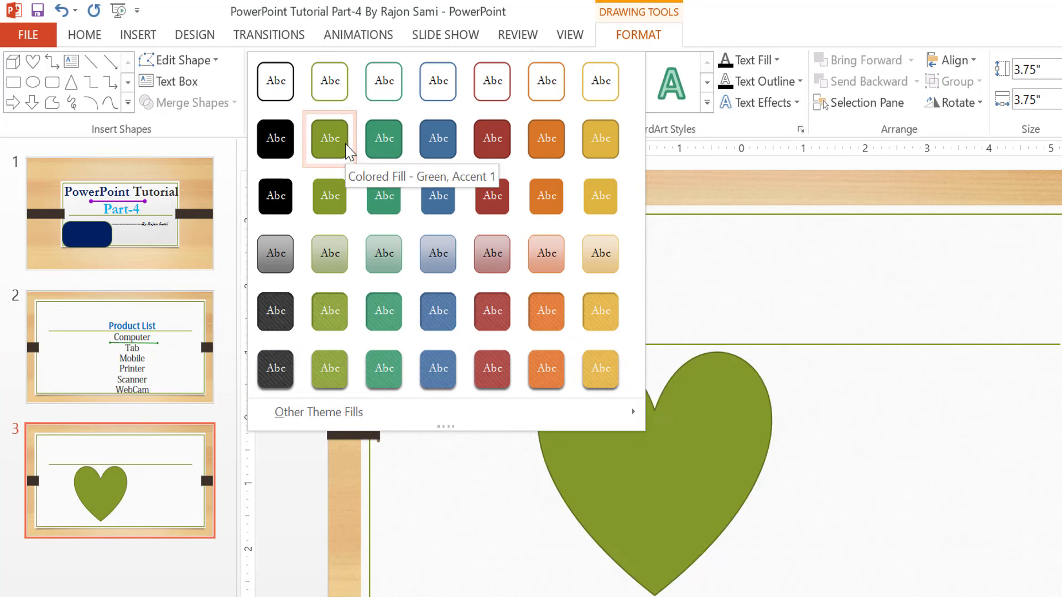
click(549, 155)
click(419, 103)
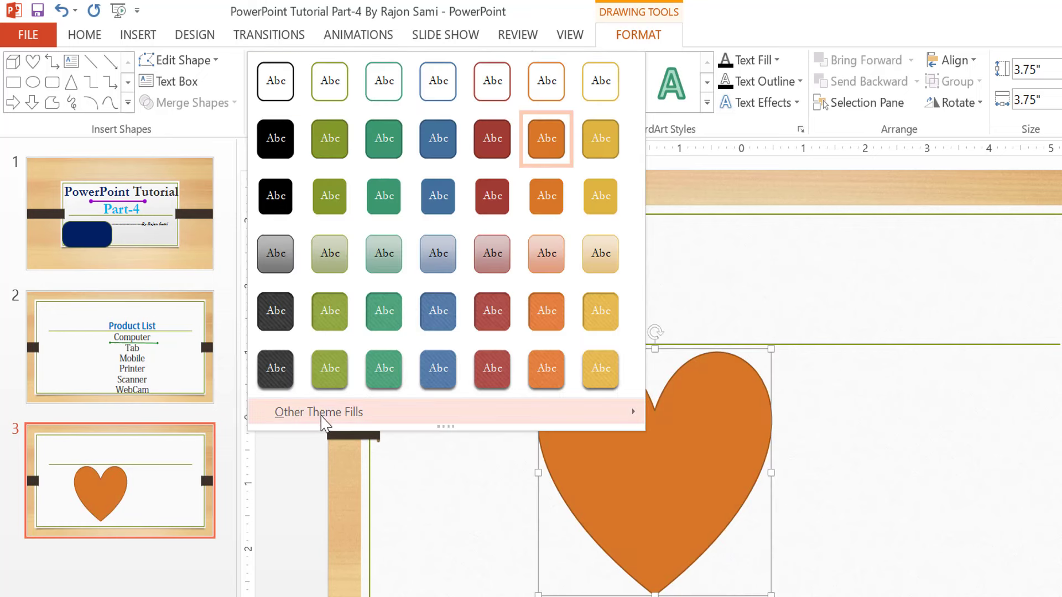
mouse_move(318, 412)
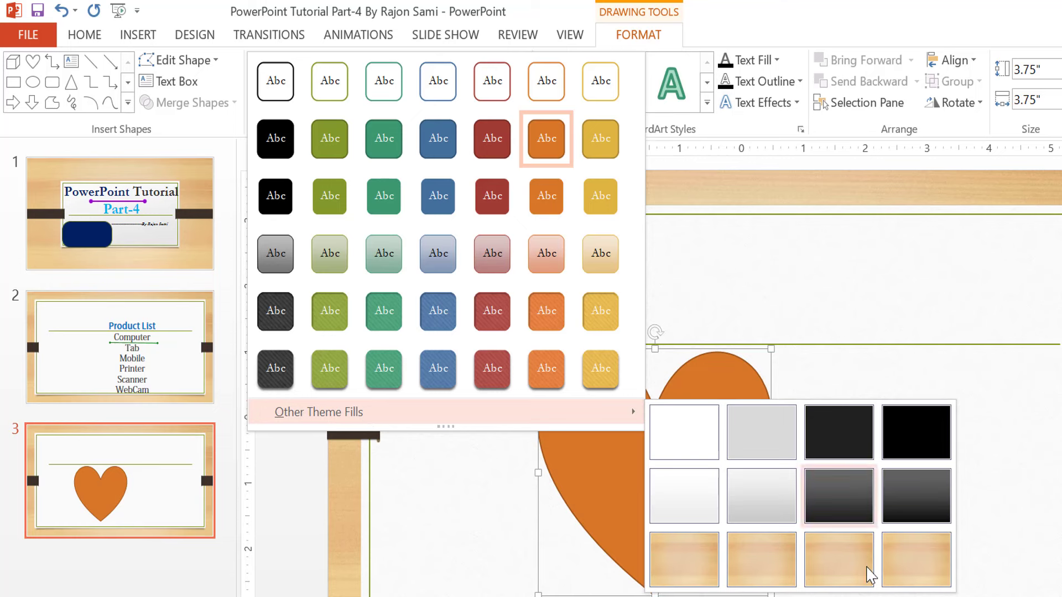
click(913, 569)
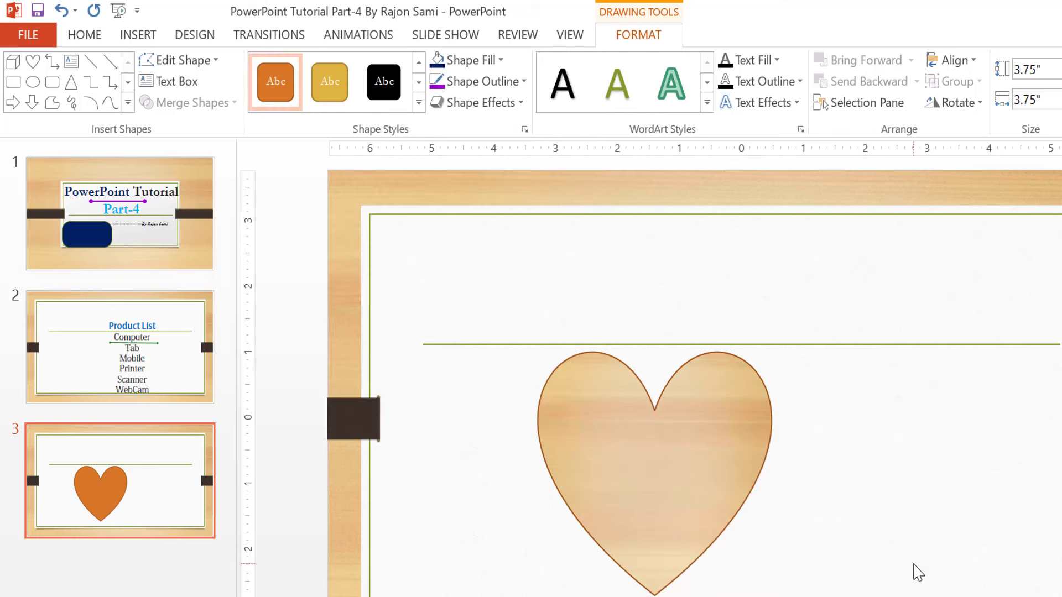
click(422, 104)
click(700, 439)
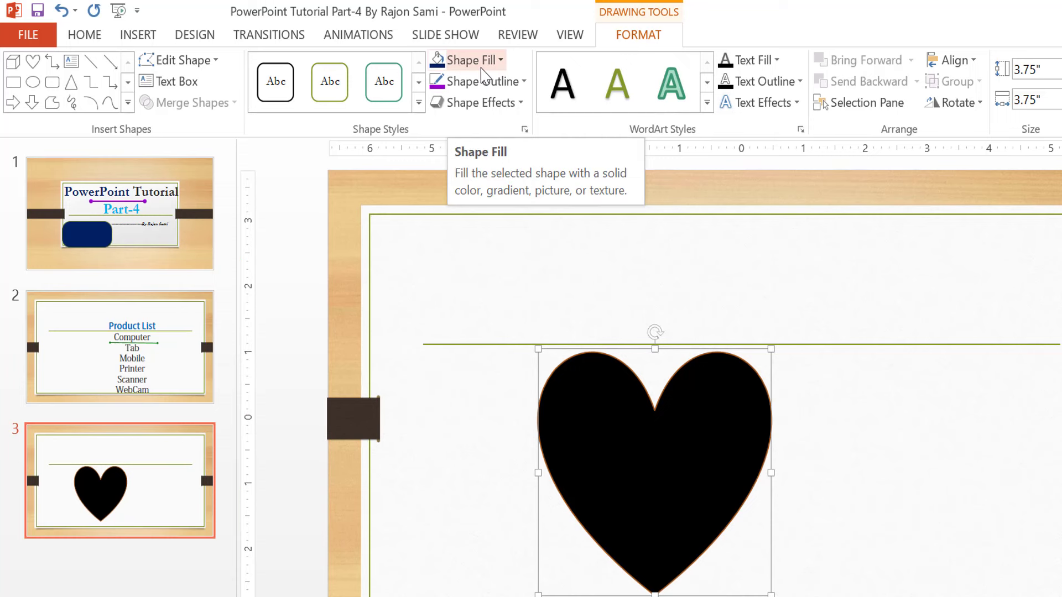
click(500, 62)
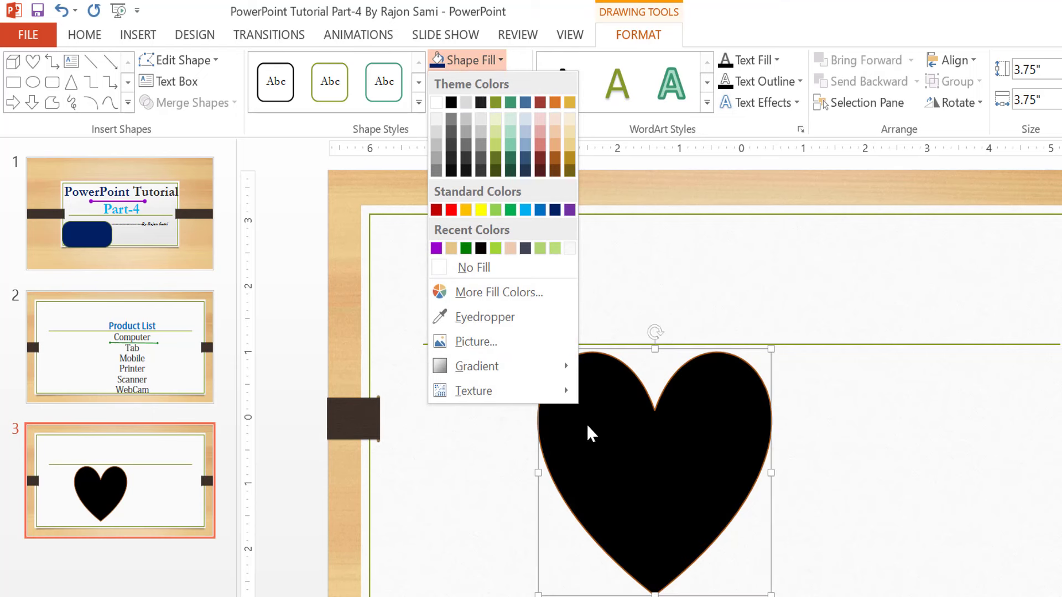
click(503, 345)
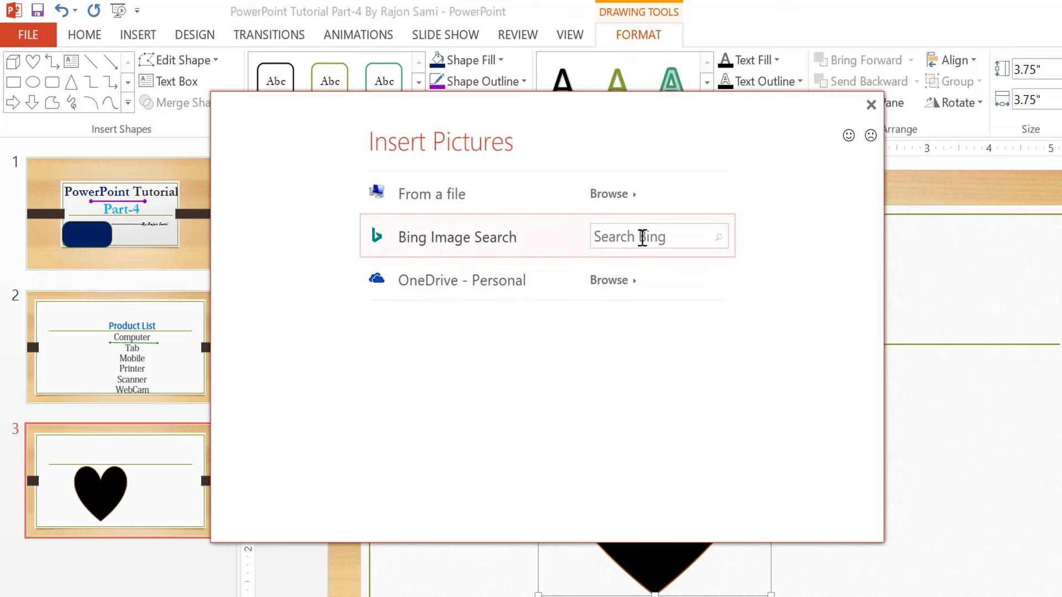
key(Escape)
click(470, 60)
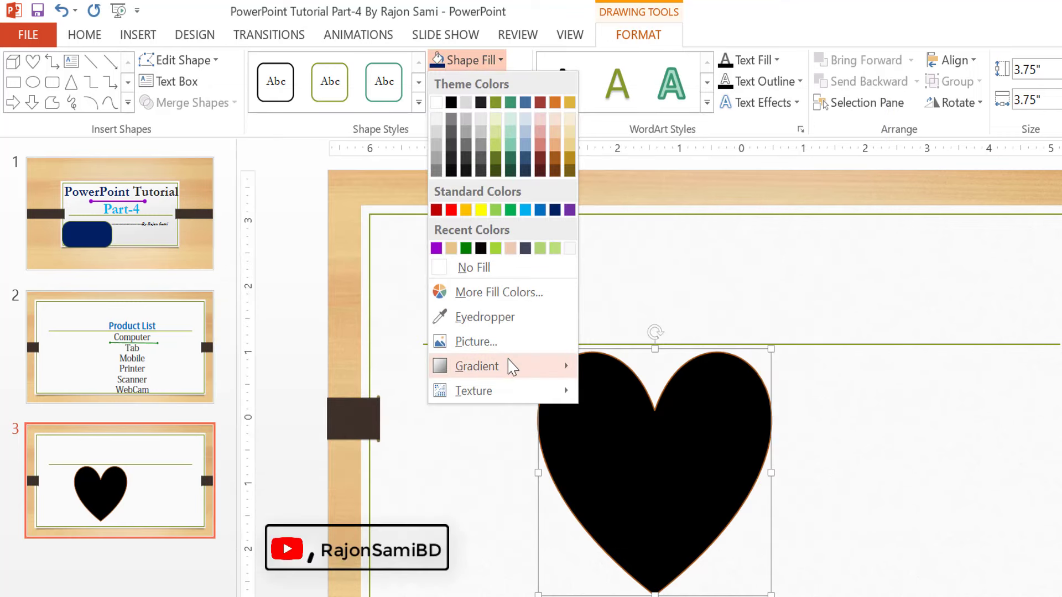
click(501, 342)
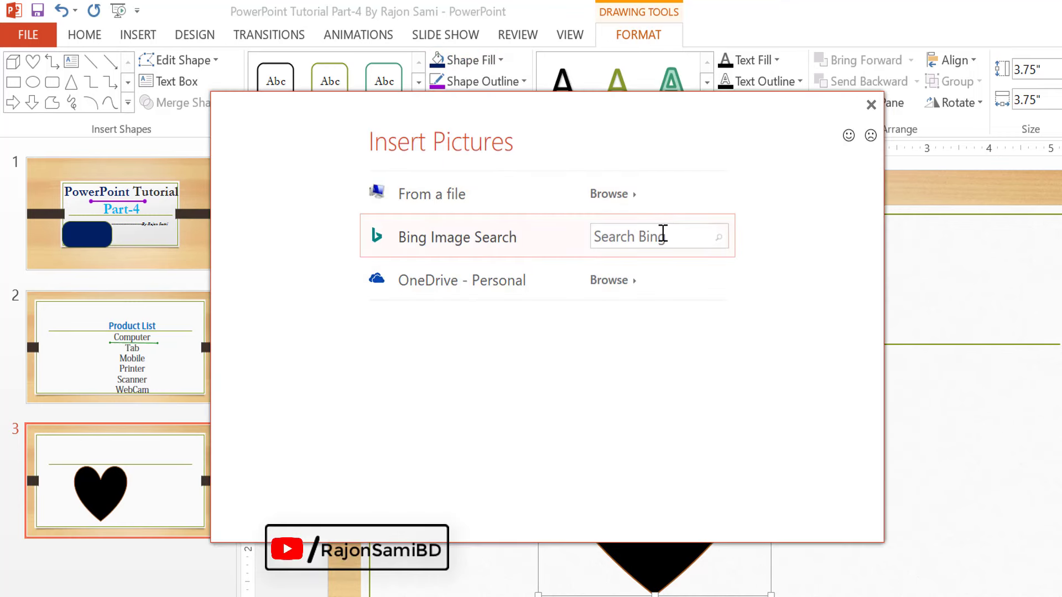
click(663, 234)
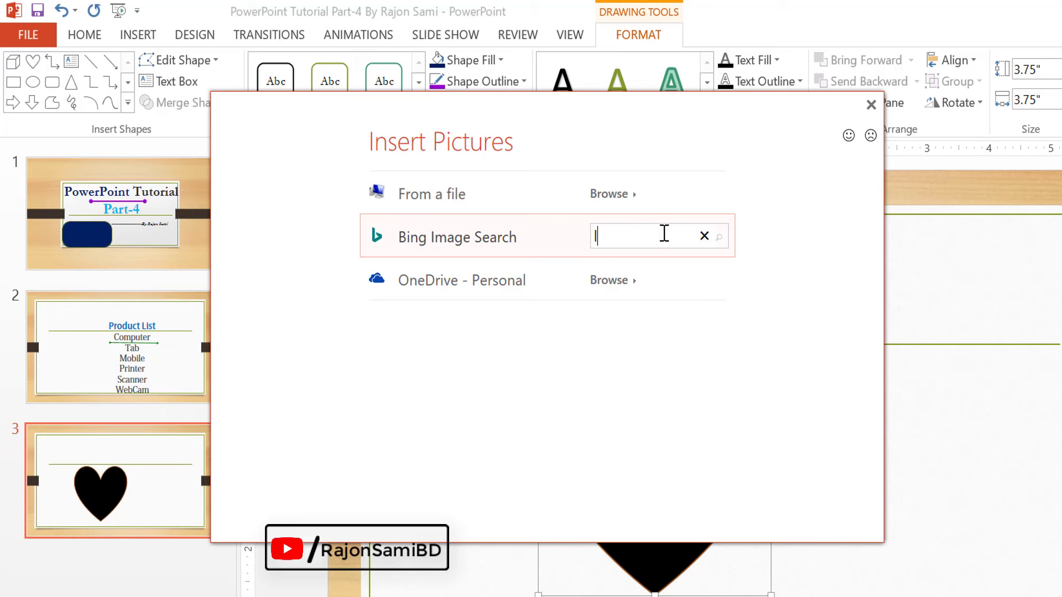
text(love)
key(Return)
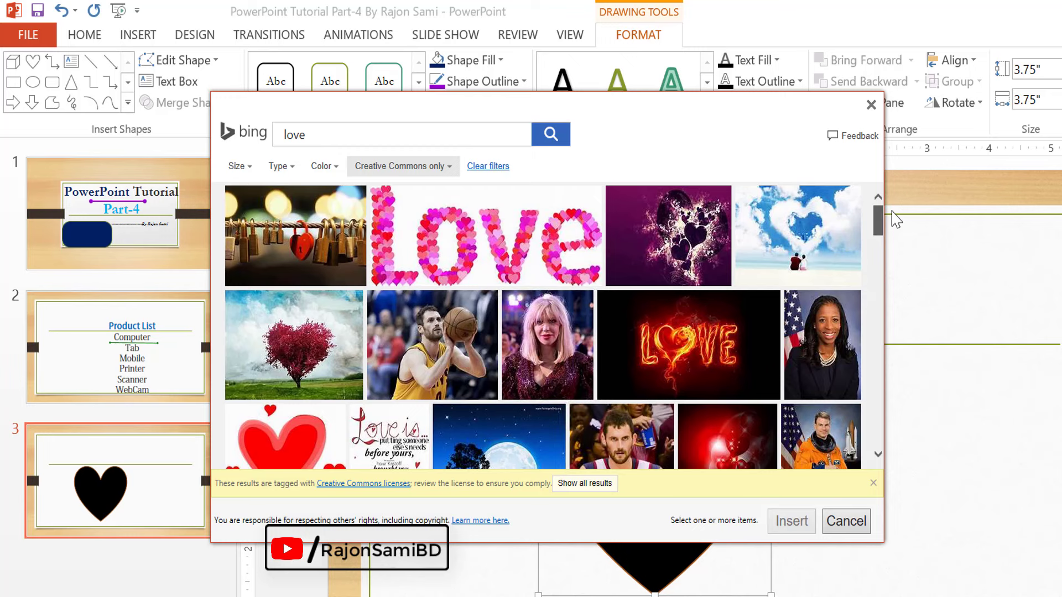
mouse_move(486, 236)
click(494, 246)
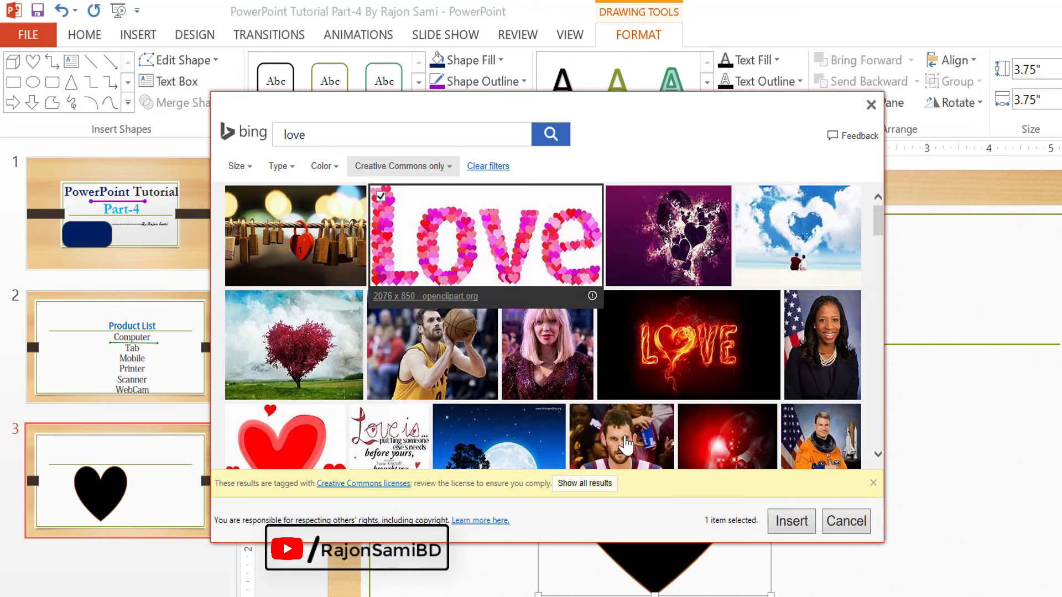
click(798, 530)
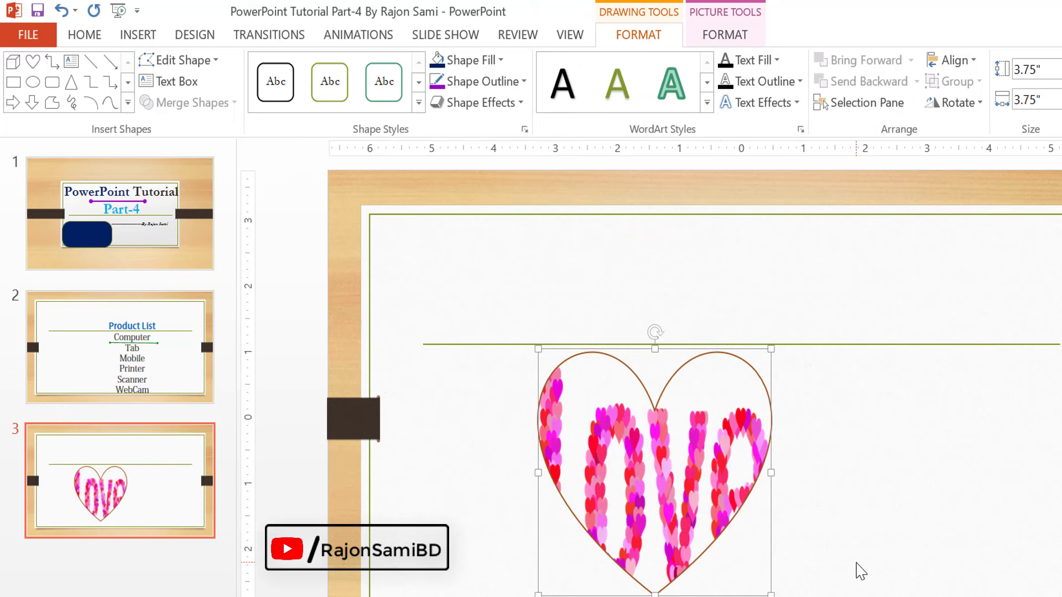
key(ctrl+z)
click(501, 60)
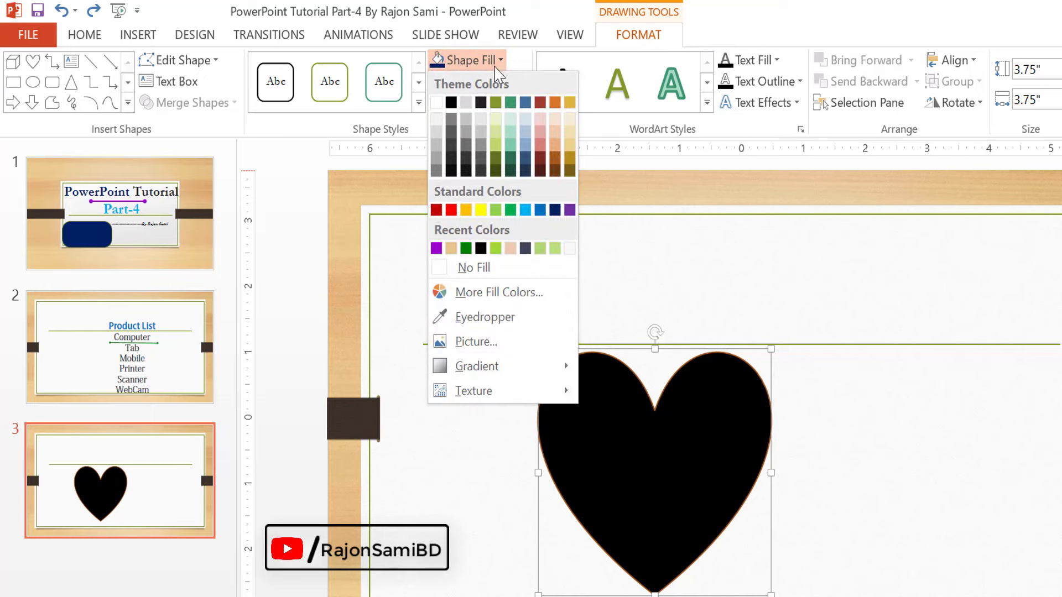
click(519, 350)
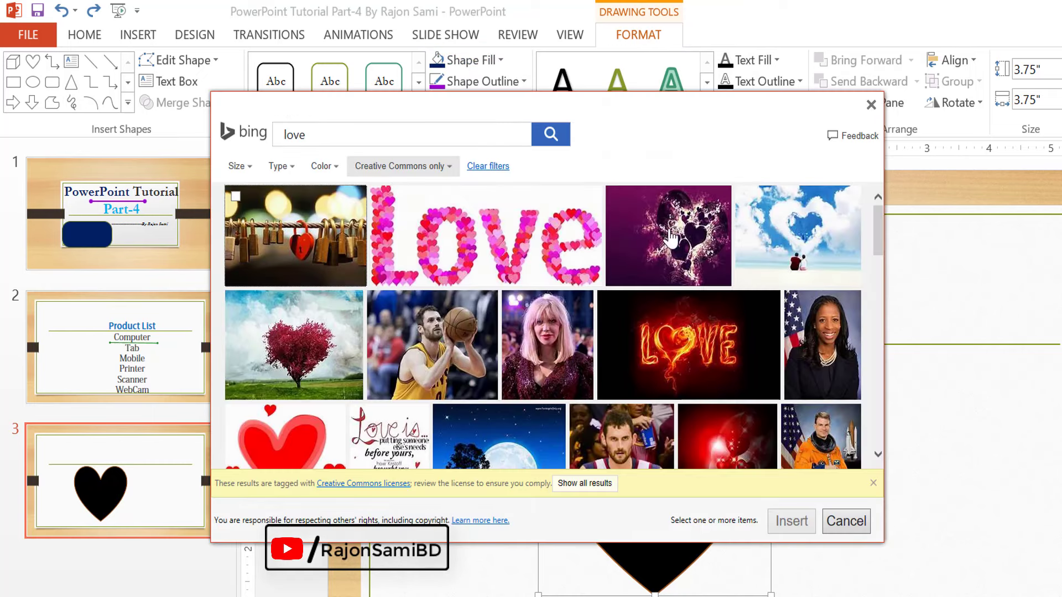
click(309, 349)
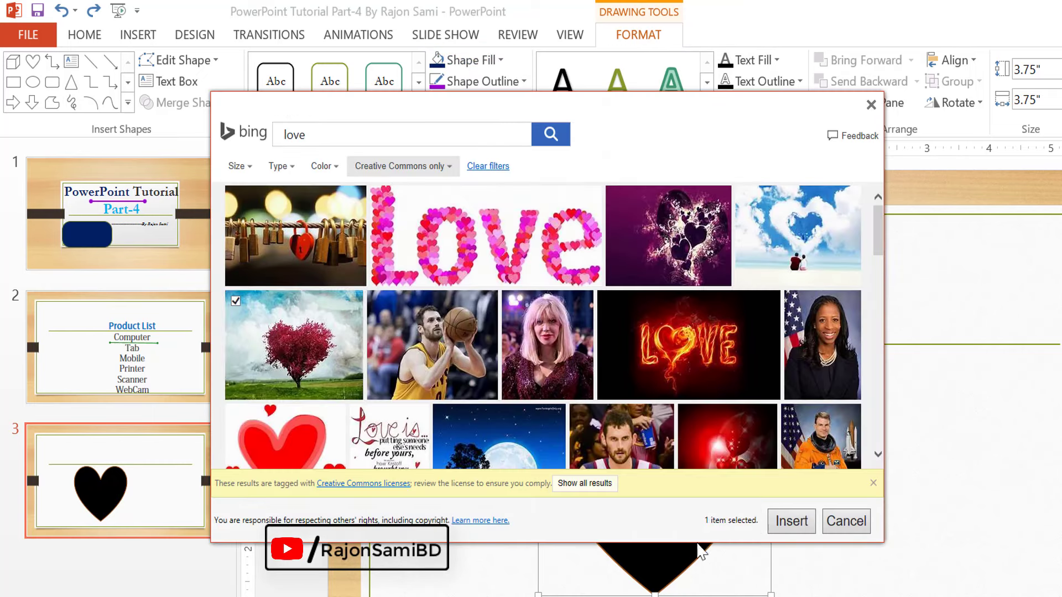
click(803, 529)
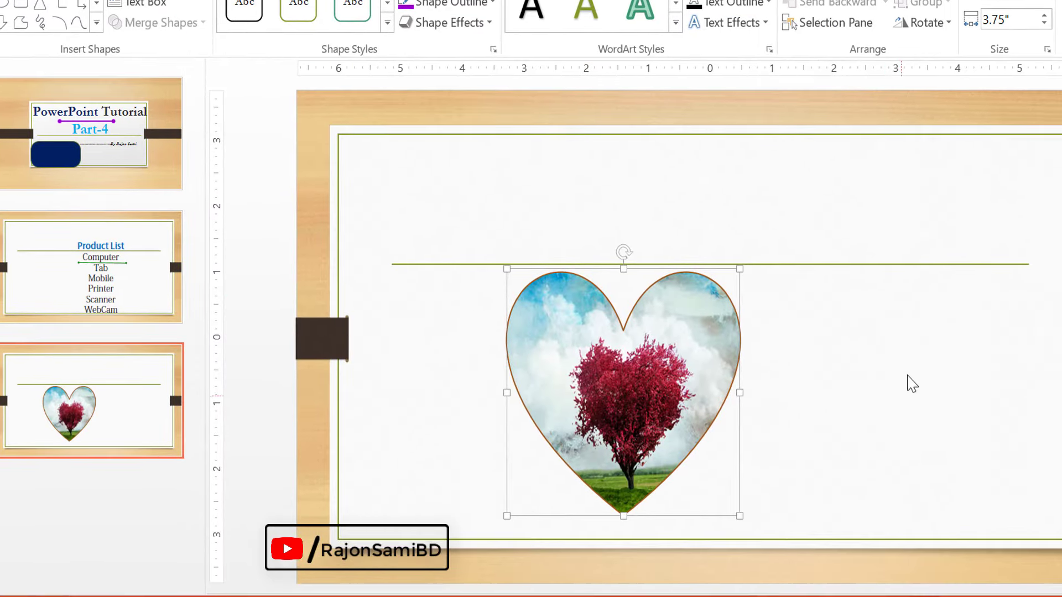
click(912, 383)
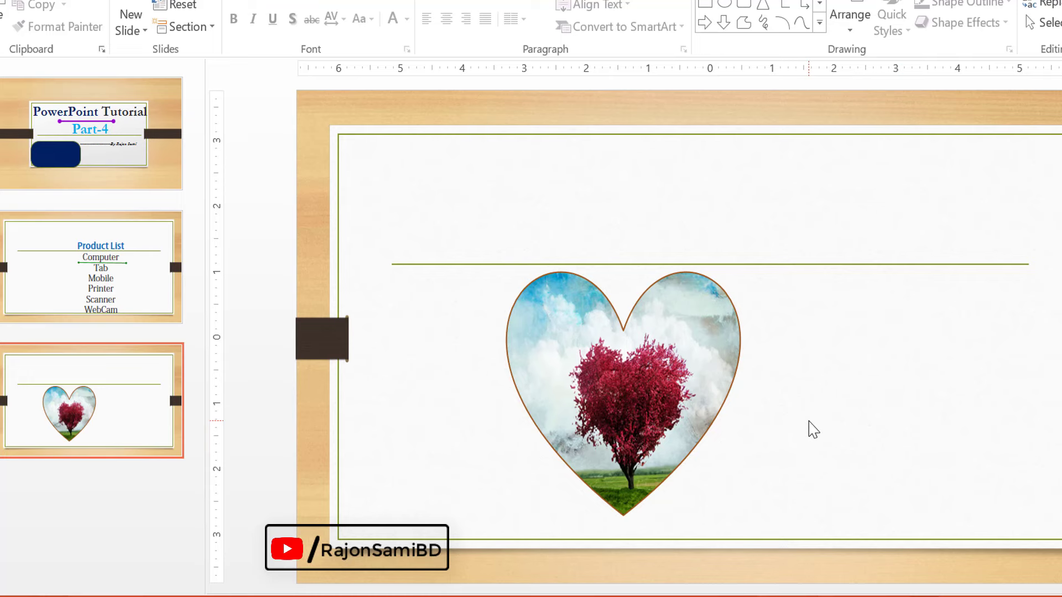
Undo the tree picture and fill the heart with the person's photo from the Desktop.
key(ctrl+z)
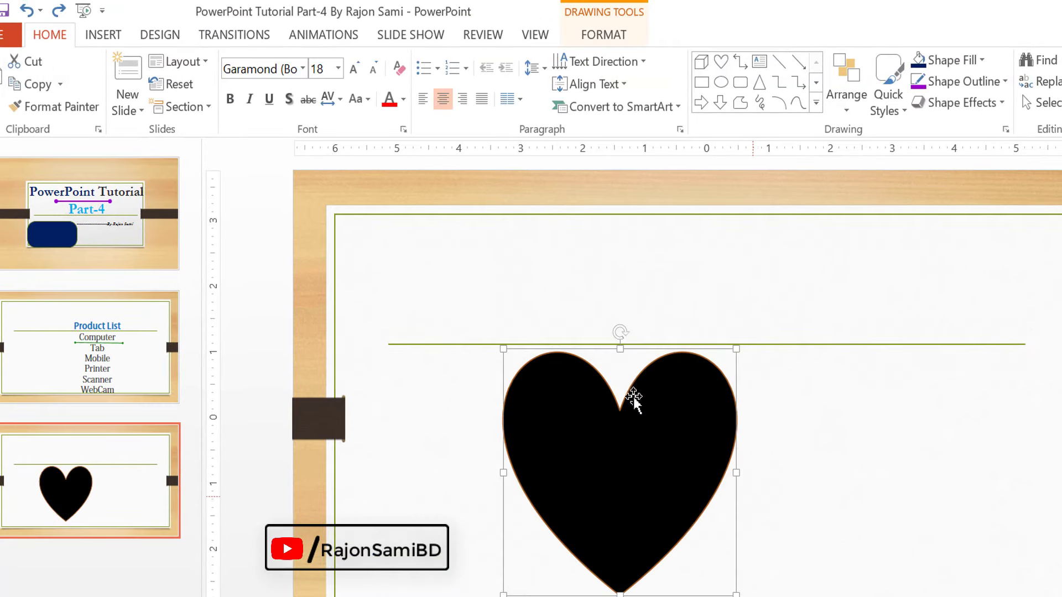
click(606, 34)
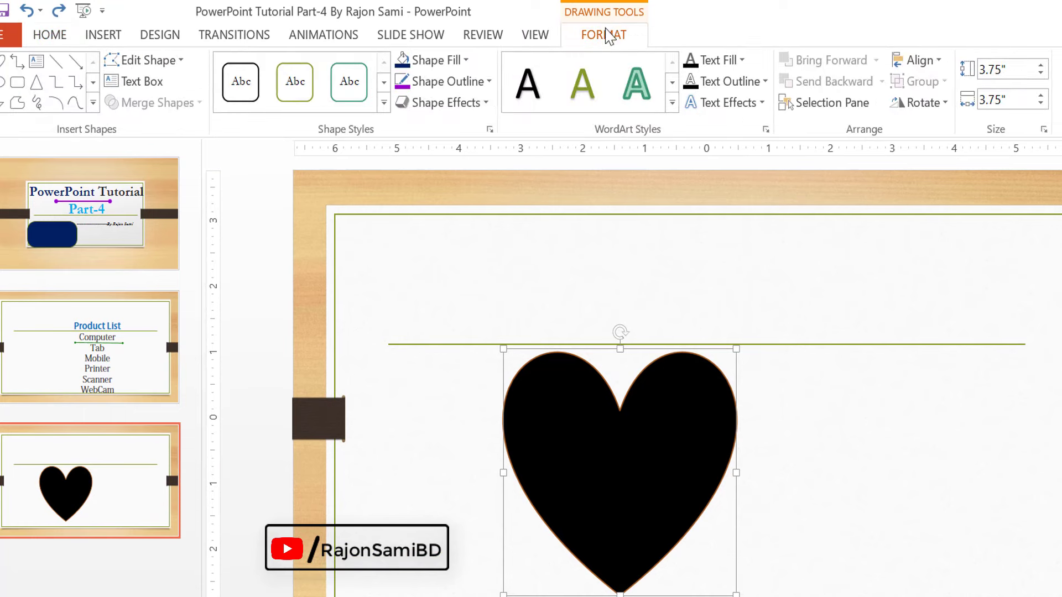
click(463, 61)
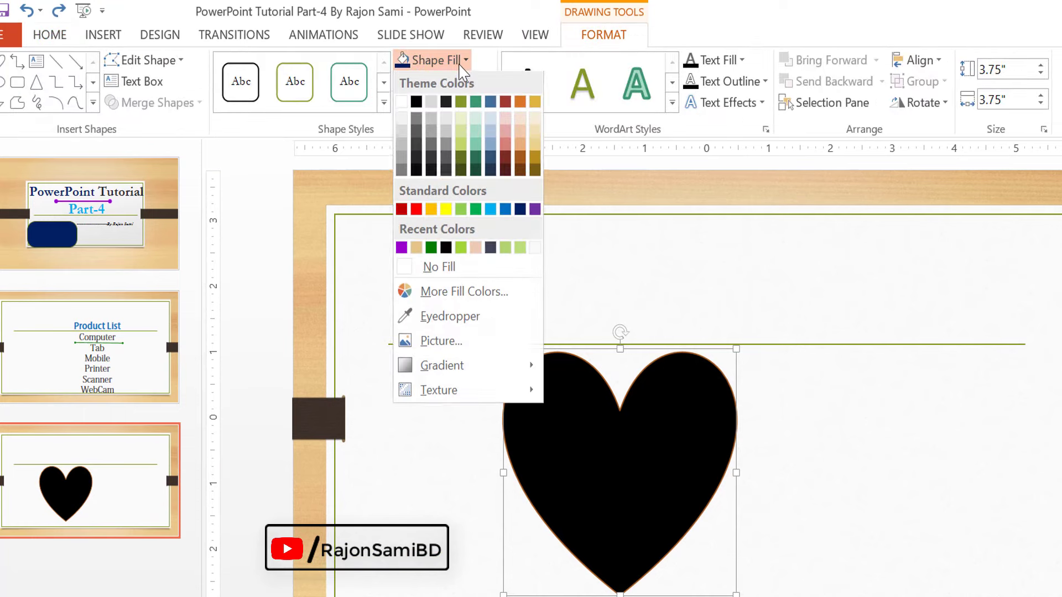
click(477, 343)
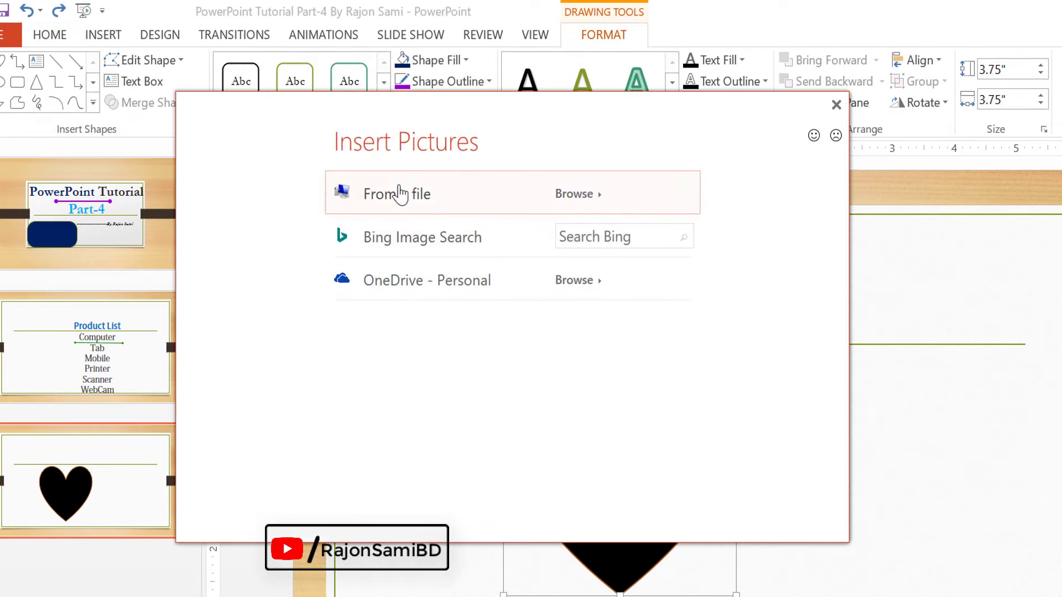
click(398, 192)
click(43, 169)
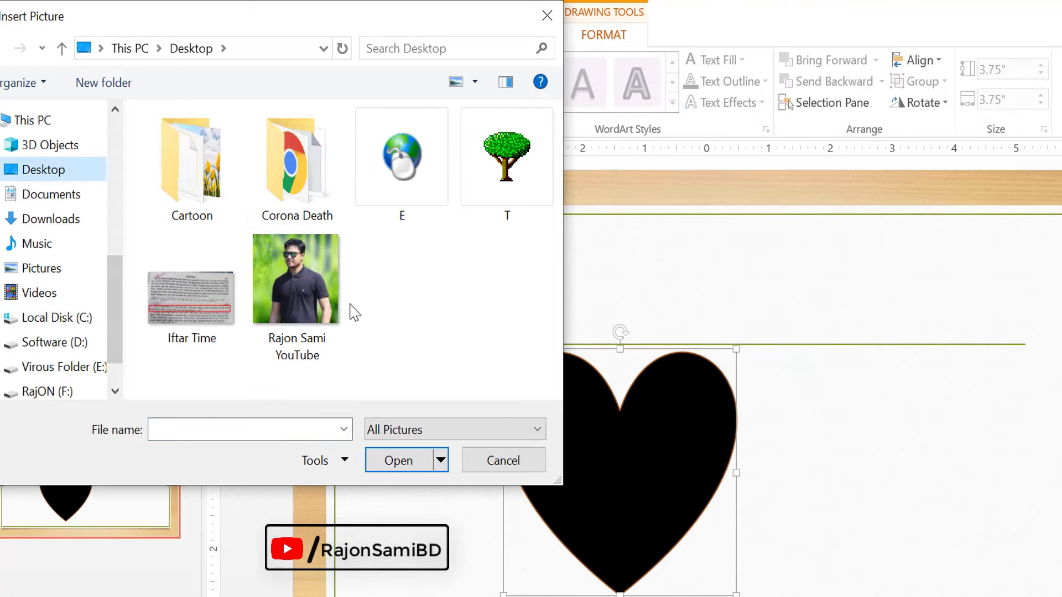
click(309, 299)
click(390, 460)
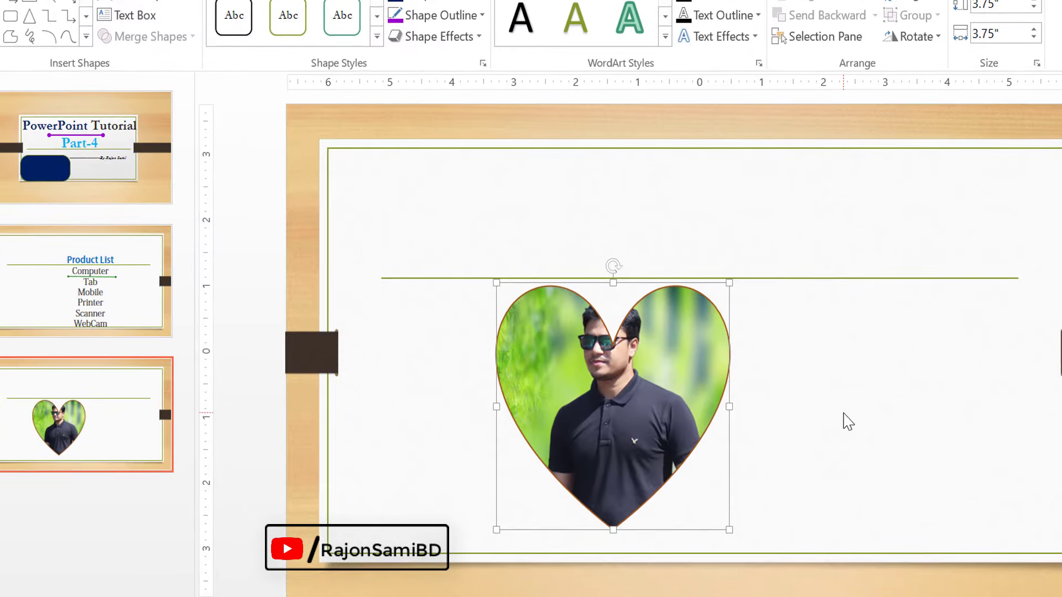
click(846, 418)
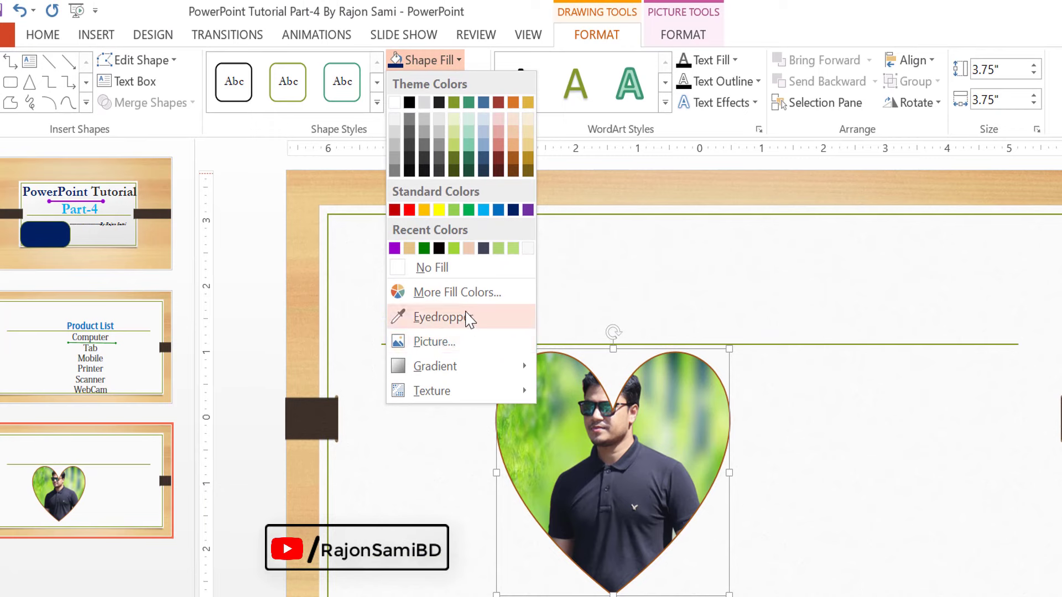
mouse_move(434, 366)
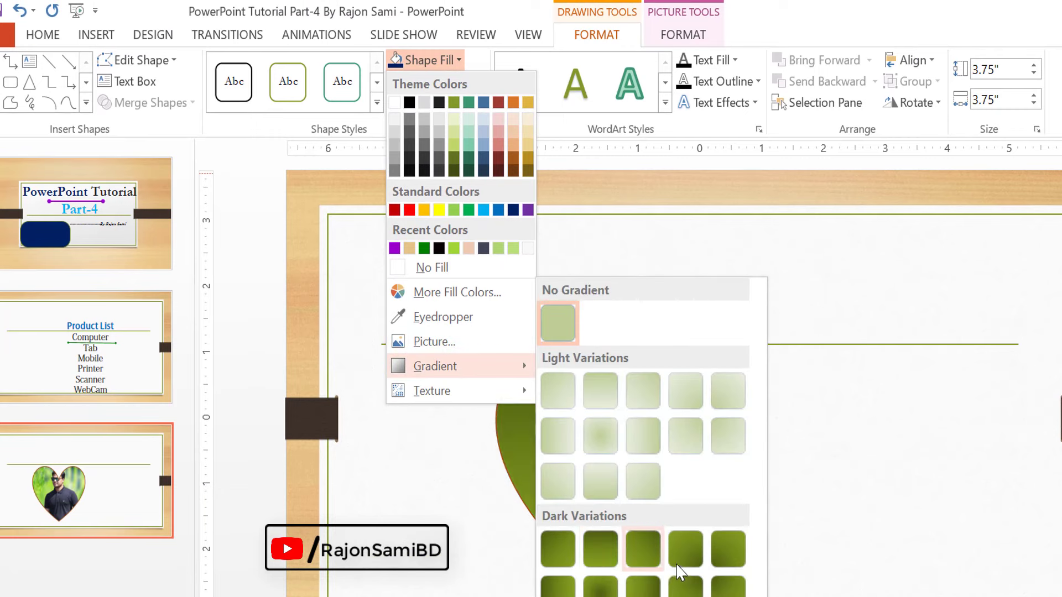
Give the heart a dark green gradient, then replace it with the woven burlap texture fill.
click(685, 549)
click(423, 61)
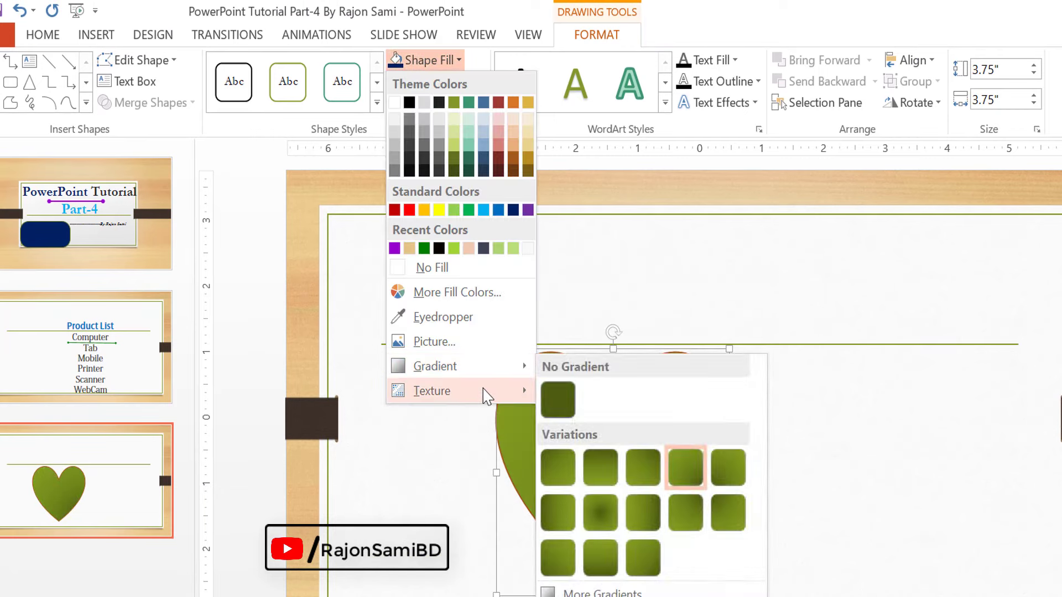
mouse_move(431, 391)
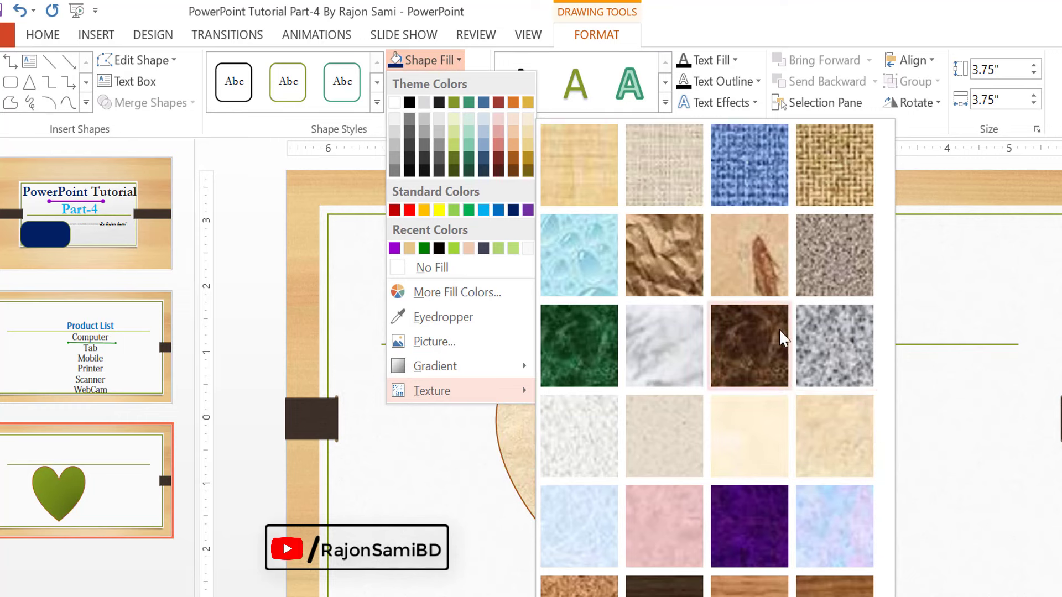
click(824, 171)
click(745, 461)
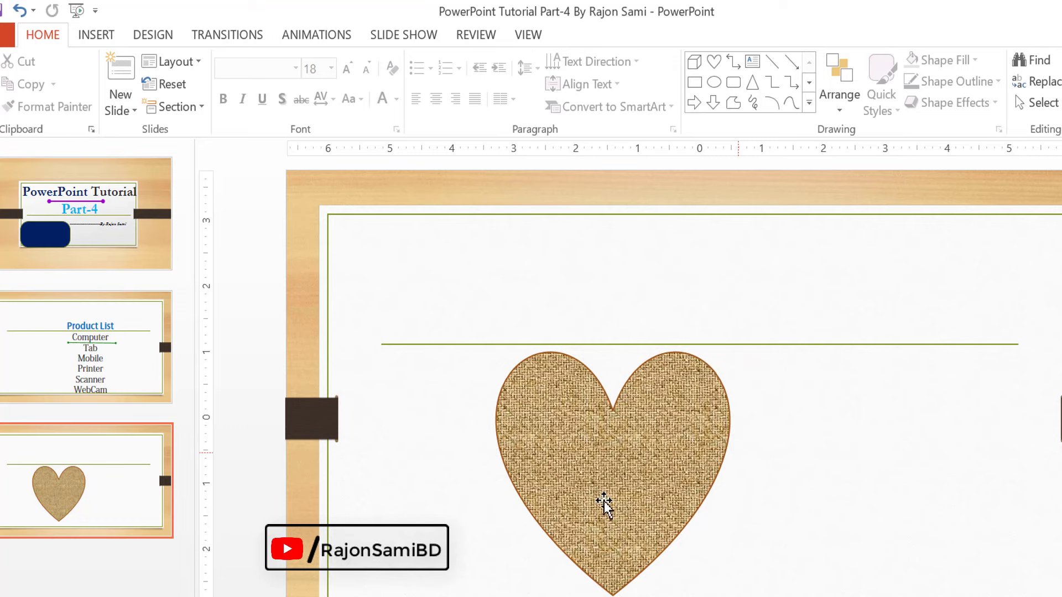
click(633, 467)
click(791, 441)
click(593, 446)
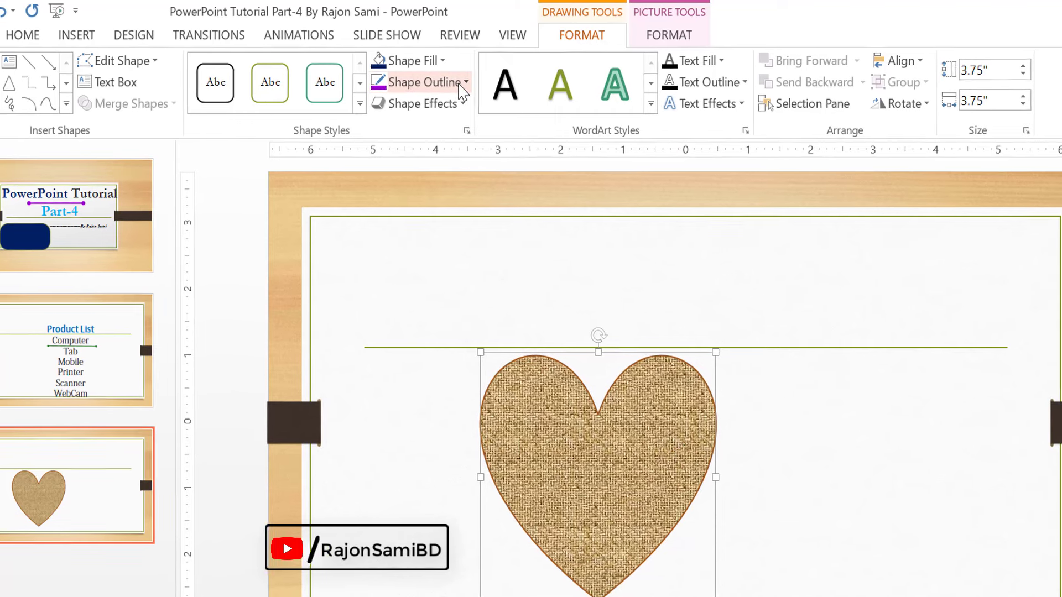
Try black and green outline colours on the heart, settling on black.
click(481, 82)
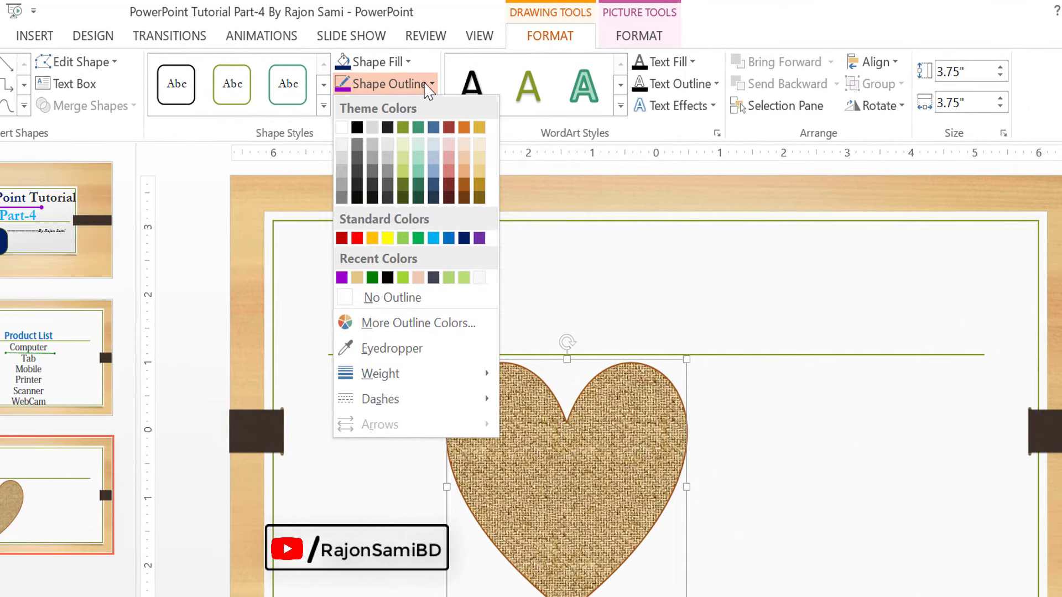
click(356, 128)
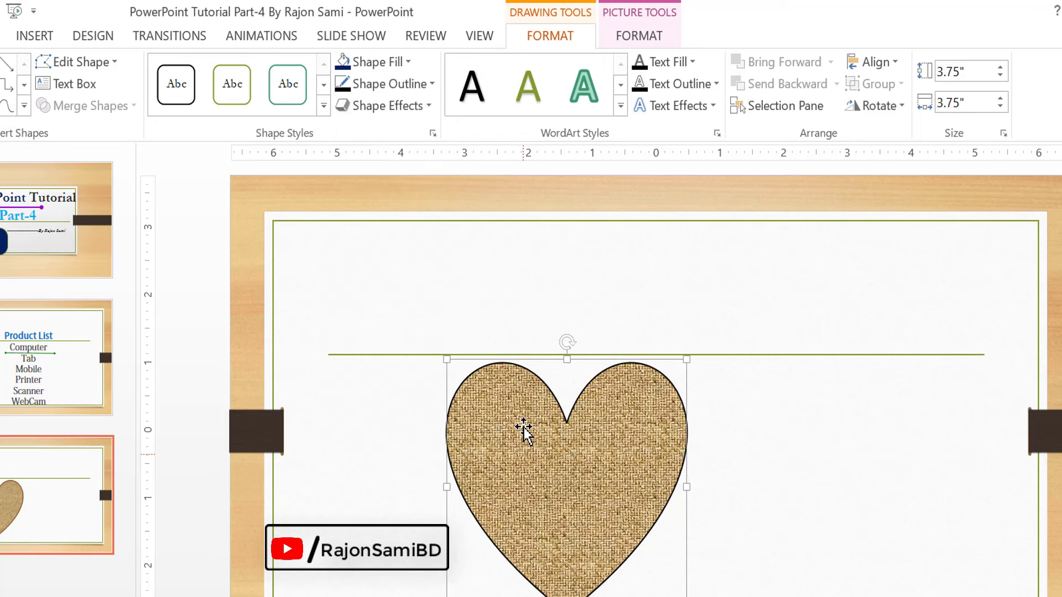
click(381, 84)
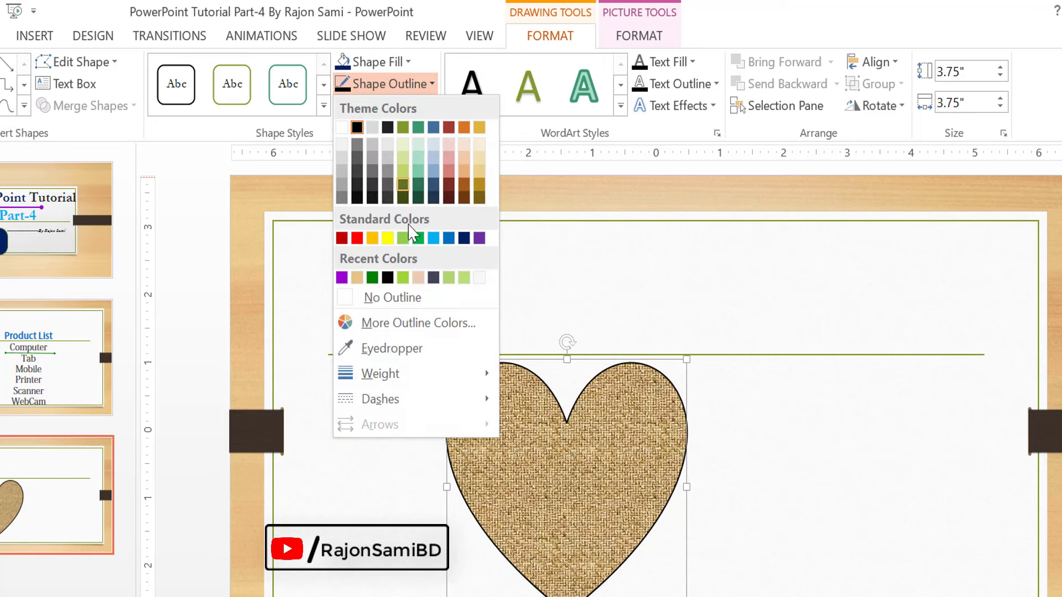
click(372, 277)
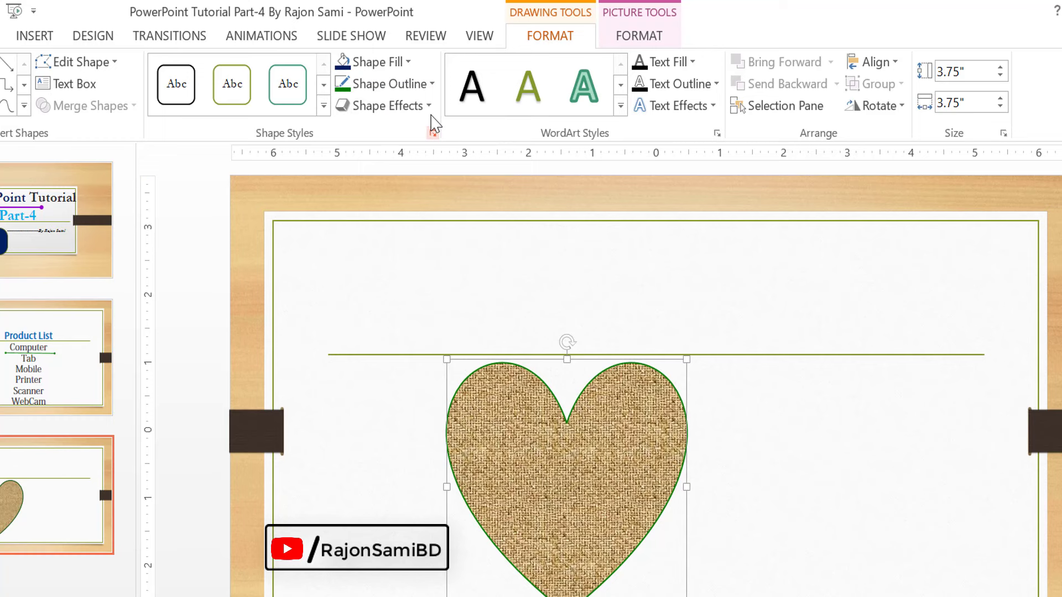
click(429, 84)
click(357, 128)
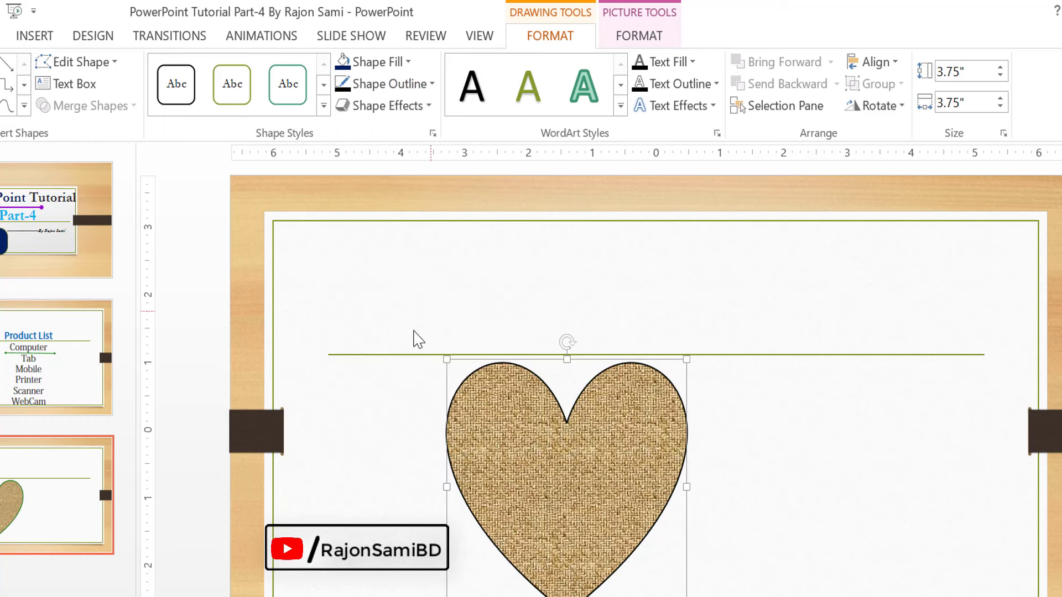
Thicken the outline to 4½ pt, make it dash-dot, and nudge the heart right and down.
click(431, 84)
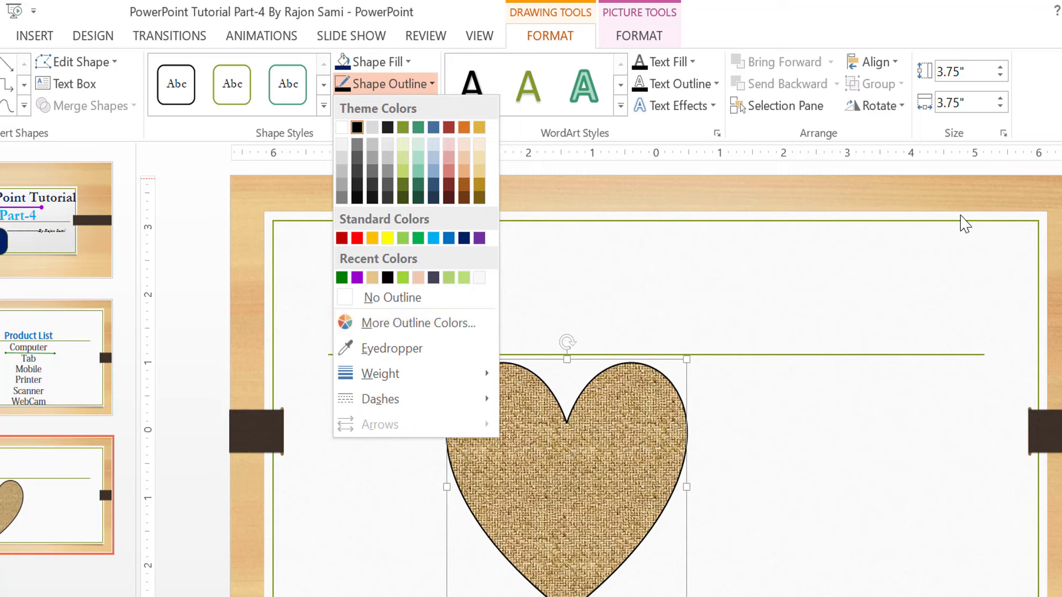
mouse_move(380, 373)
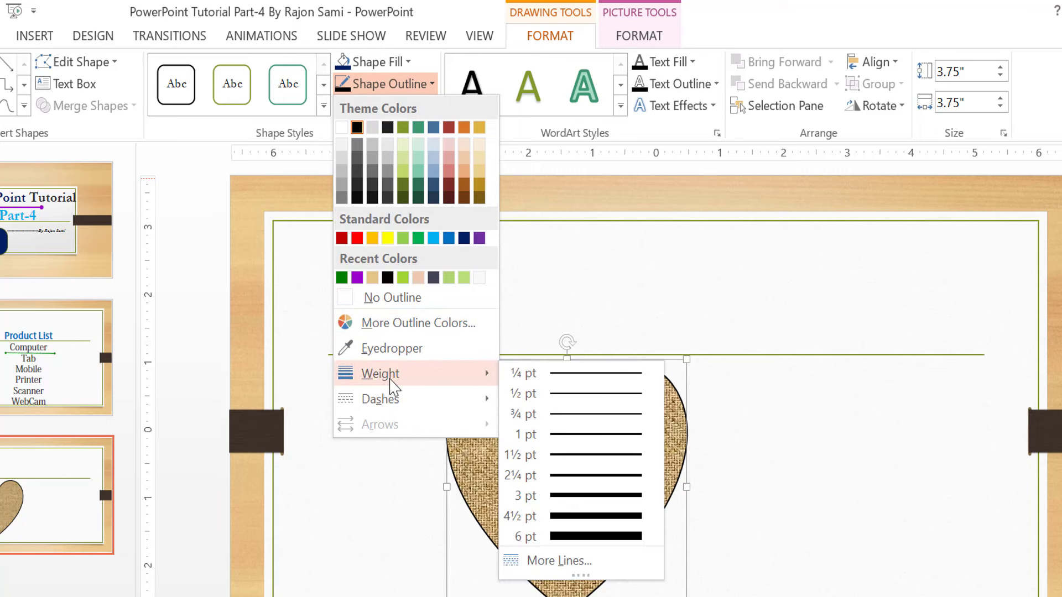
click(609, 517)
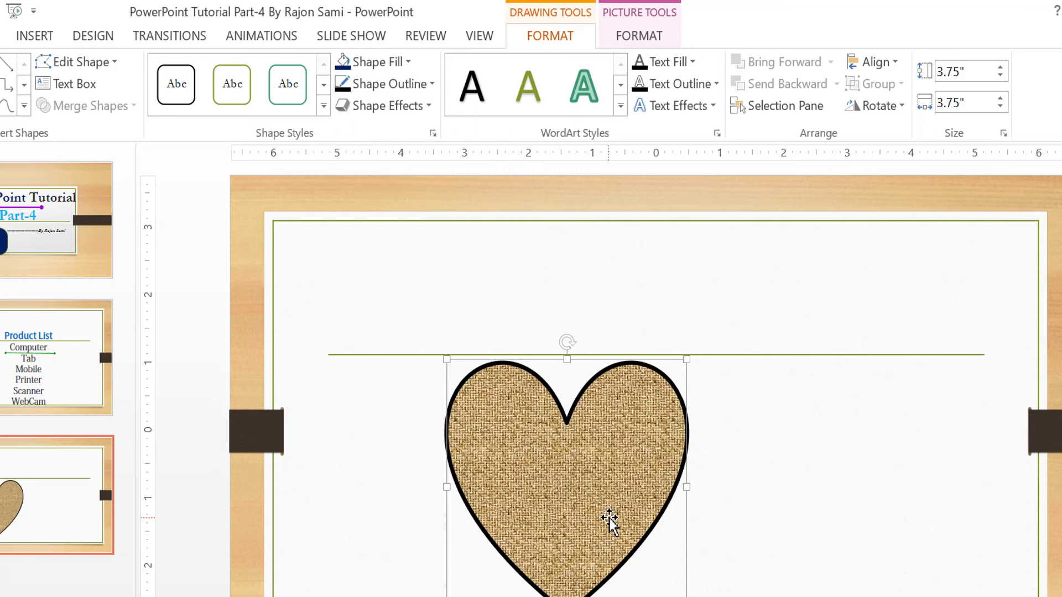
click(412, 83)
mouse_move(366, 385)
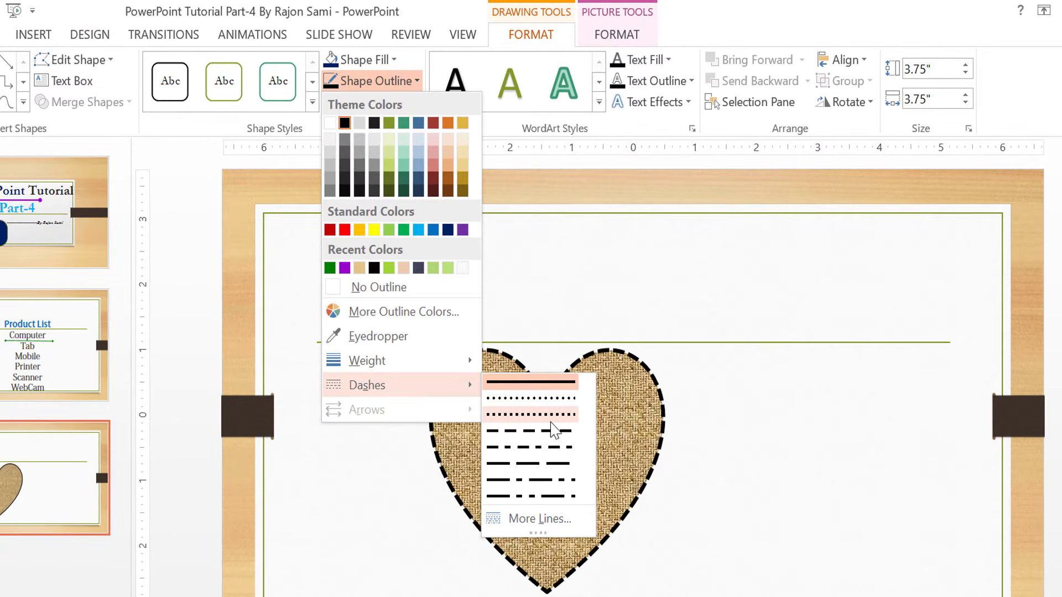
click(557, 447)
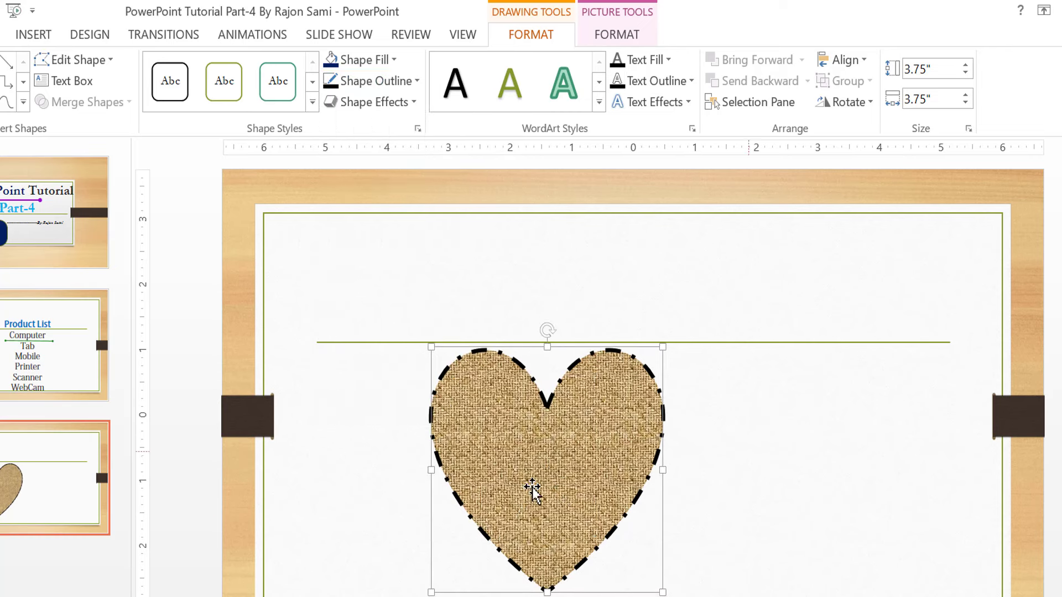
drag(548, 470, 609, 486)
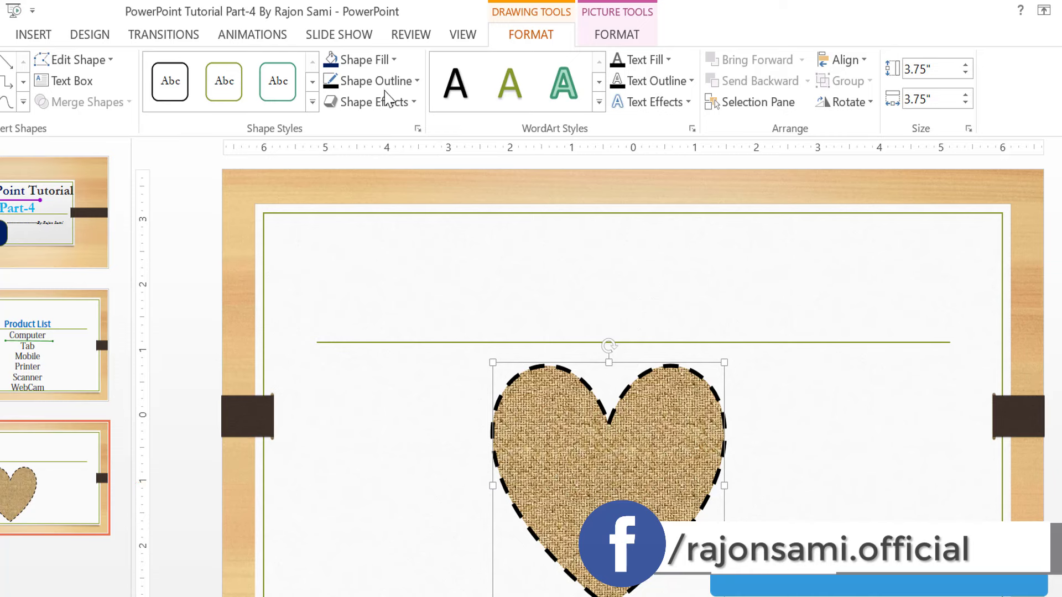
Fill the heart with standard red and switch its dashed outline to a solid line.
click(392, 60)
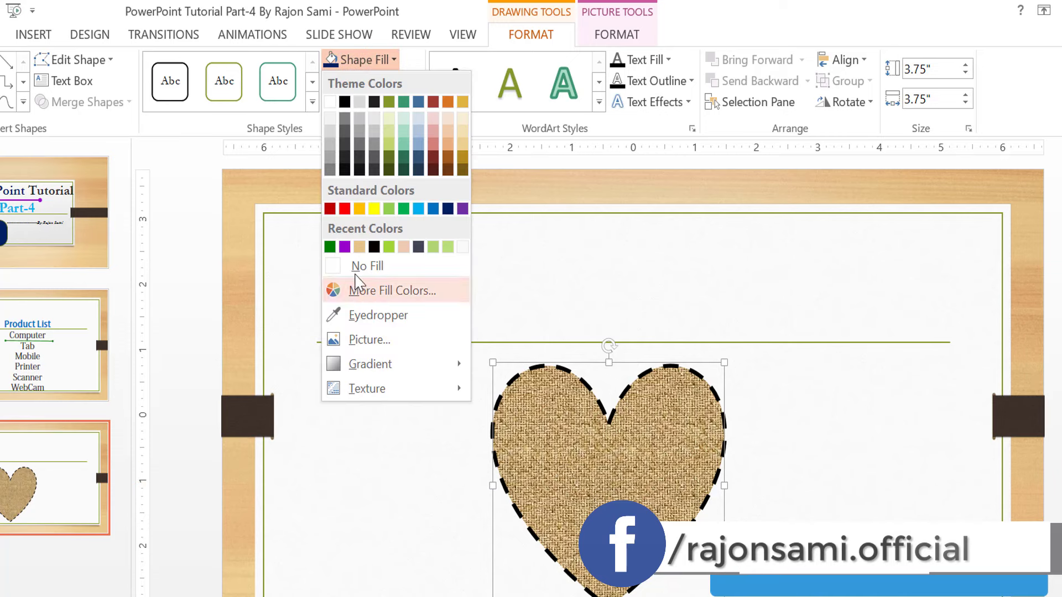
click(330, 208)
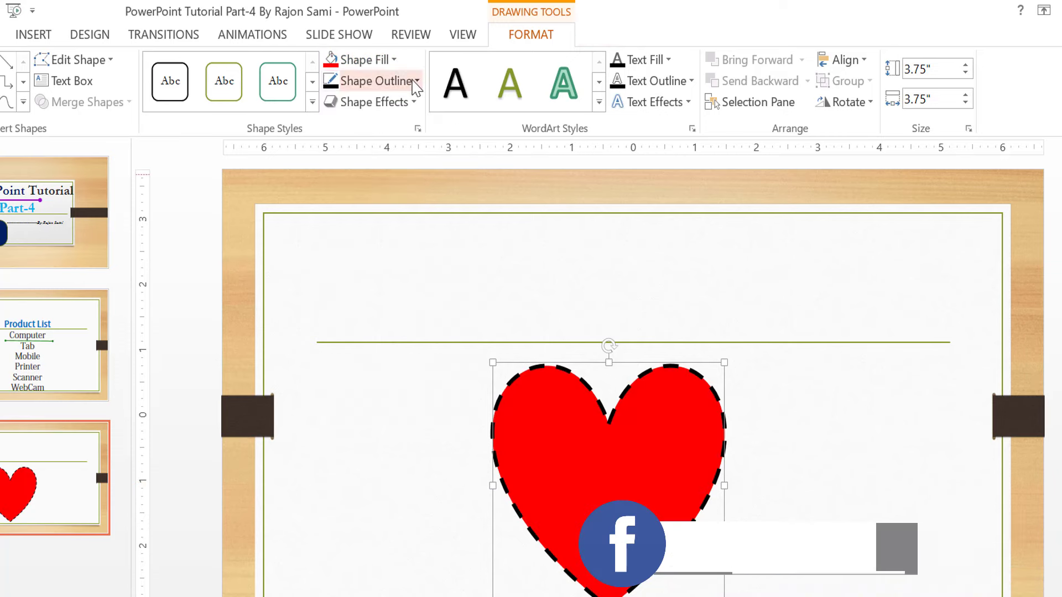
click(416, 81)
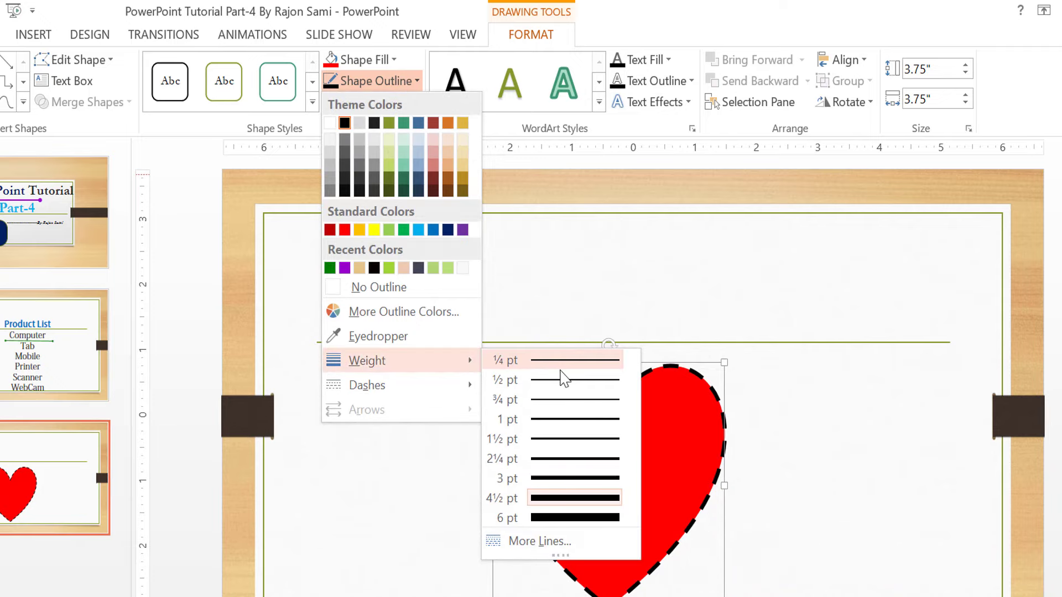
click(553, 384)
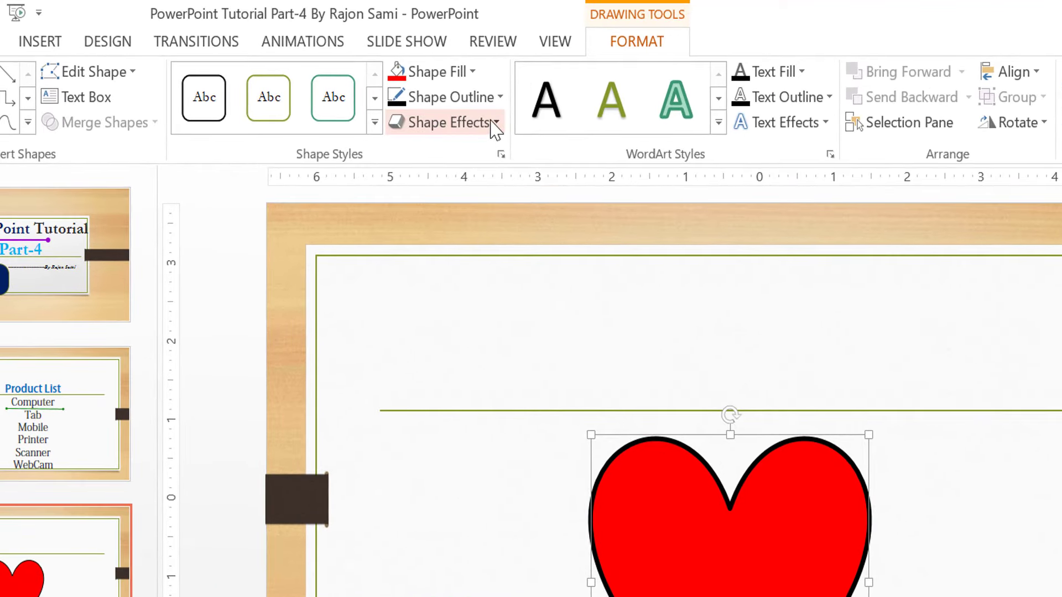
Try 3-D Preset 10 on the heart, then apply the bevelled Preset 12 instead.
click(494, 122)
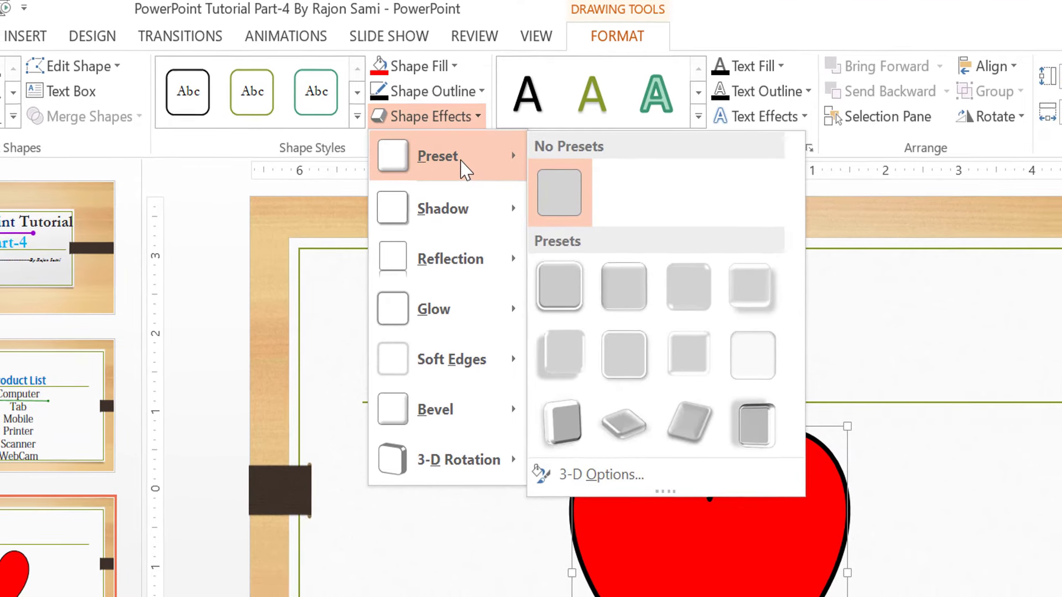
mouse_move(336, 117)
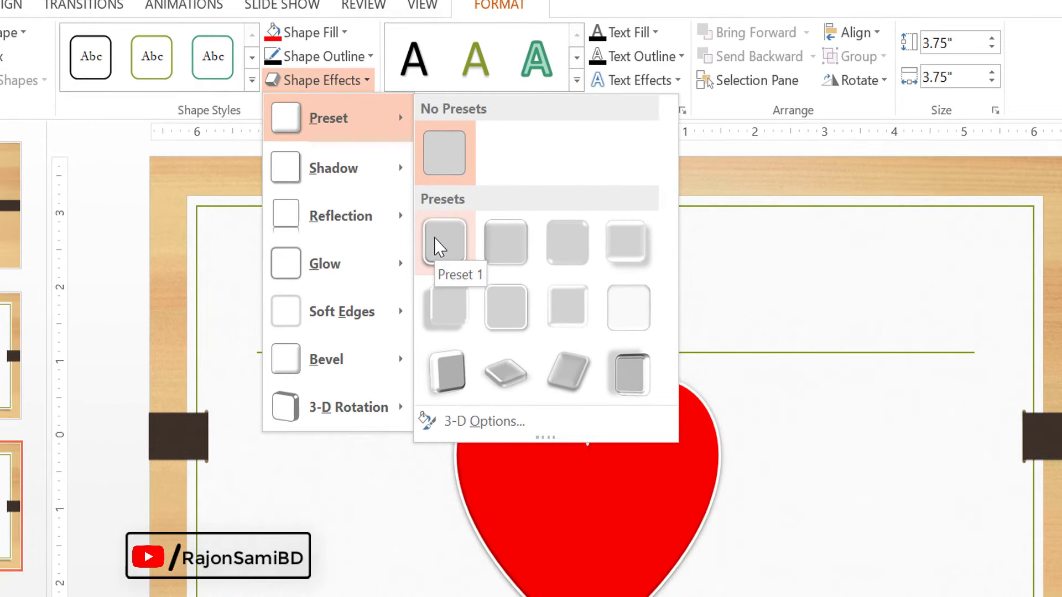
click(612, 514)
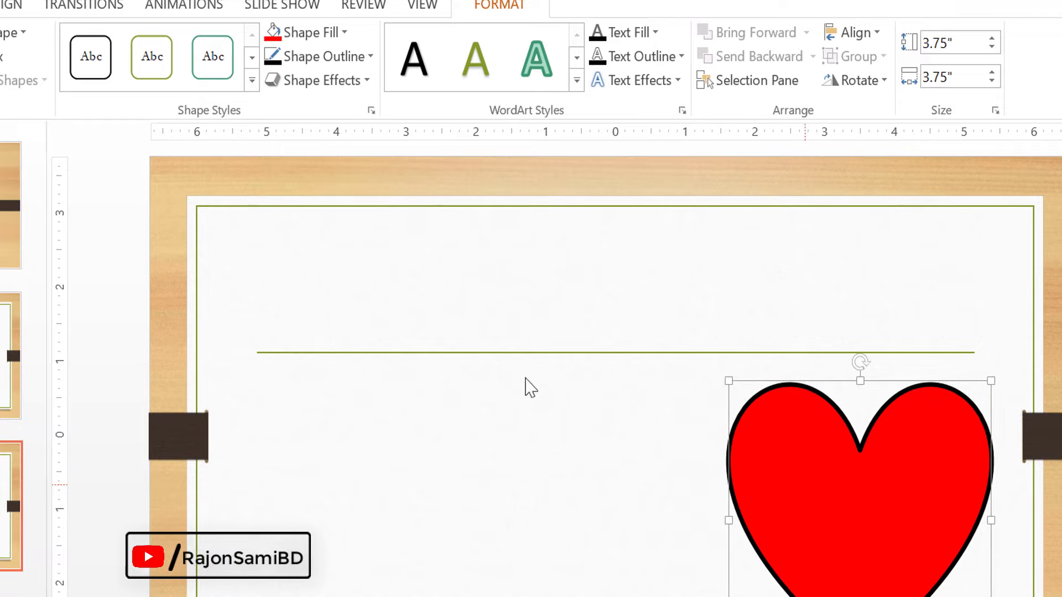
click(321, 81)
mouse_move(346, 111)
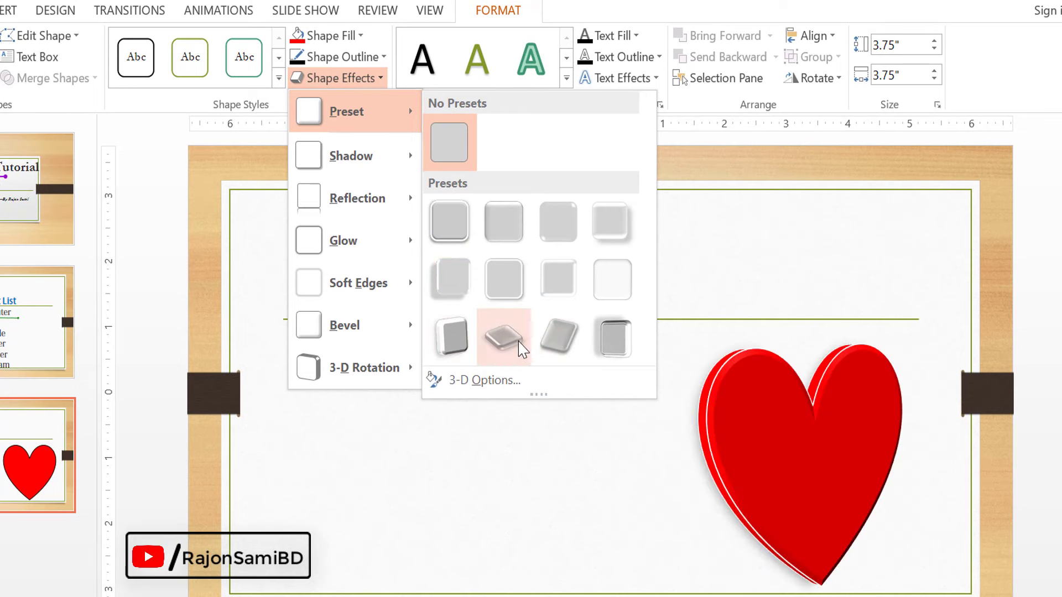
click(502, 342)
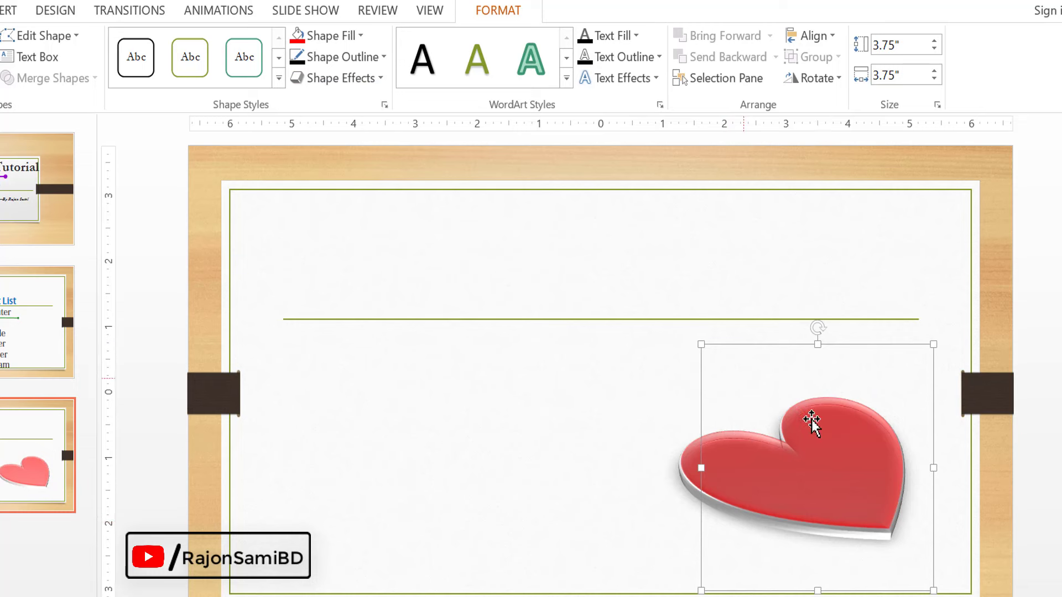
click(337, 78)
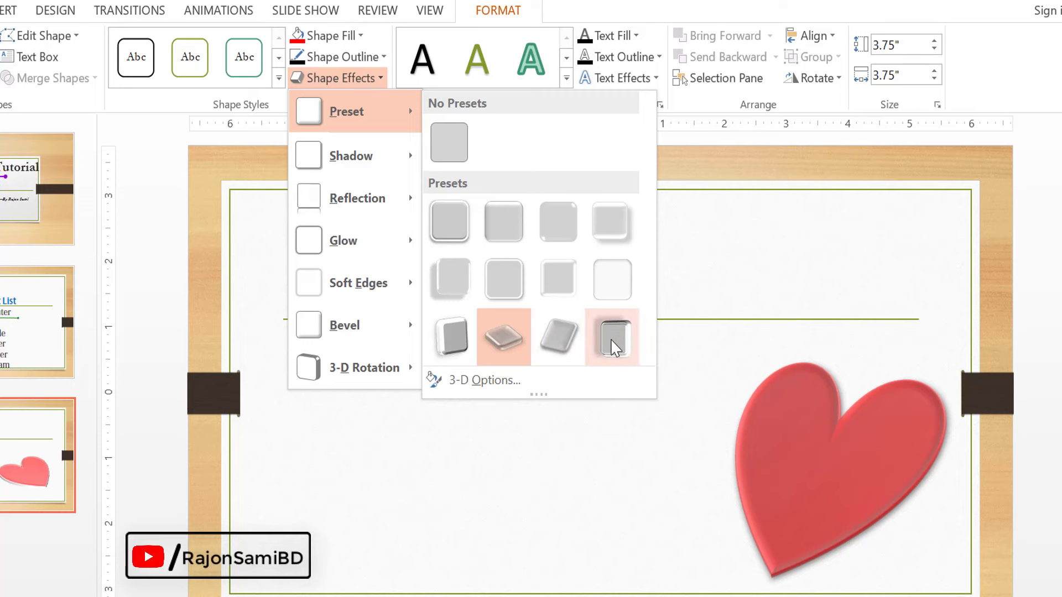
click(609, 335)
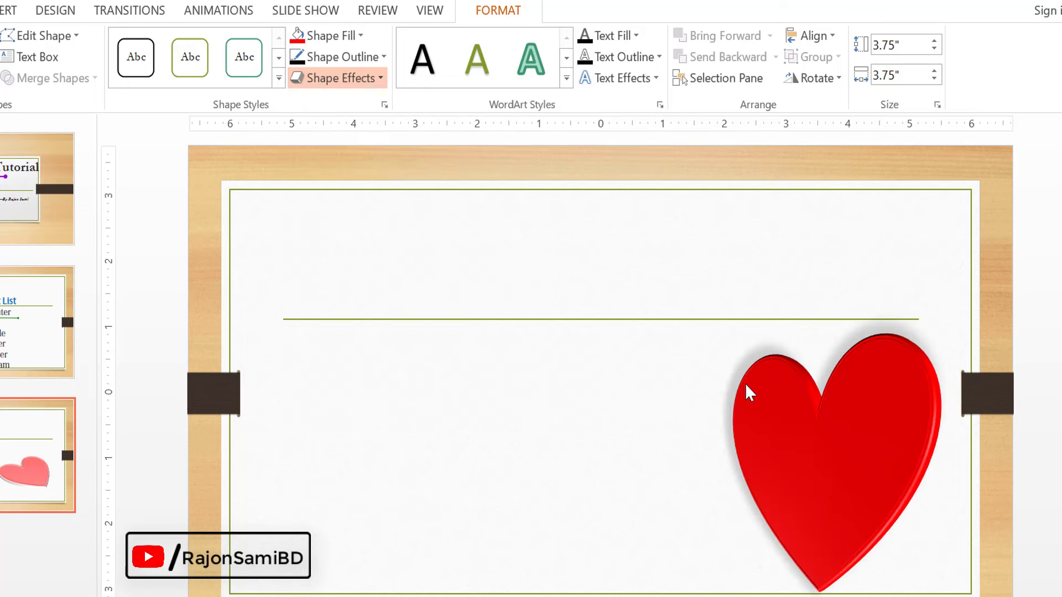
click(368, 83)
mouse_move(354, 111)
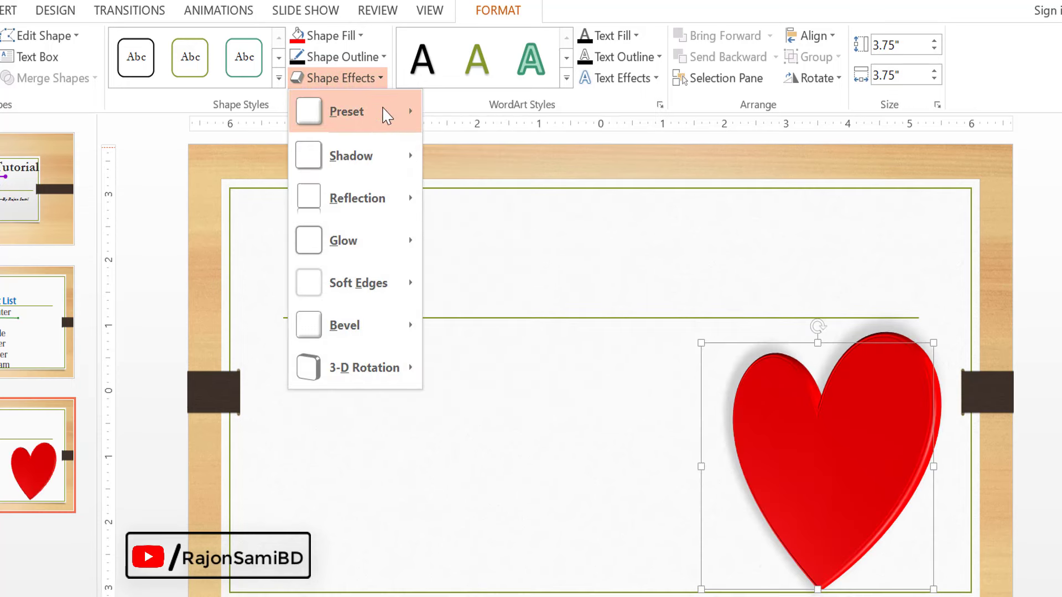
Inspect the heart's 3-D bevel values in the Format Shape pane, then close it.
click(462, 381)
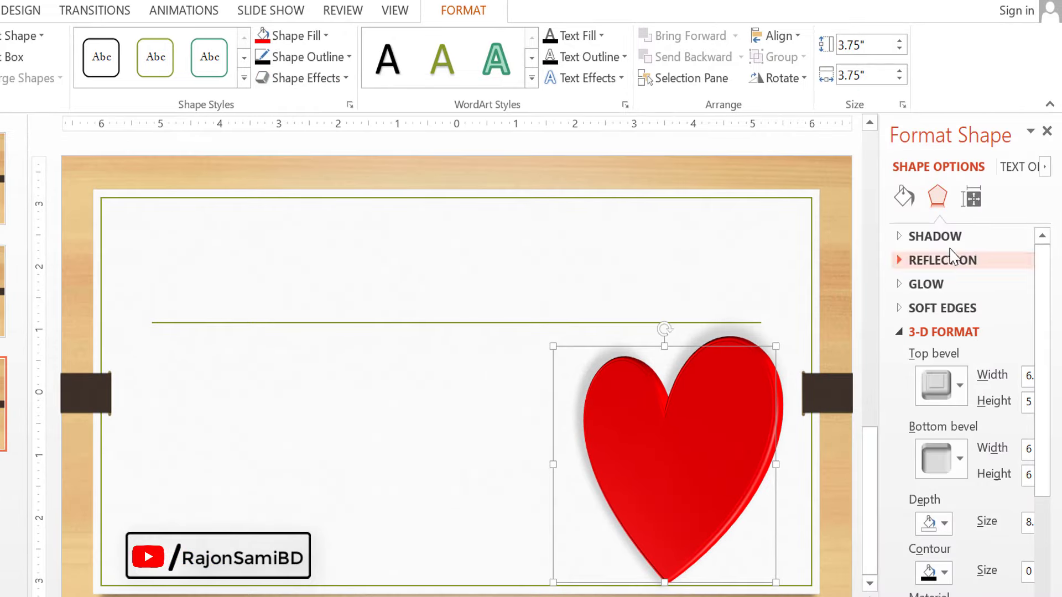
scroll(962, 414, right, 2)
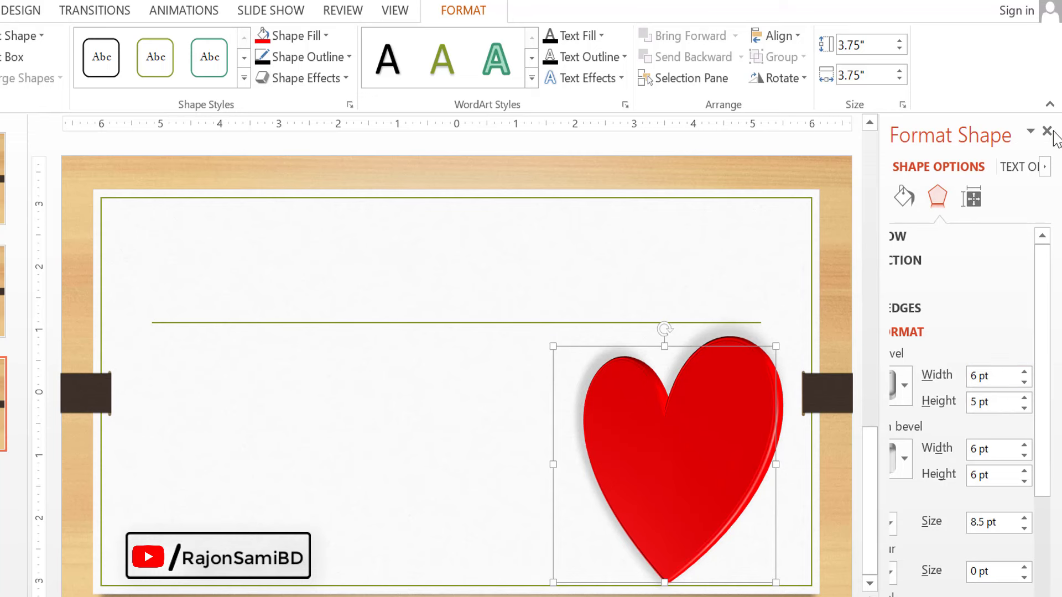
click(1047, 131)
click(303, 78)
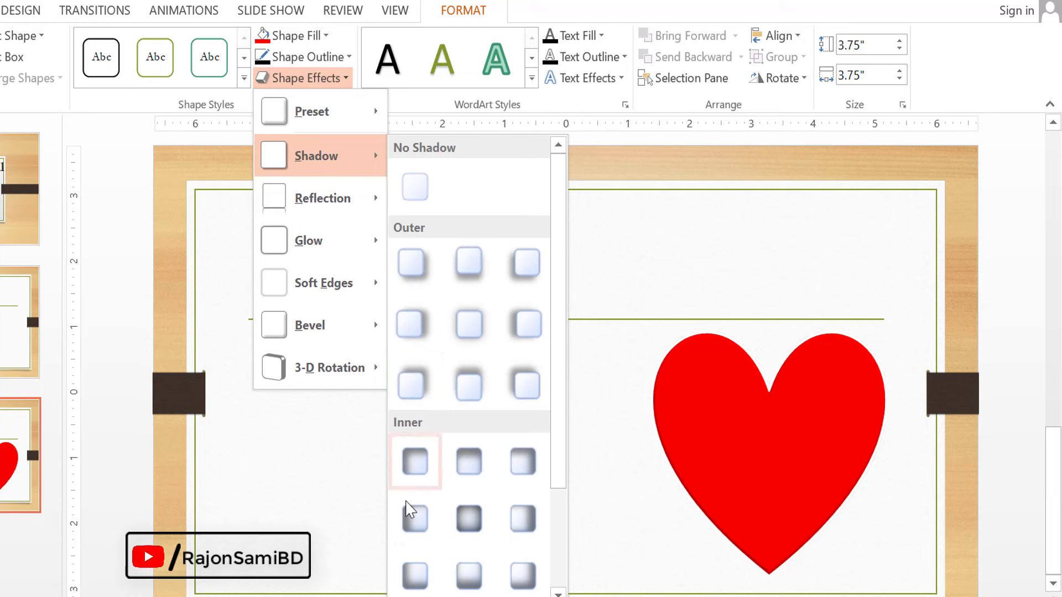
Shift the heart left and give it a Tight reflection.
click(413, 465)
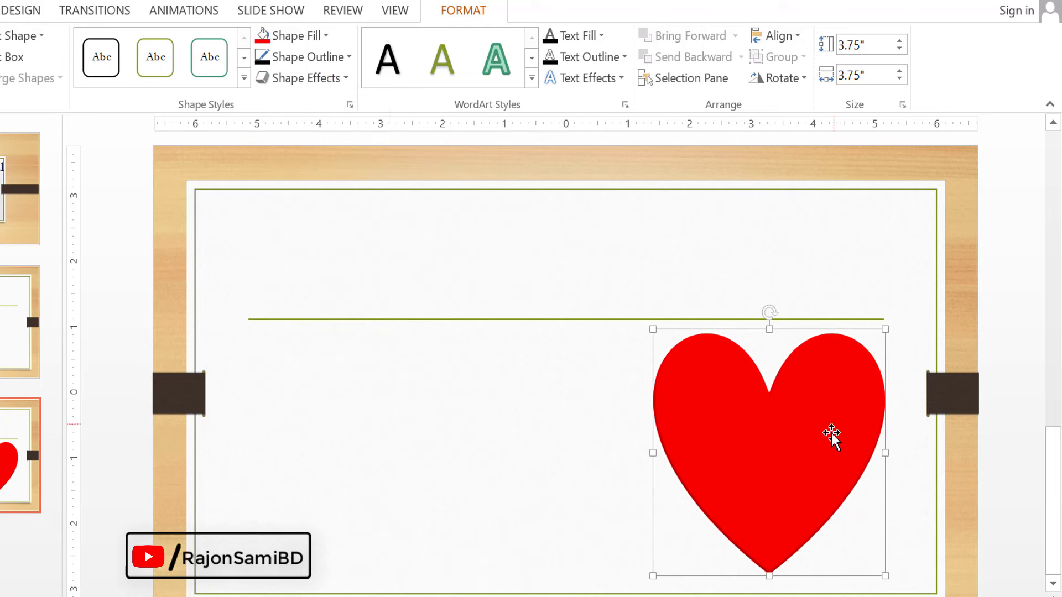
drag(831, 433, 761, 456)
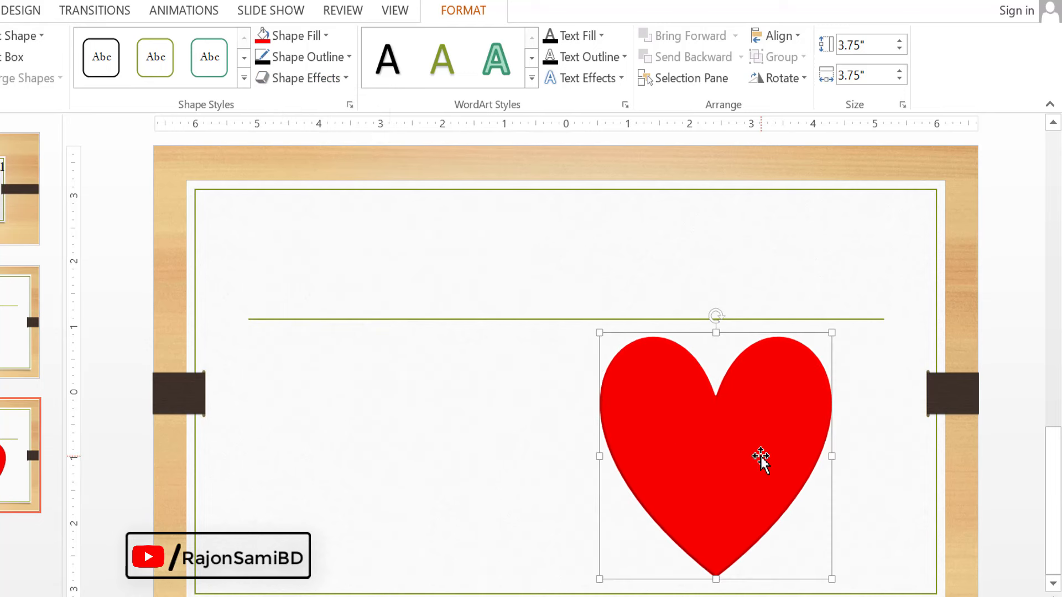
click(339, 81)
mouse_move(323, 198)
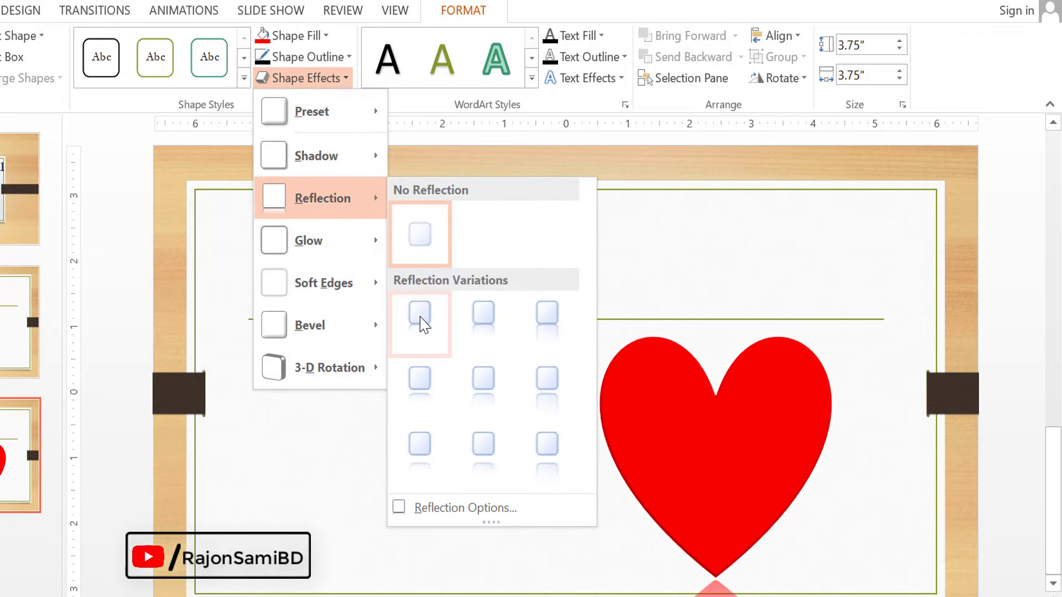
click(701, 506)
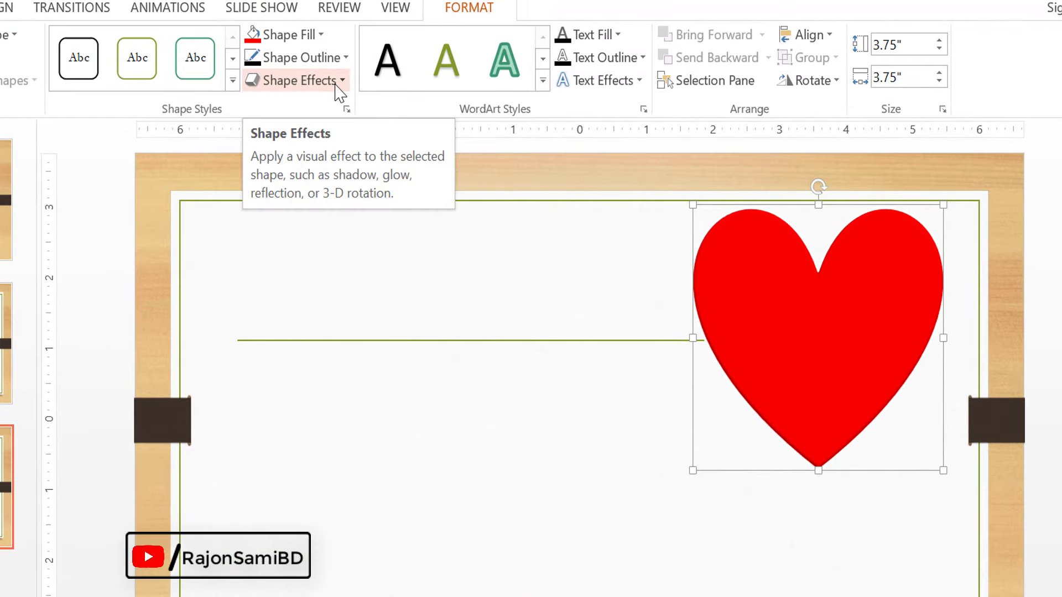
click(336, 86)
mouse_move(406, 194)
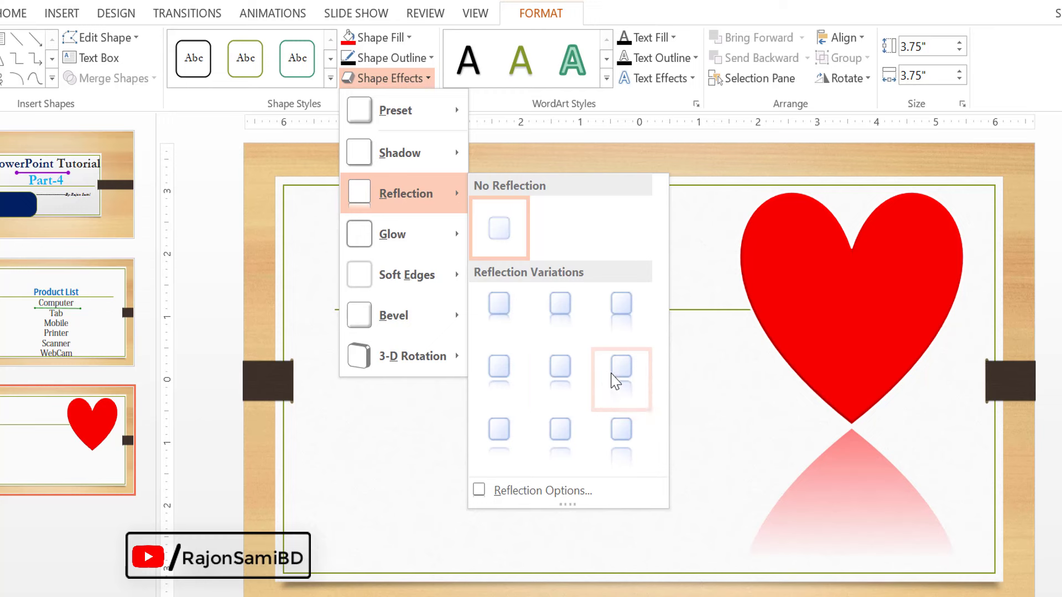
click(507, 313)
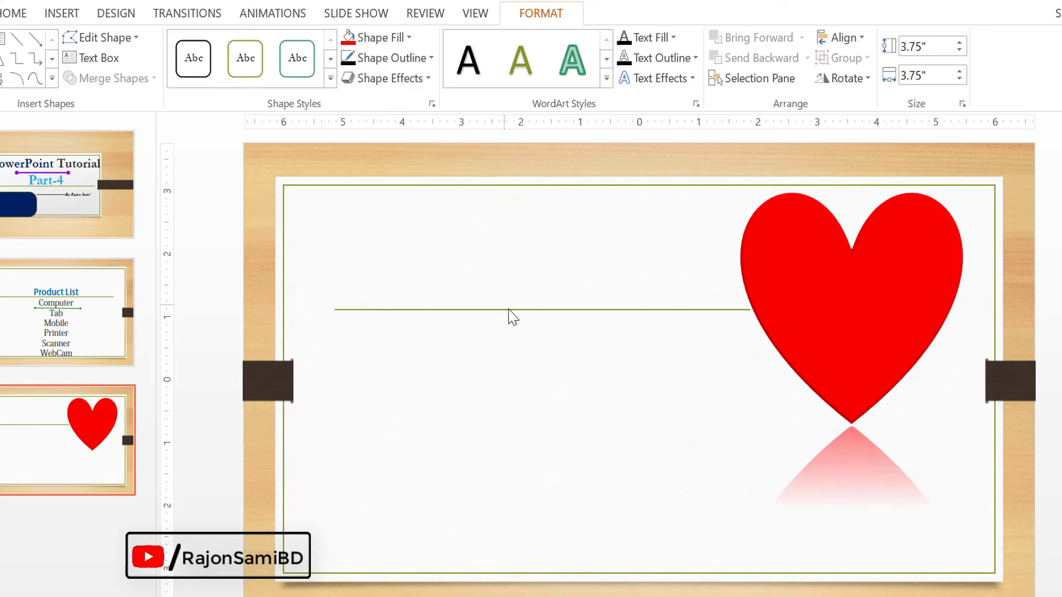
Drag the heart to the centre, undo the move, and set No Reflection.
click(533, 450)
drag(830, 280, 565, 286)
click(555, 415)
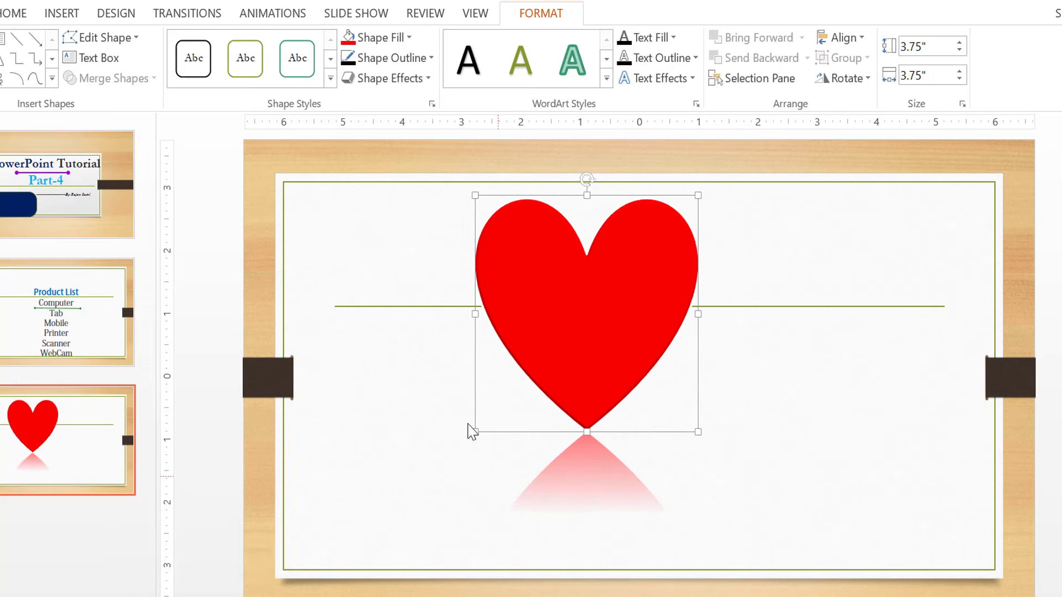
key(ctrl+z)
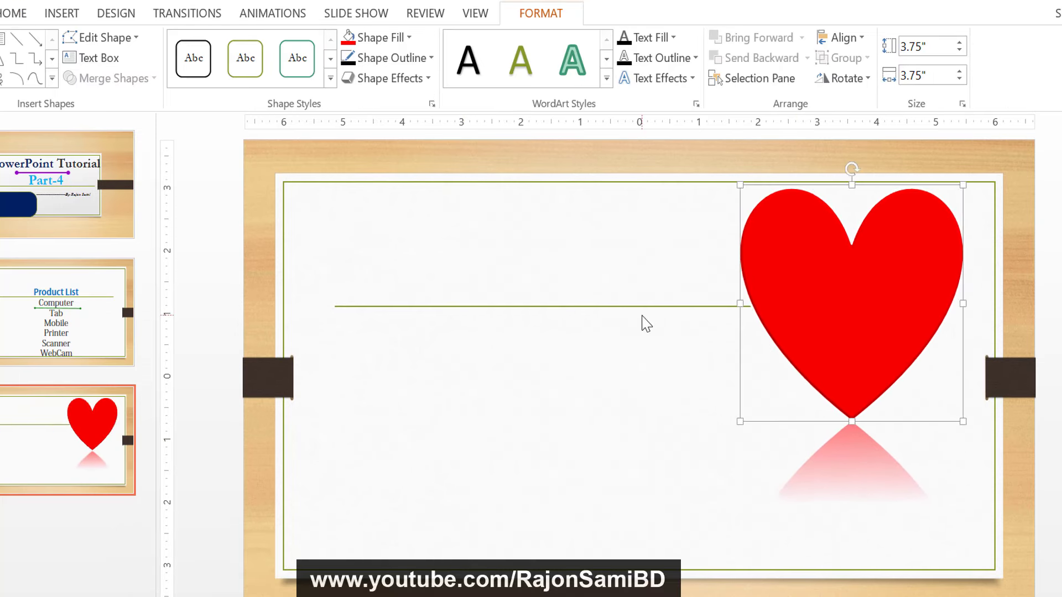
click(428, 79)
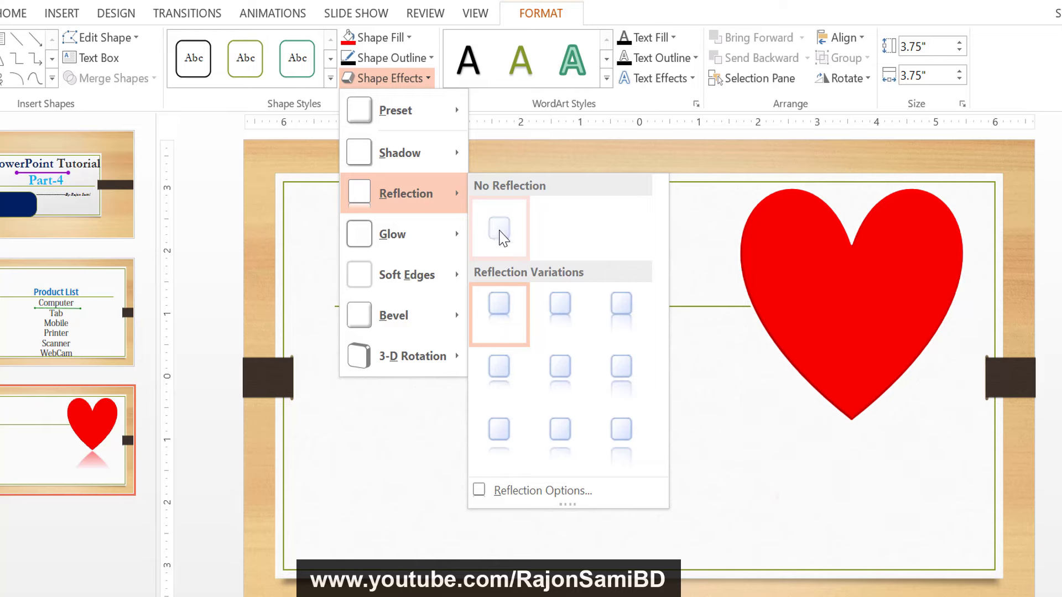
click(499, 230)
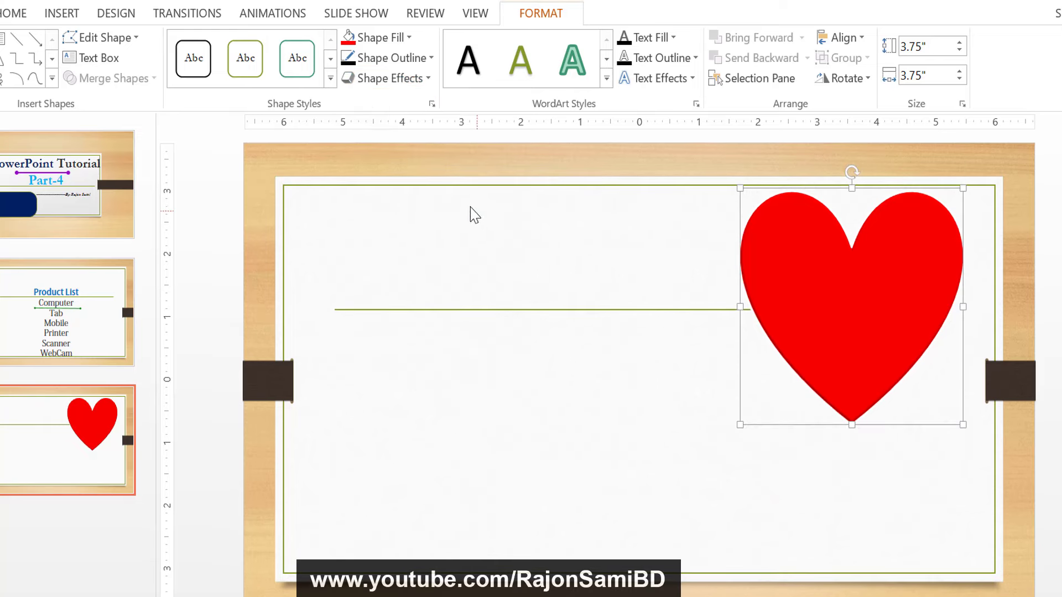
Apply a Glow variation around the red heart's edge.
click(386, 78)
mouse_move(370, 241)
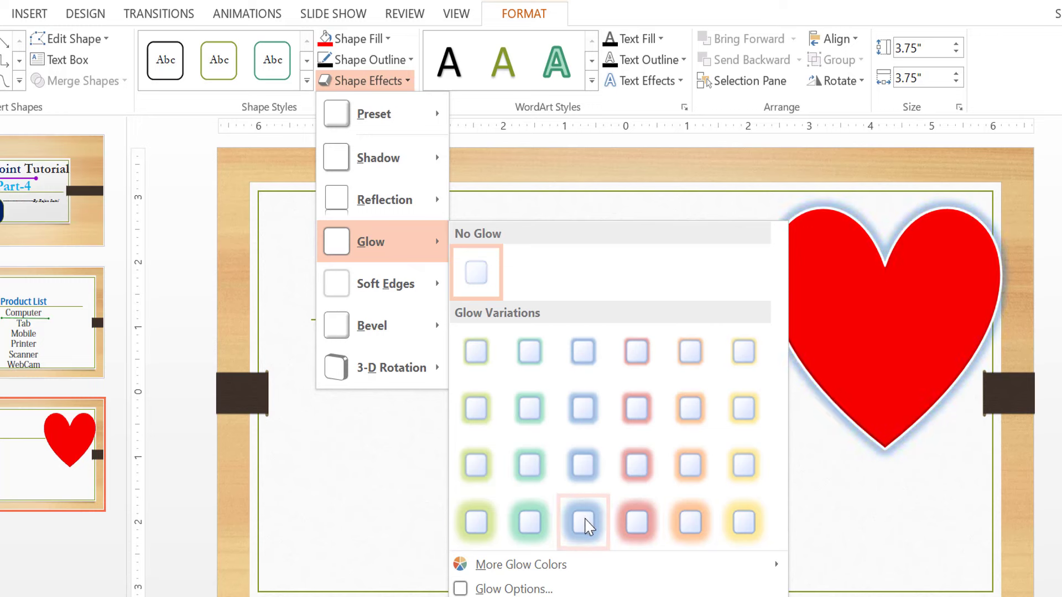
mouse_move(521, 564)
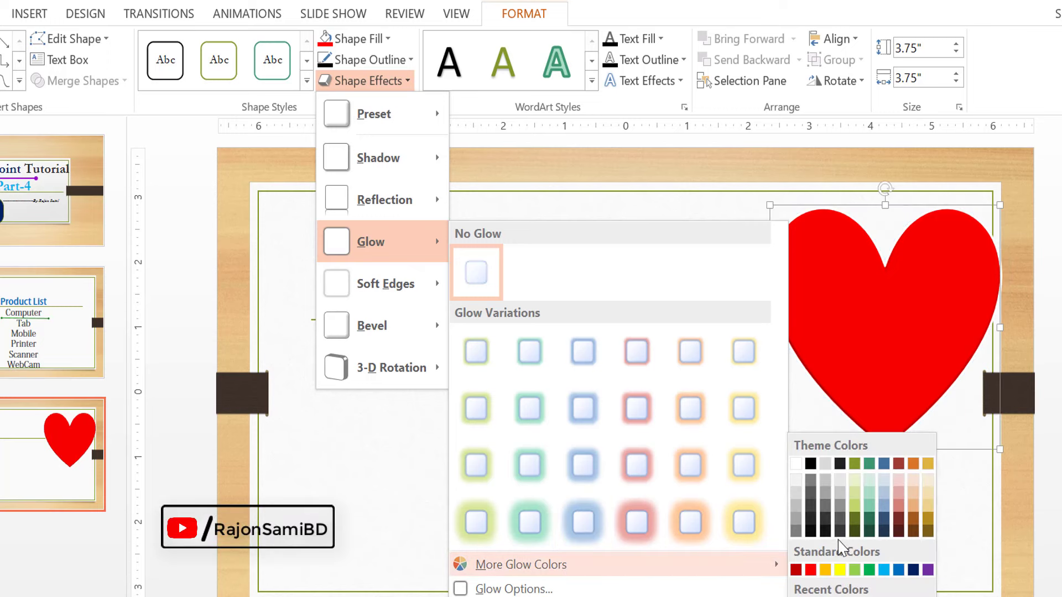
click(809, 466)
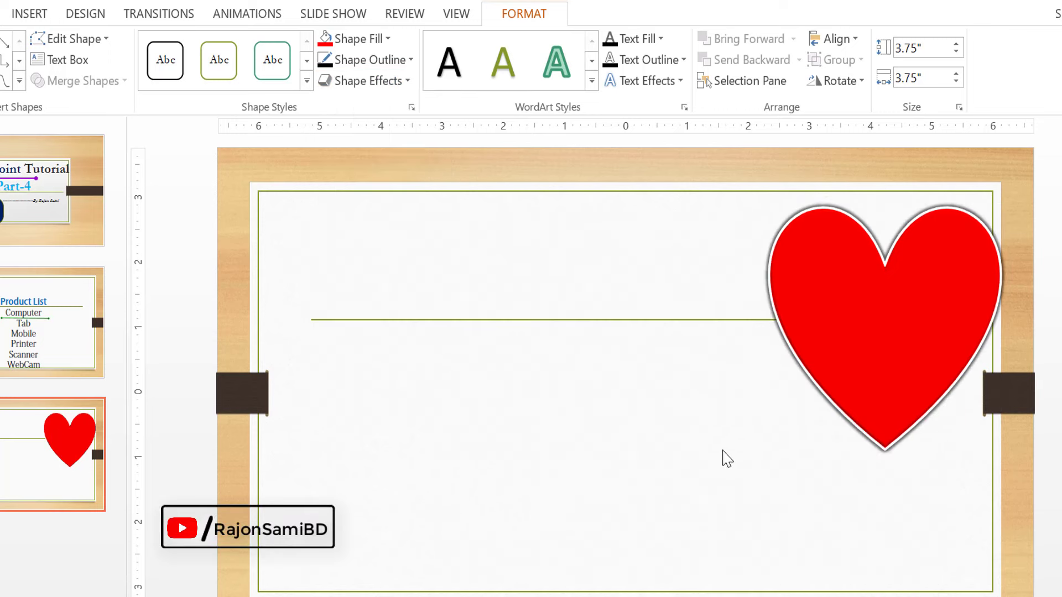
click(366, 81)
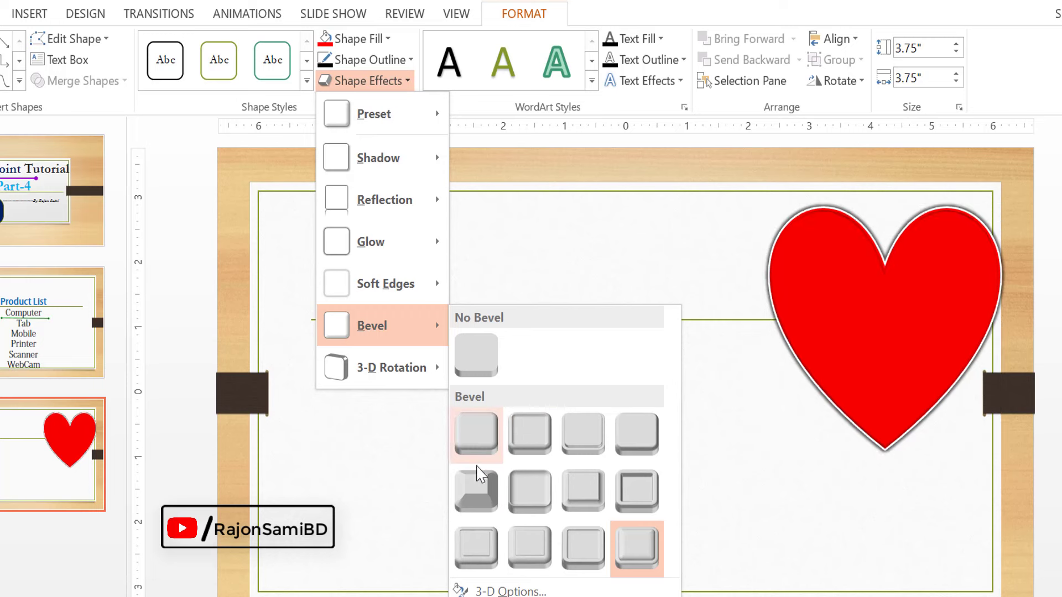
mouse_move(391, 368)
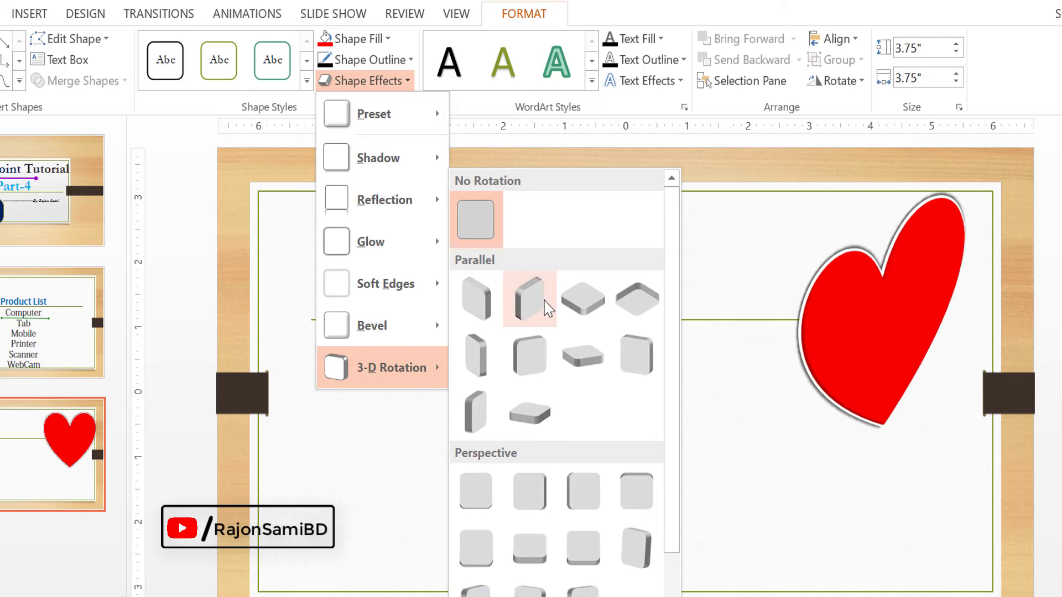
Try Off Axis 1 Top rotation, reset to No Rotation, and shift the heart slightly right.
click(585, 363)
drag(894, 296, 636, 412)
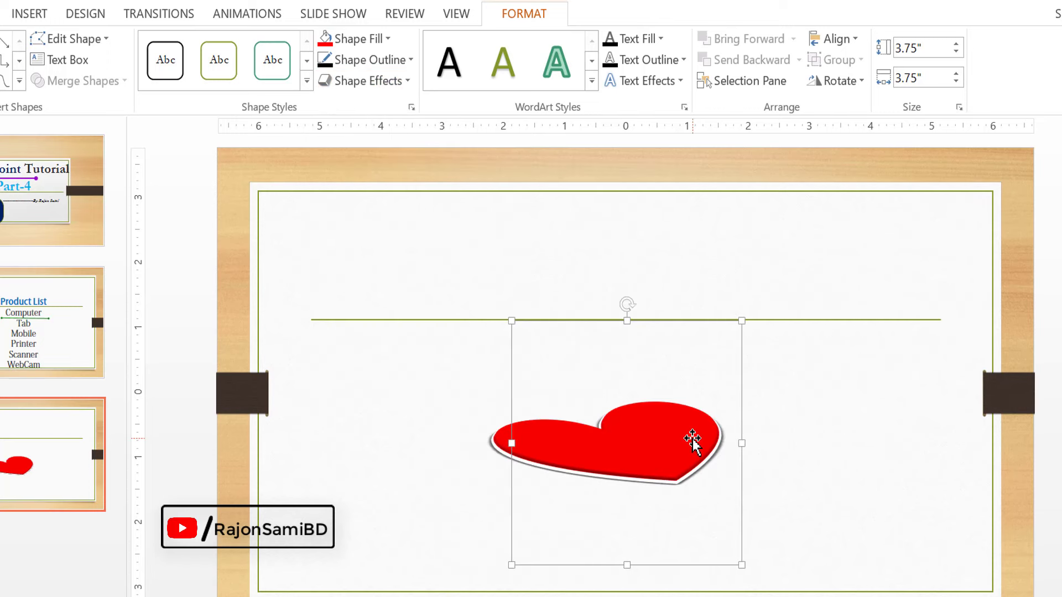
click(397, 83)
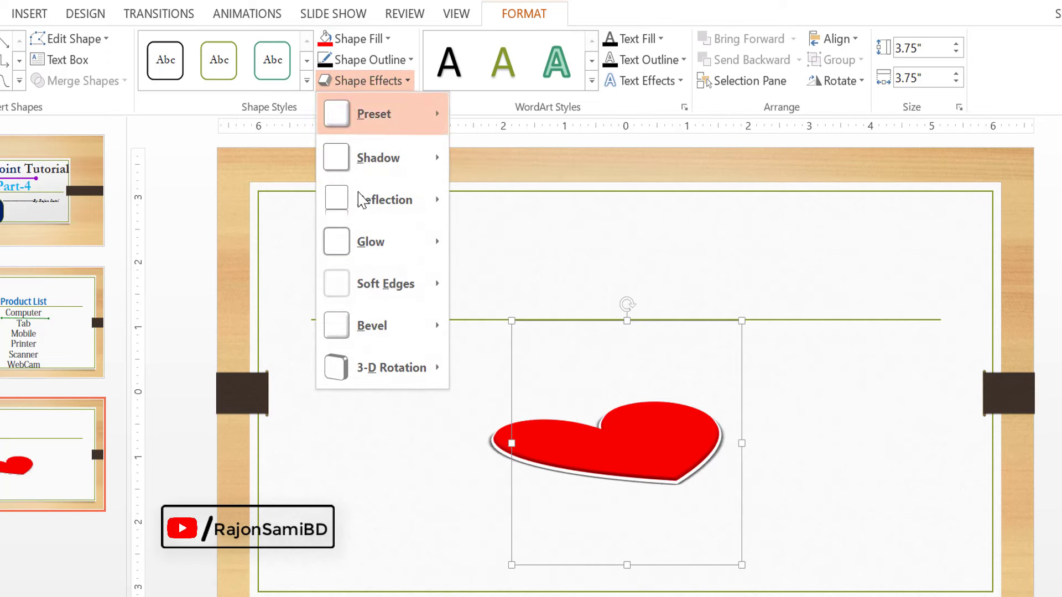
mouse_move(391, 368)
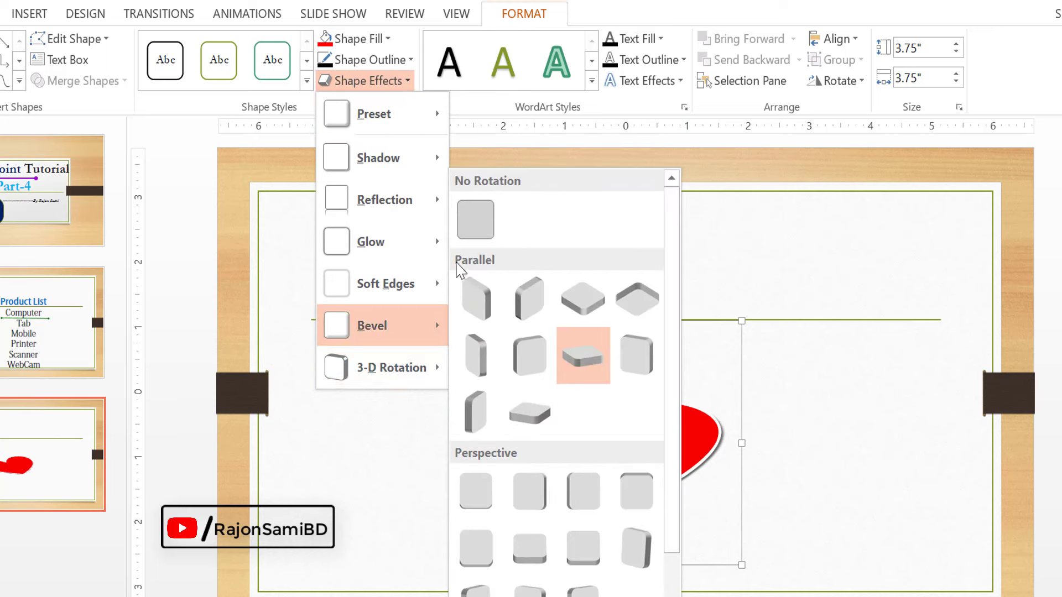
click(479, 216)
drag(627, 408, 712, 414)
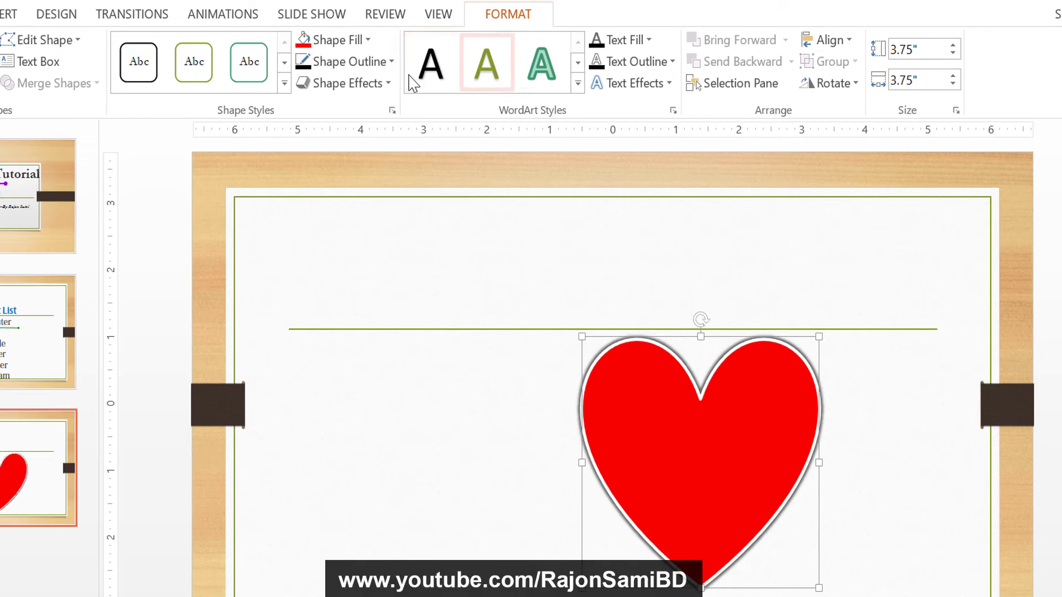
Type LOVE inside the heart and select the word.
click(439, 310)
click(583, 445)
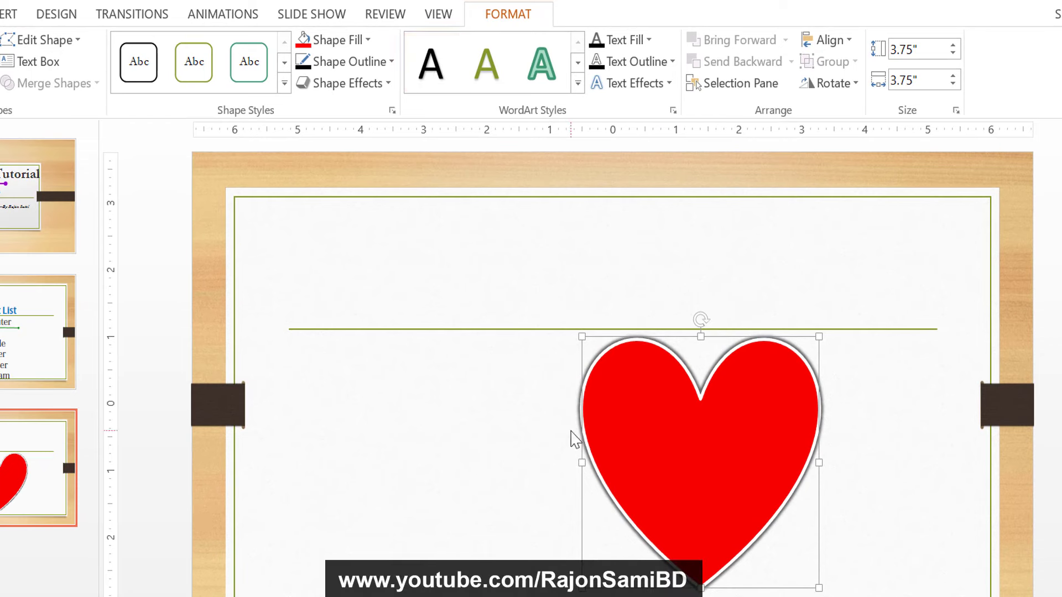
text(Sa)
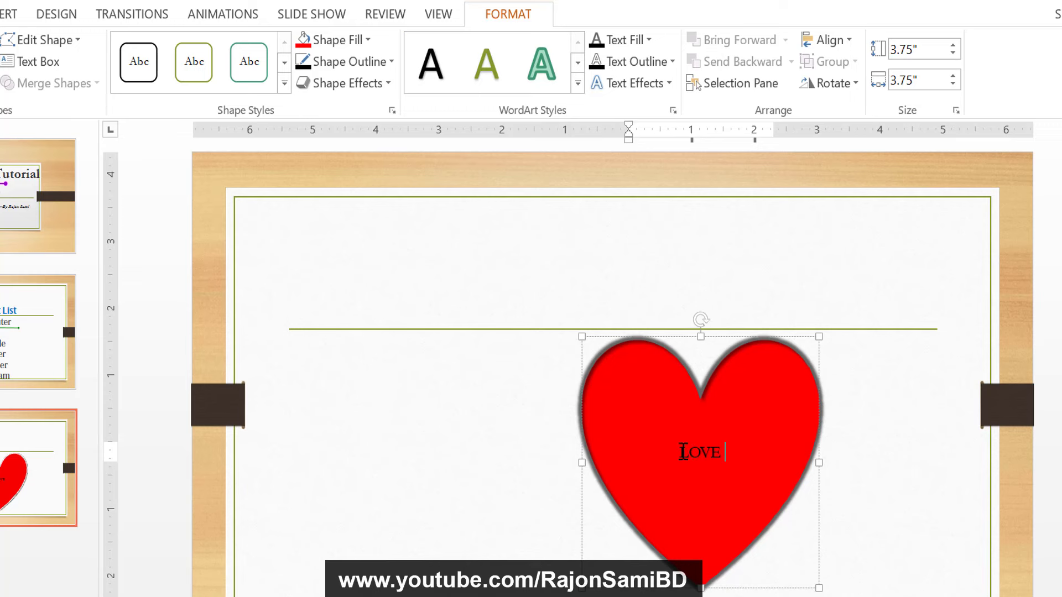
drag(619, 431, 651, 436)
double_click(733, 457)
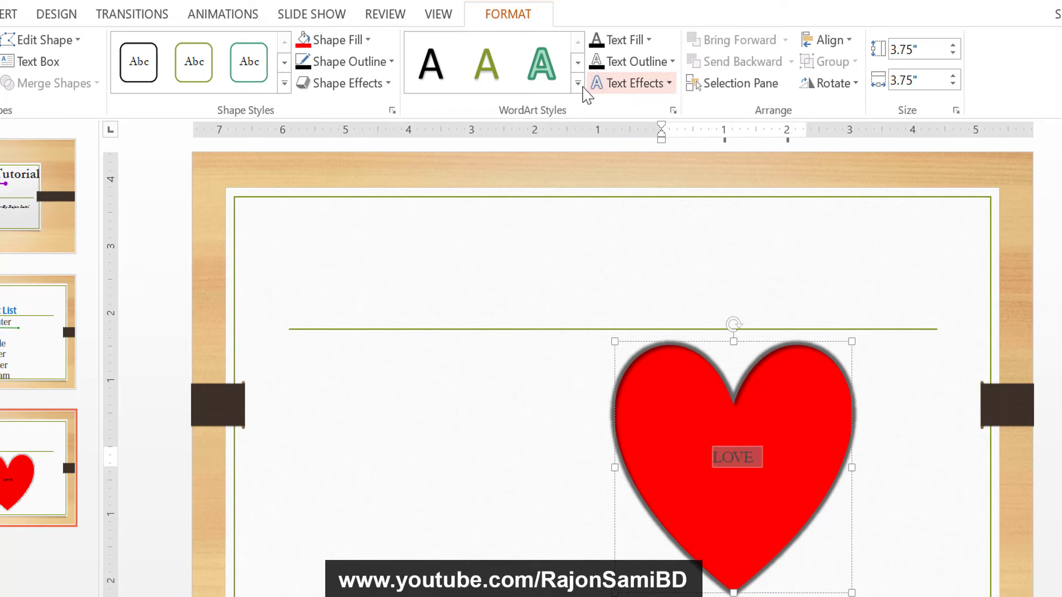
Apply a patterned WordArt style to LOVE and set its font size to 54 pt.
click(578, 83)
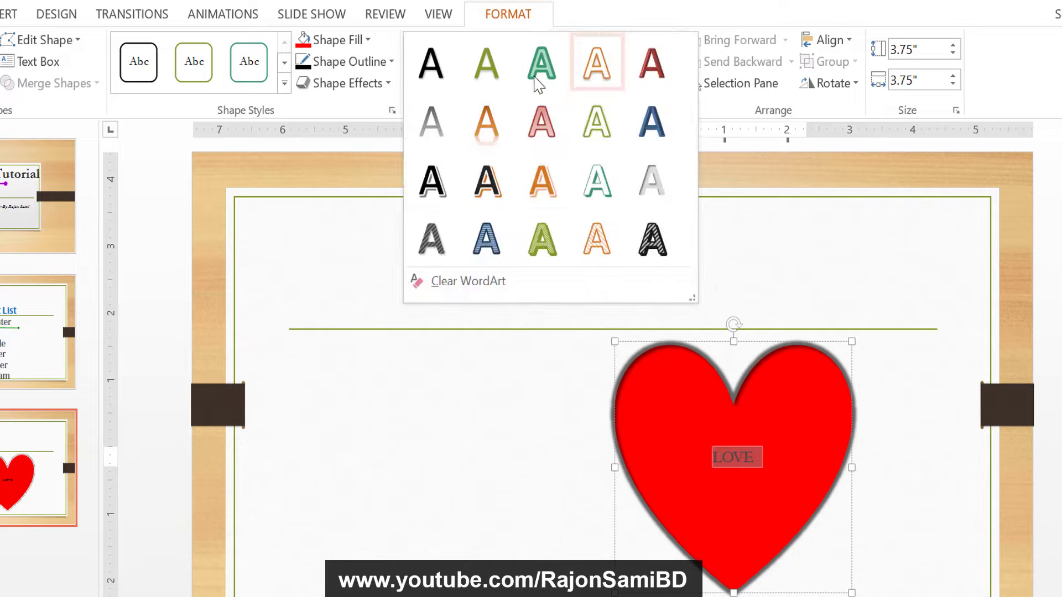
click(667, 250)
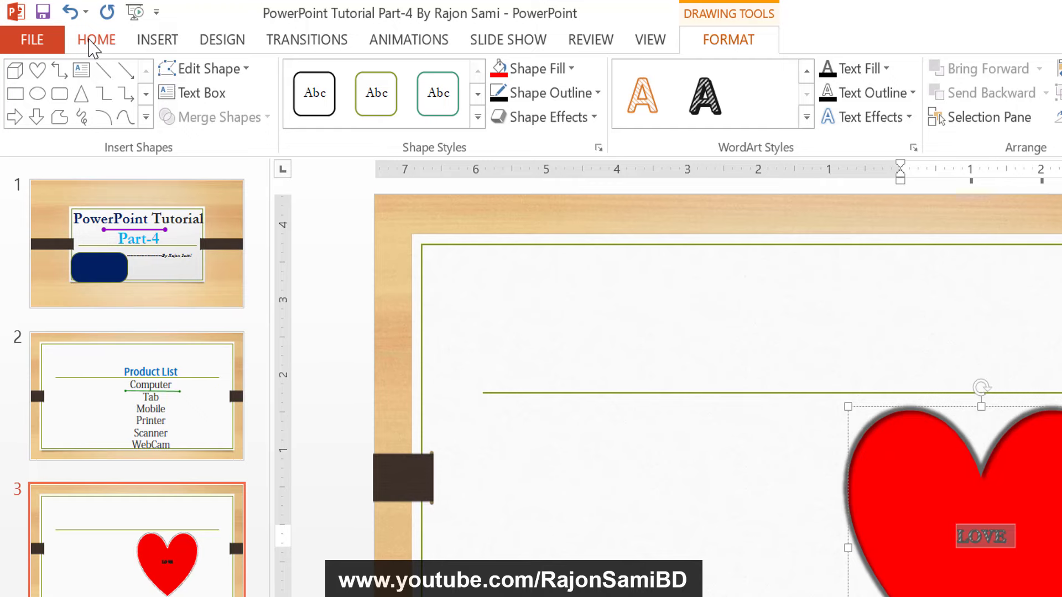
click(94, 49)
click(426, 79)
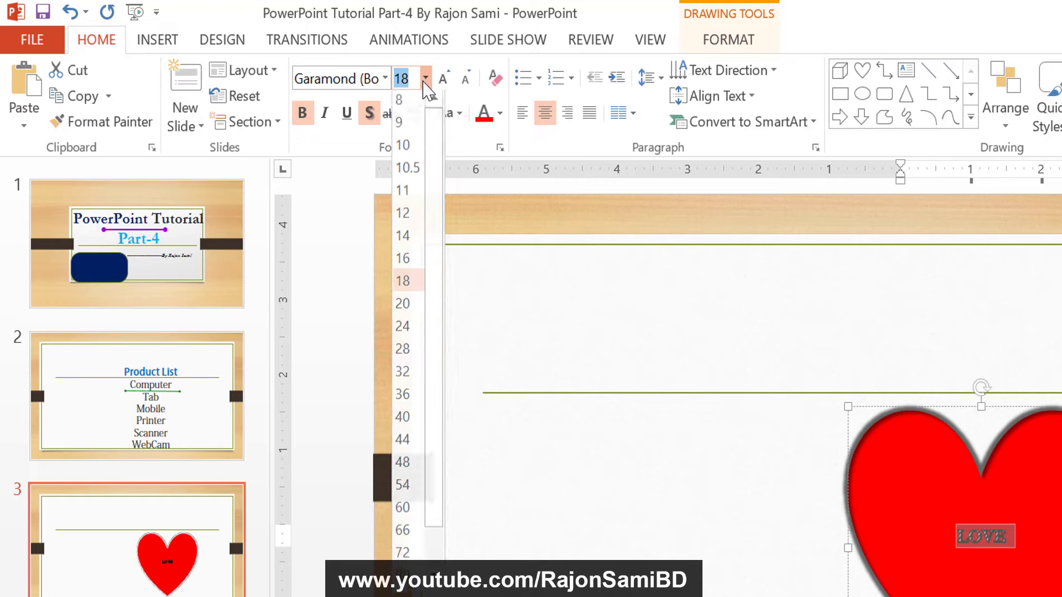
click(407, 483)
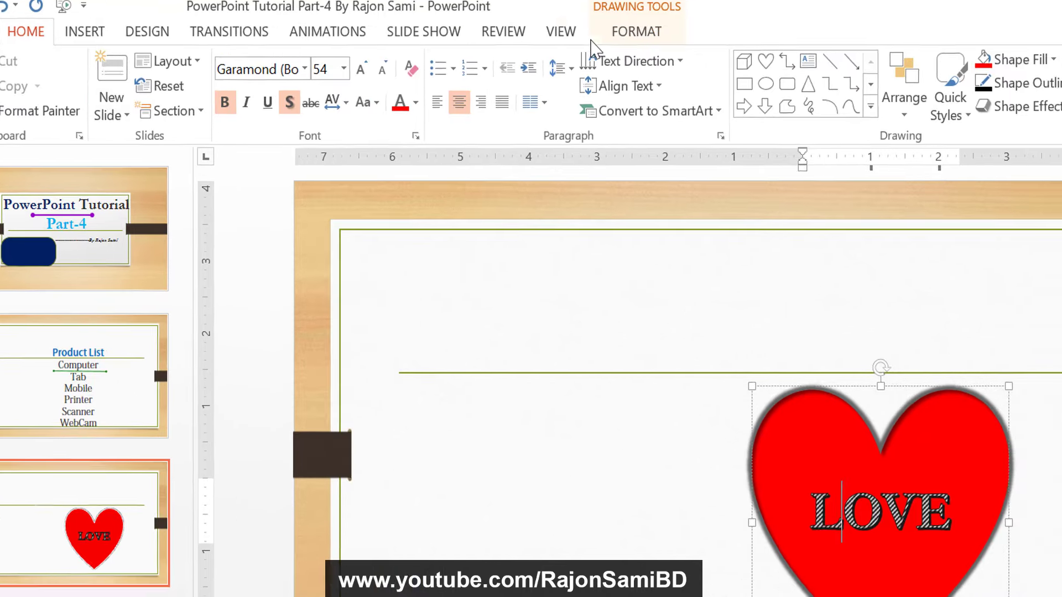
Apply the black striped WordArt style to LOVE and pick White text fill.
click(637, 34)
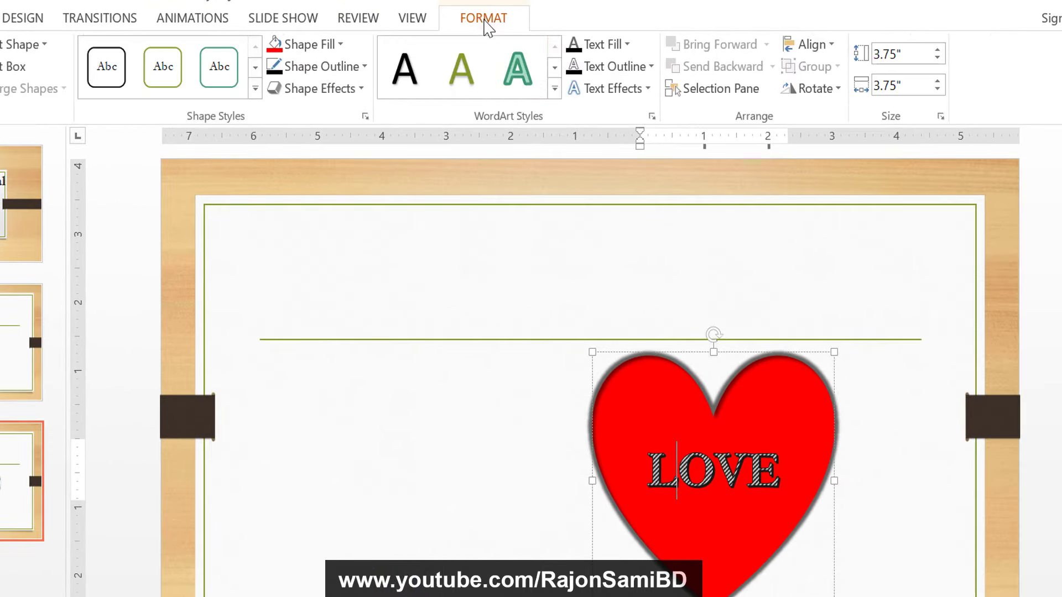
click(555, 90)
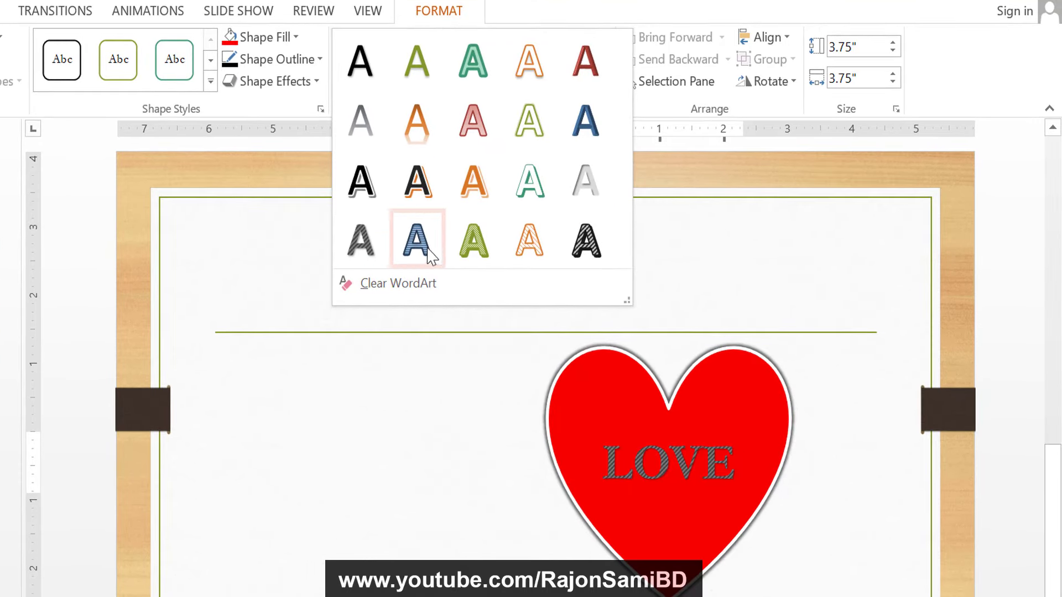
click(586, 242)
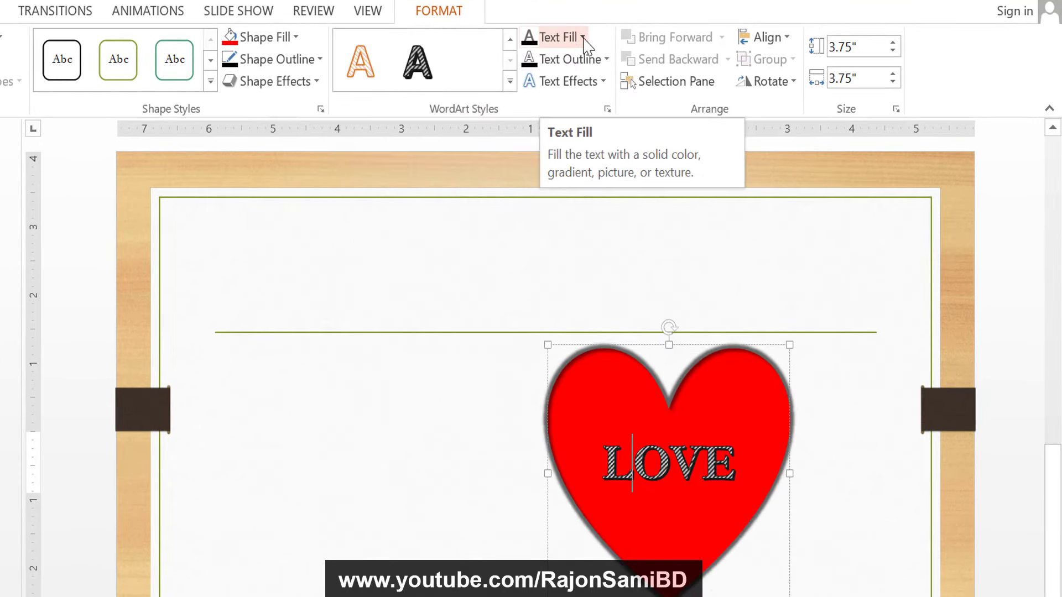
click(583, 37)
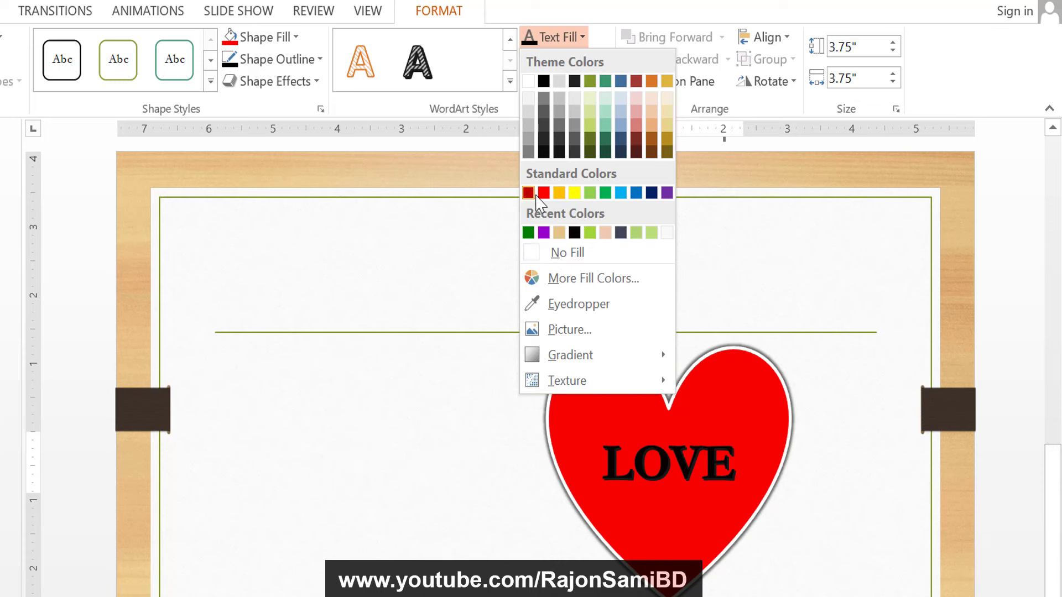
click(529, 82)
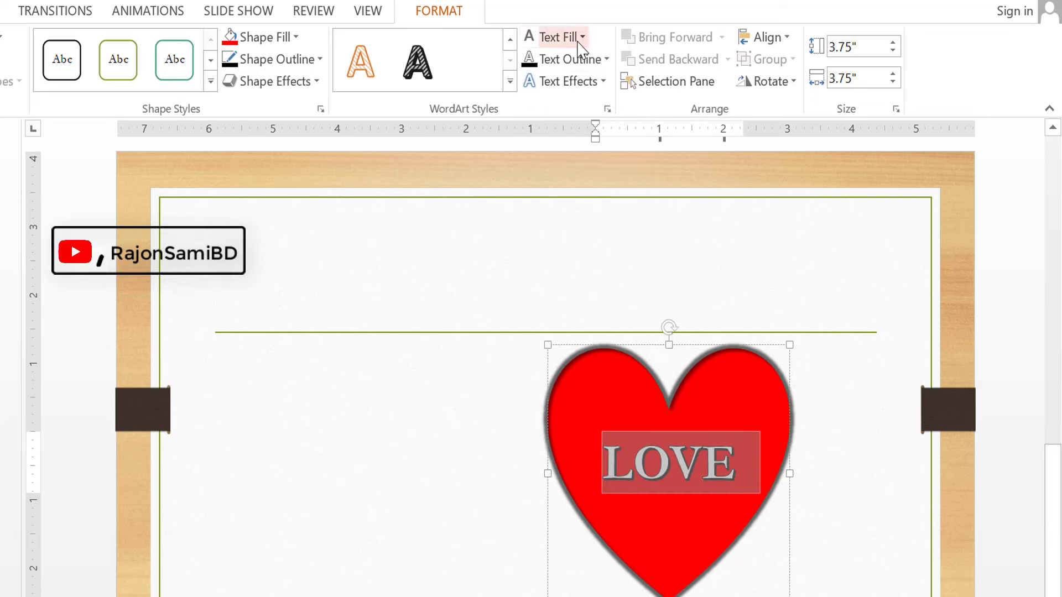
Give LOVE a purple text outline, a Tight reflection and a glow.
click(606, 60)
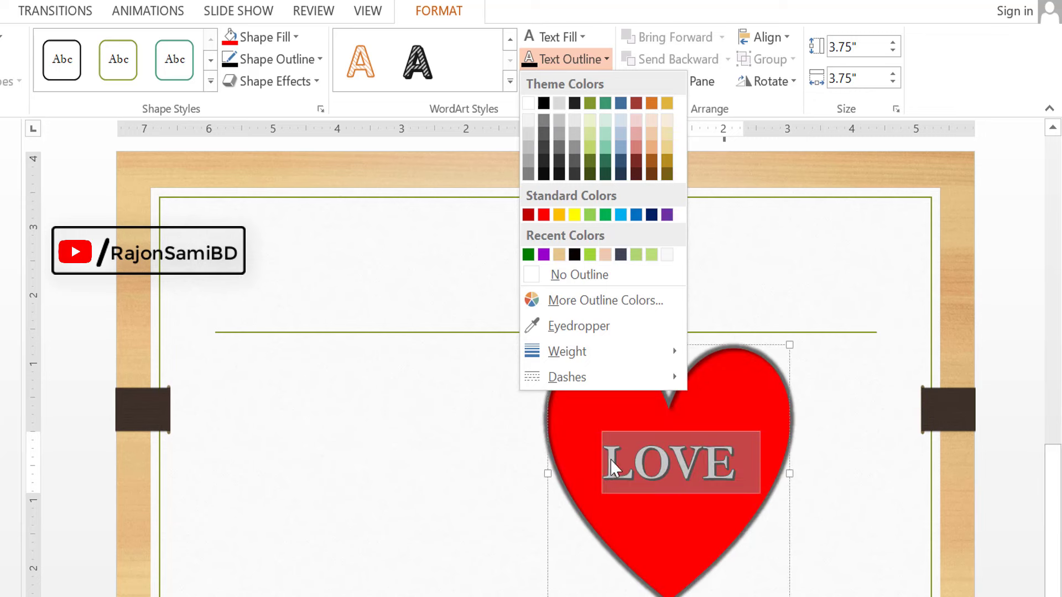
click(667, 214)
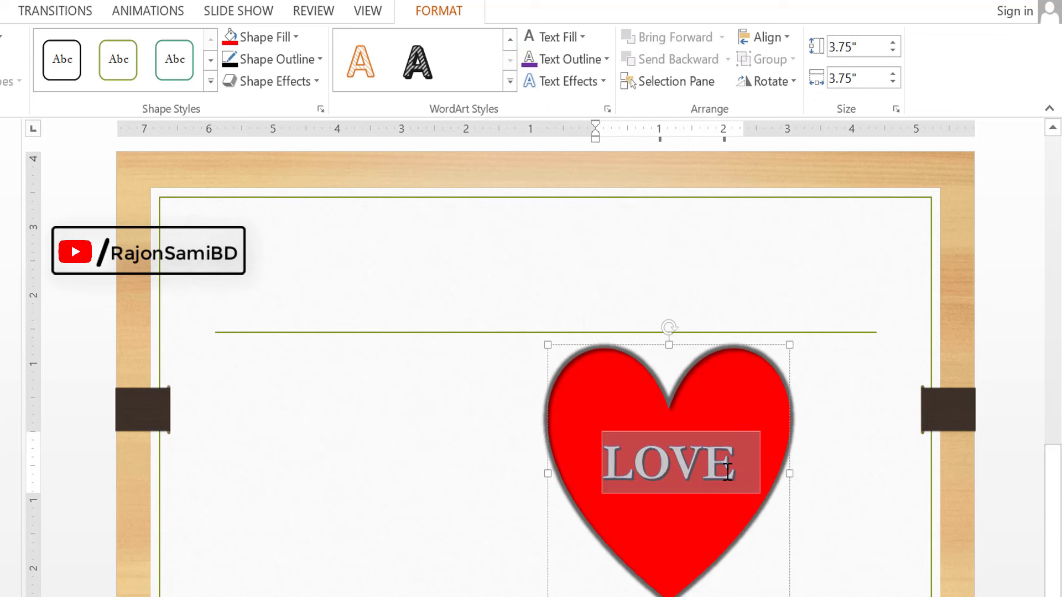
click(597, 82)
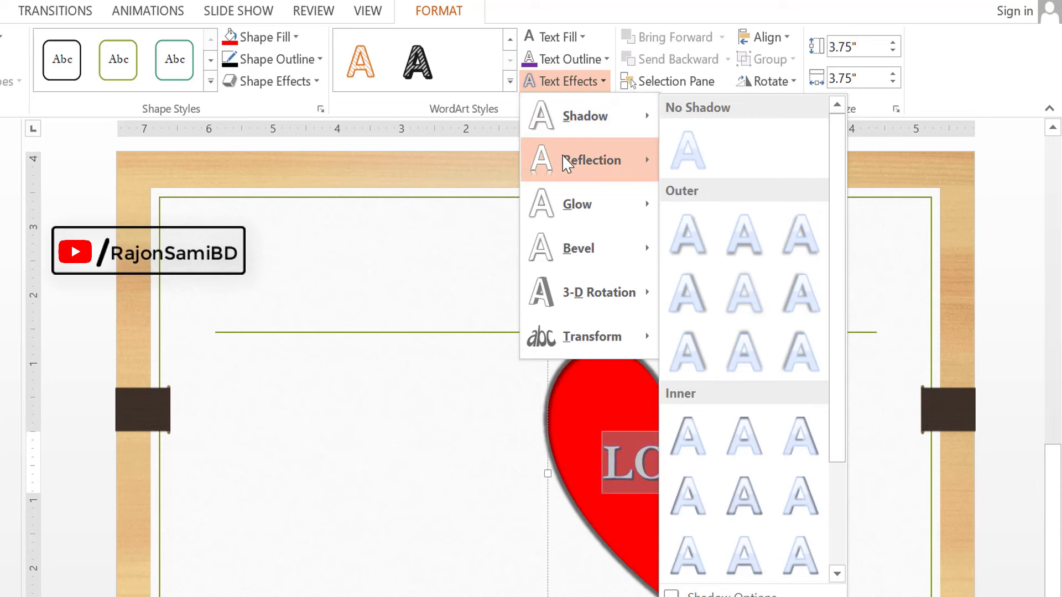
mouse_move(590, 161)
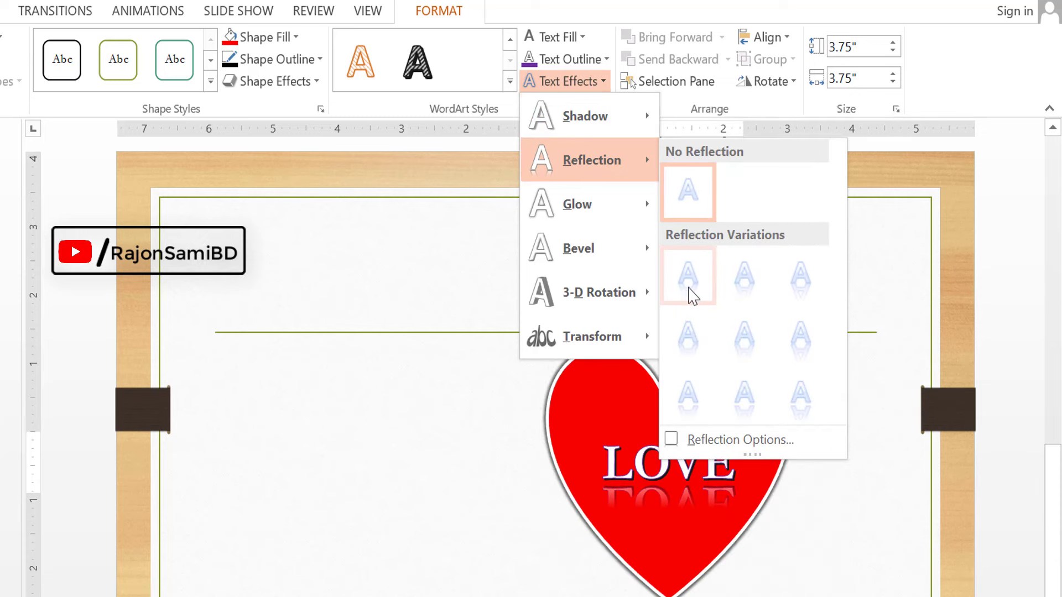
click(687, 284)
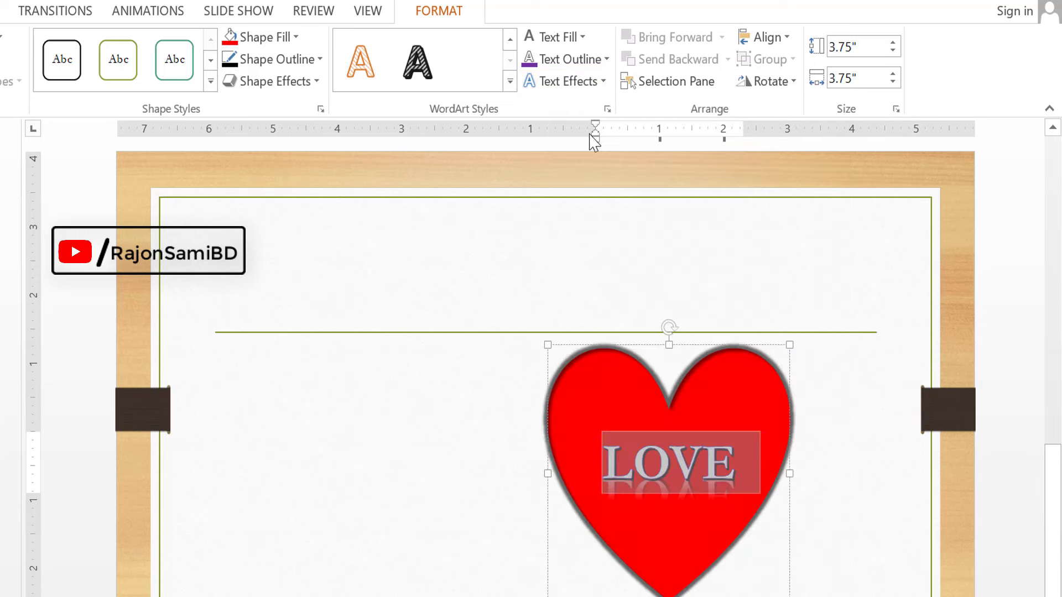
click(597, 83)
mouse_move(578, 205)
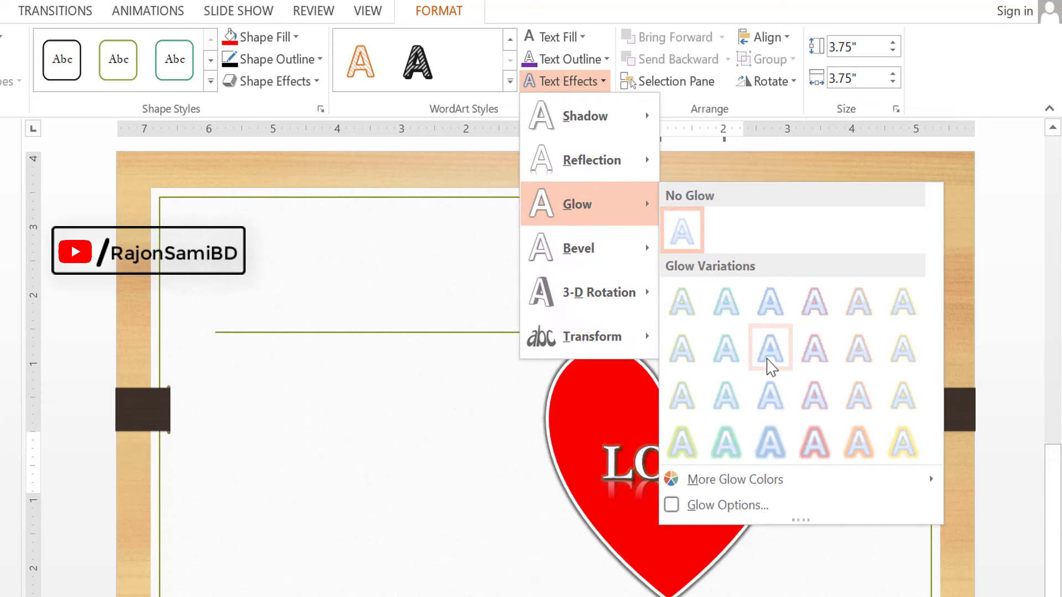
click(771, 347)
Move the LOVE heart to the centre of the slide and reselect it.
click(564, 81)
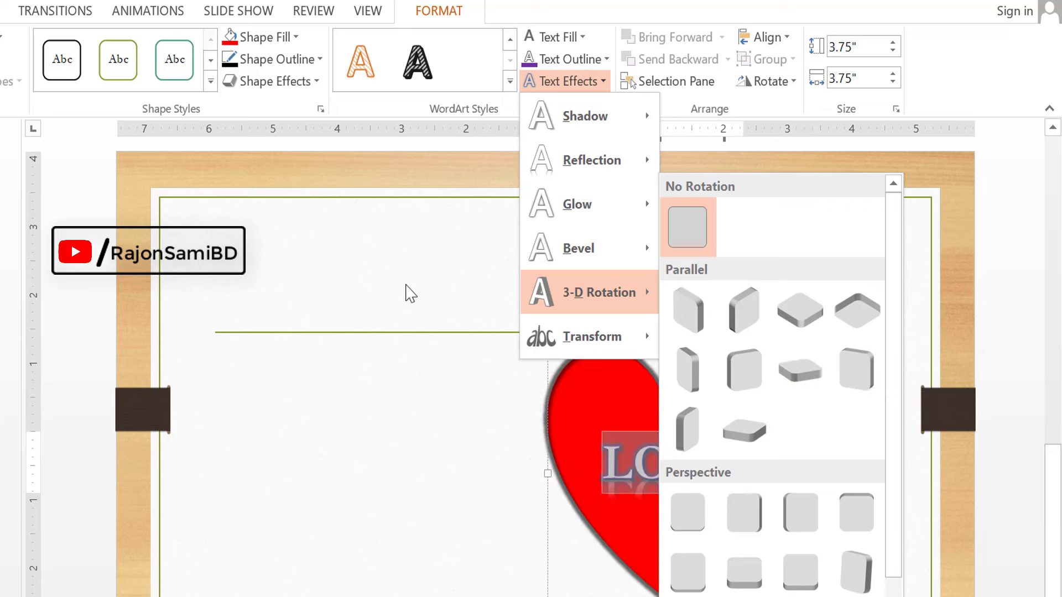
click(403, 263)
click(840, 427)
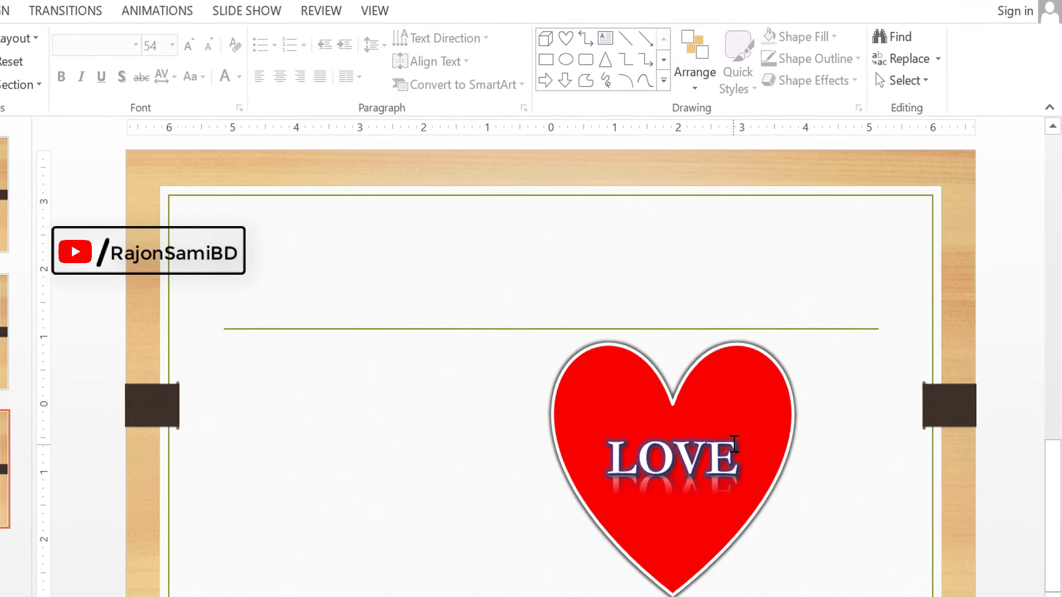
mouse_move(718, 404)
mouse_down()
mouse_move(591, 401)
mouse_move(609, 408)
mouse_up()
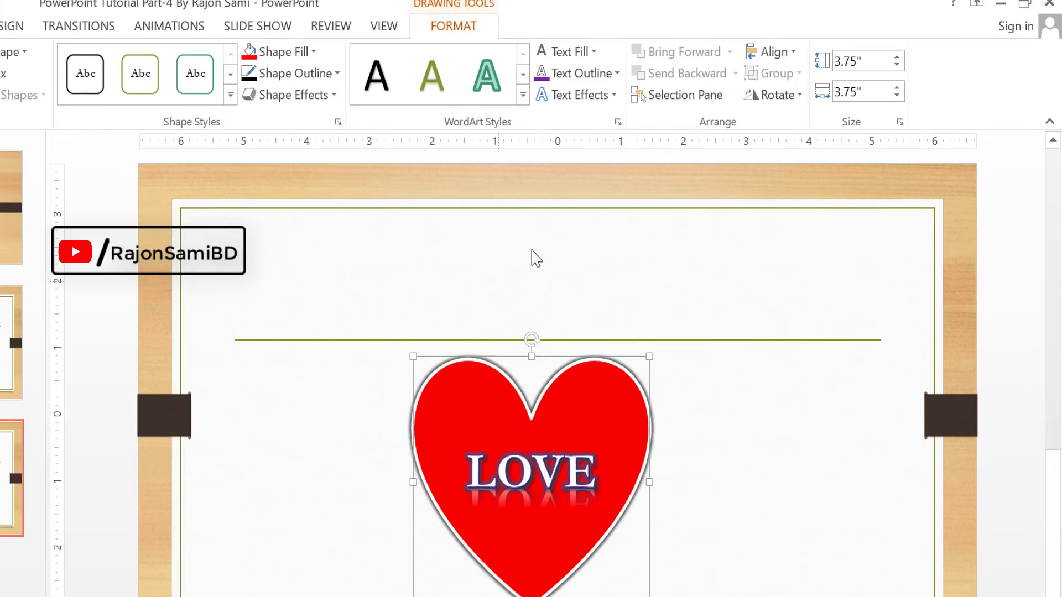
click(454, 445)
click(453, 36)
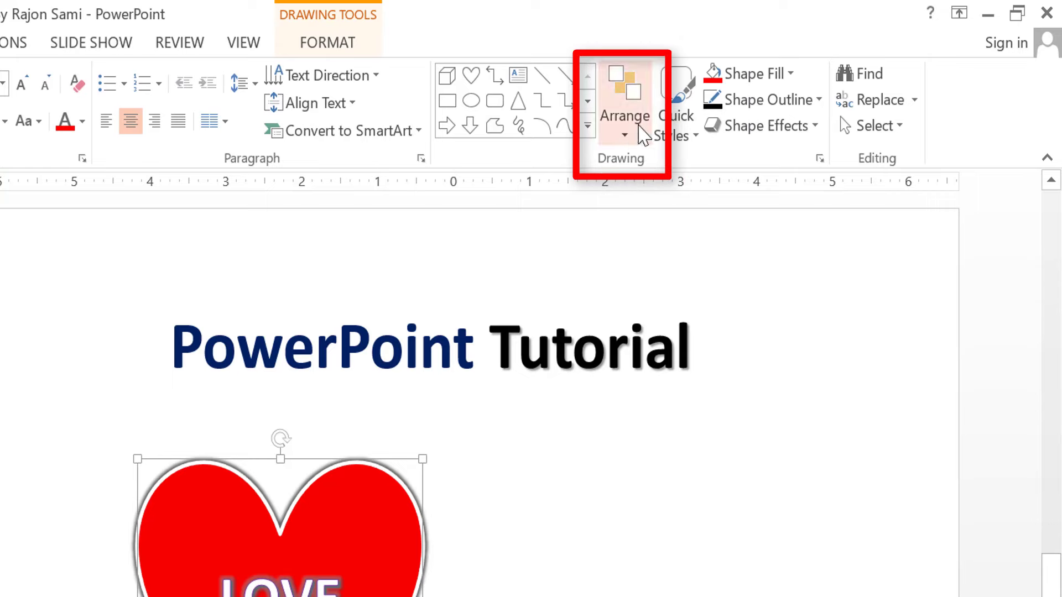
Review the Arrange and stacking-order options for the heart without changing anything.
click(836, 283)
click(626, 136)
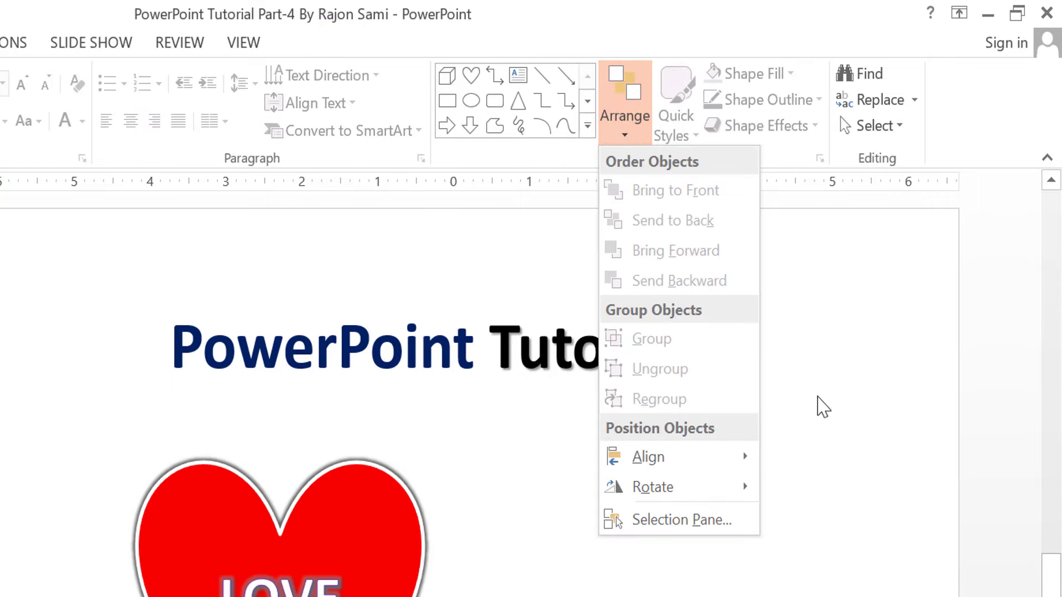
click(823, 408)
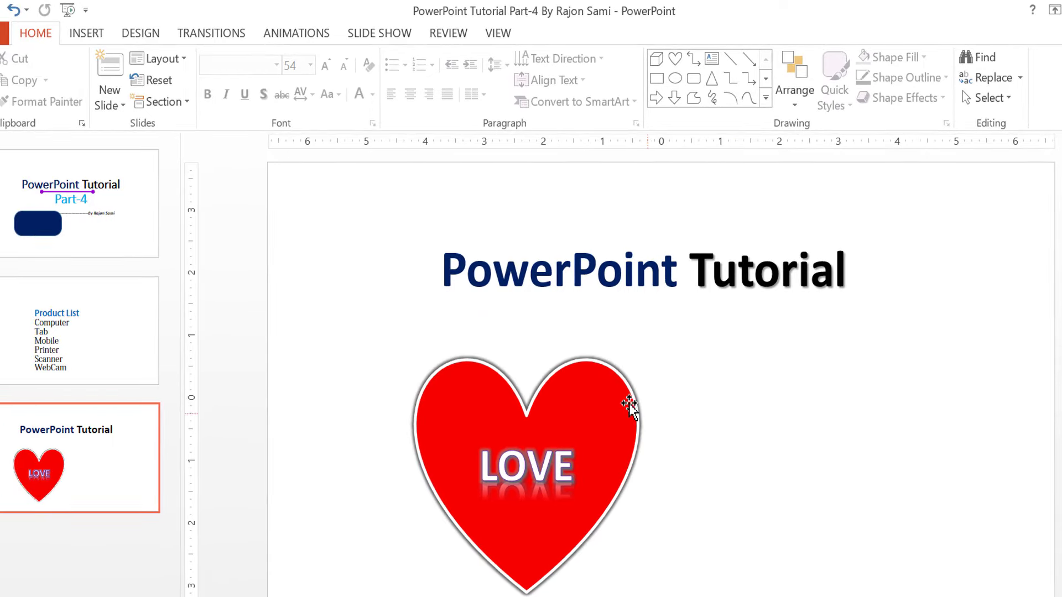
click(605, 381)
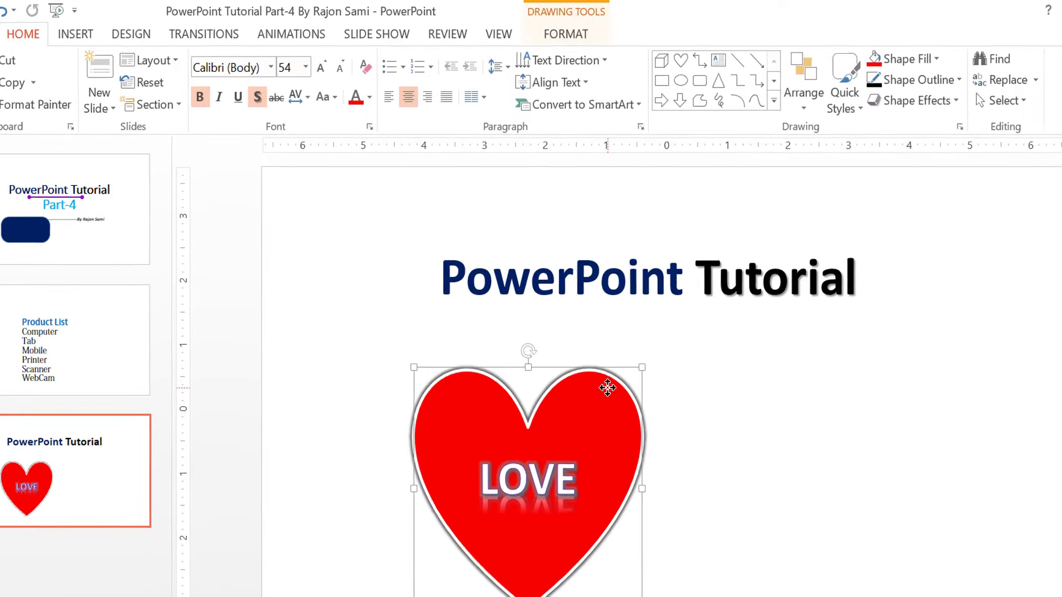
click(795, 105)
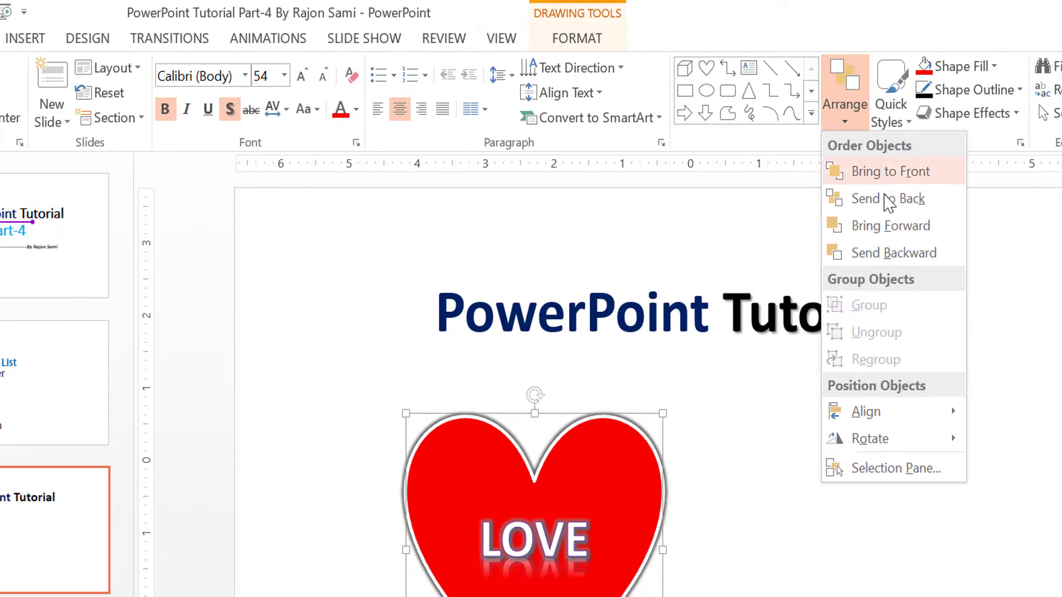
click(808, 466)
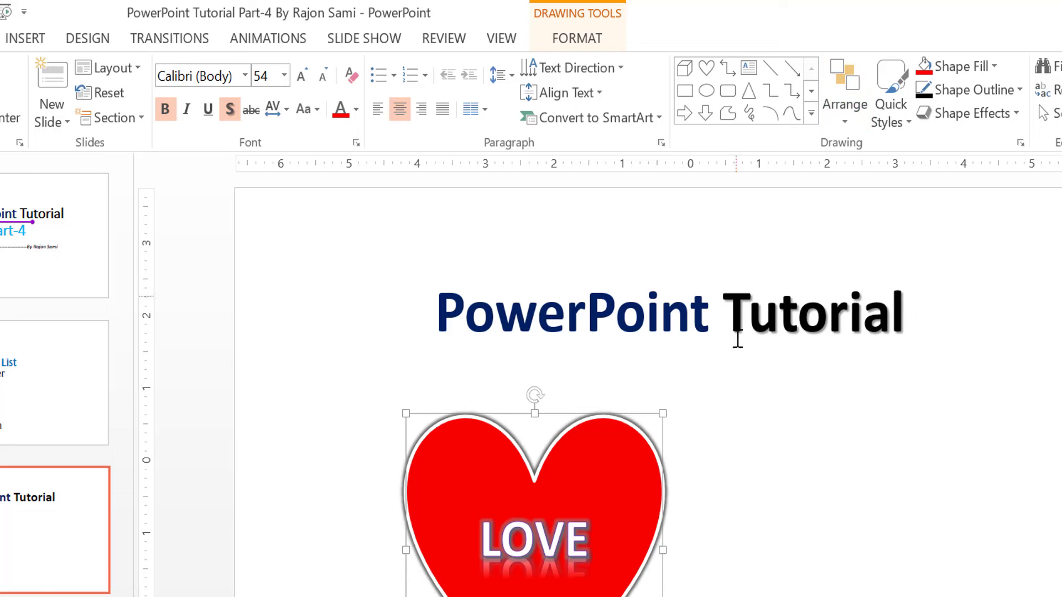
Check the arrangement options again, then expand the full Shapes gallery.
click(578, 40)
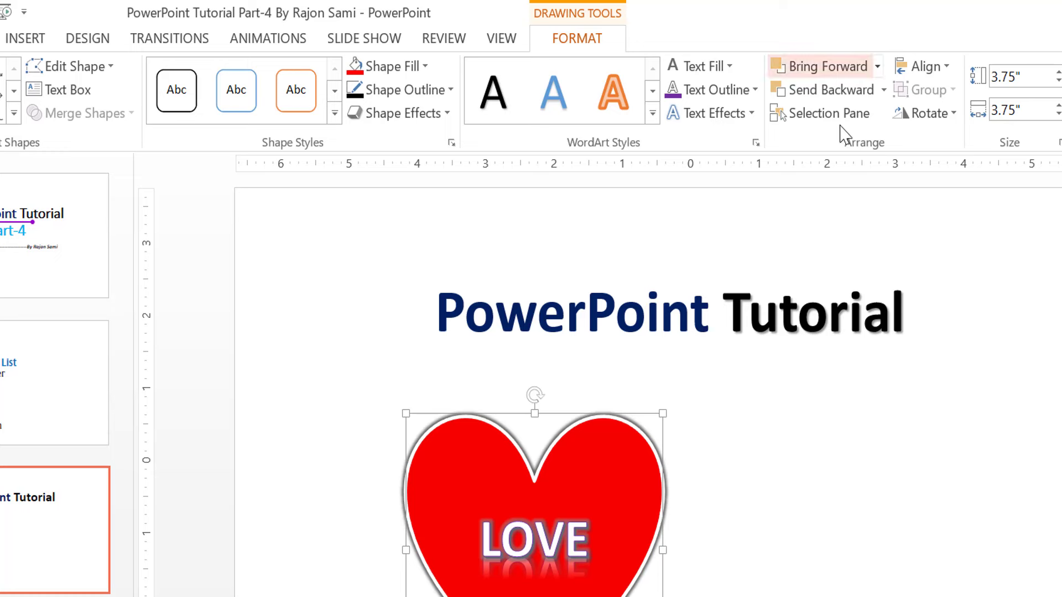
click(900, 470)
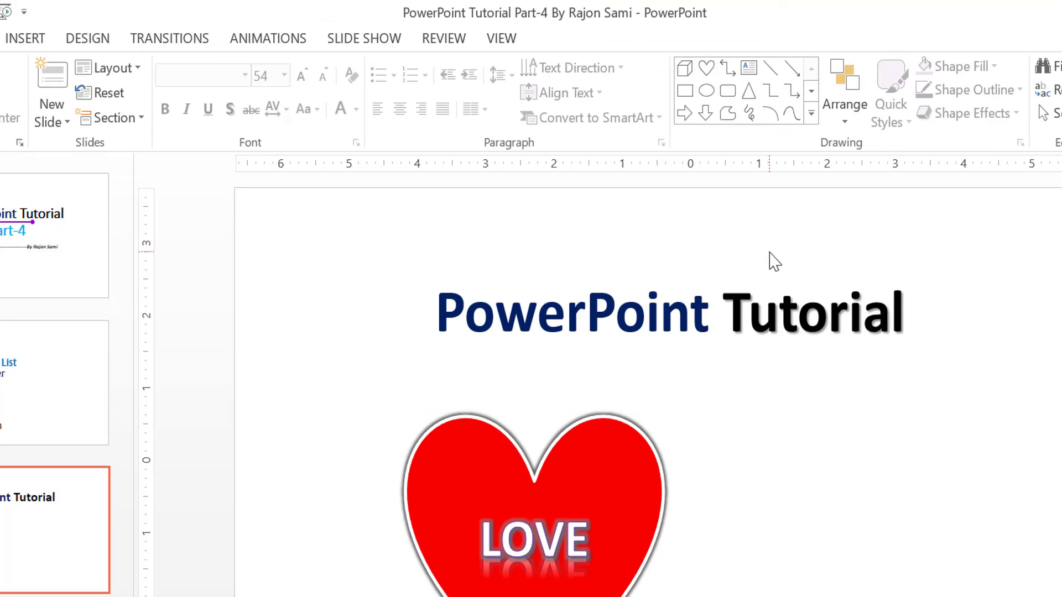
click(845, 105)
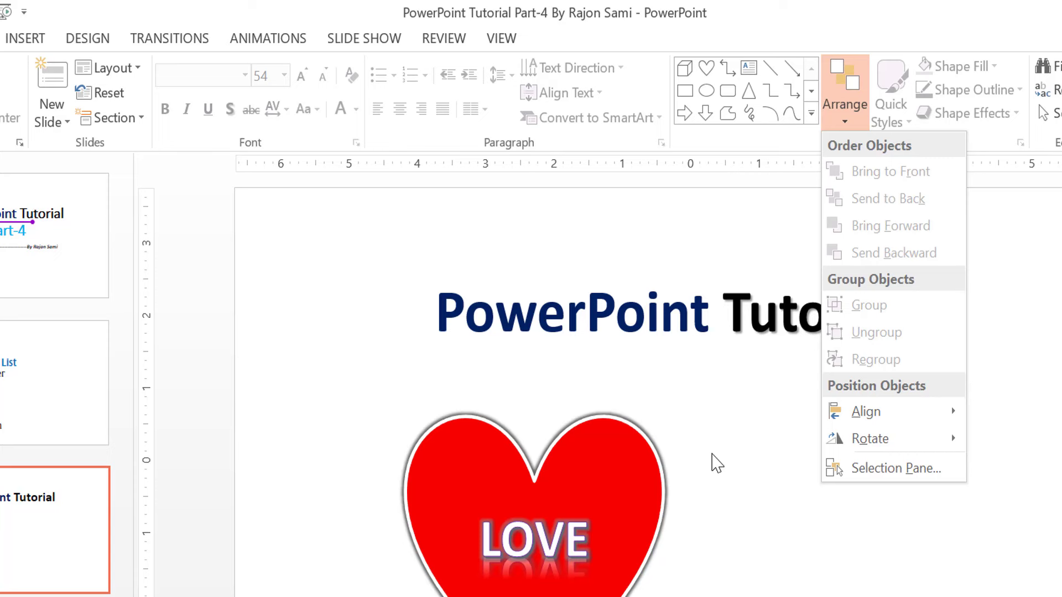
click(718, 456)
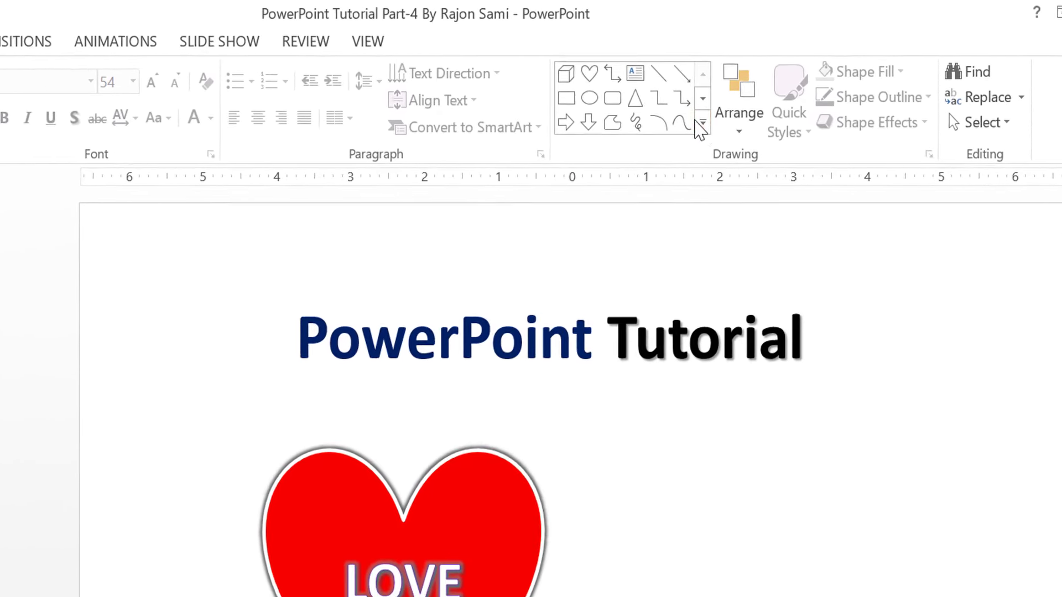
click(703, 114)
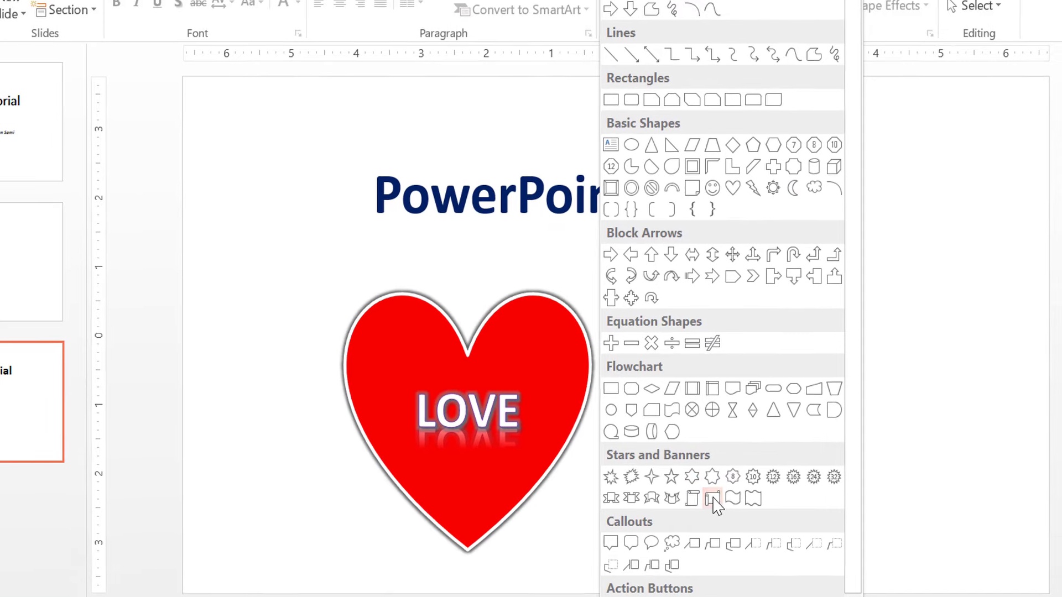
Draw a Horizontal Scroll banner across the title area and enlarge its curls.
click(713, 469)
mouse_move(332, 247)
mouse_down()
mouse_move(584, 324)
mouse_move(880, 363)
mouse_up()
drag(343, 241, 354, 242)
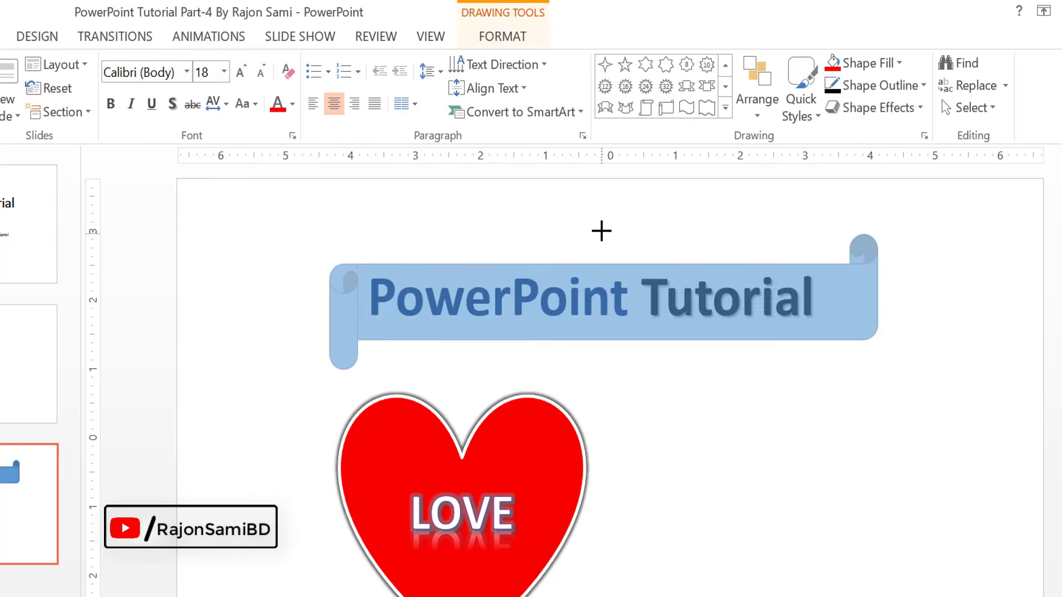
click(844, 462)
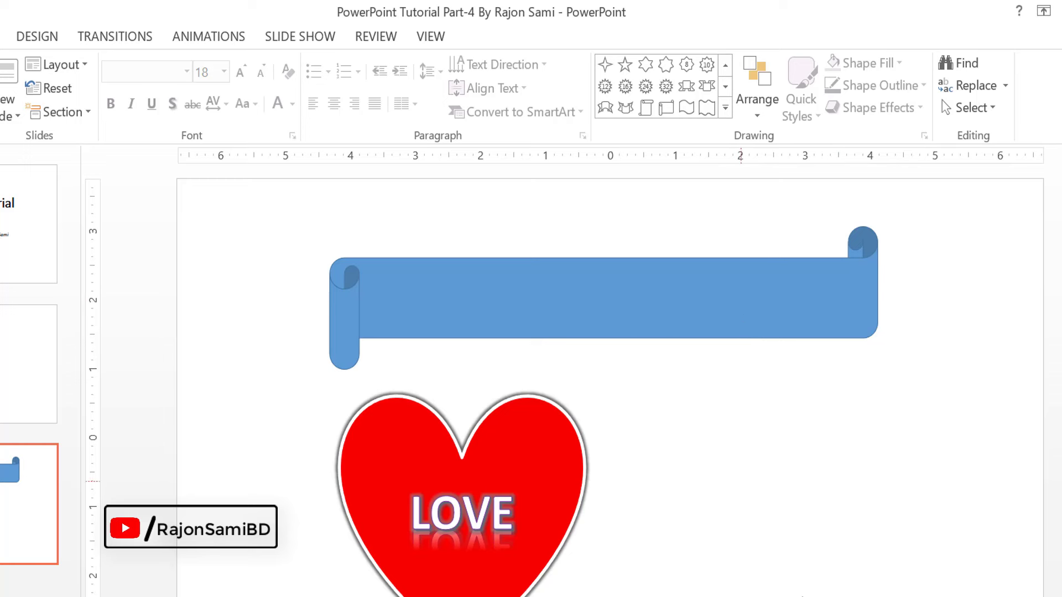
Send the scroll banner behind the title text and nudge it slightly left.
click(751, 290)
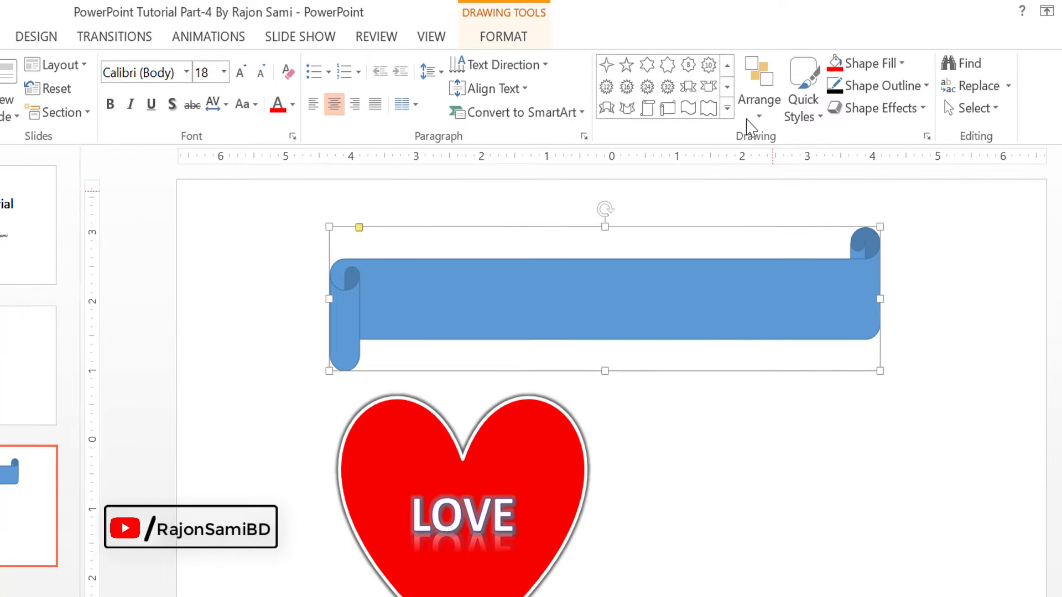
click(757, 114)
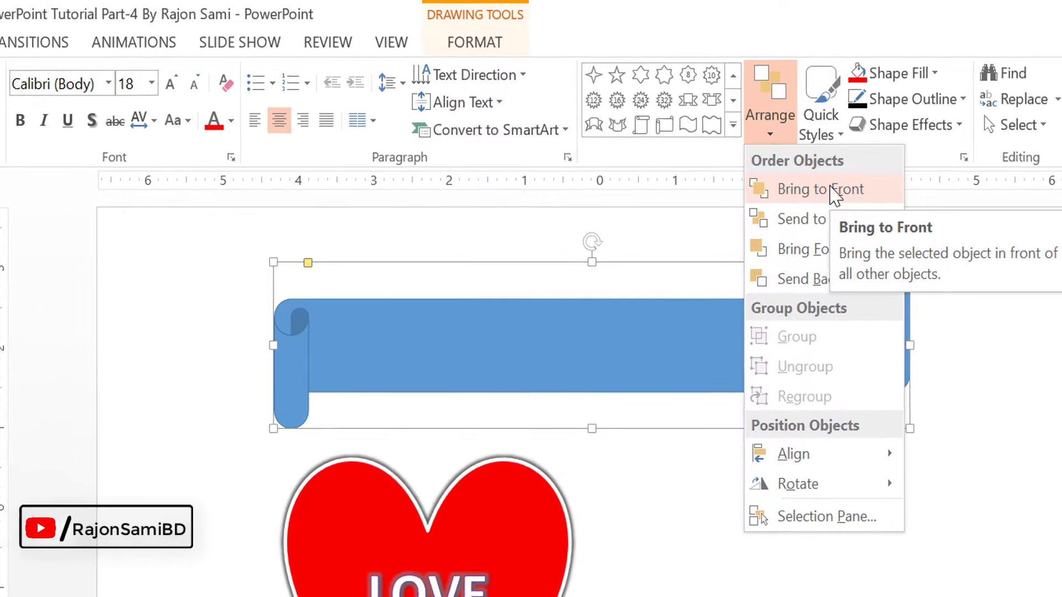
click(836, 191)
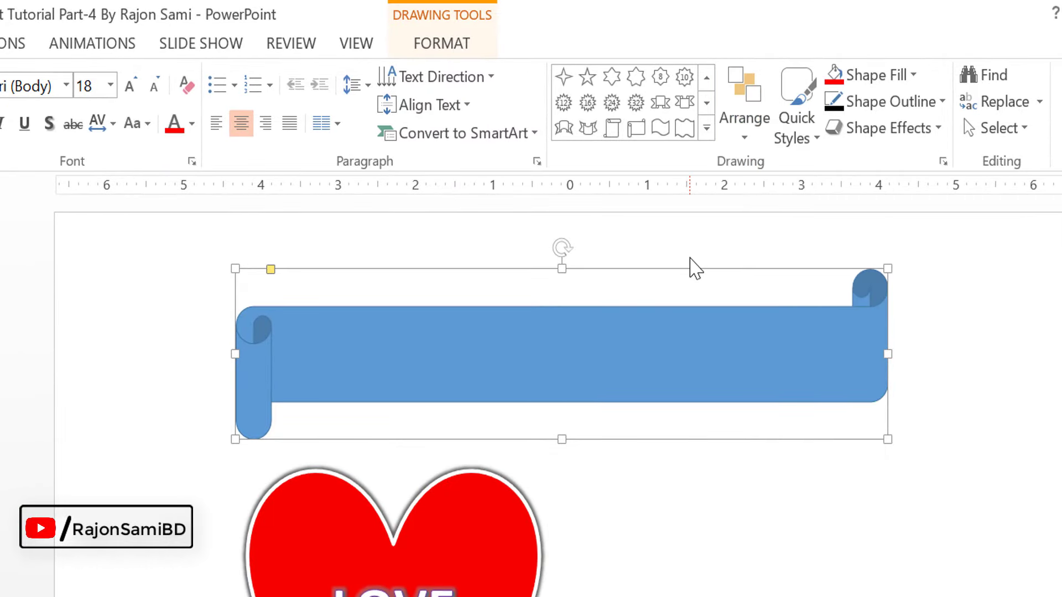
click(751, 143)
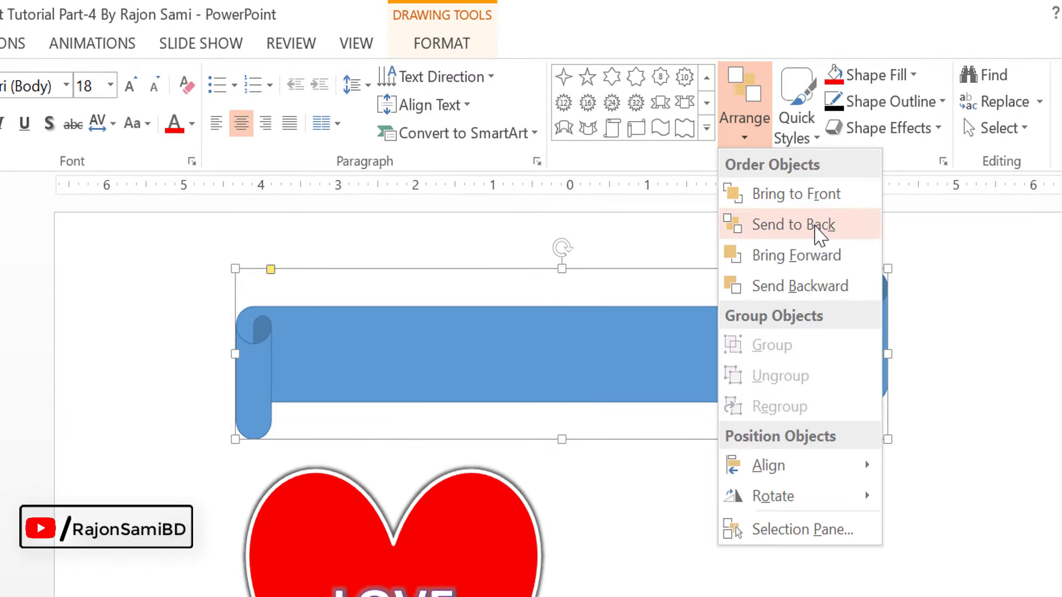
click(811, 228)
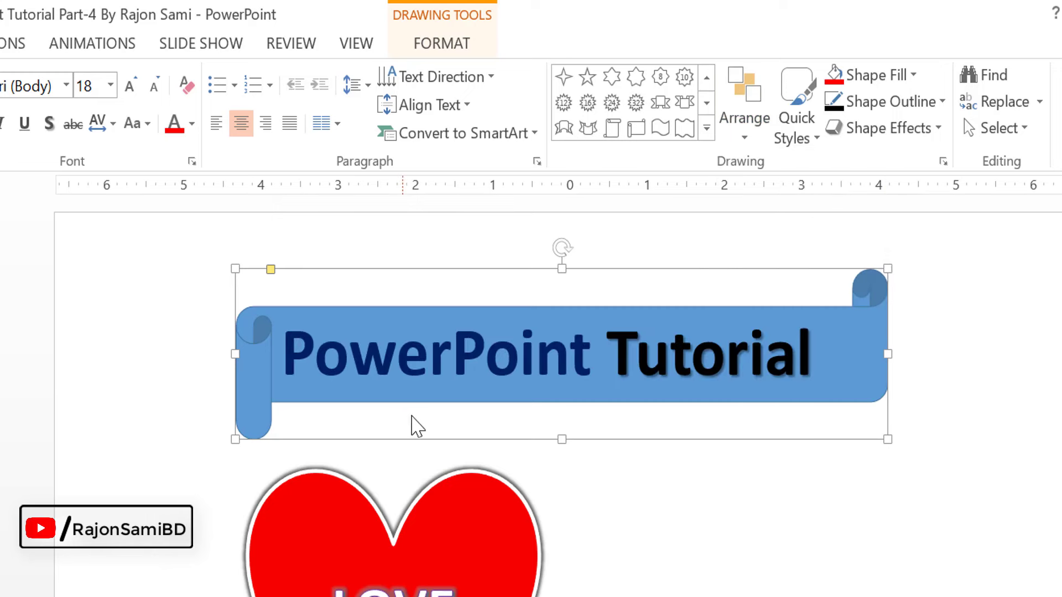
key(Left)
key(Left)
key(Left)
key(Left)
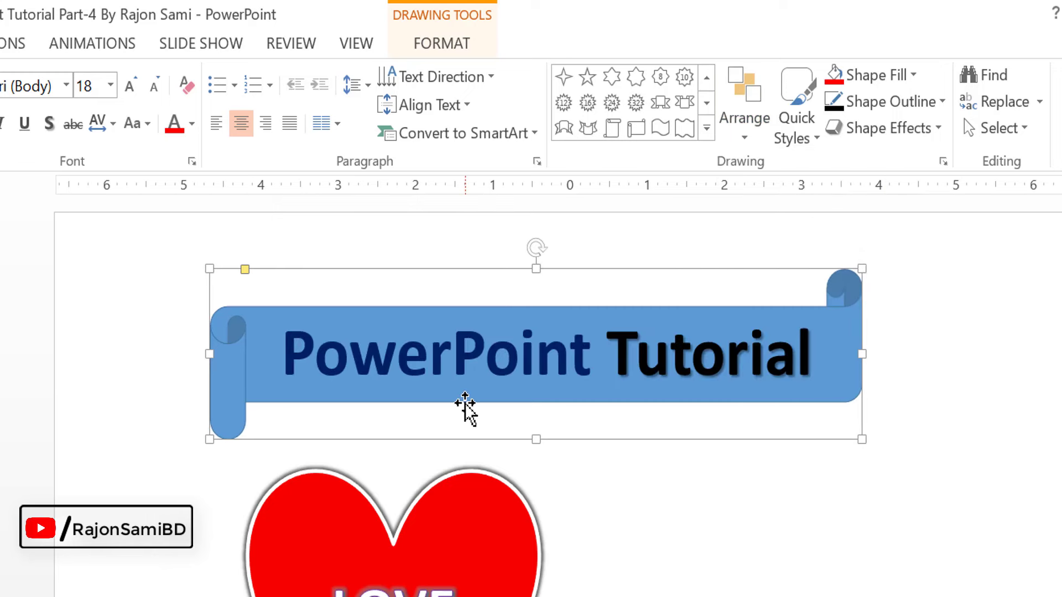
Narrow the banner from its right edge and bring it in front of the title.
click(785, 526)
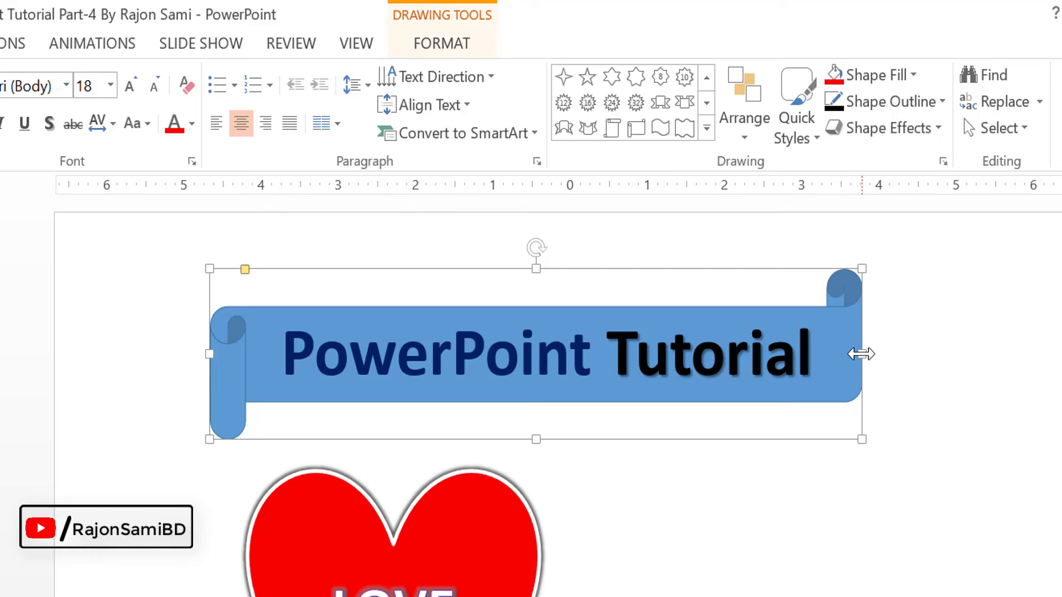
drag(864, 353, 603, 354)
drag(612, 392, 608, 357)
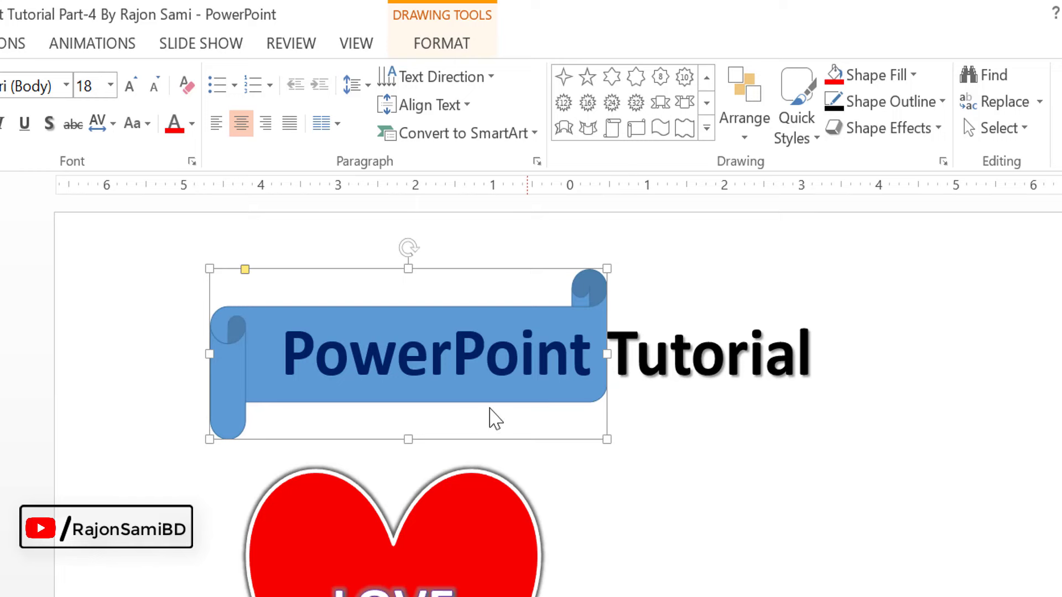
click(719, 409)
click(535, 321)
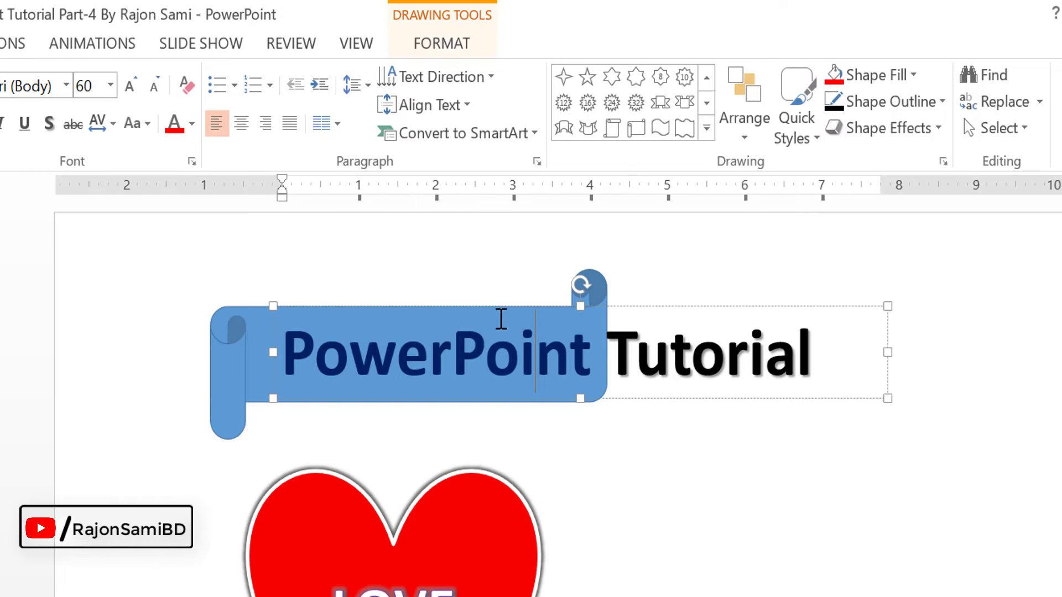
click(238, 345)
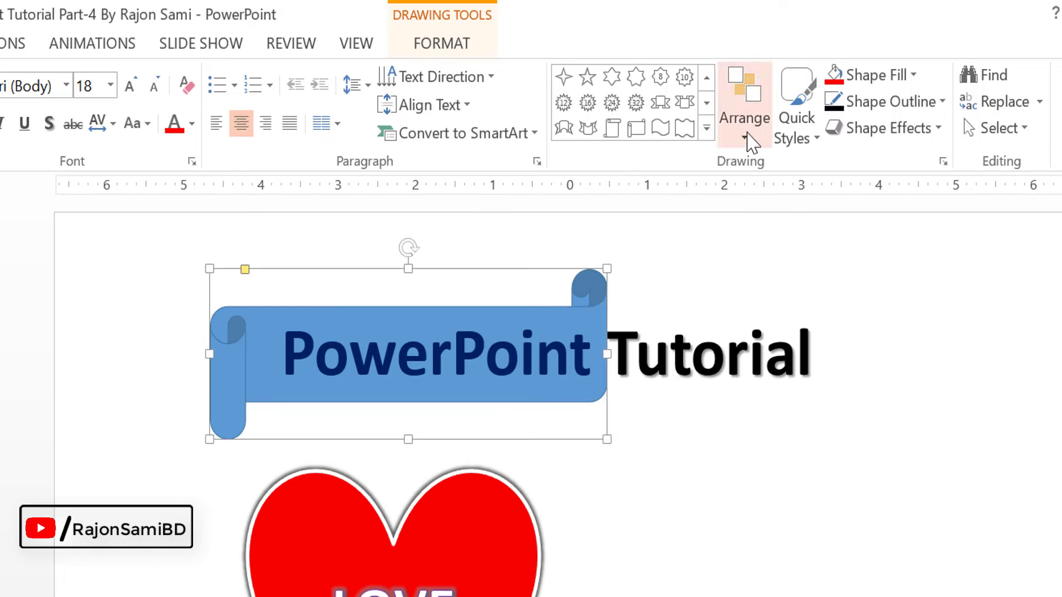
click(745, 121)
click(833, 196)
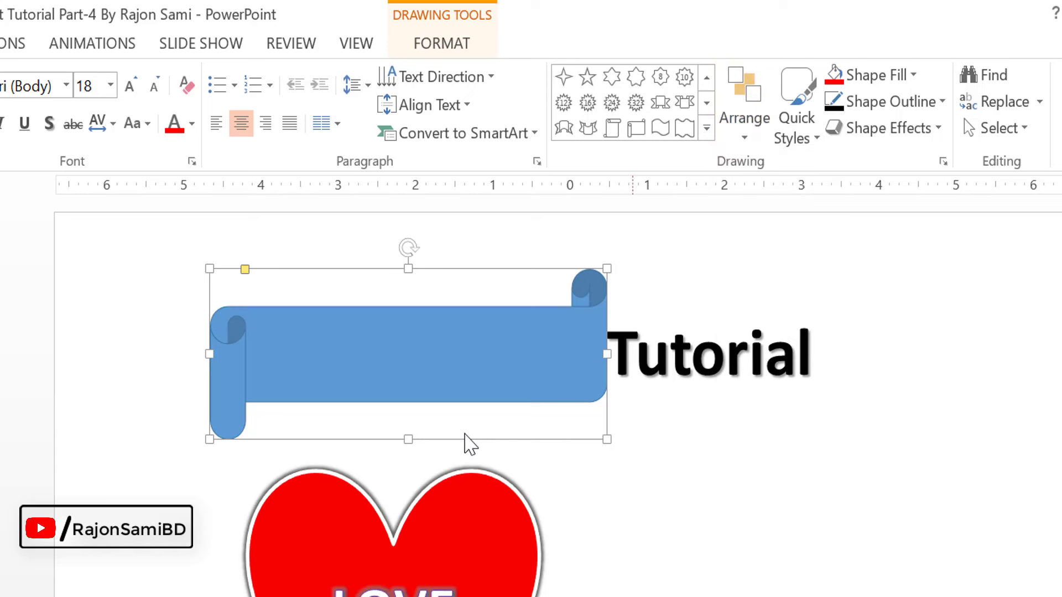
click(616, 485)
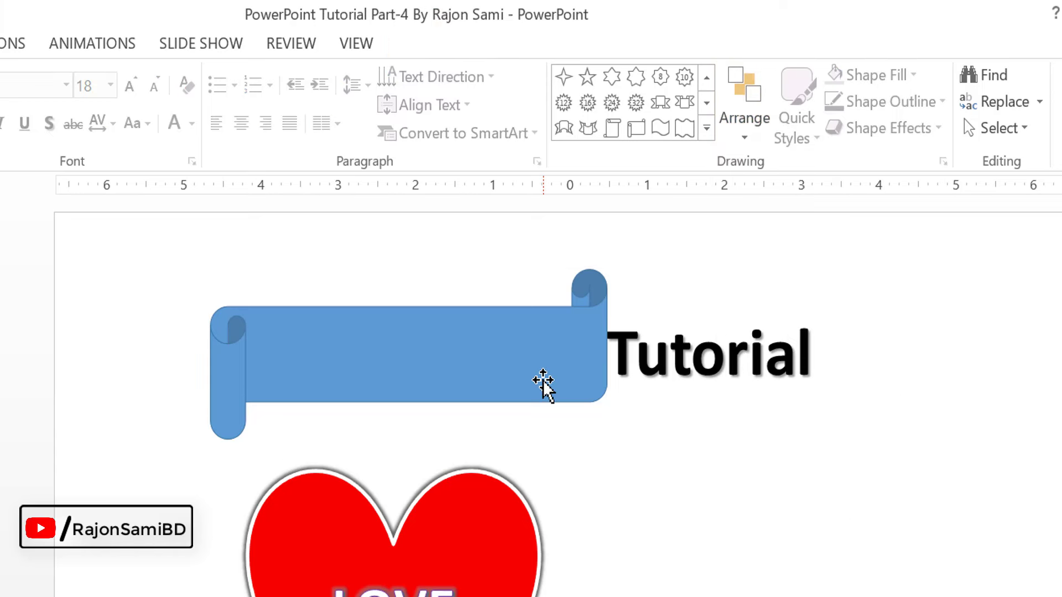
Widen the banner across the title, send it behind the text, and move the heart beside it.
click(540, 355)
drag(607, 354, 852, 354)
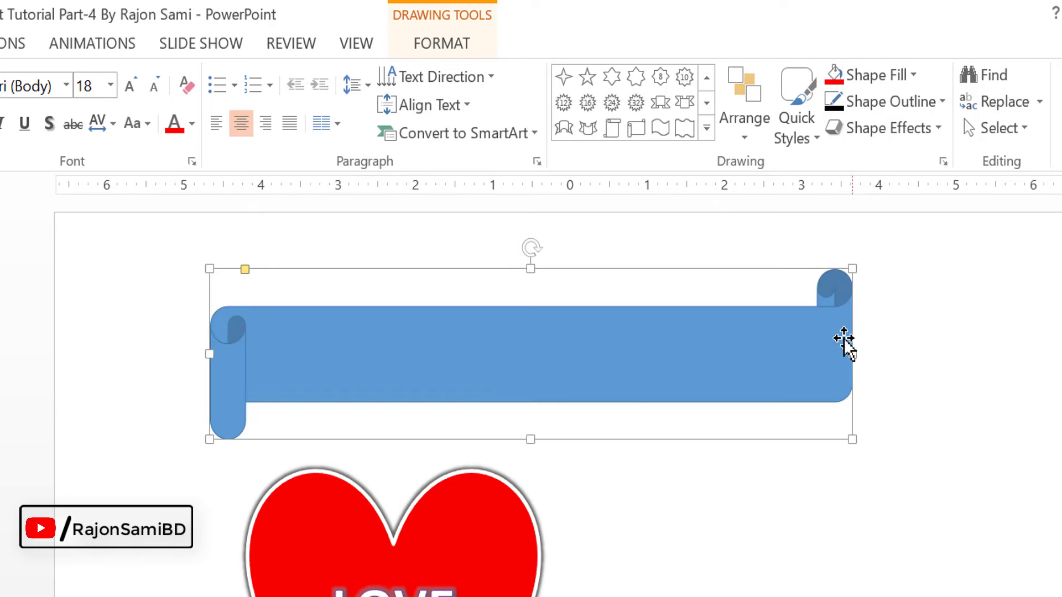
click(743, 133)
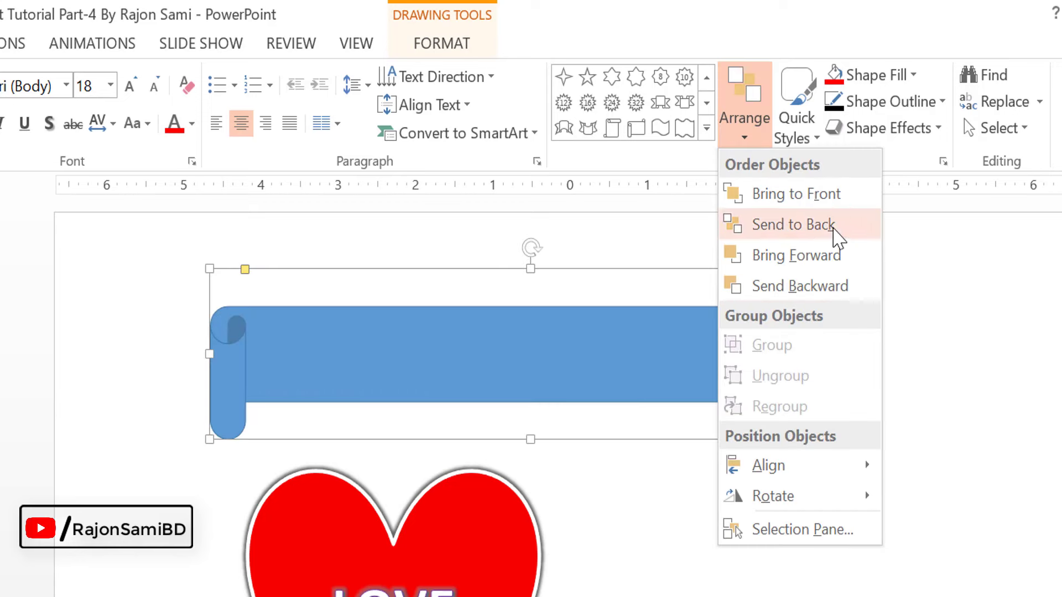
click(794, 224)
click(744, 138)
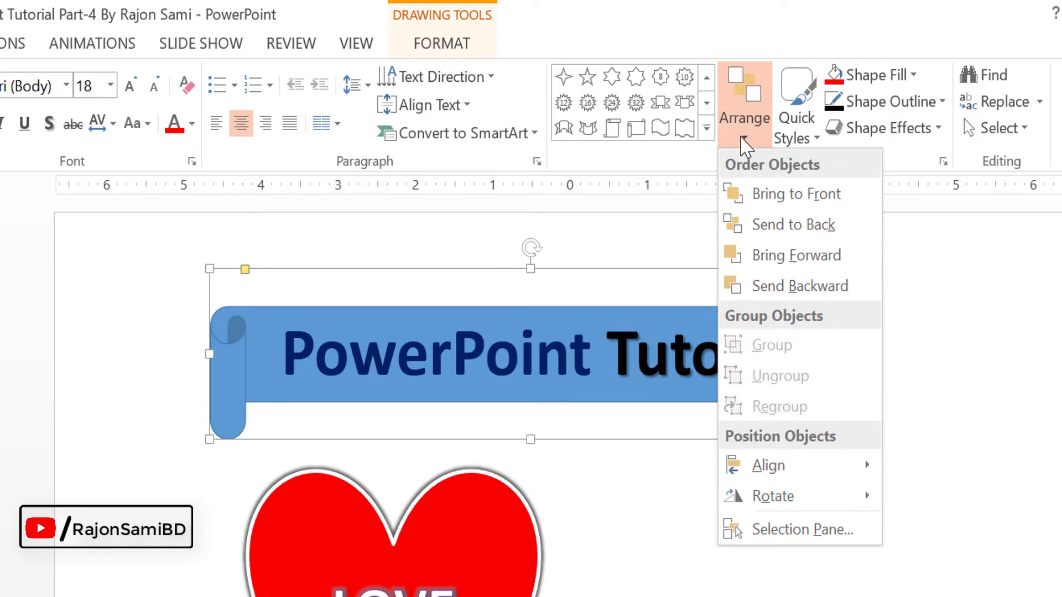
click(825, 256)
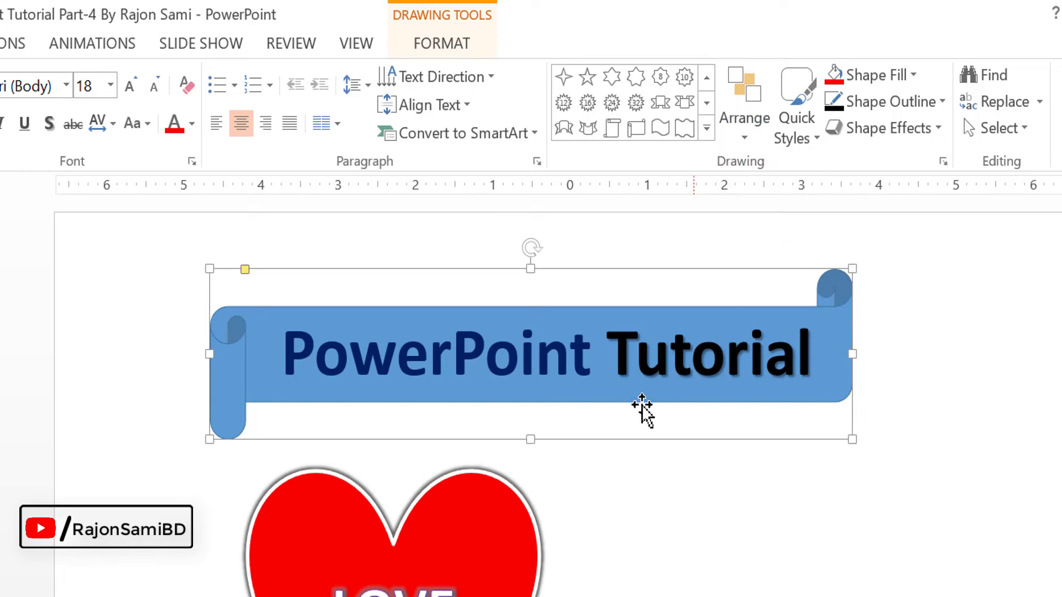
drag(522, 545, 936, 385)
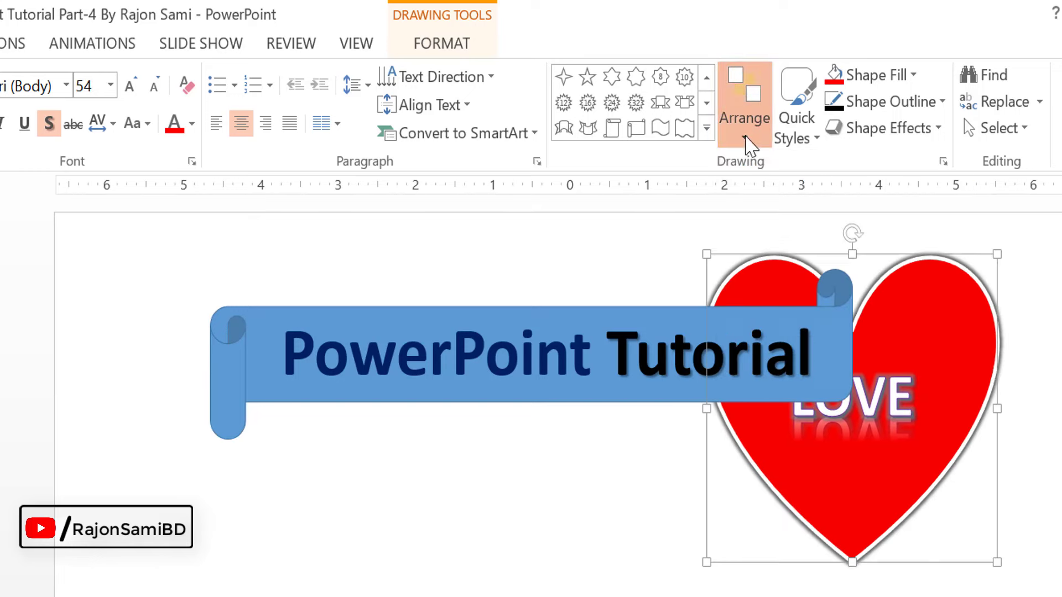
Bring the heart forward, shift it right, and send the banner one layer backward.
click(747, 141)
click(828, 260)
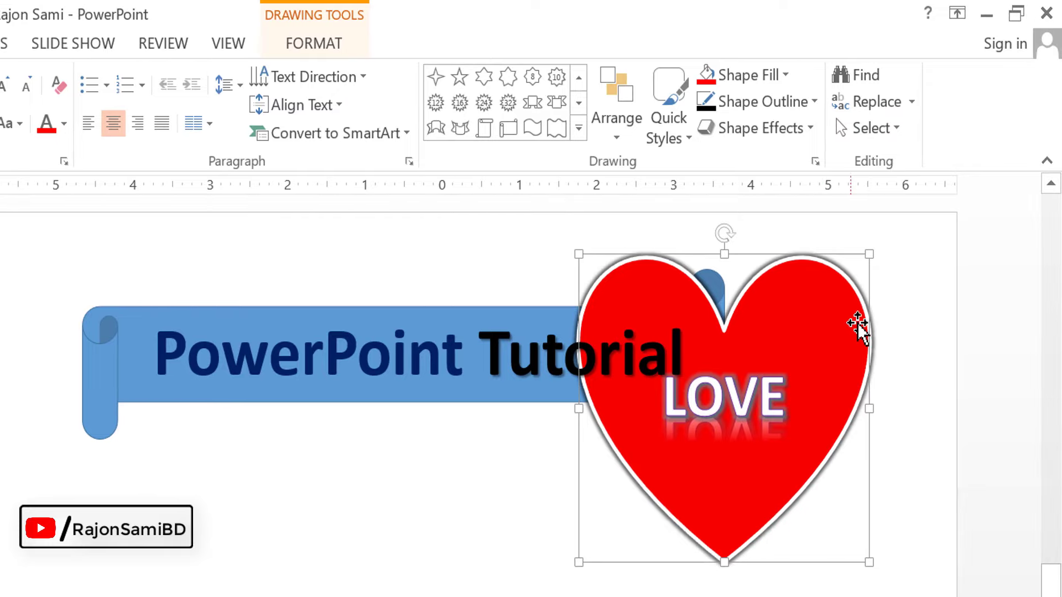
drag(807, 305, 911, 292)
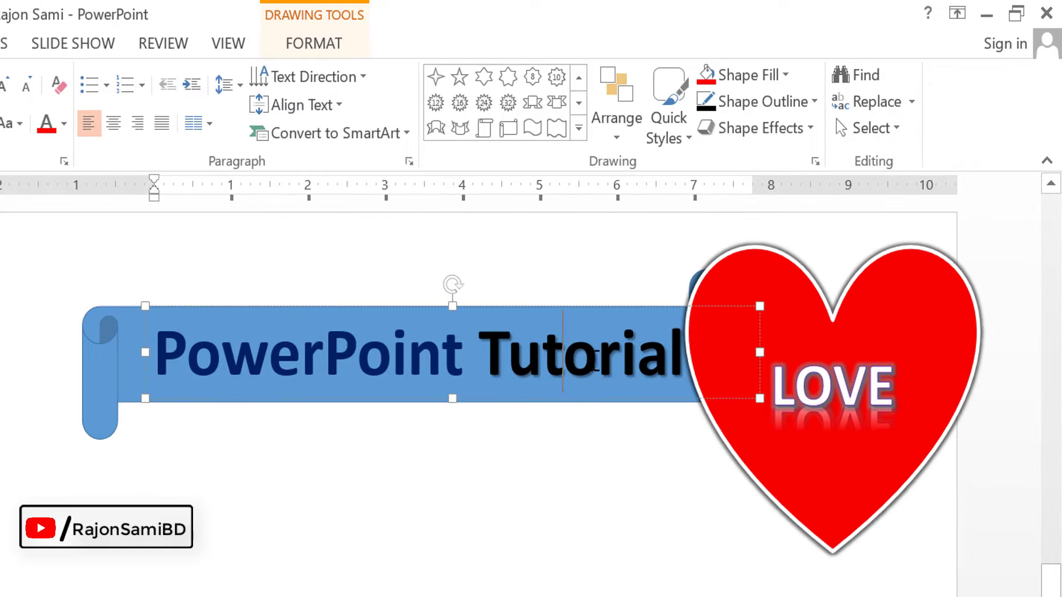
click(103, 343)
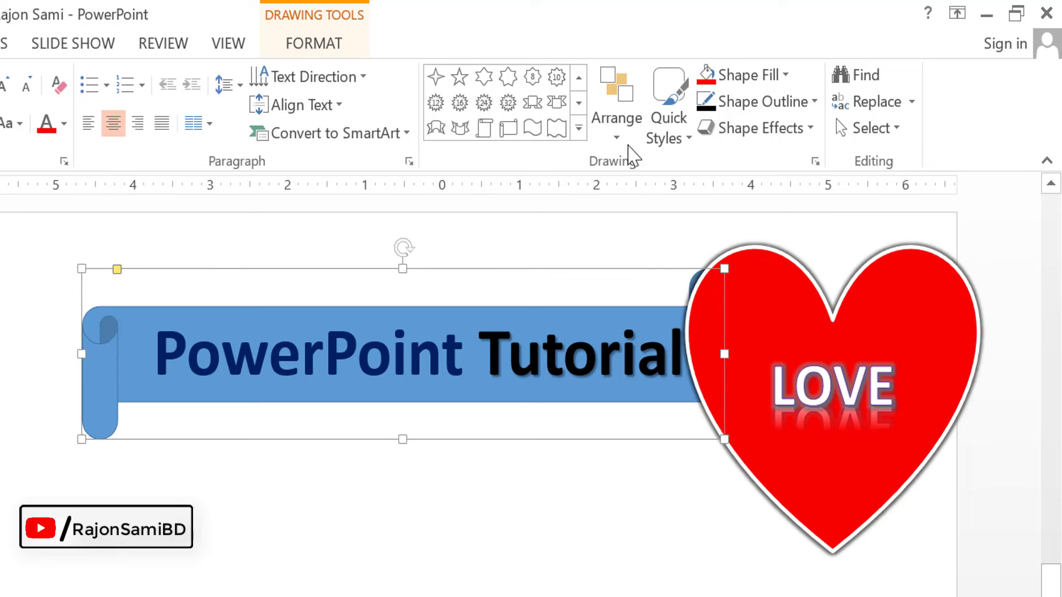
click(623, 138)
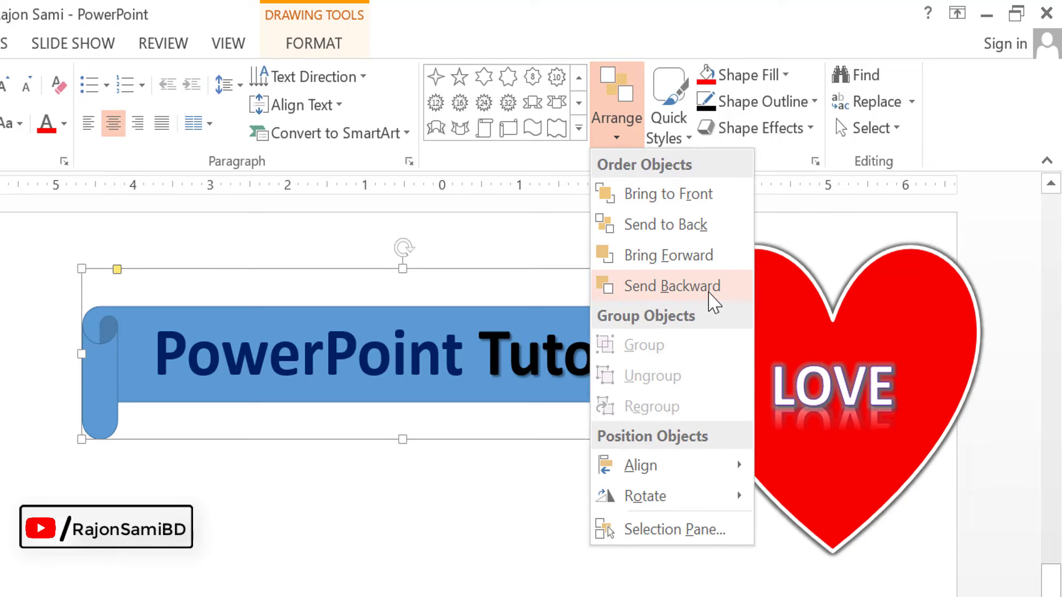
click(711, 299)
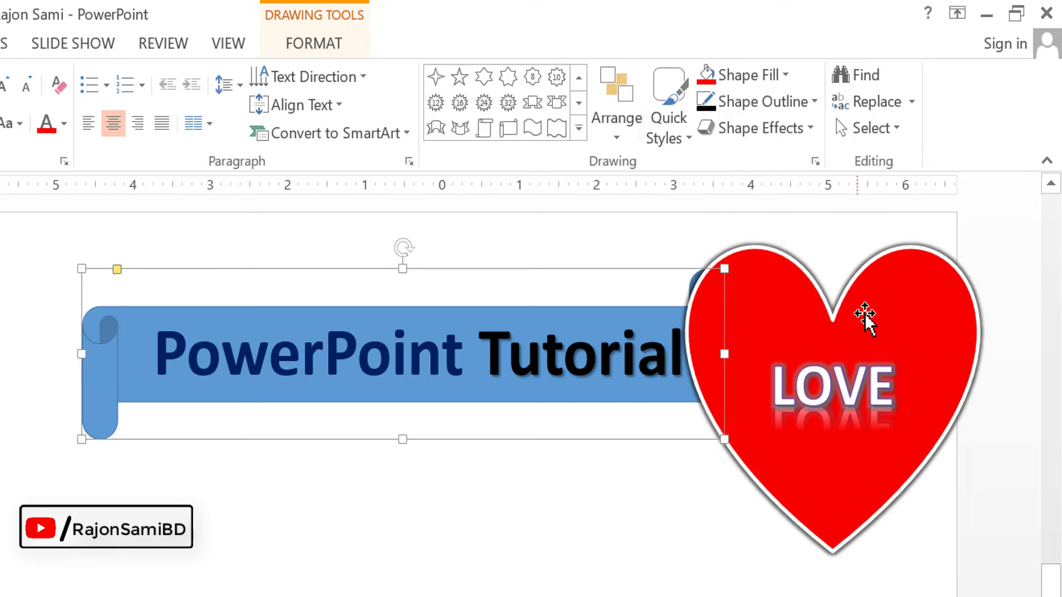
Nudge the heart and send it behind the banner so the right curl overlaps it.
click(896, 309)
drag(898, 308, 901, 306)
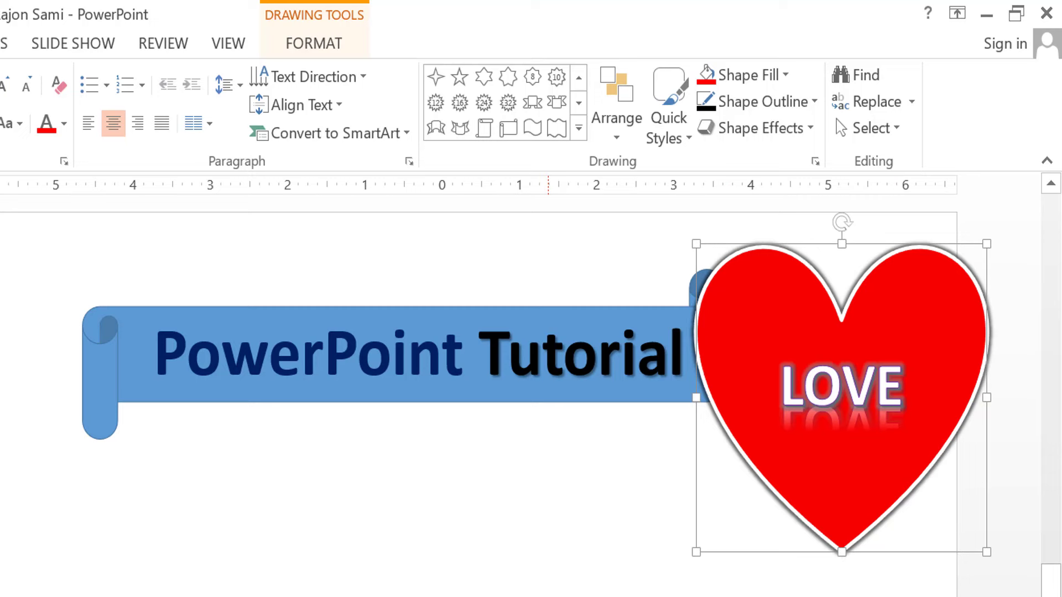
click(617, 137)
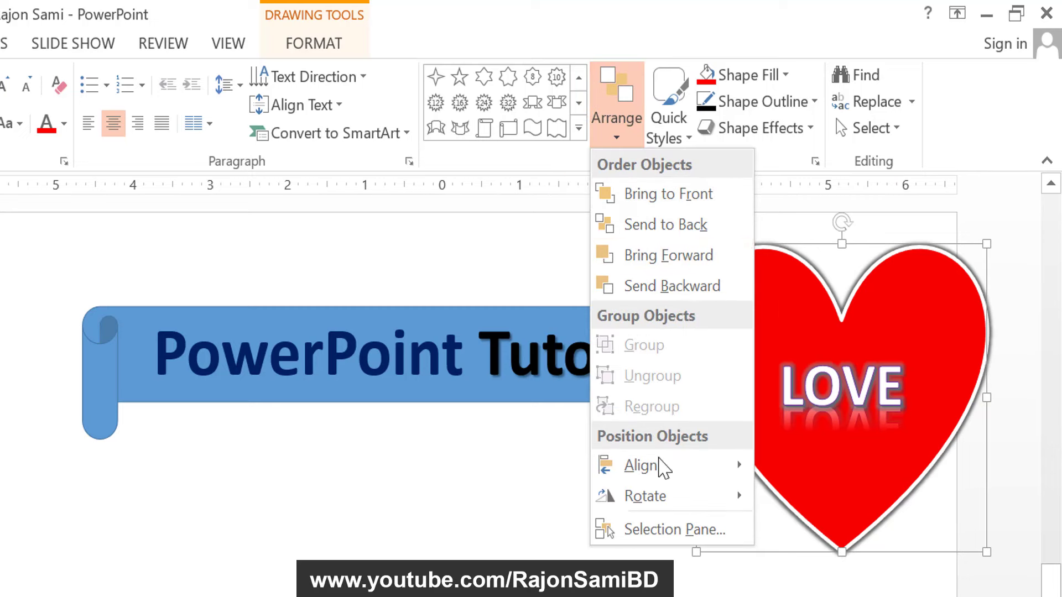
click(683, 286)
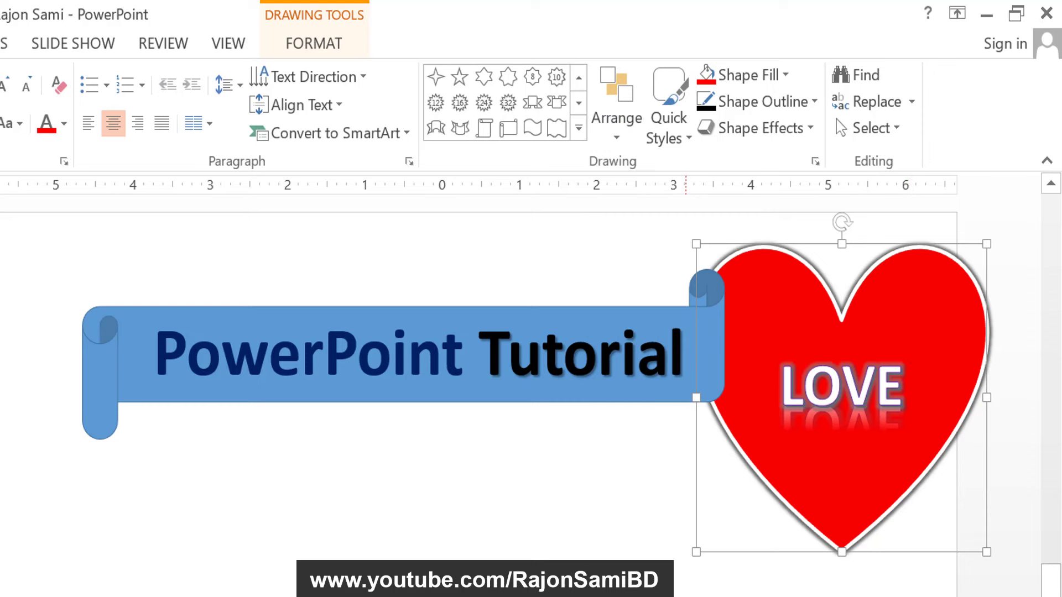
click(626, 133)
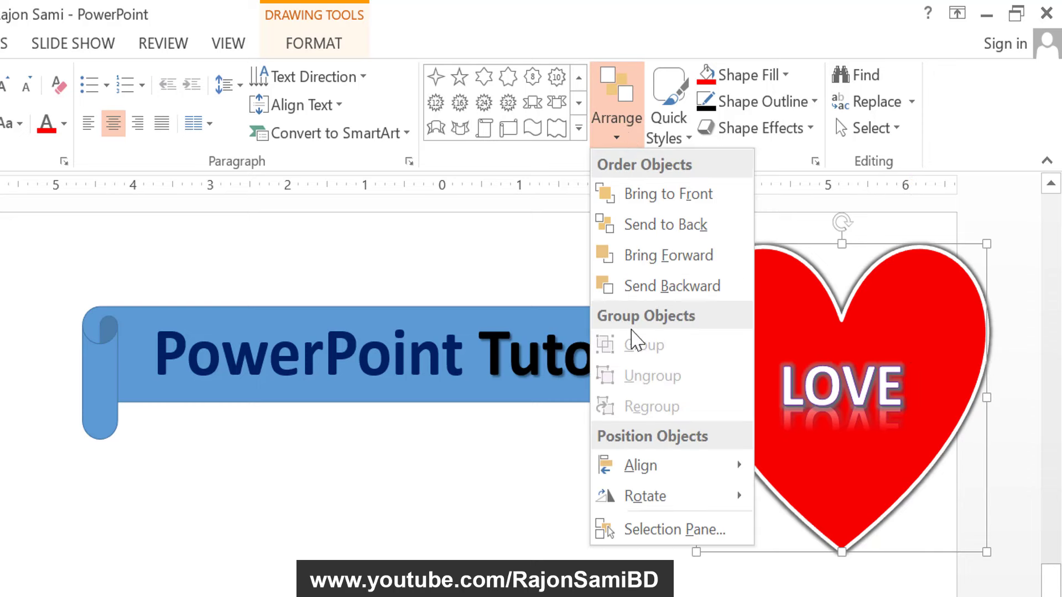
click(786, 315)
Drag the blue scroll shape so it sits behind the PowerPoint Tutorial title.
click(367, 517)
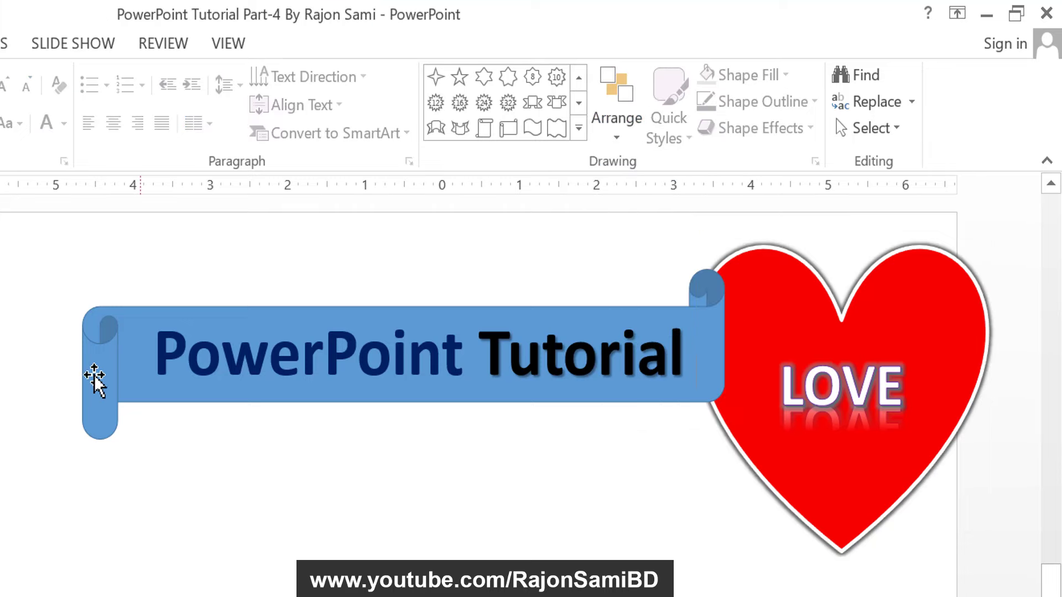
drag(94, 379, 179, 465)
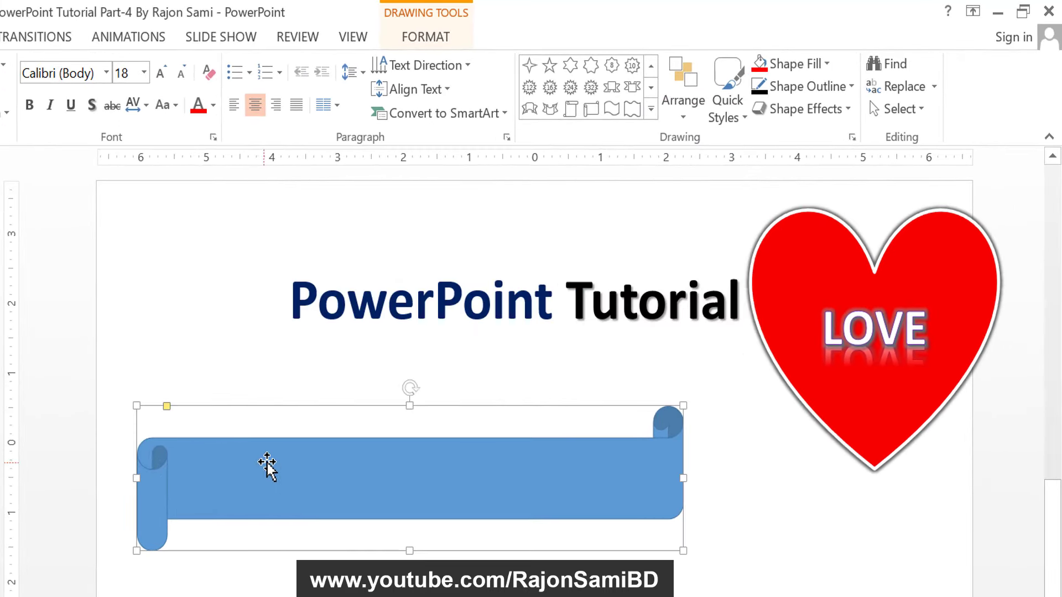
drag(280, 457, 371, 279)
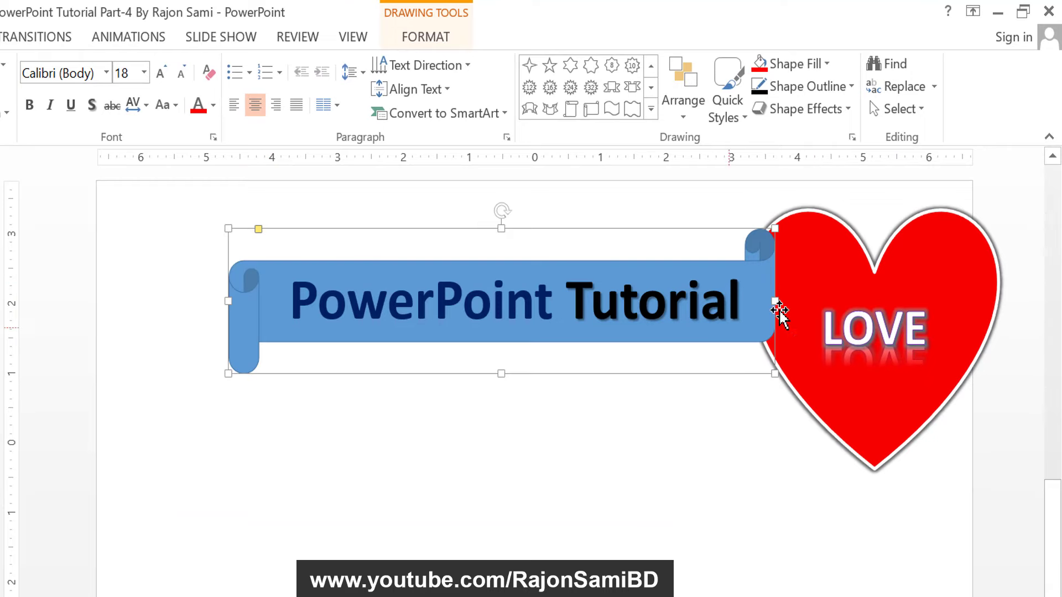
click(683, 103)
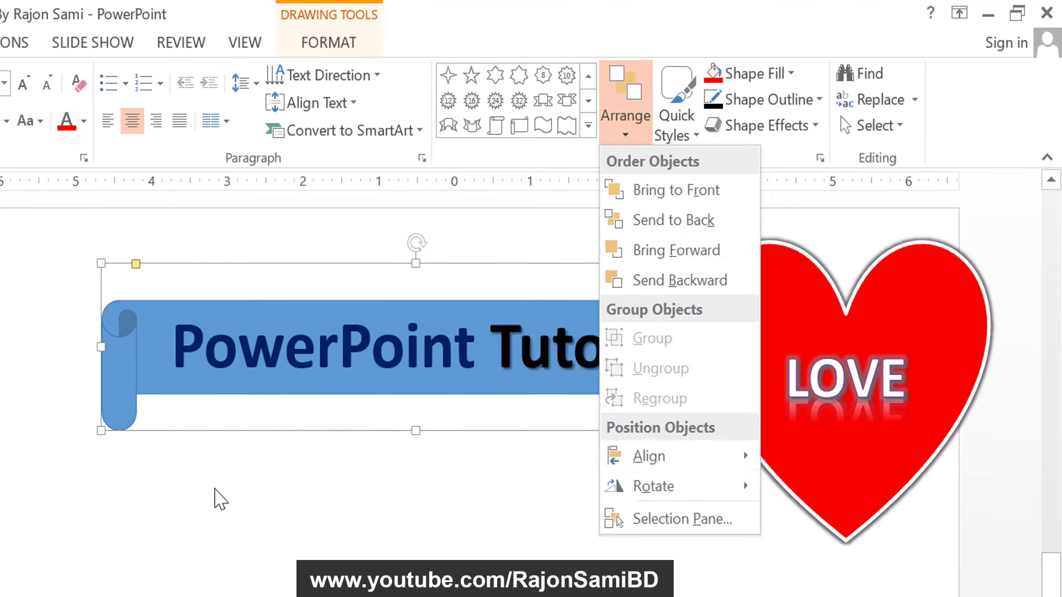
click(270, 403)
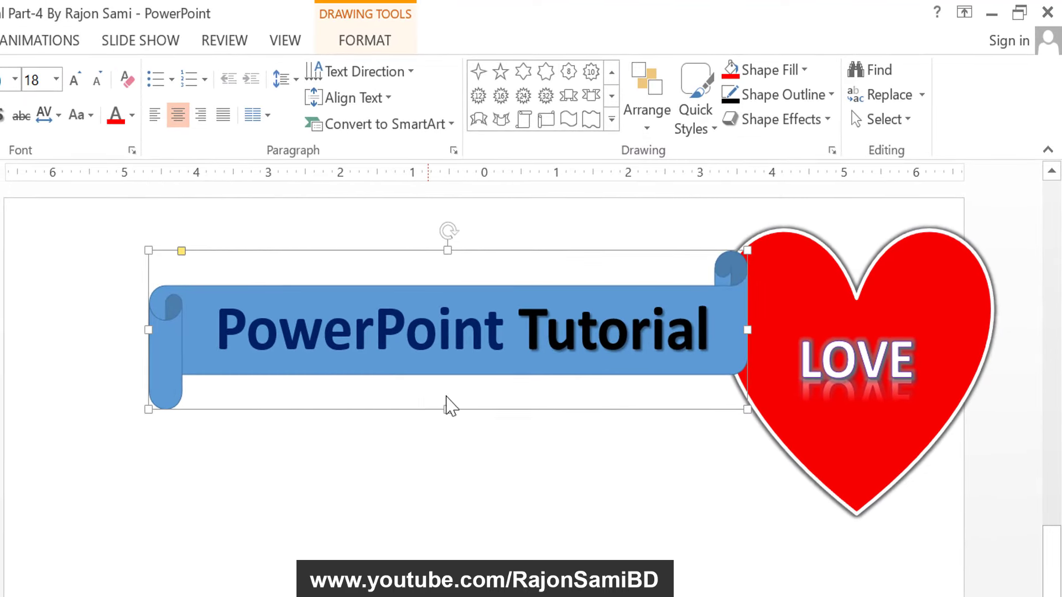
Add the red LOVE heart to the selection and group it with the scroll.
shift+click(939, 271)
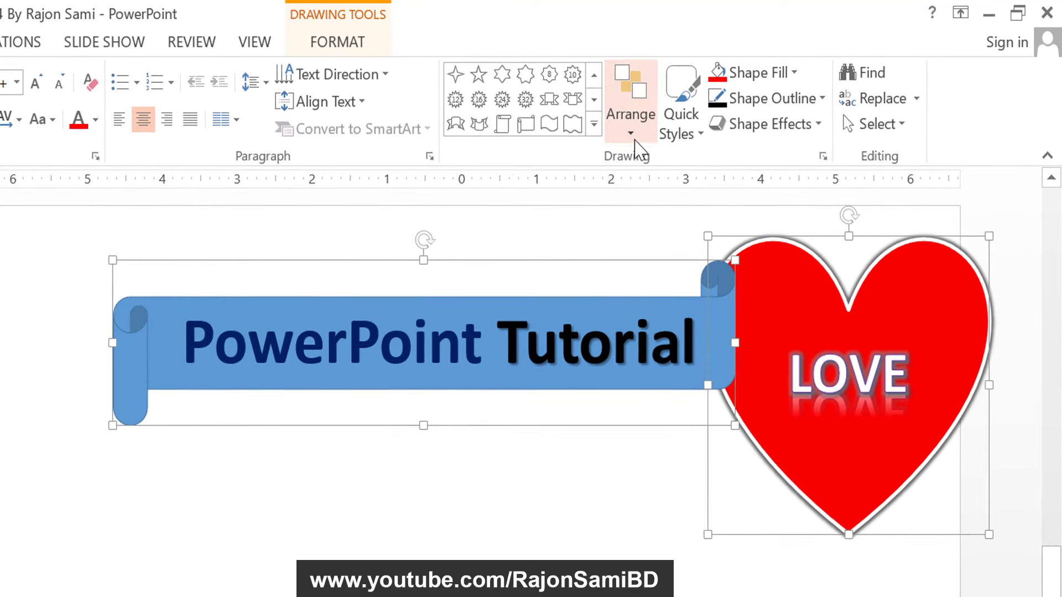
click(647, 129)
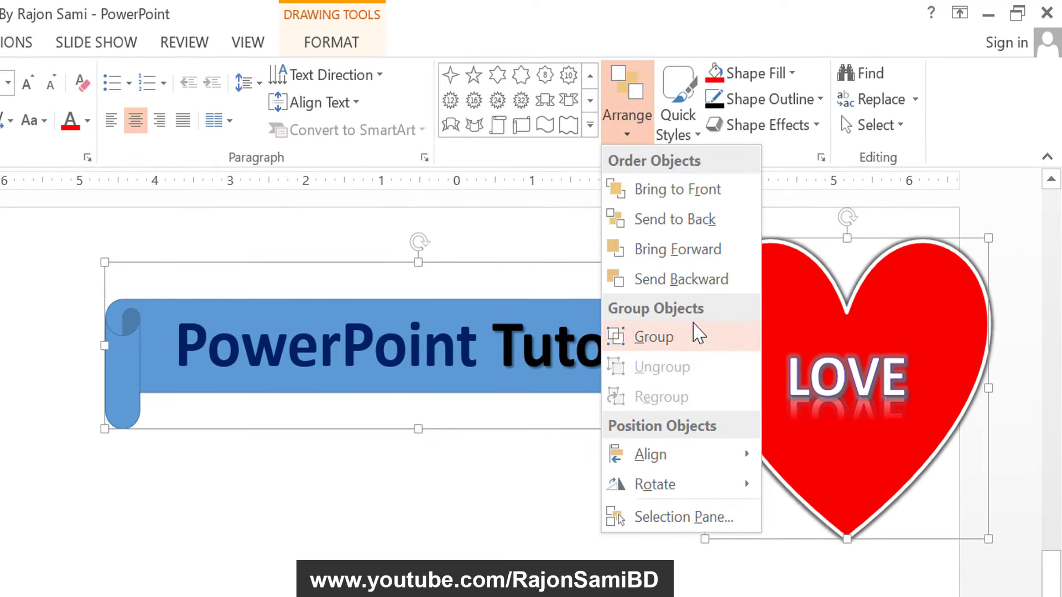
click(614, 349)
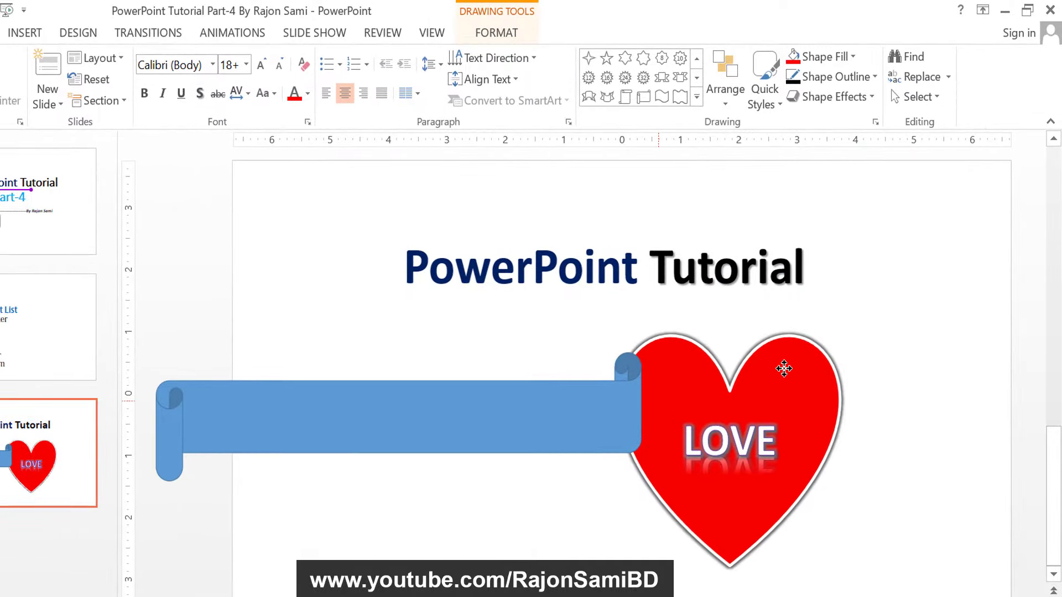
Drag the scroll-and-heart group up-left until the scroll lies behind the PowerPoint Tutorial title.
mouse_move(663, 410)
mouse_down()
mouse_move(802, 379)
mouse_move(785, 372)
mouse_up()
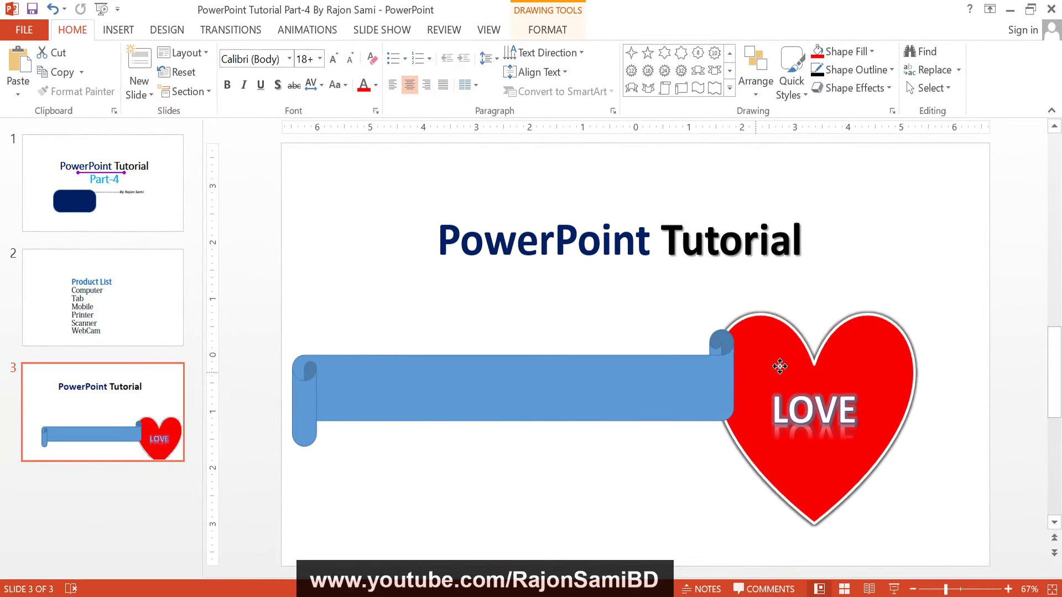
click(579, 265)
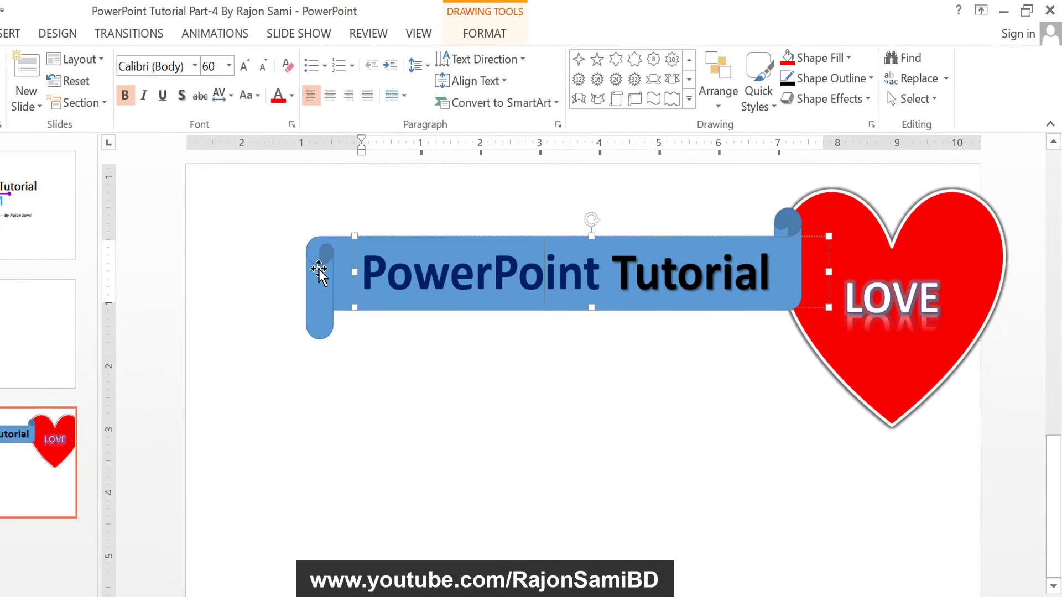
click(327, 283)
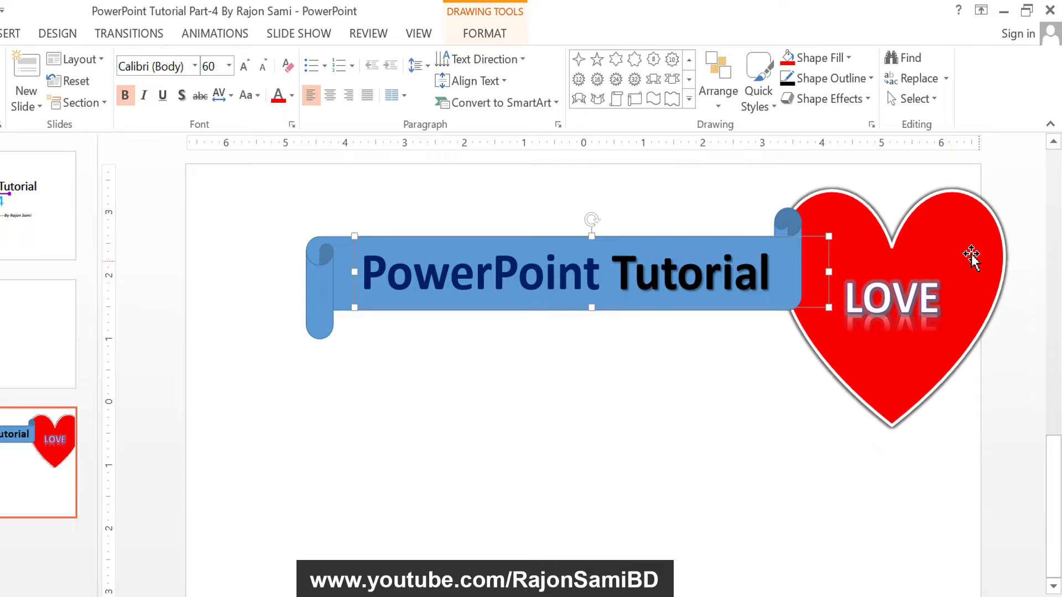
click(952, 237)
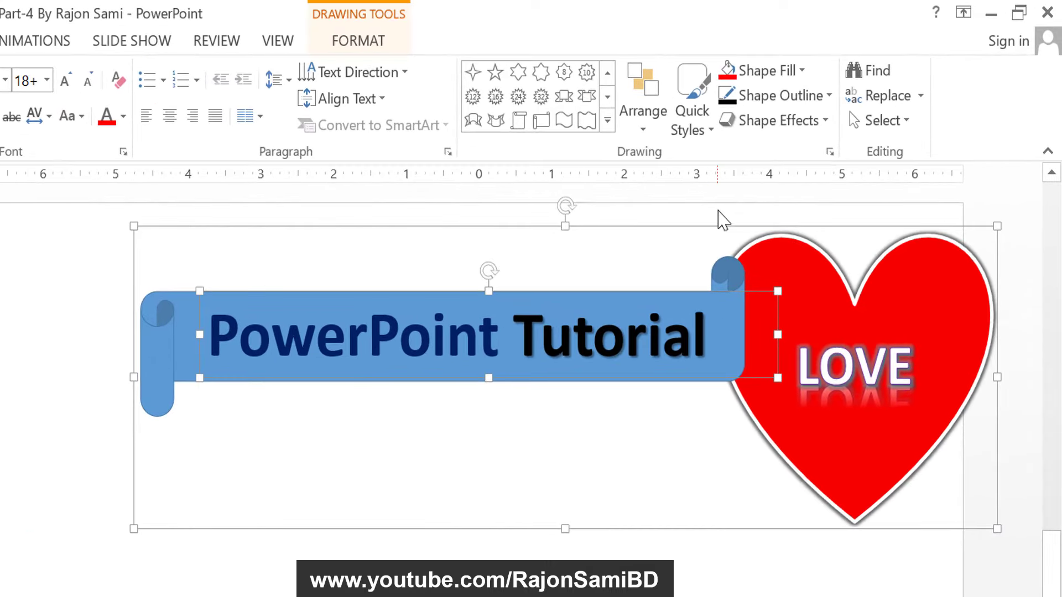
click(647, 108)
click(686, 345)
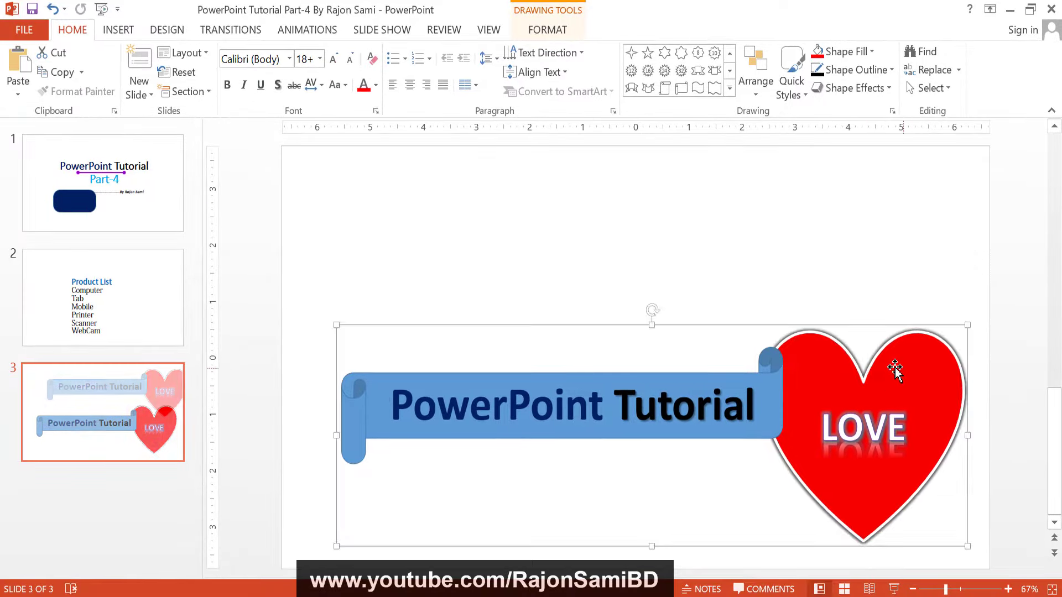
drag(895, 368, 957, 225)
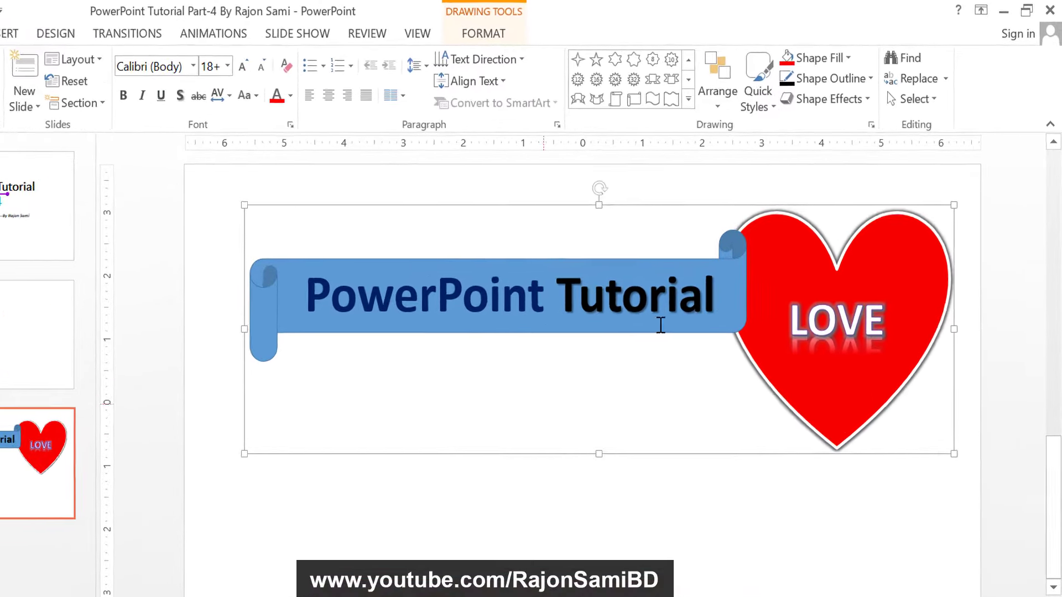
Ungroup the scroll and heart and move them below the title.
click(704, 112)
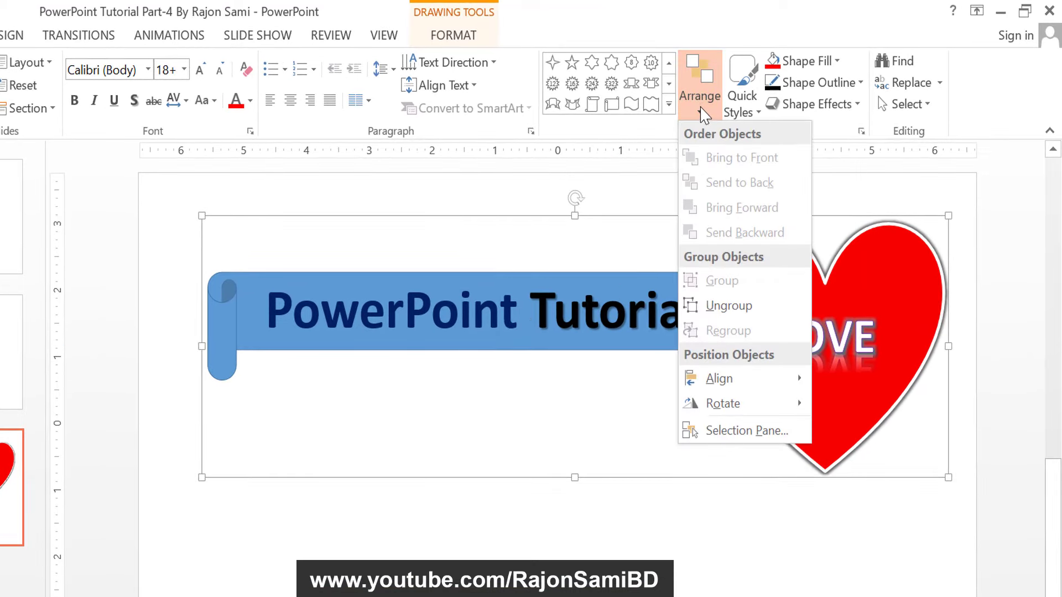
click(739, 307)
click(676, 462)
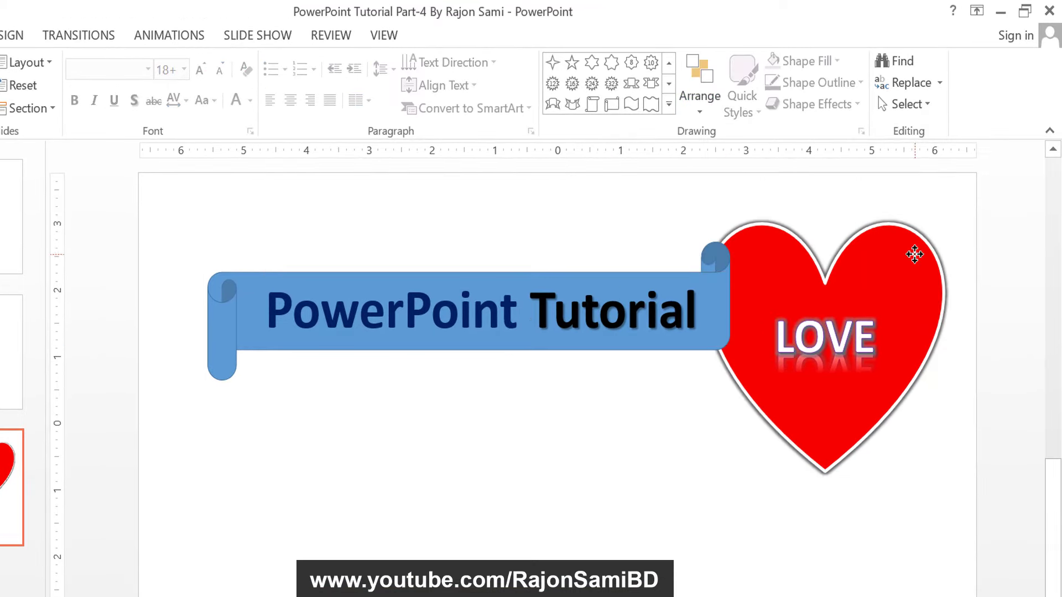
mouse_move(963, 340)
mouse_down()
mouse_move(826, 396)
mouse_move(858, 412)
mouse_up()
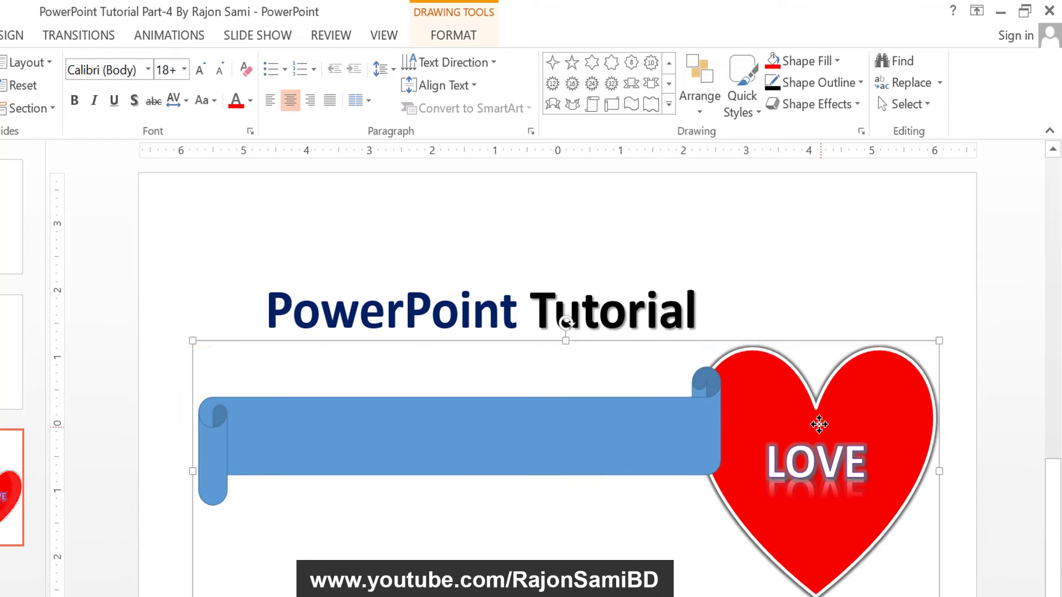
click(650, 417)
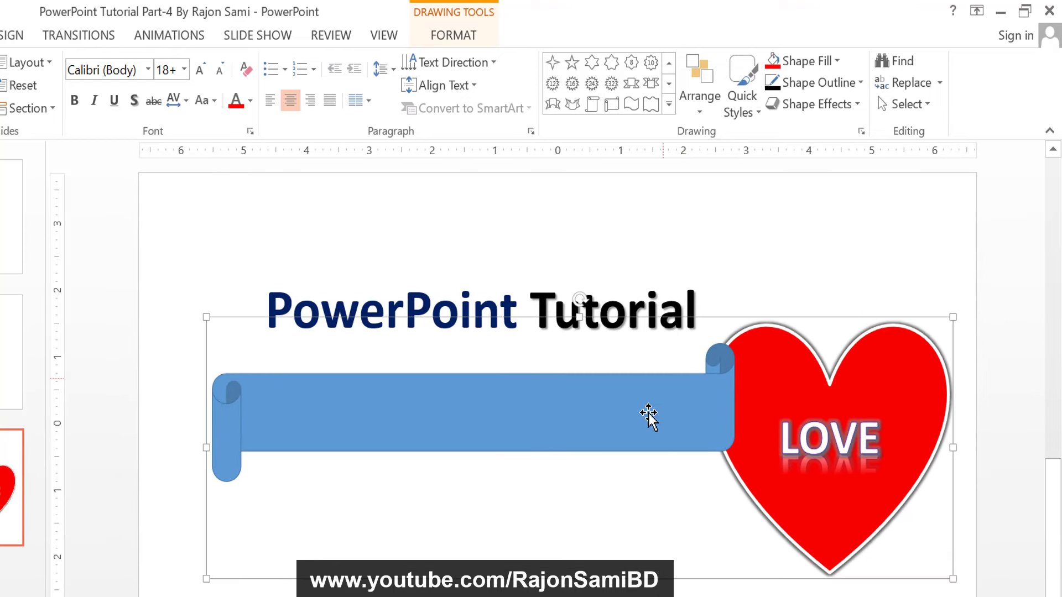
Lift the heart to the top right, then regroup the shapes and move them lower.
click(700, 108)
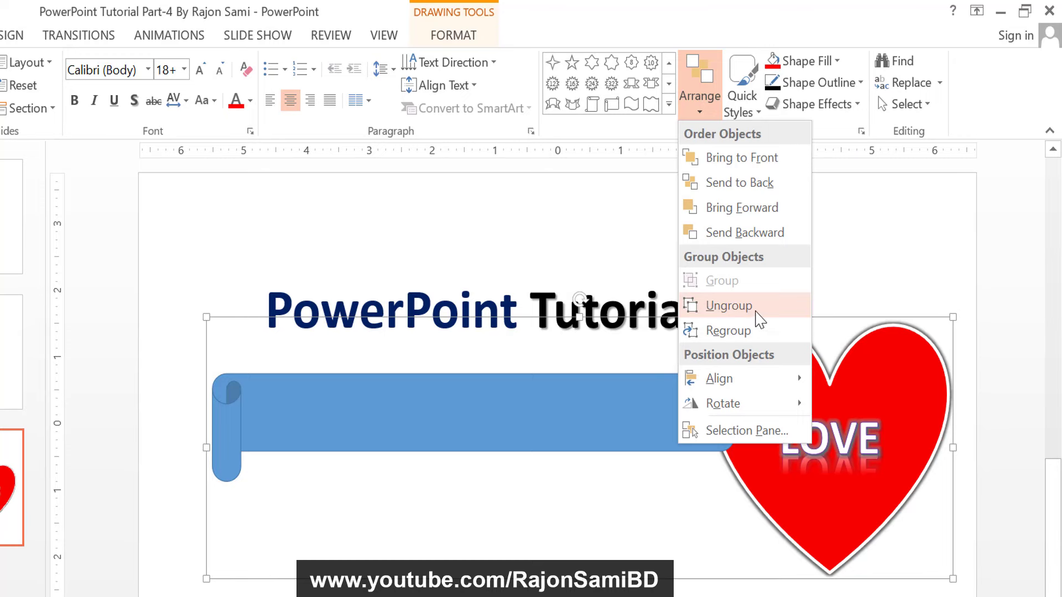
click(759, 320)
mouse_move(912, 379)
mouse_down()
mouse_move(898, 360)
mouse_move(943, 237)
mouse_up()
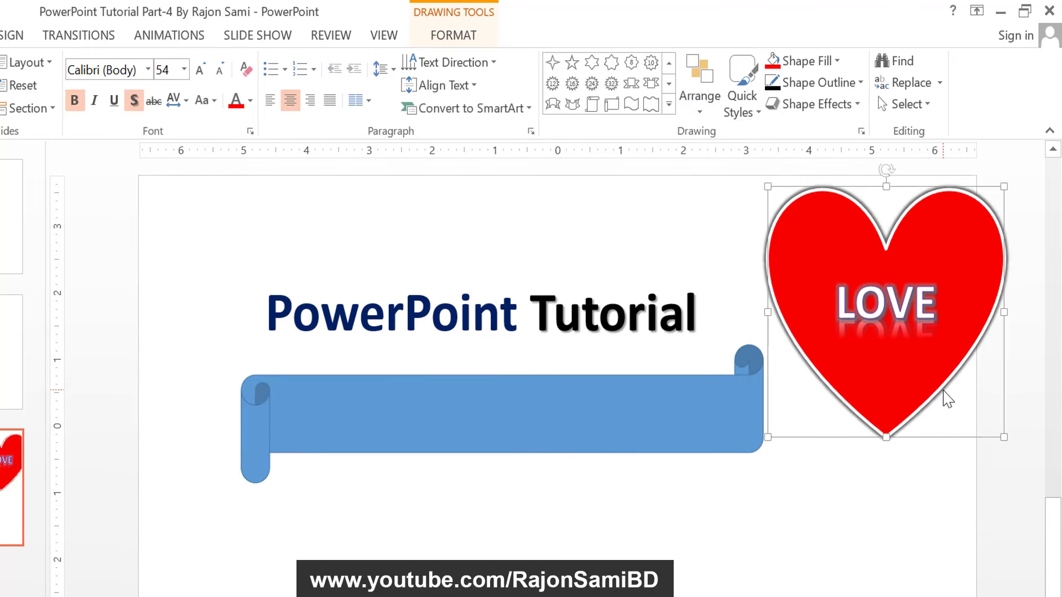
click(707, 108)
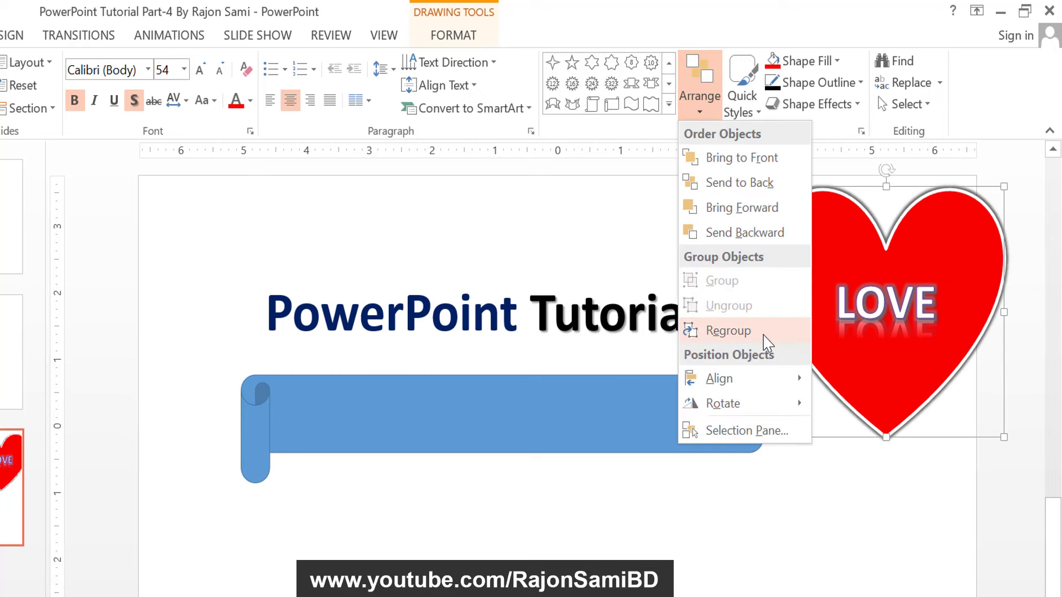
click(729, 330)
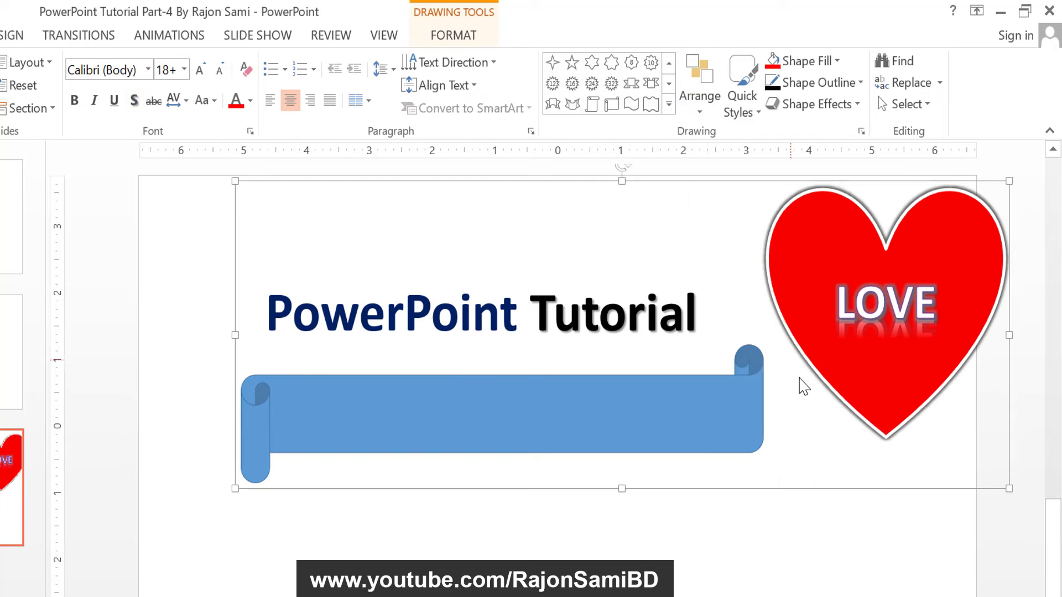
drag(873, 266, 878, 319)
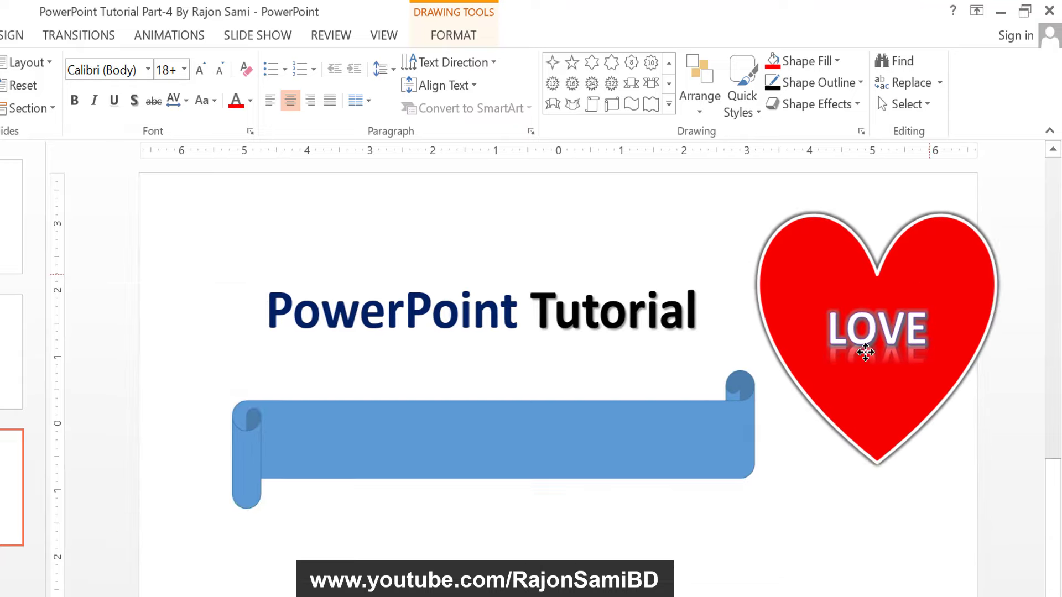
Ungroup the shapes again and place the blue scroll back behind the title text.
click(700, 97)
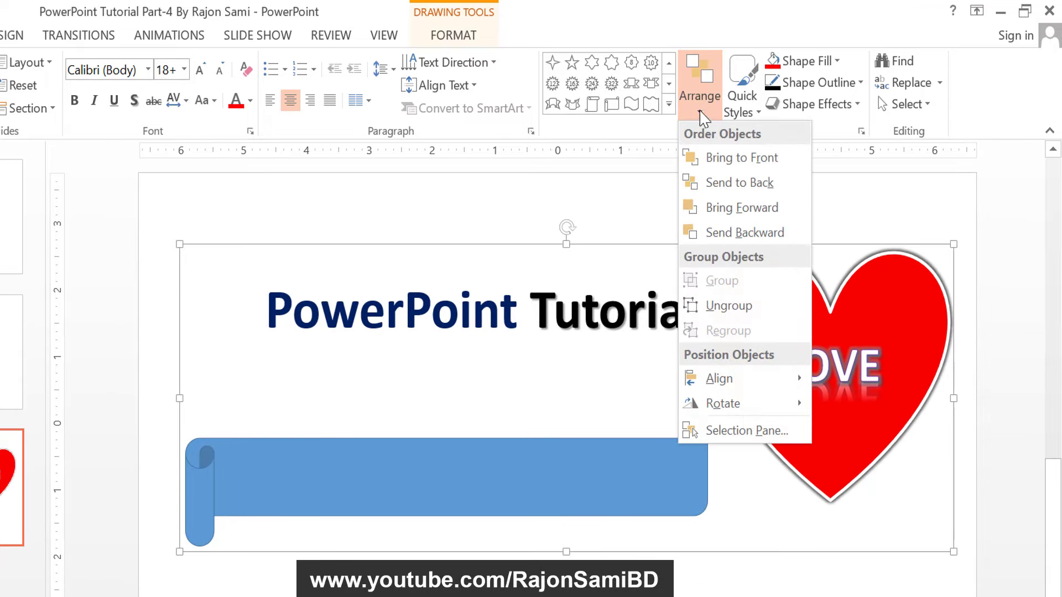
click(751, 318)
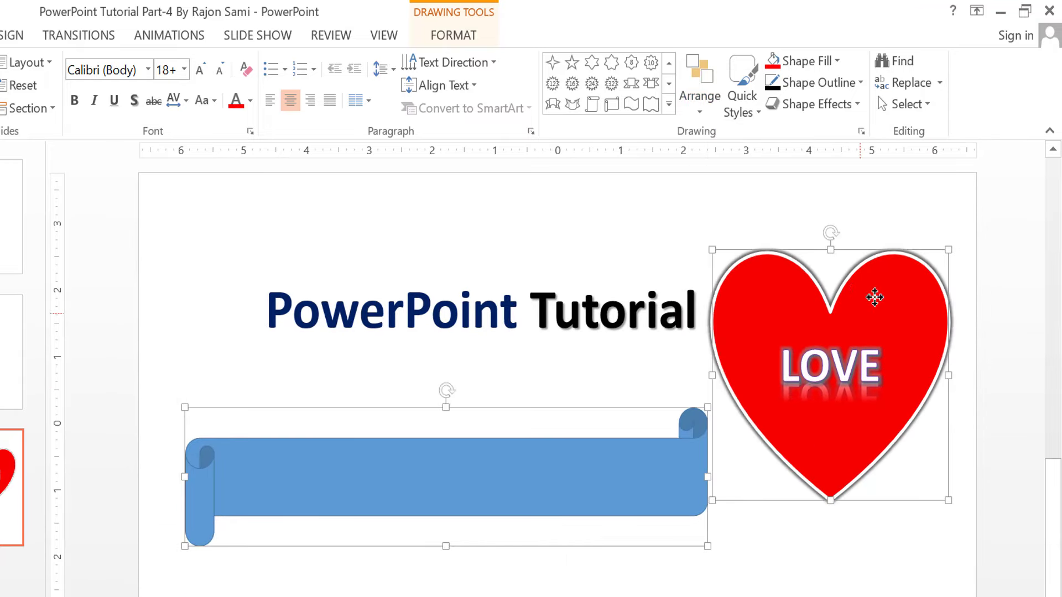
click(829, 277)
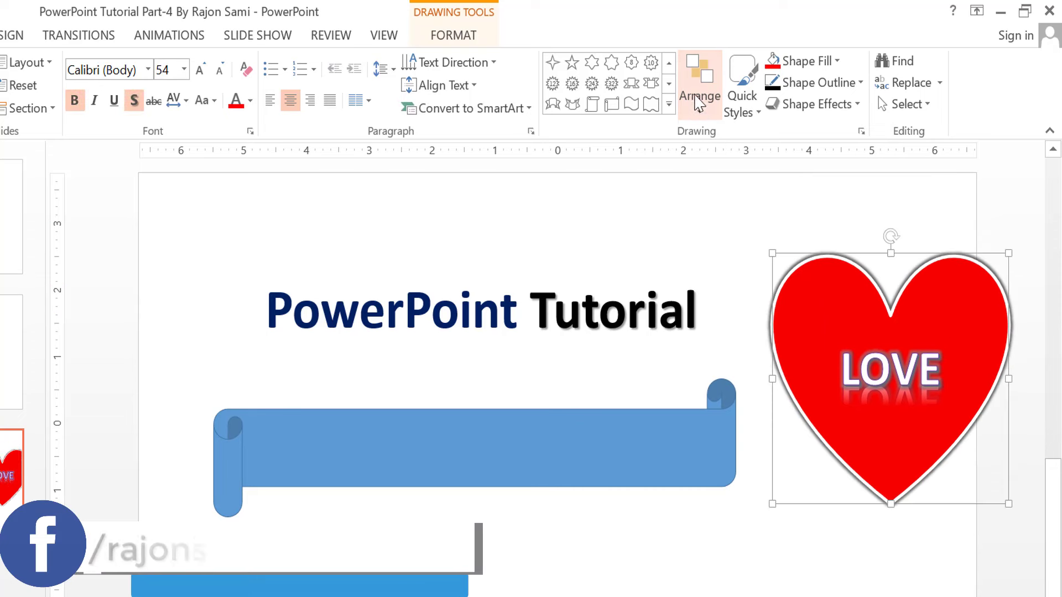
click(699, 97)
mouse_move(719, 379)
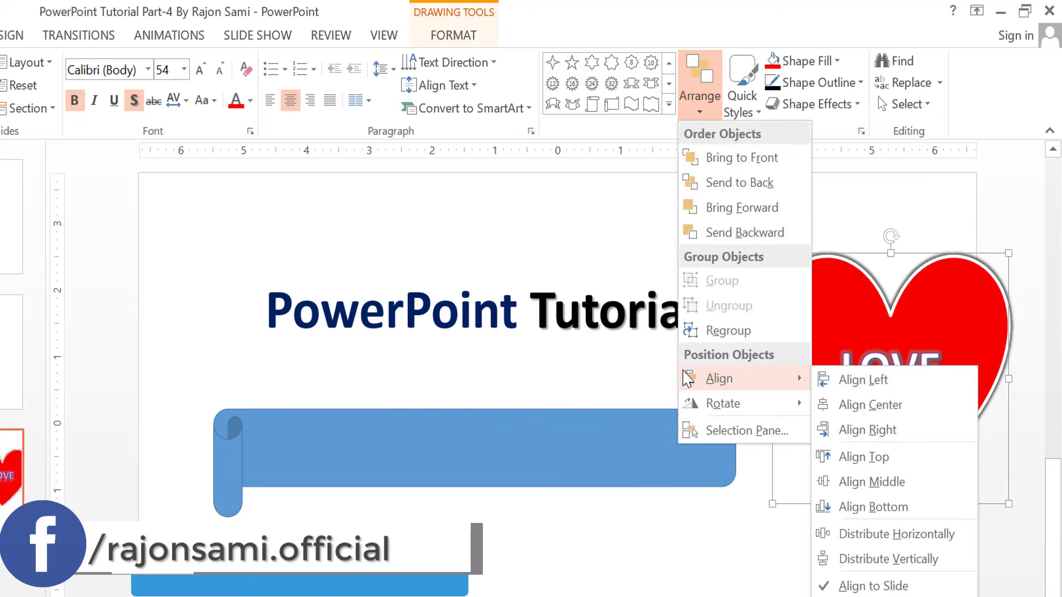
click(553, 191)
drag(618, 428, 629, 289)
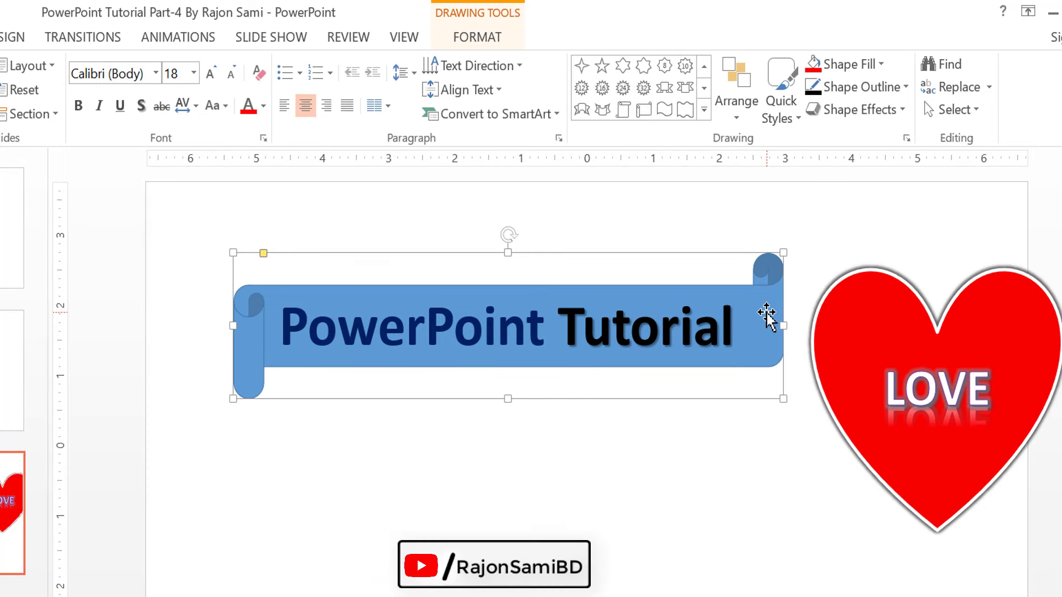
Fill the scroll banner with olive green via Shape Fill, then select the red heart.
click(478, 36)
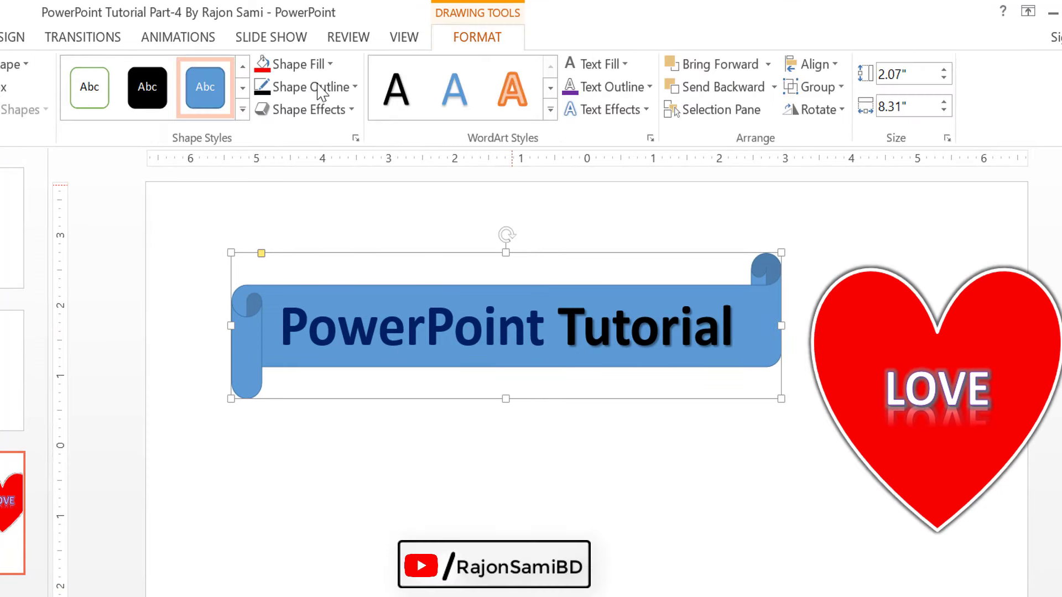
click(315, 64)
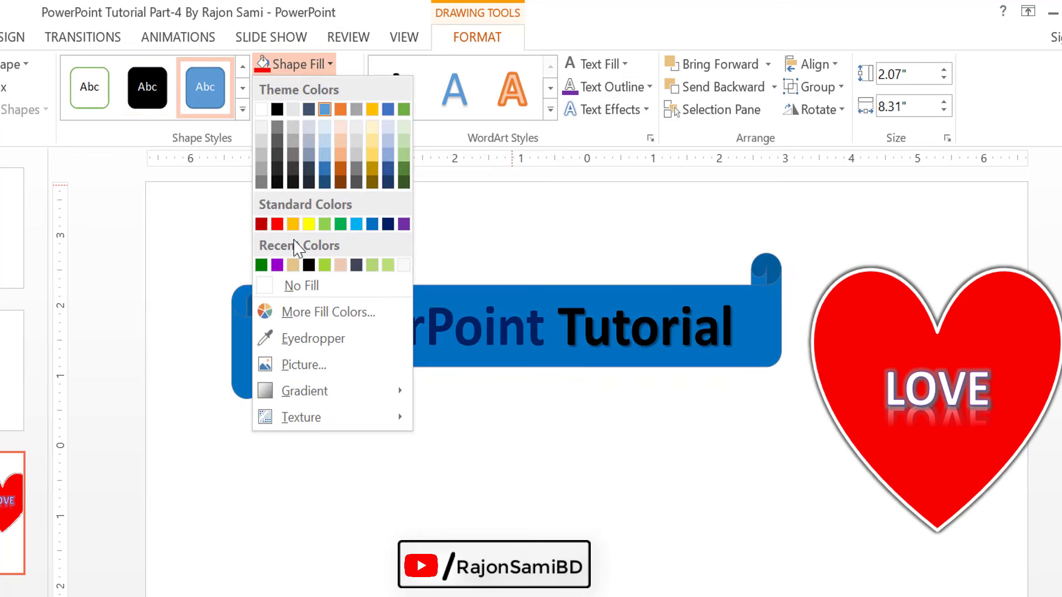
click(404, 170)
click(631, 479)
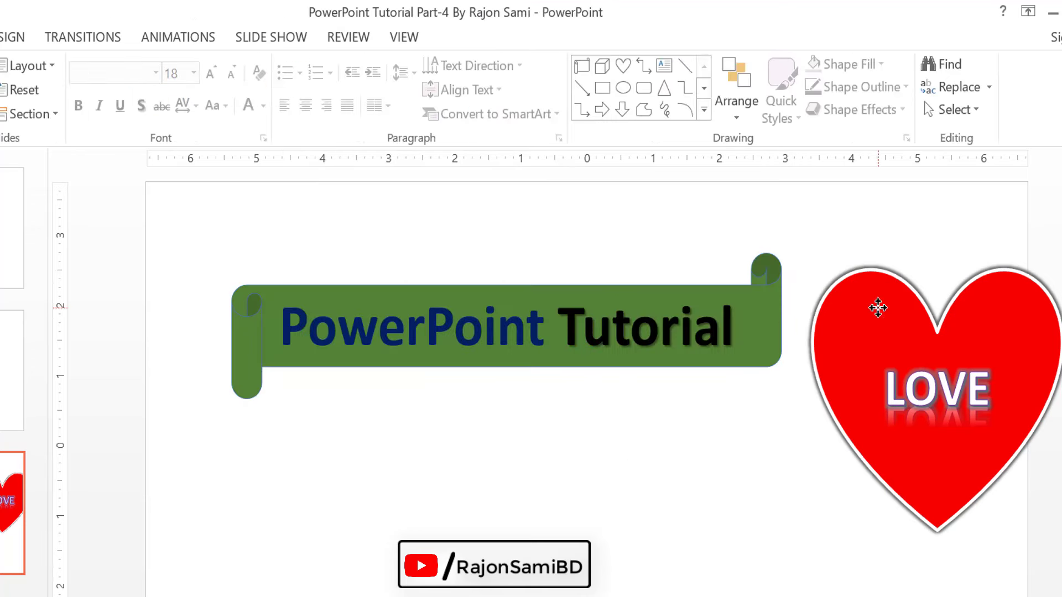
click(878, 308)
click(515, 37)
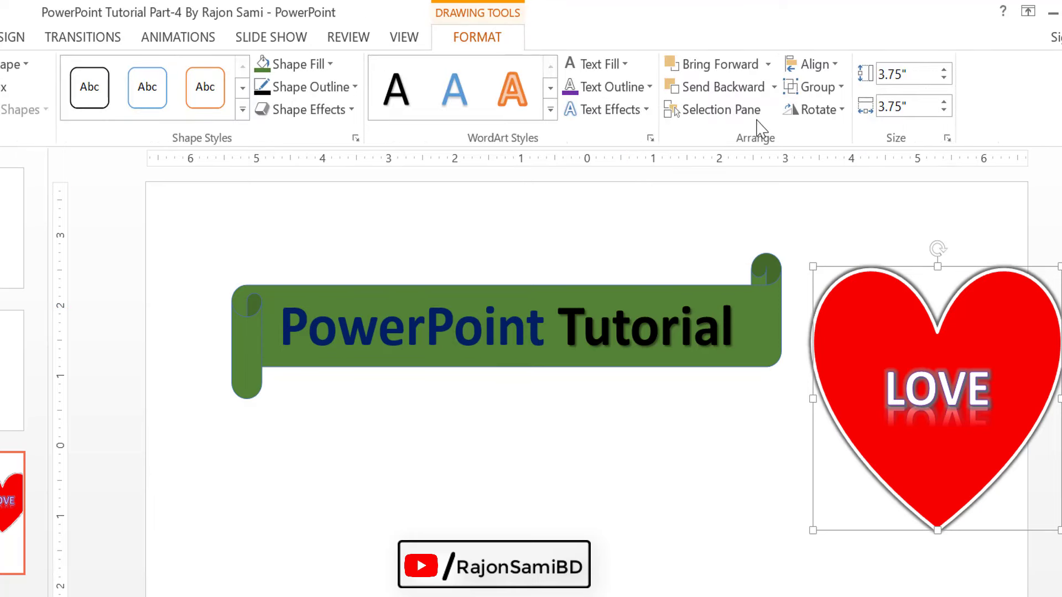
Select the title box from the Selection Pane and nudge it down onto the green banner.
click(770, 66)
click(770, 67)
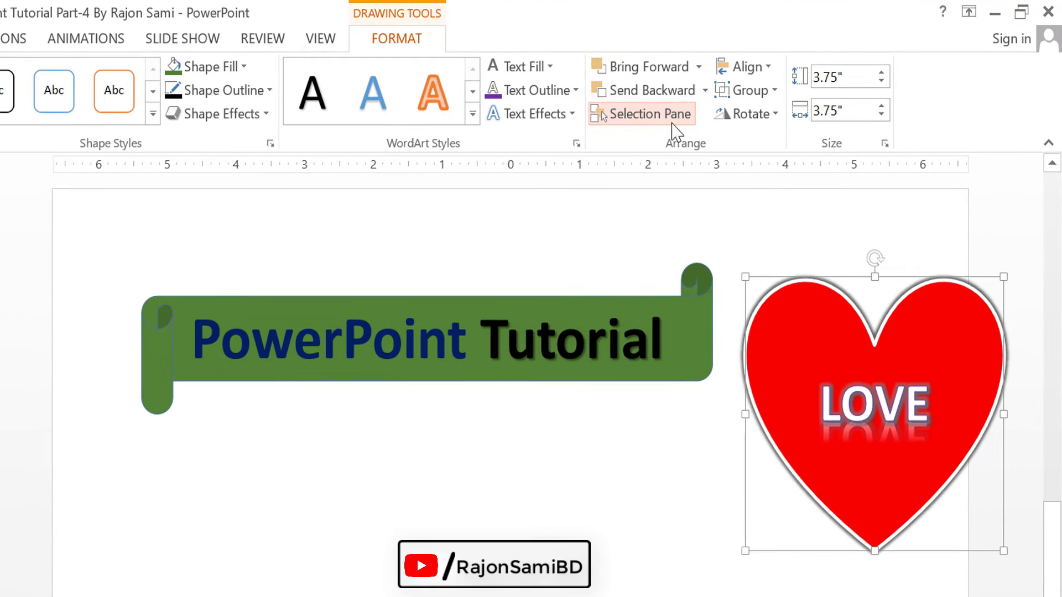
click(650, 113)
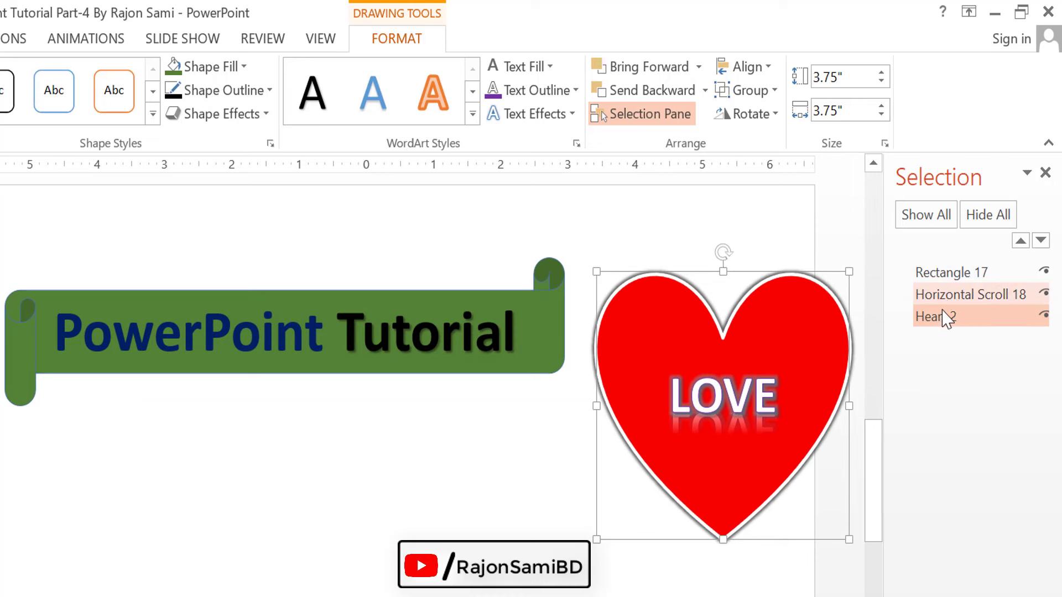
click(949, 273)
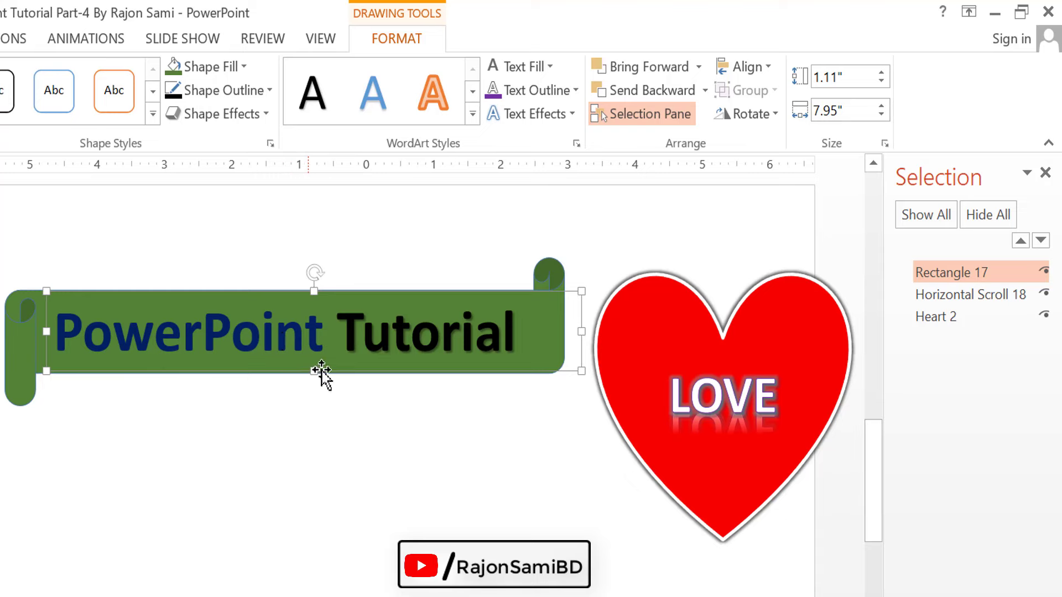
key(Down)
key(Down)
key(Down)
key(Down)
key(Down)
key(Down)
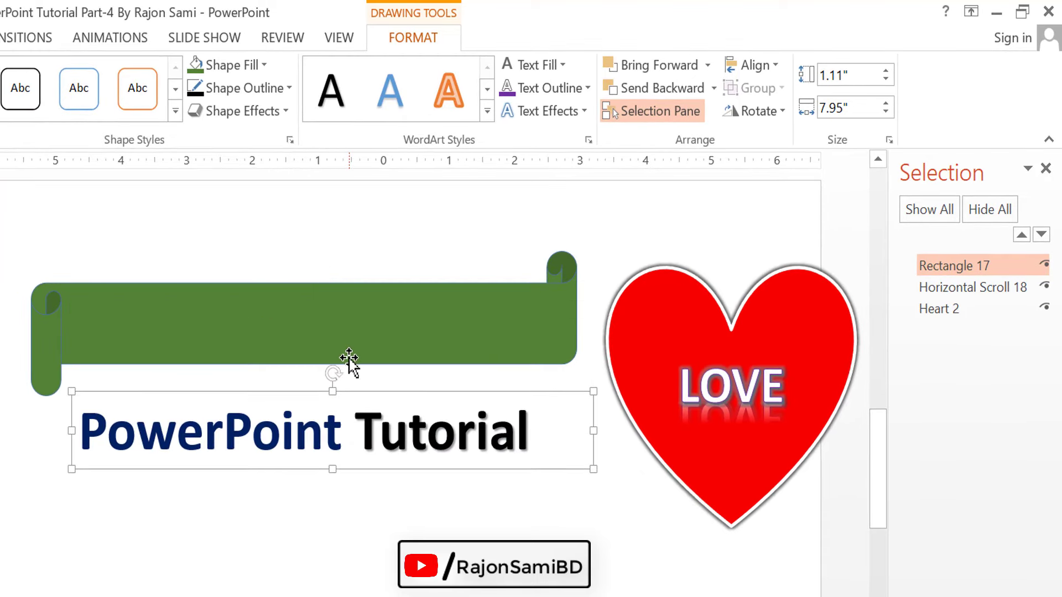
key(Up)
key(Up)
key(Up)
key(Up)
key(Up)
key(Up)
key(Up)
key(Up)
key(Up)
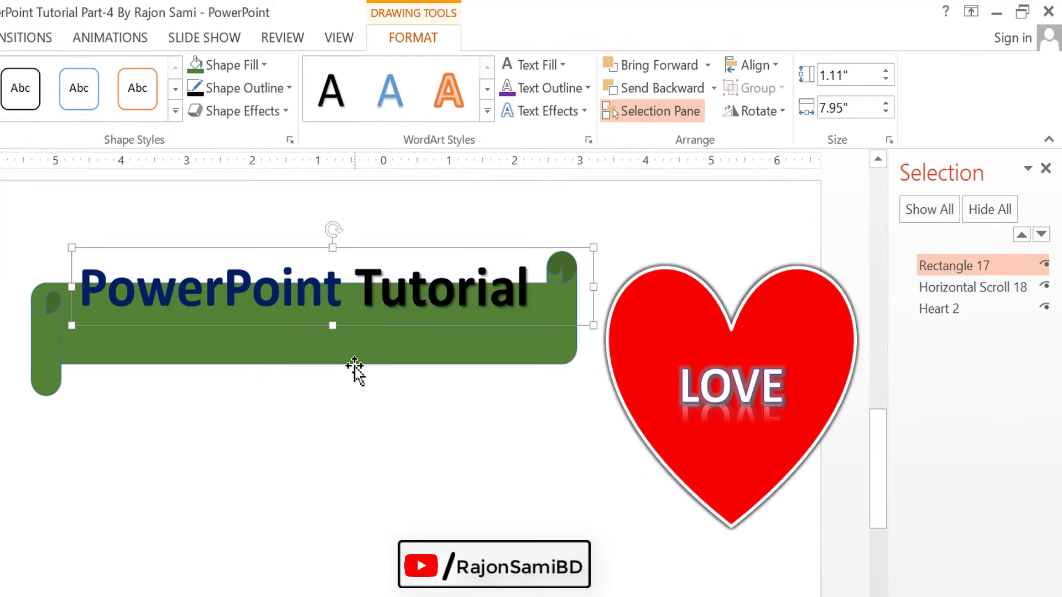
key(Down)
key(Down)
key(Down)
key(Down)
key(Down)
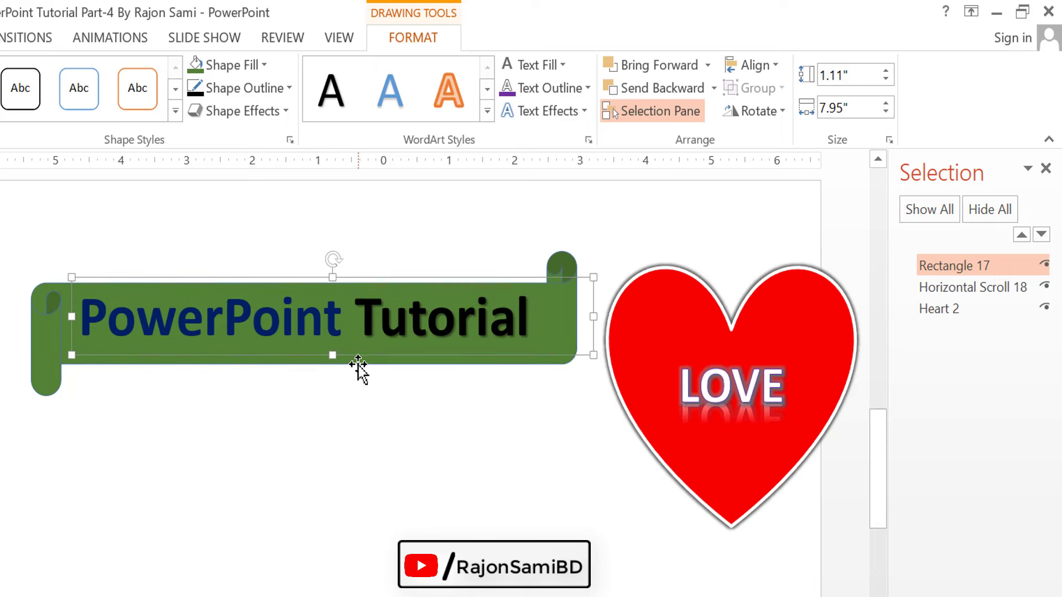
key(Down)
Shift the green scroll banner slightly left under the title, then deselect.
click(130, 446)
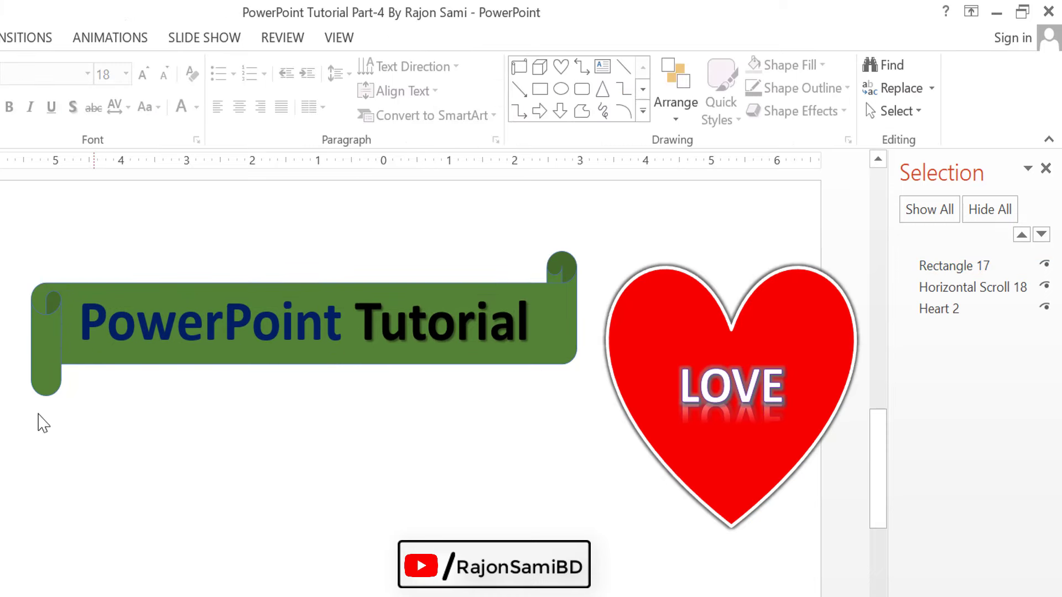
click(57, 319)
click(216, 470)
drag(47, 367, 35, 355)
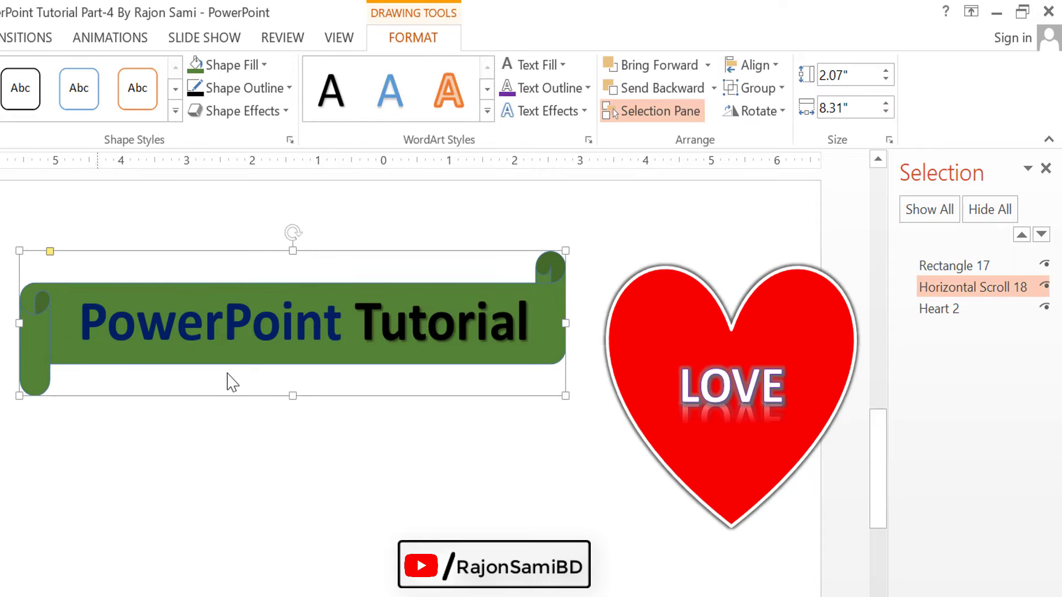
click(239, 327)
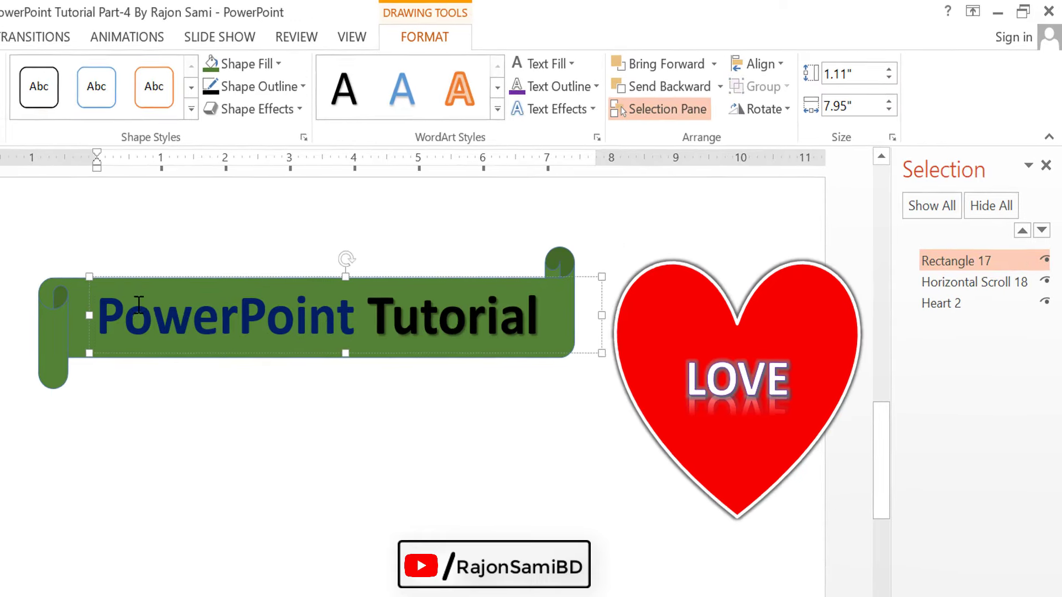
click(161, 252)
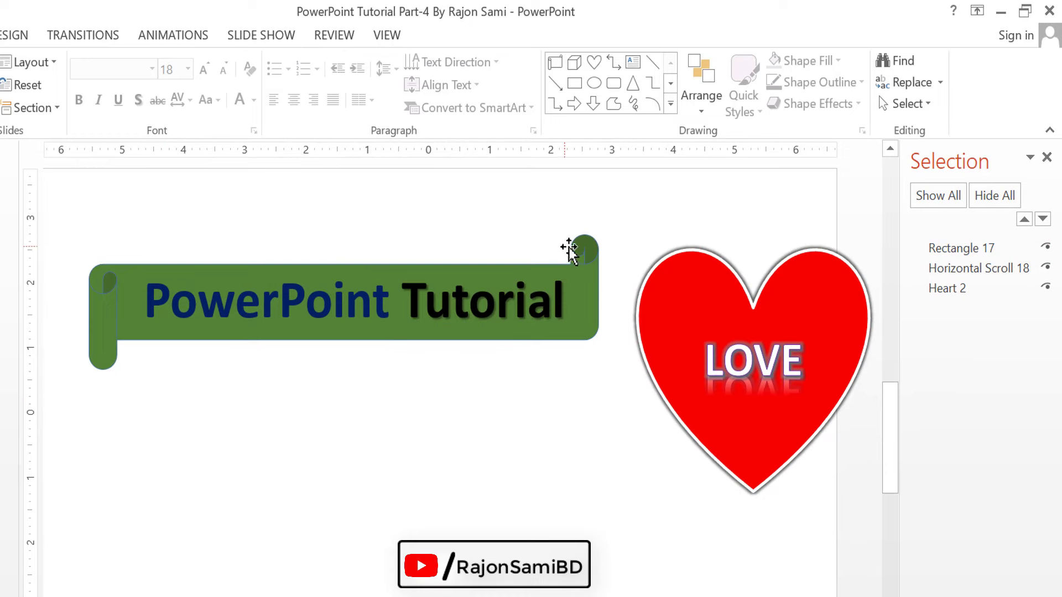
Pick Heart 2, Horizontal Scroll 18 and Rectangle 17 in the Selection Pane, then close it and deselect.
click(587, 243)
click(587, 247)
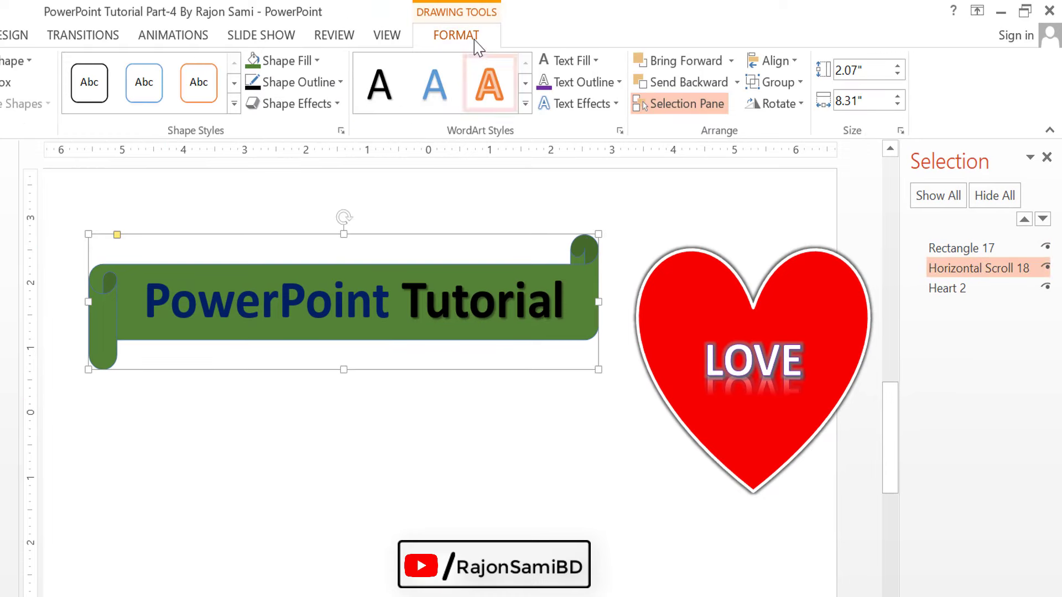
click(685, 105)
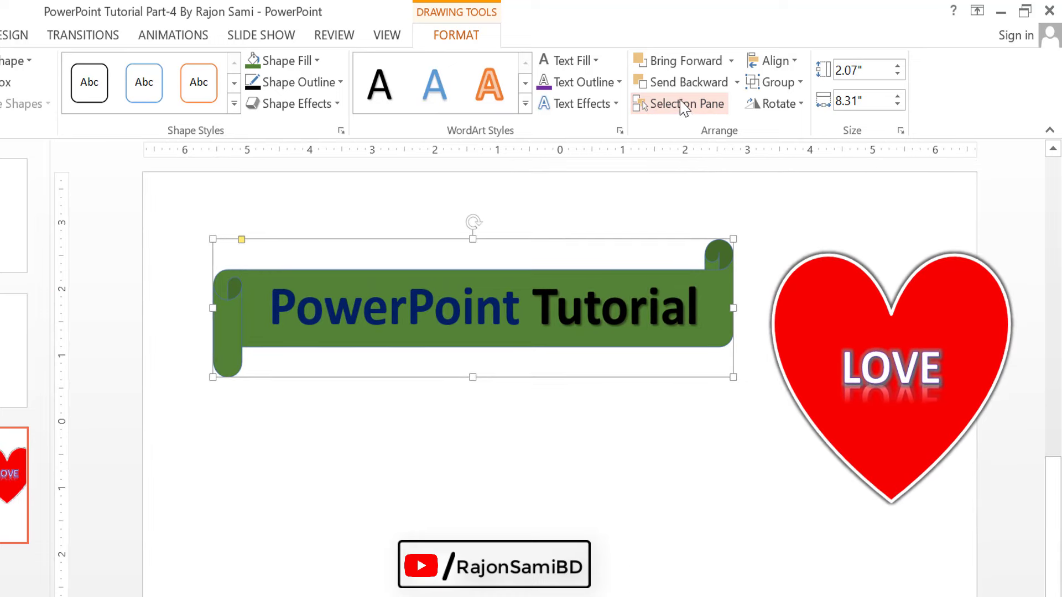
click(685, 106)
click(959, 290)
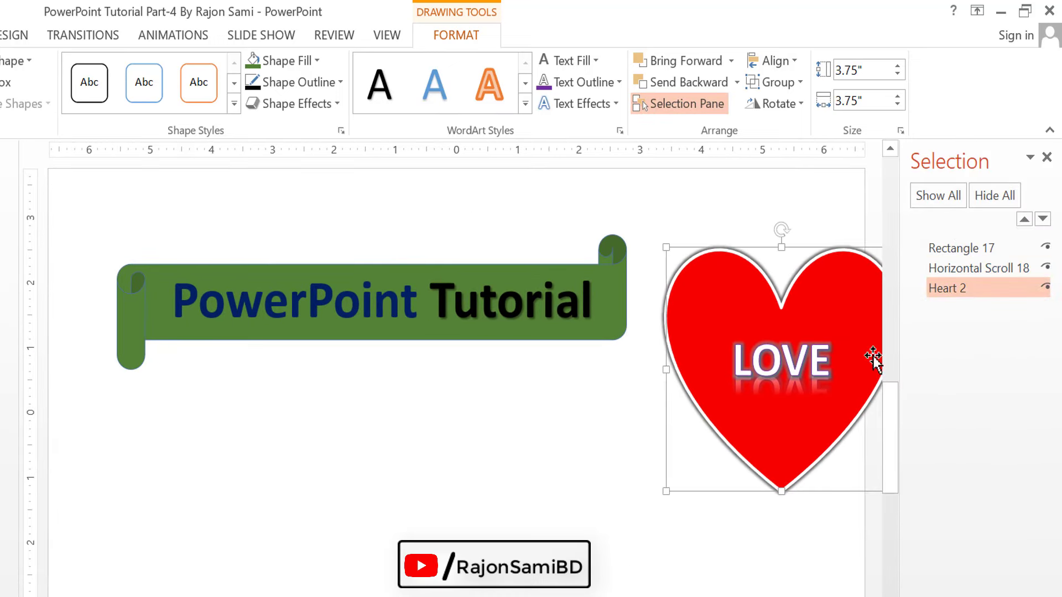
click(979, 269)
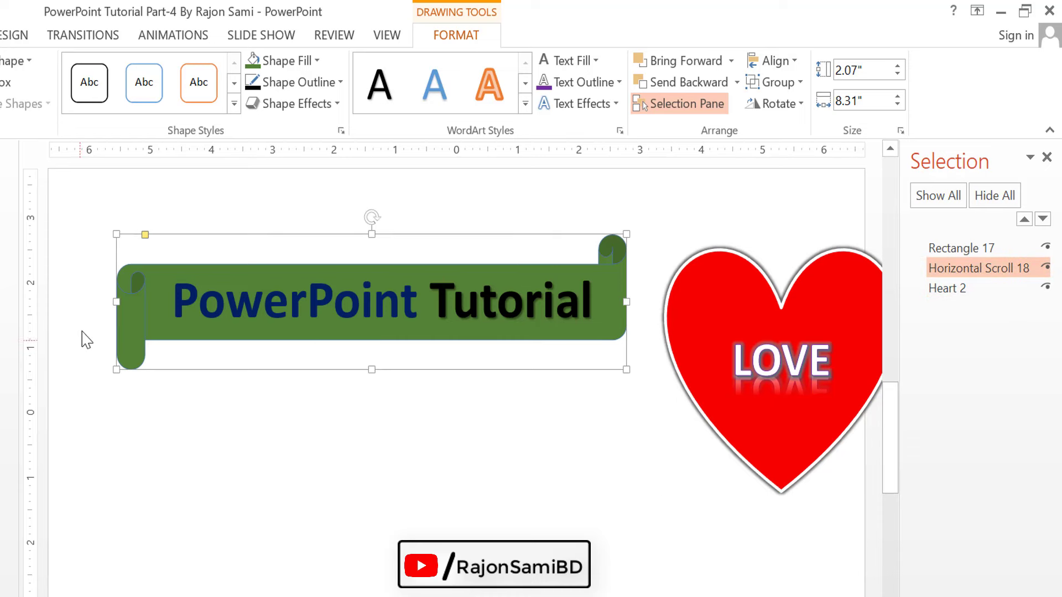
click(969, 250)
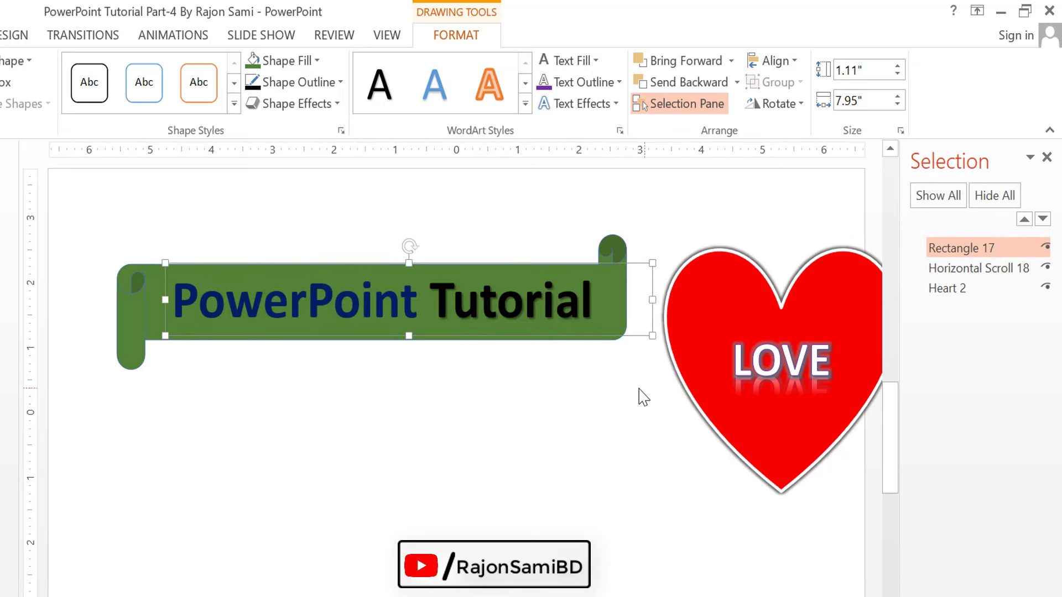
click(1047, 158)
click(510, 455)
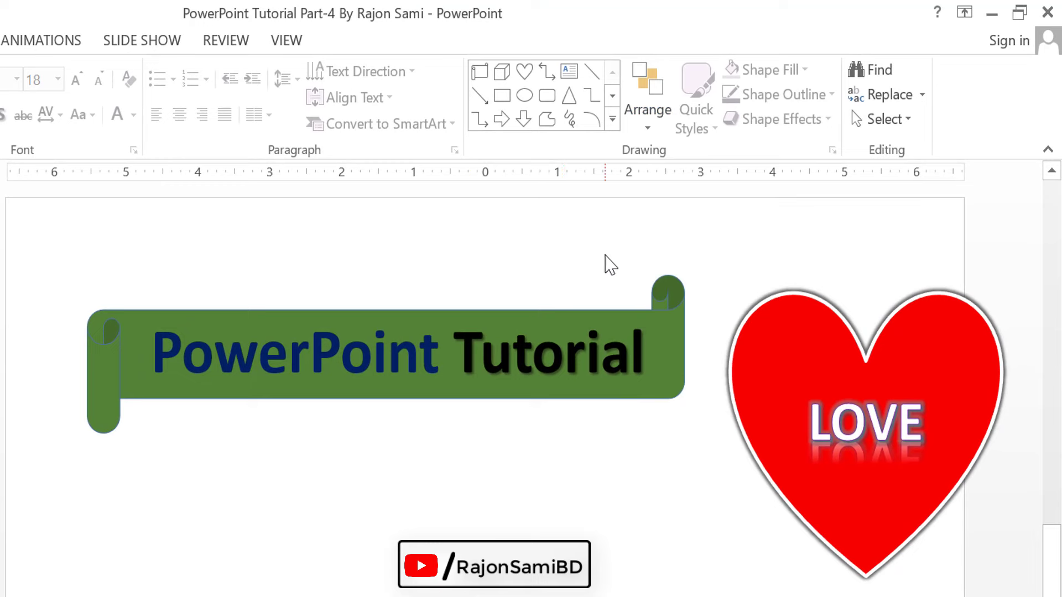
Align the LOVE heart left, then right, using Arrange > Align.
click(819, 313)
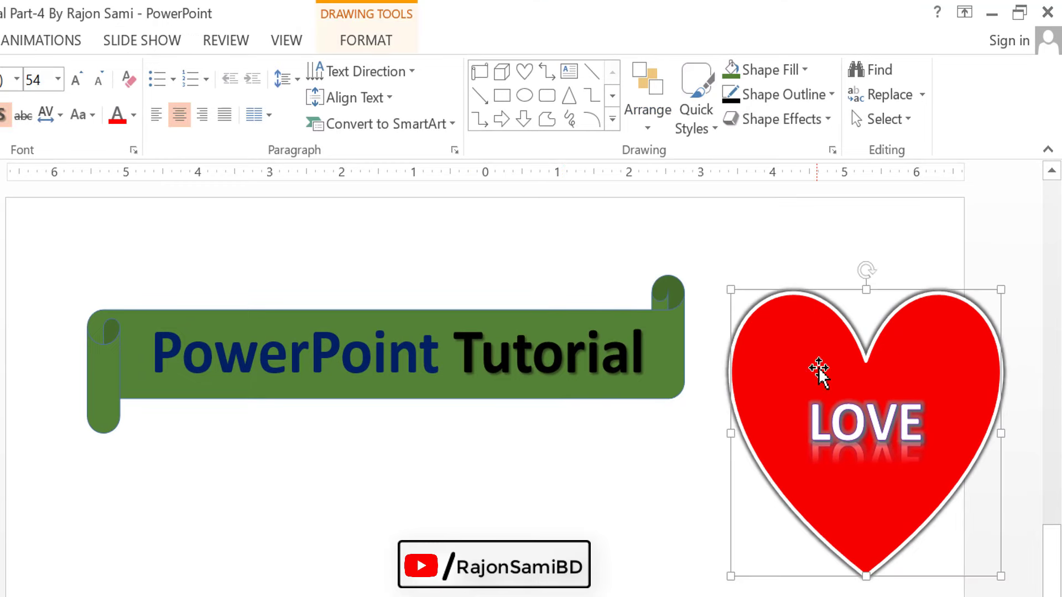
click(644, 130)
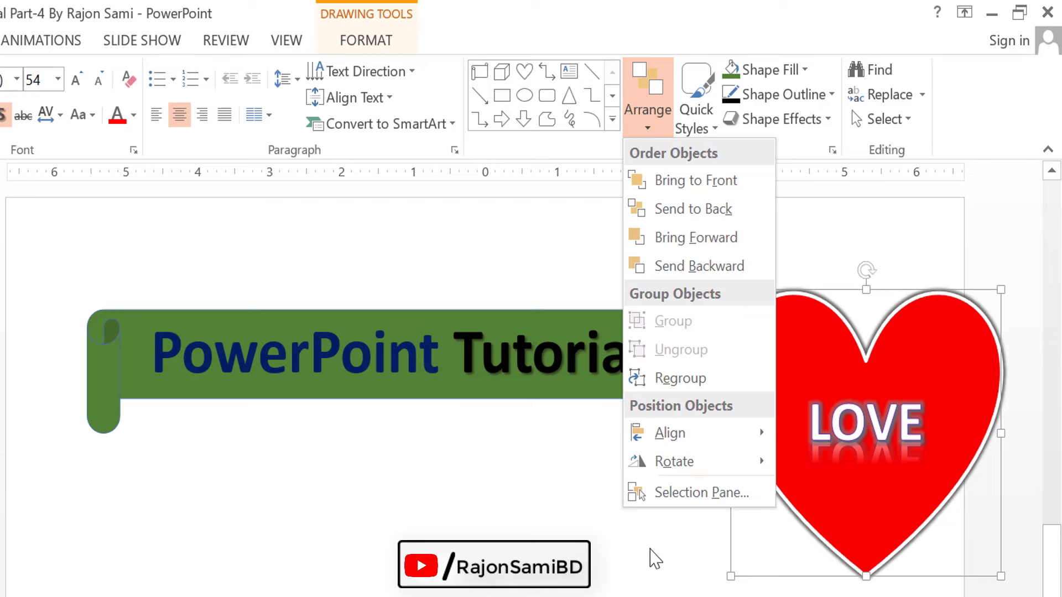
mouse_move(671, 433)
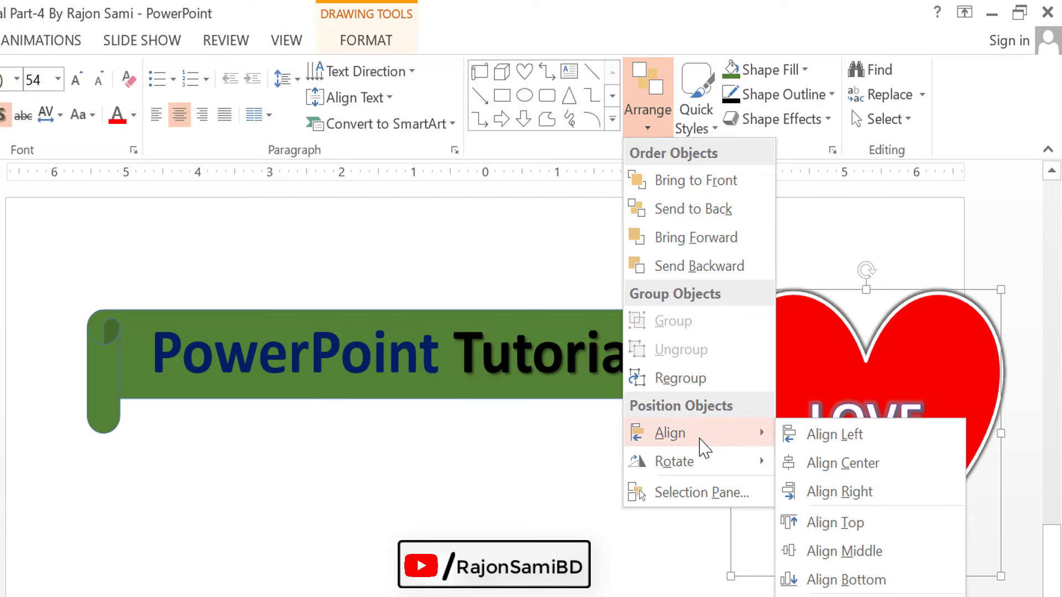
click(824, 437)
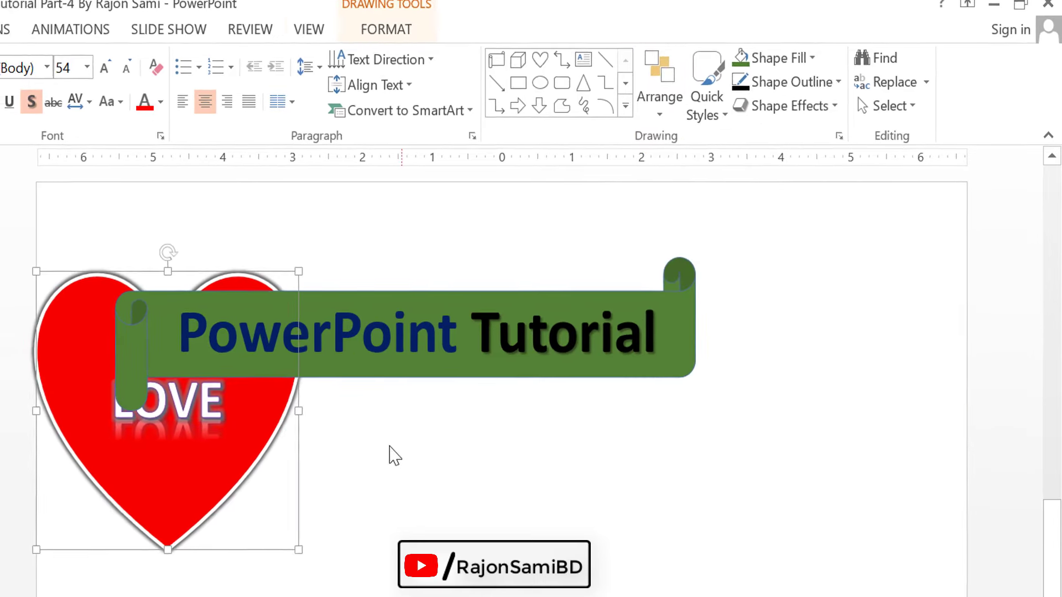
click(660, 92)
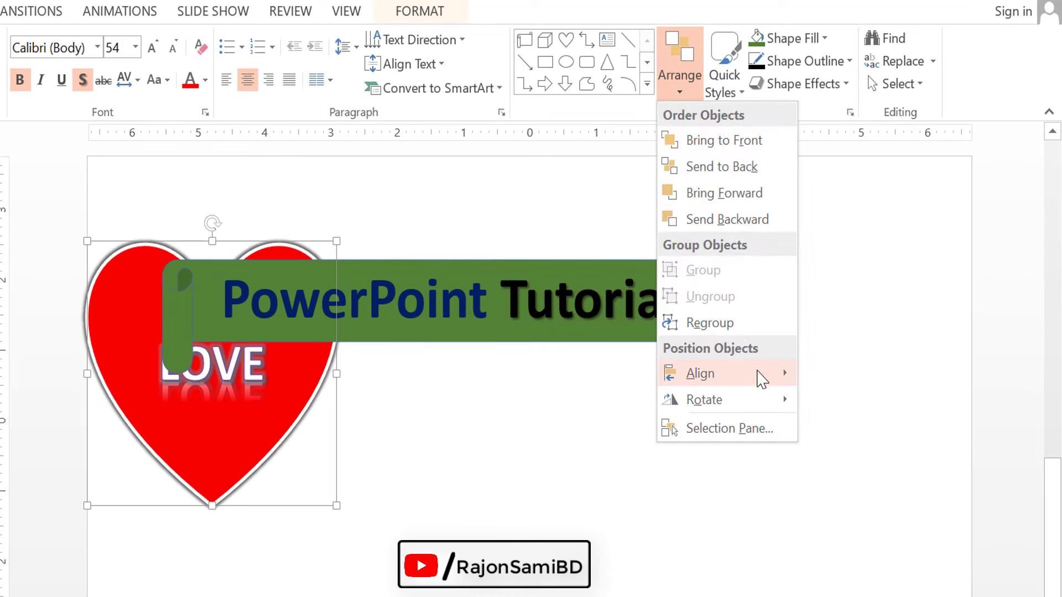
mouse_move(700, 373)
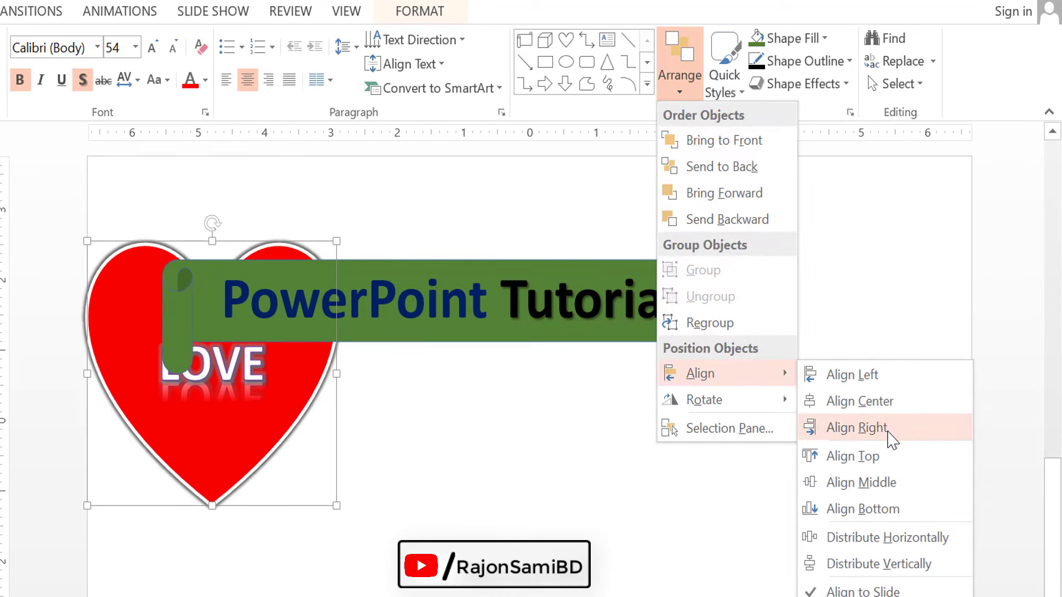
click(888, 437)
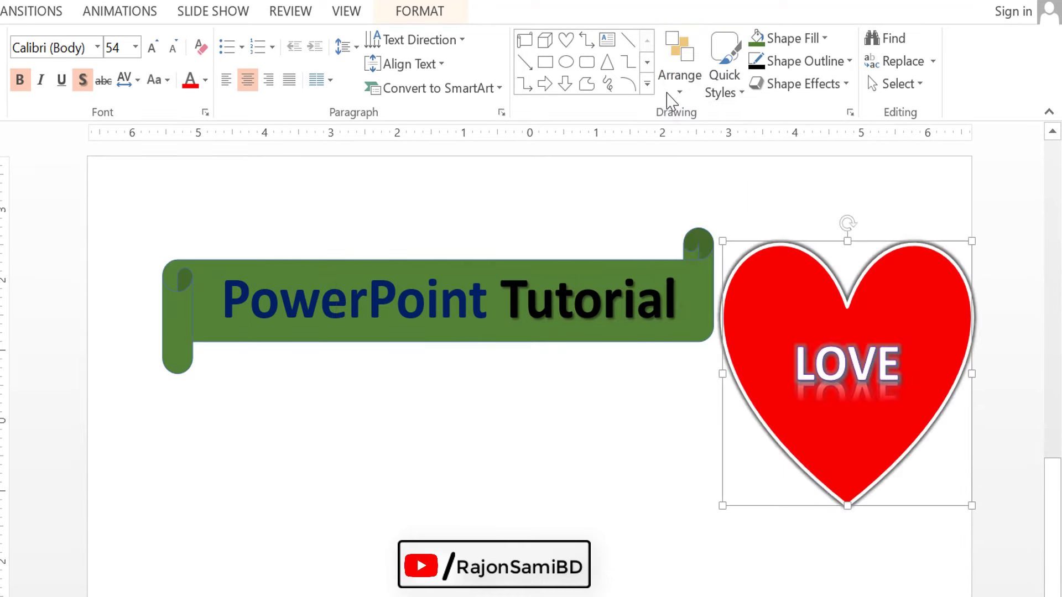
Drag the heart beneath the middle of the banner, overlapping its lower edge.
click(688, 93)
mouse_move(701, 374)
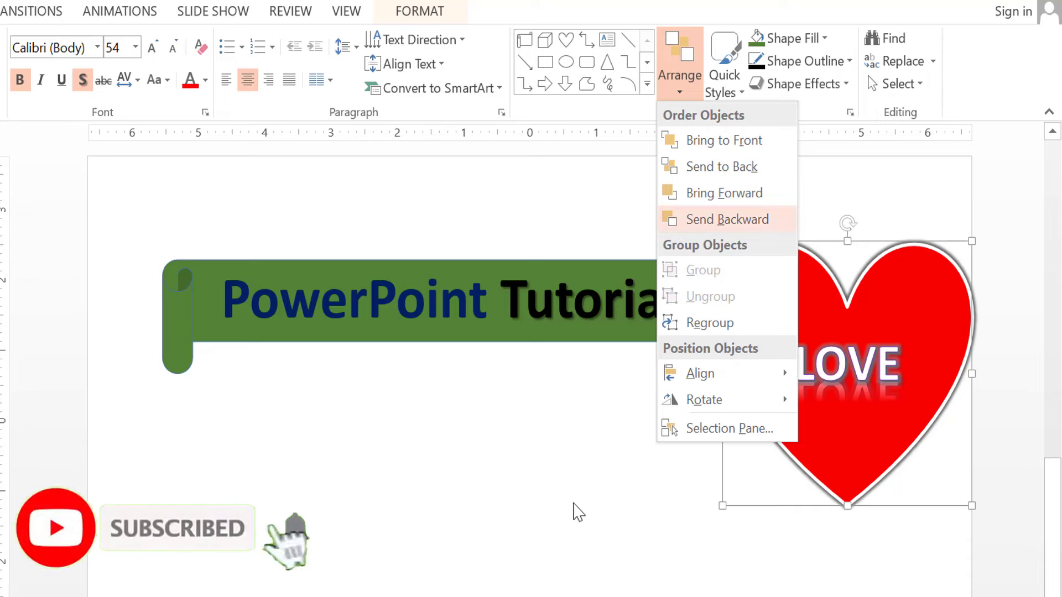
mouse_move(967, 289)
mouse_down()
mouse_move(517, 422)
mouse_move(332, 200)
mouse_move(882, 231)
mouse_move(728, 474)
mouse_move(540, 351)
mouse_move(591, 340)
mouse_up()
click(721, 67)
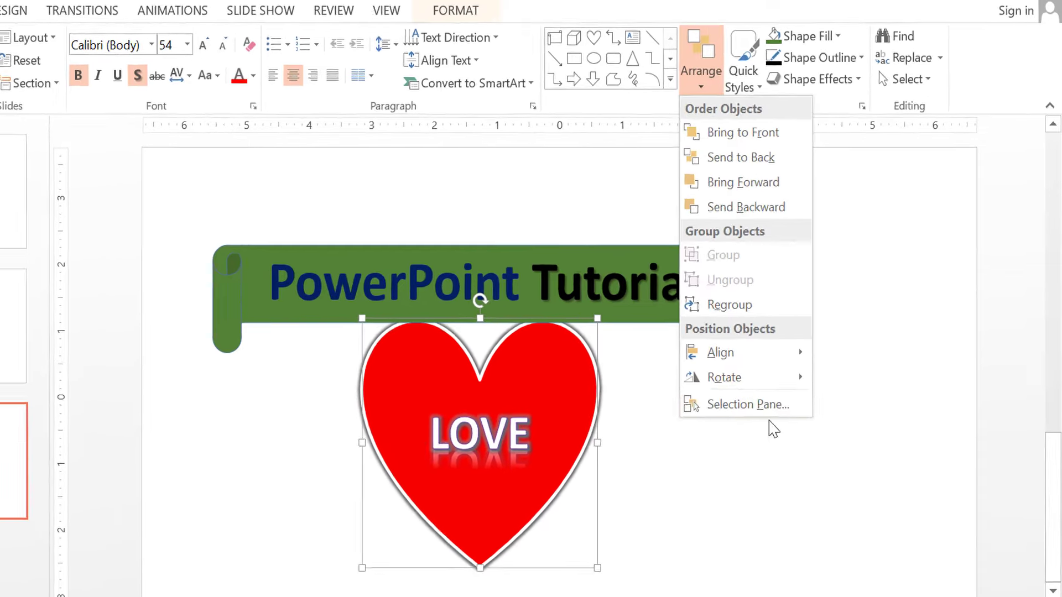
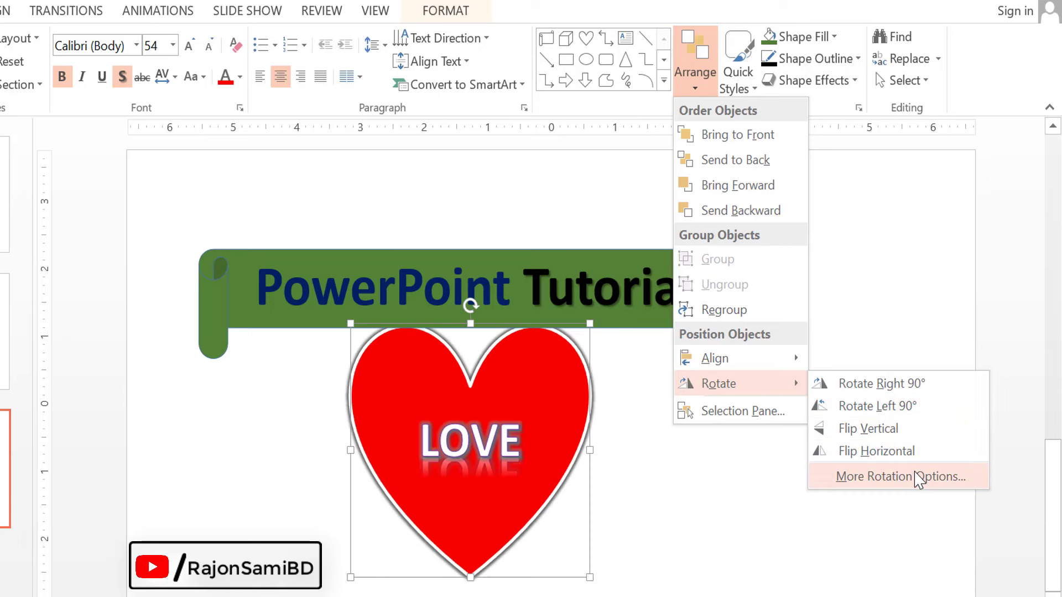
Move the LOVE heart to the lower right, rotating it 45° and back upright.
click(569, 408)
drag(574, 392, 830, 446)
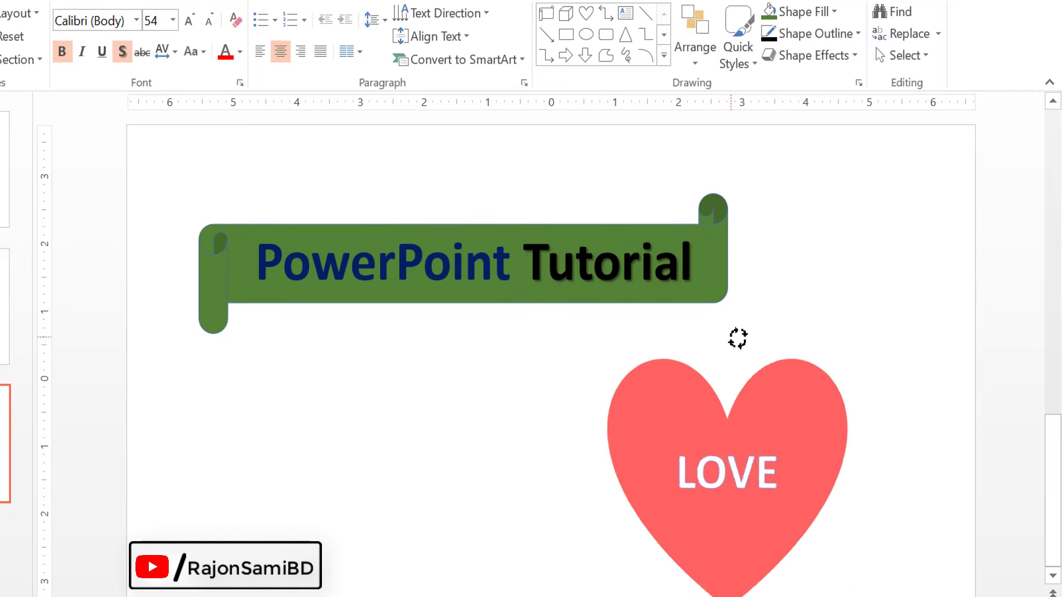
mouse_move(726, 337)
mouse_down()
mouse_move(834, 367)
mouse_move(866, 466)
mouse_move(586, 449)
mouse_up()
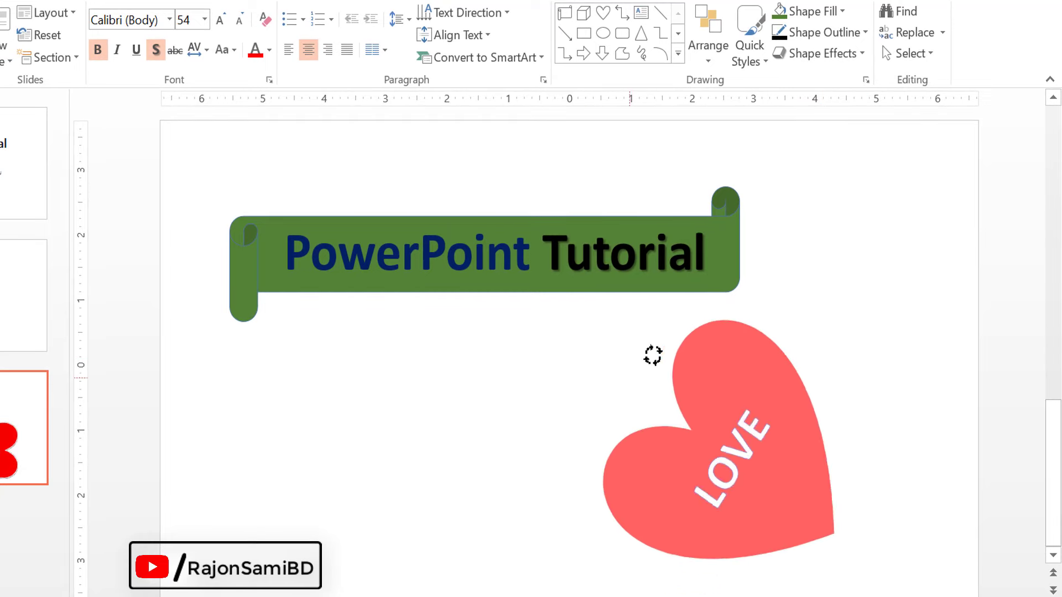
drag(586, 449, 719, 340)
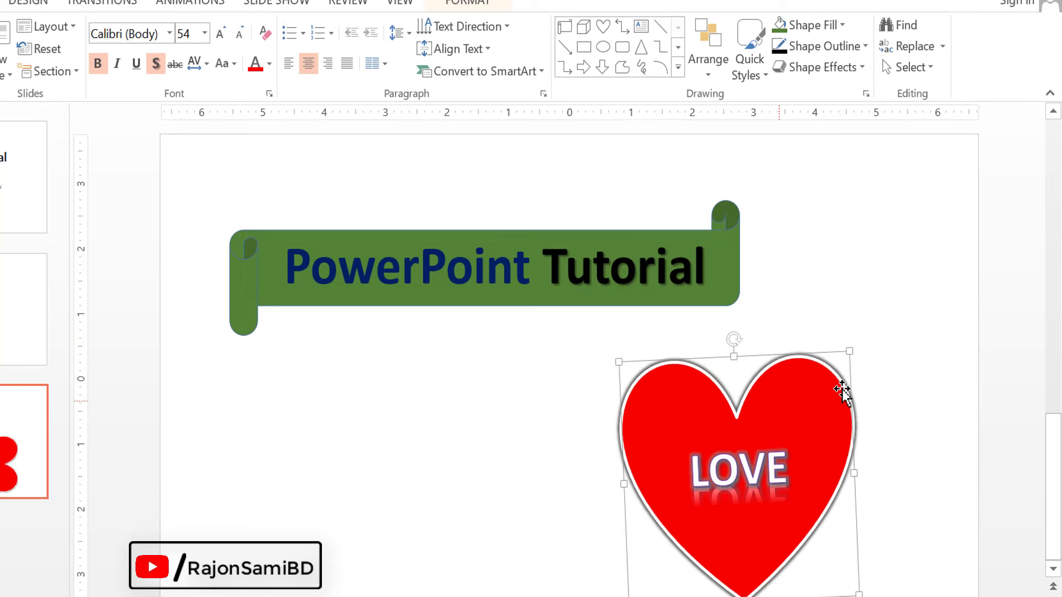
Try rotating the green banner about 55°, check the Arrange options, then reselect the heart.
click(725, 213)
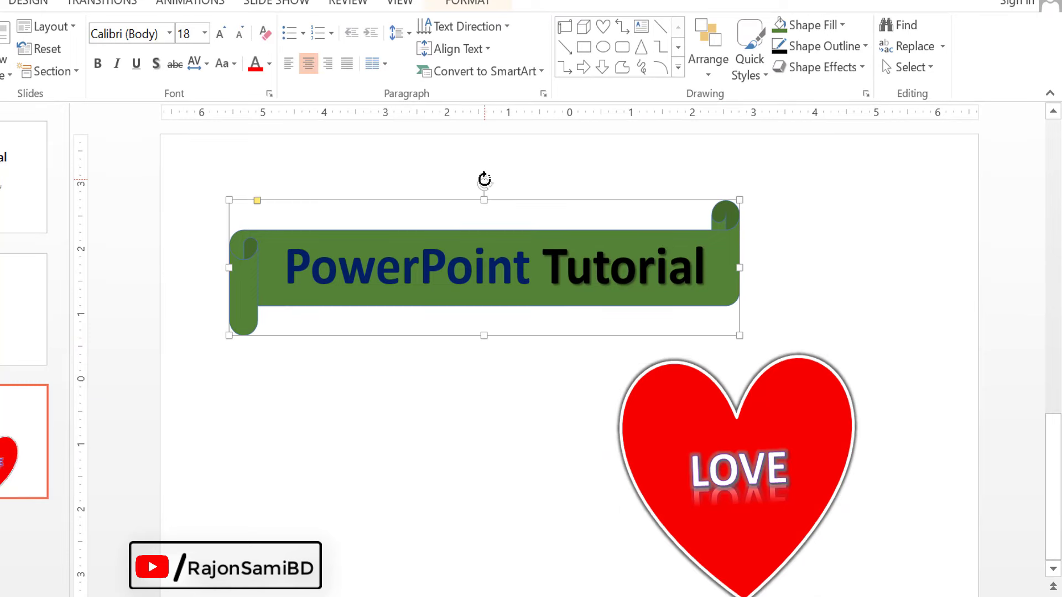
drag(485, 179, 548, 222)
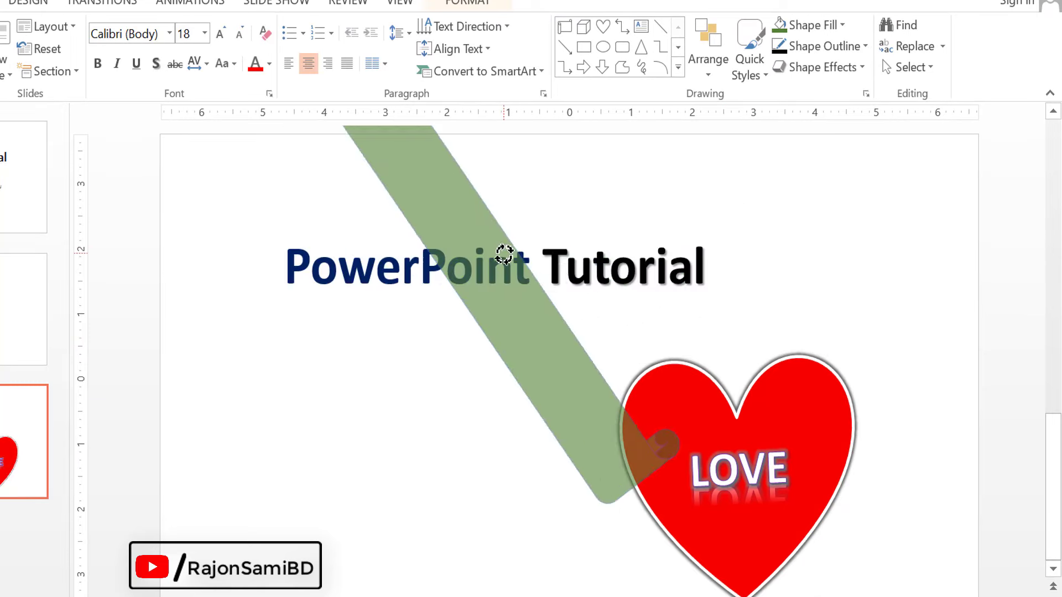
click(708, 60)
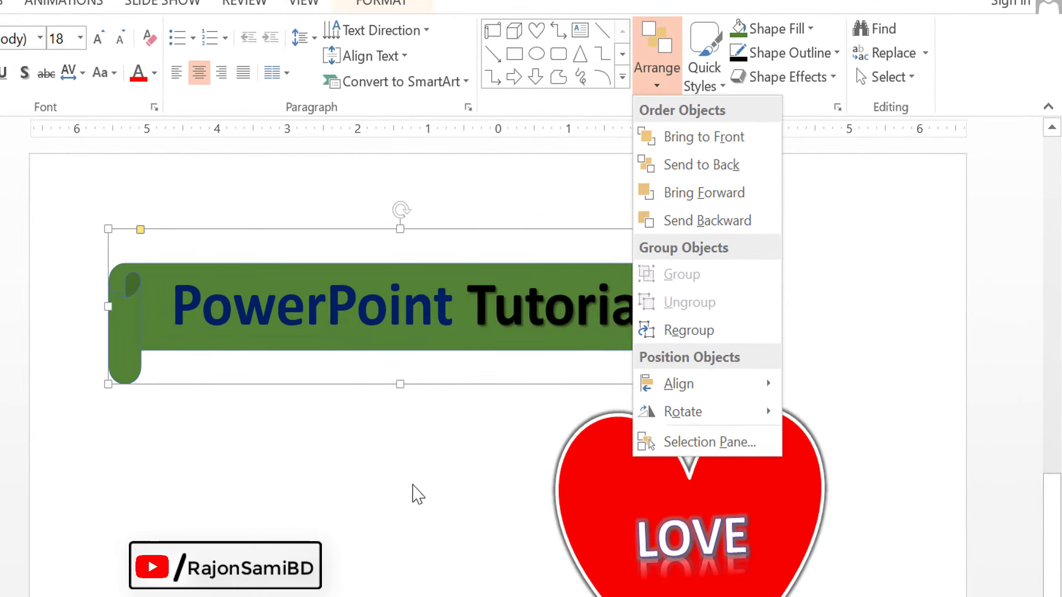
click(769, 476)
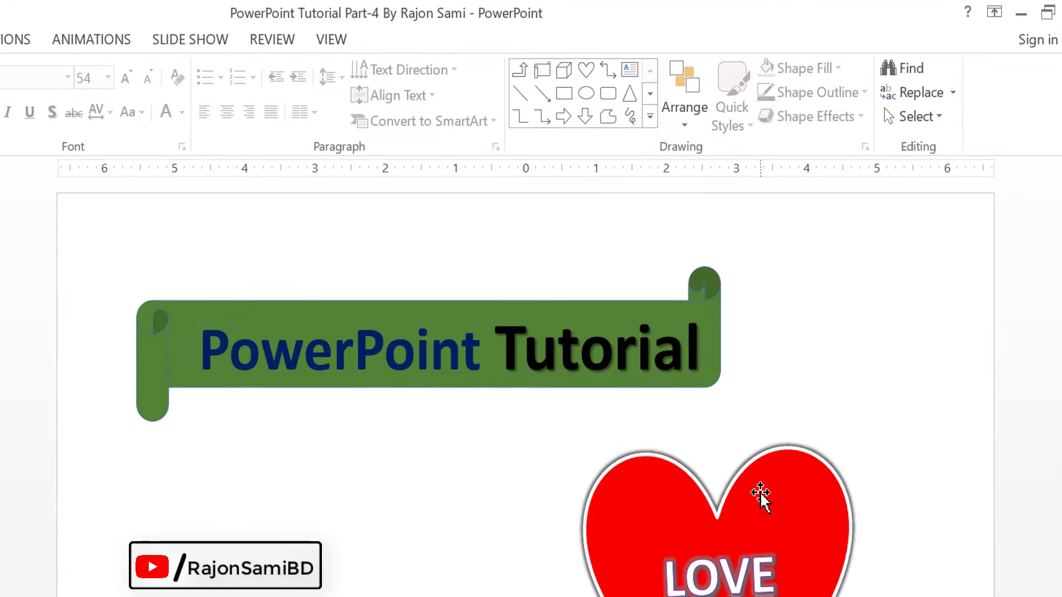
Select the heart on the Format tab and enlarge it slightly from its corner.
click(760, 493)
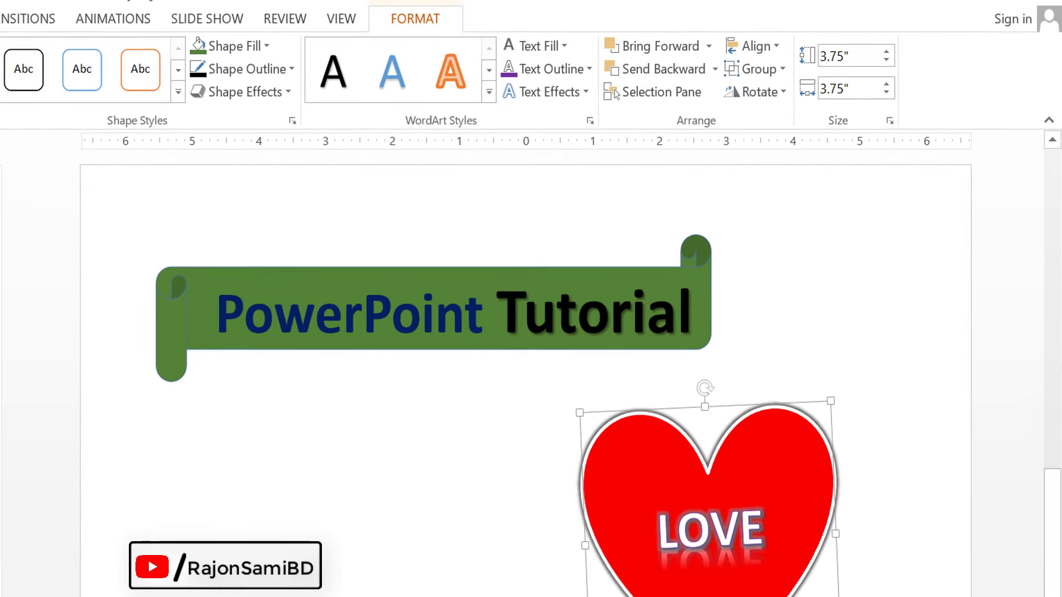
click(3, 18)
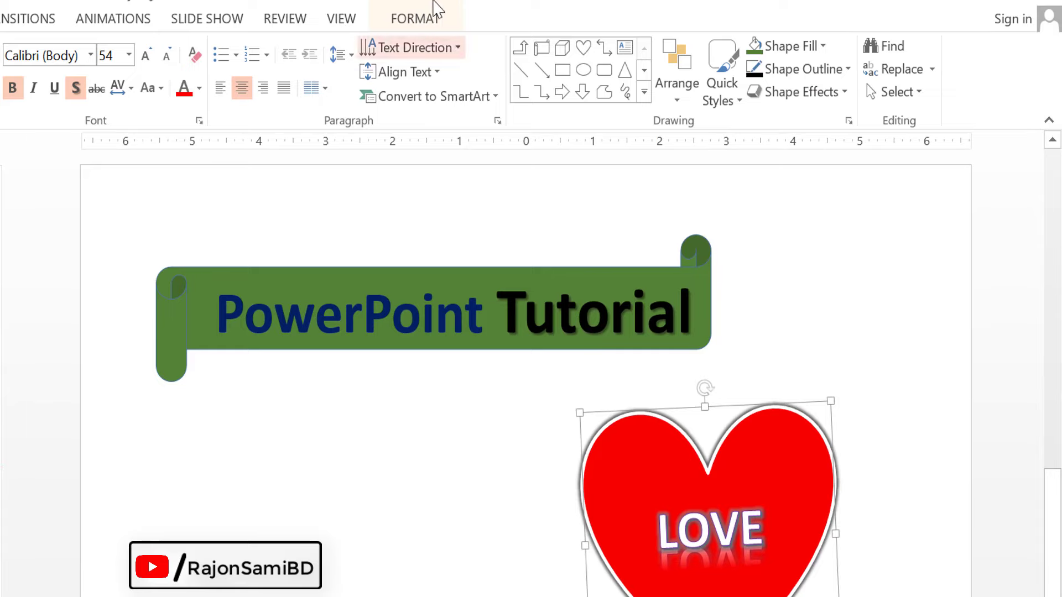
click(415, 19)
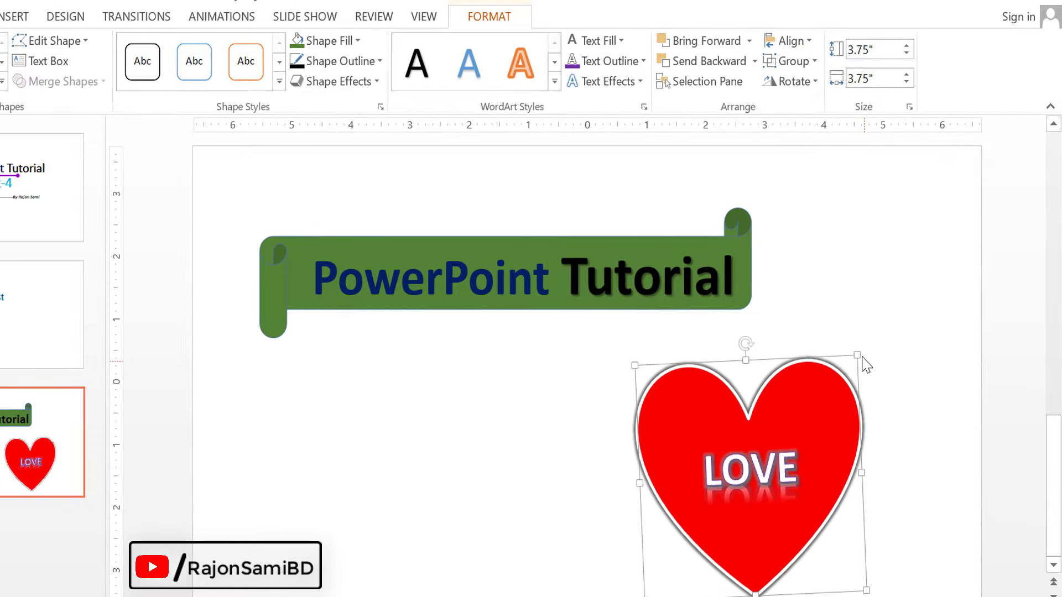
mouse_move(861, 354)
mouse_down()
mouse_move(845, 355)
mouse_move(898, 334)
mouse_move(891, 340)
mouse_up()
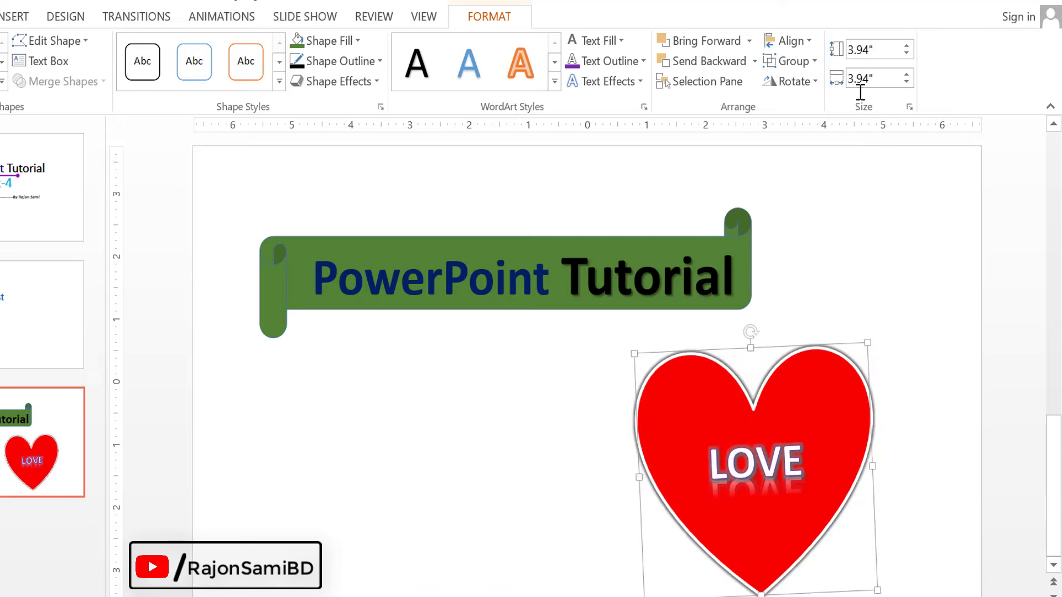
Try heights of 4", 8" and 6", then shrink the heart to 4.34" square.
double_click(863, 50)
text(4)
key(Return)
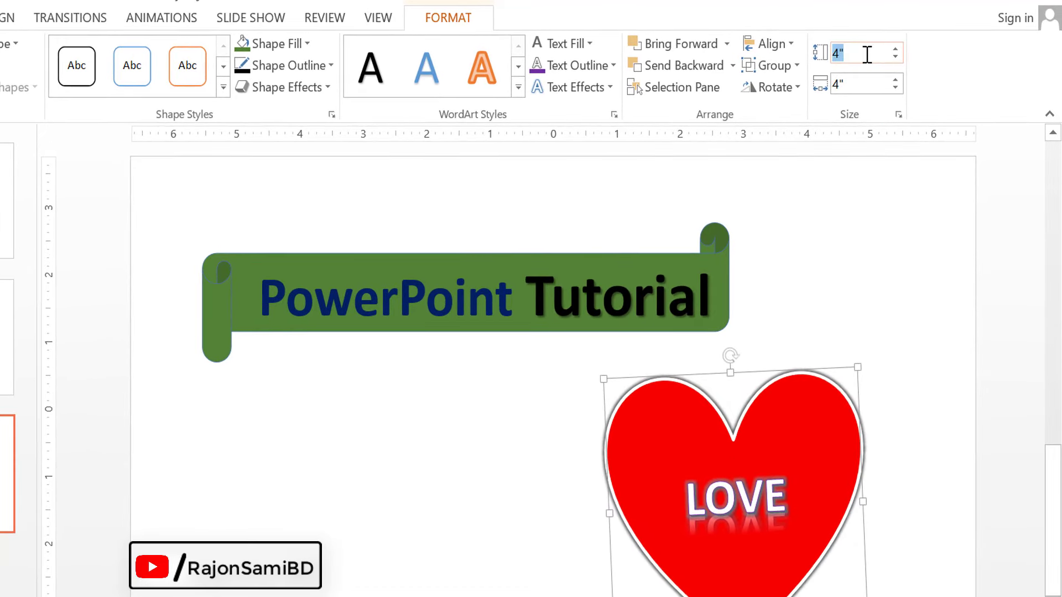
key(Return)
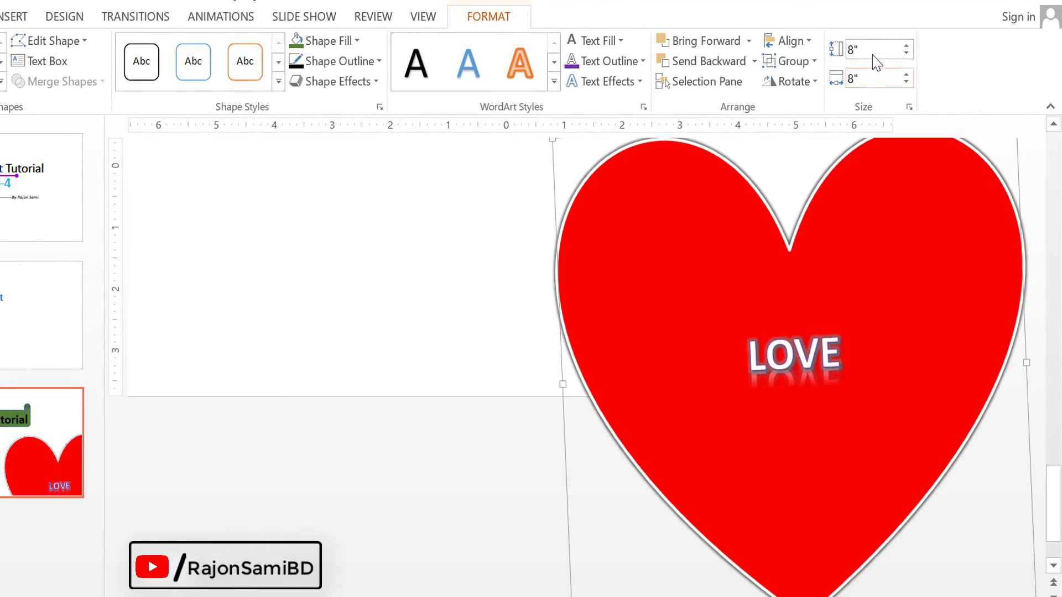
text(6)
key(Return)
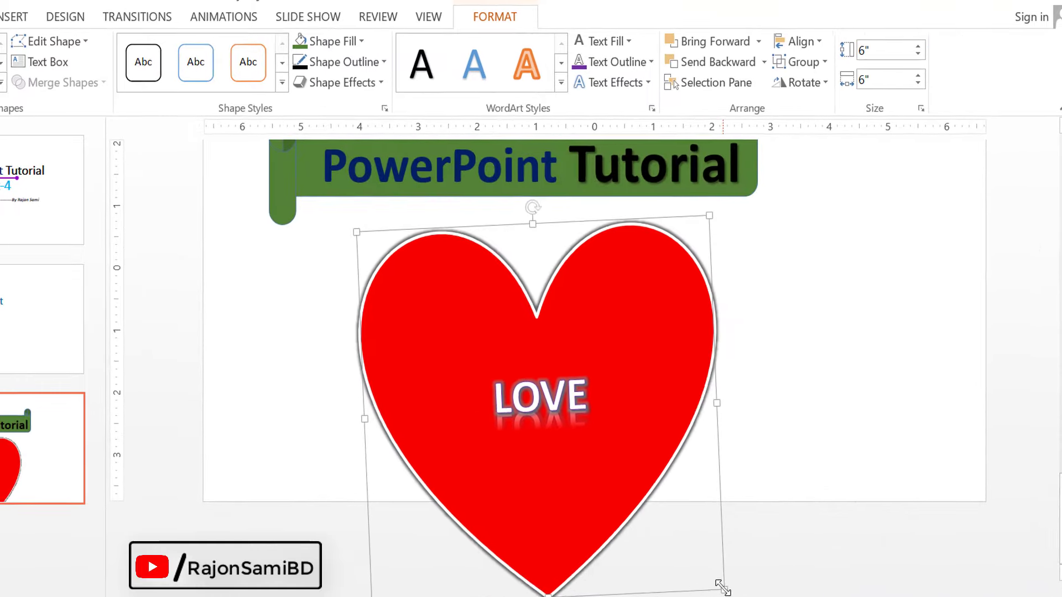
mouse_move(723, 586)
mouse_down()
mouse_move(622, 515)
mouse_move(661, 546)
mouse_up()
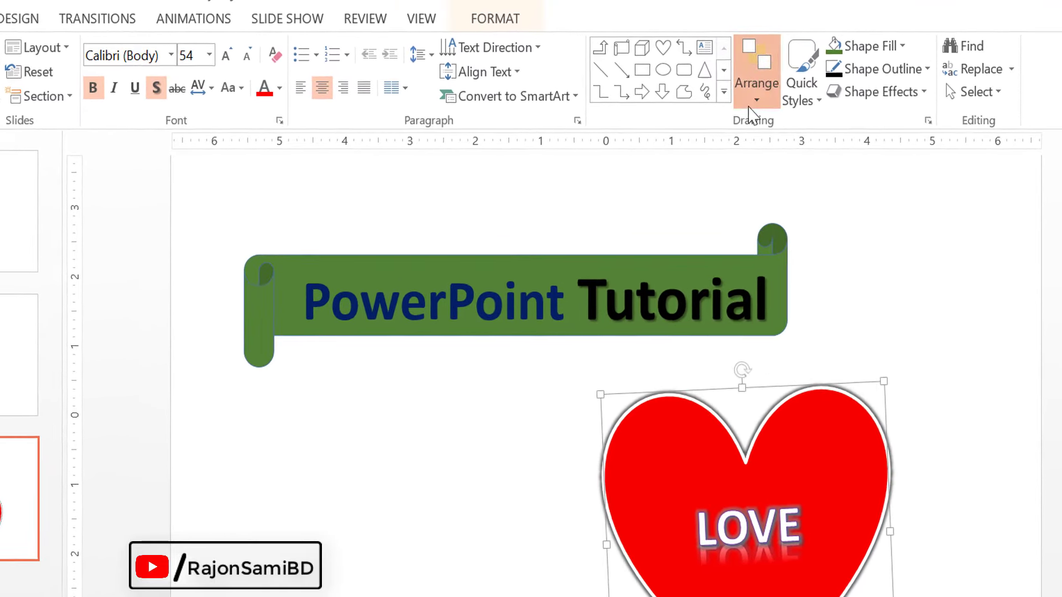
click(771, 88)
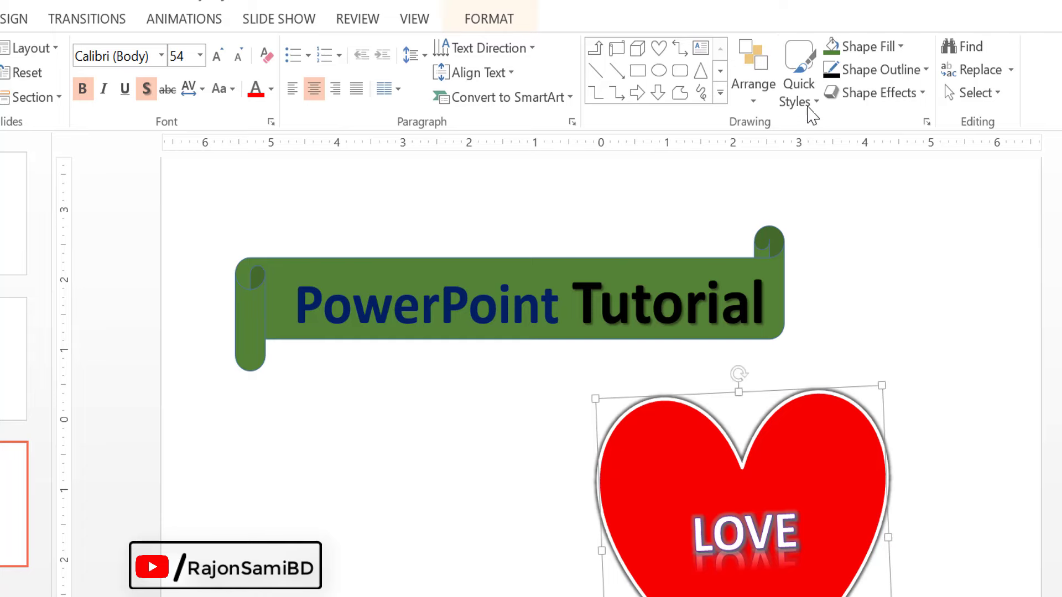
click(808, 102)
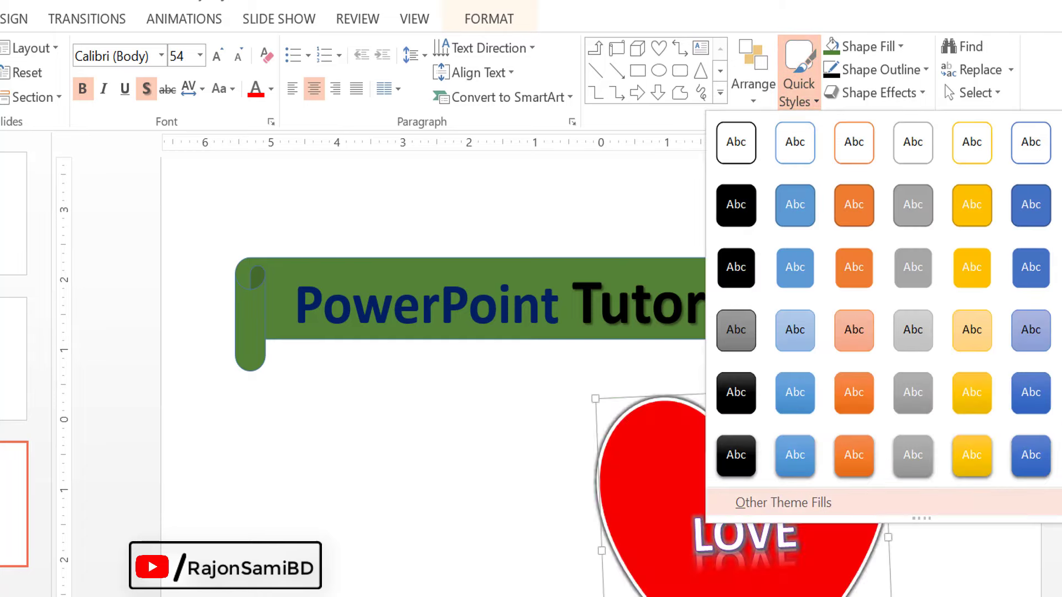
click(759, 99)
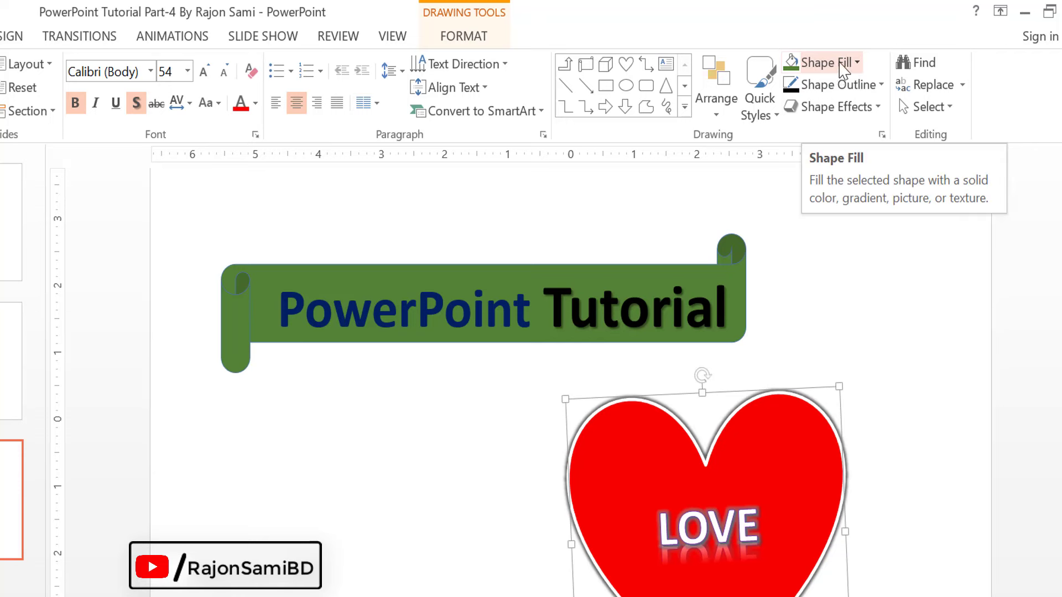
click(870, 108)
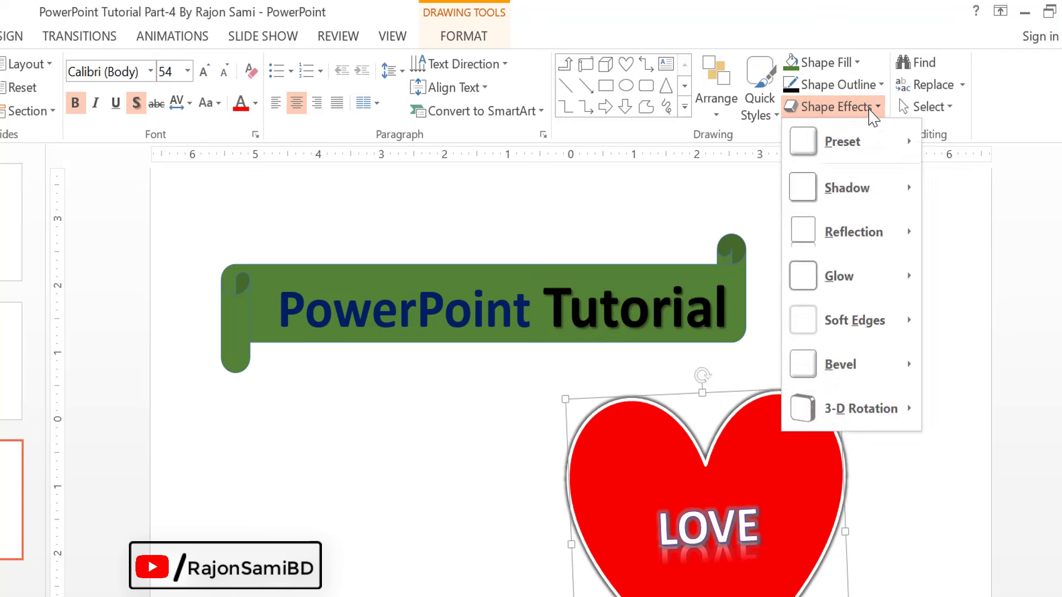
click(870, 108)
double_click(753, 421)
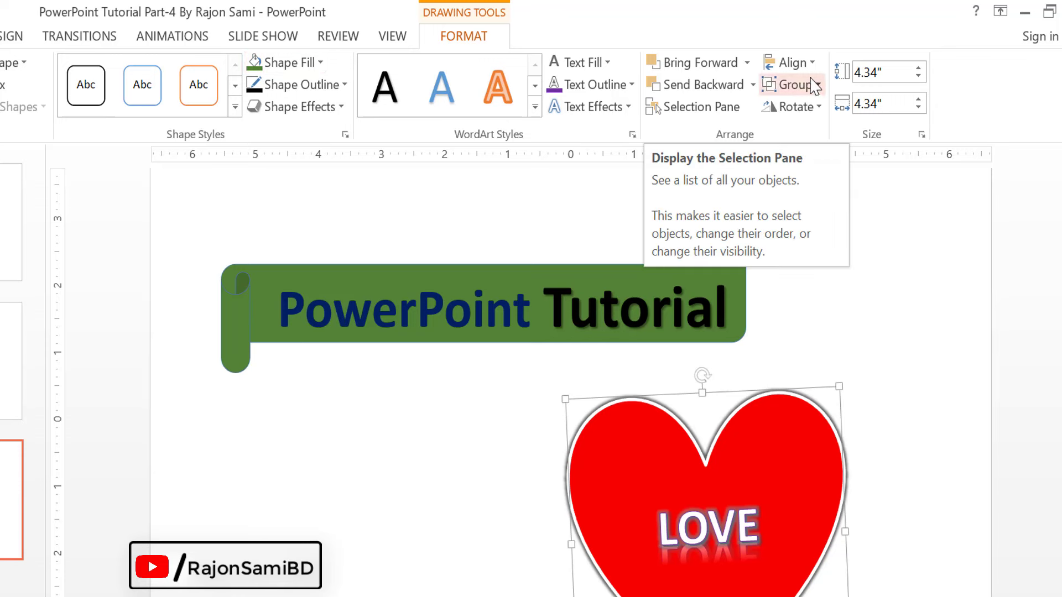
click(815, 106)
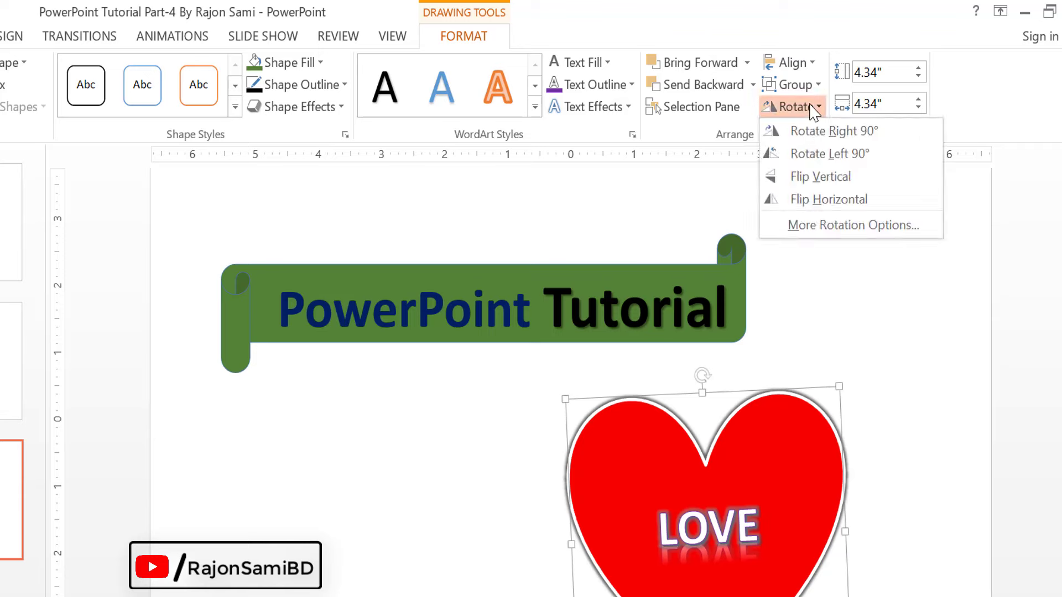
key(Escape)
click(859, 433)
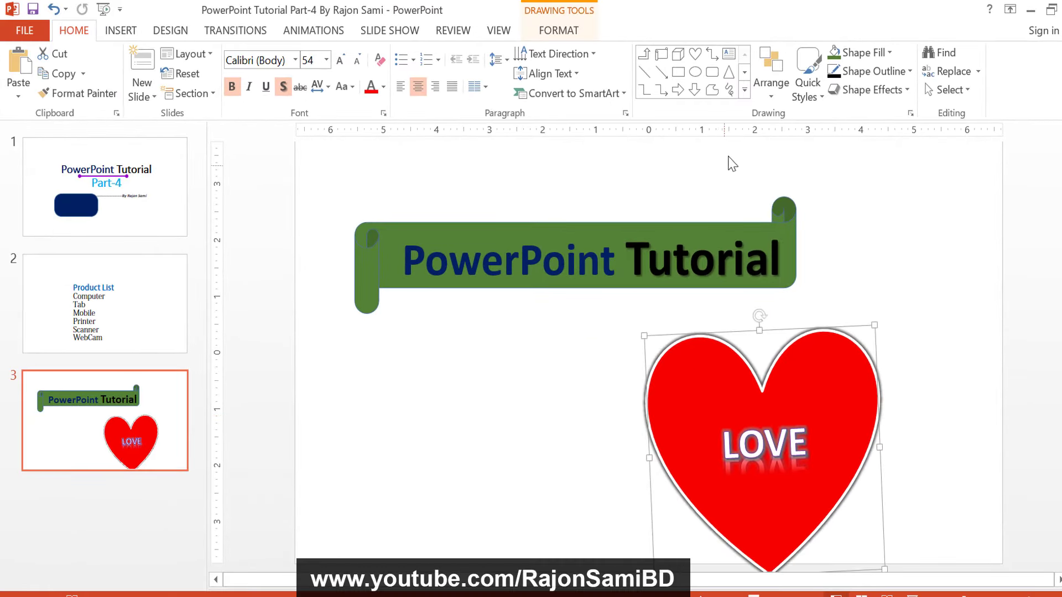
Draw a Bent-Up Arrow below the banner, flipped and shifted slightly right.
click(745, 90)
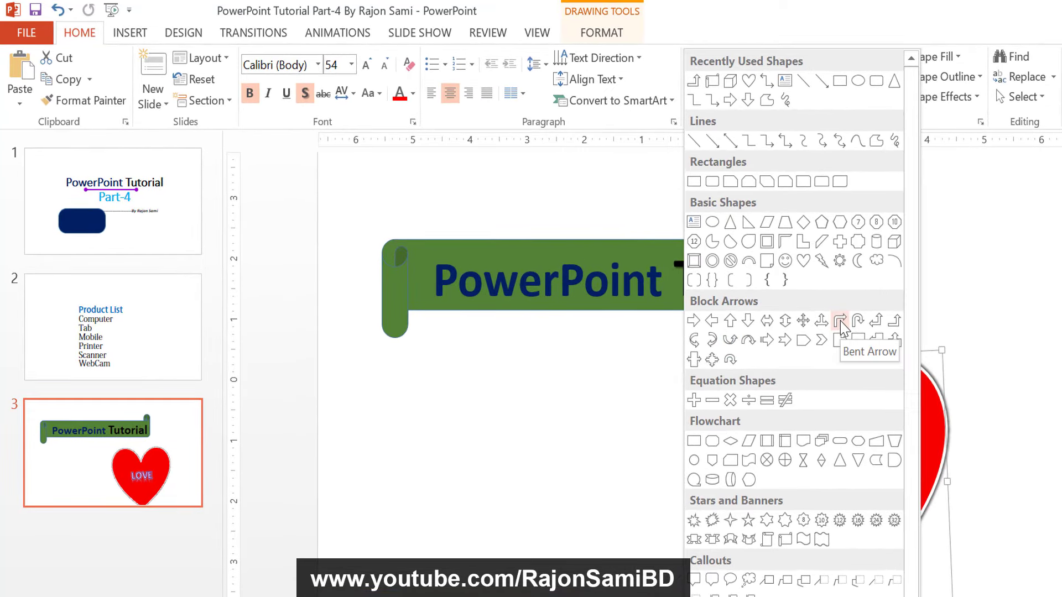
click(895, 321)
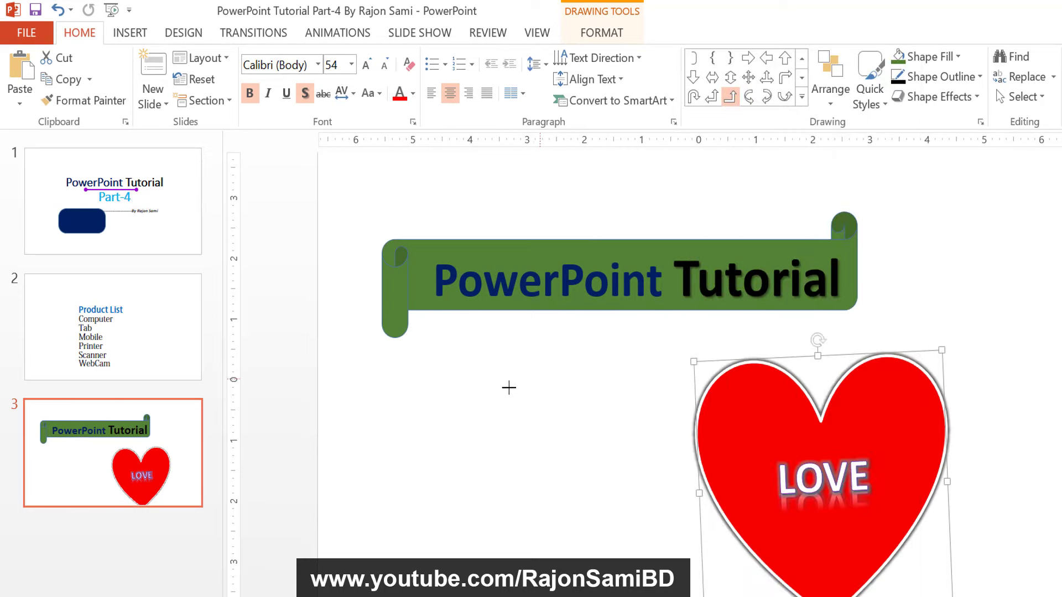
mouse_move(451, 343)
mouse_down()
mouse_move(574, 517)
mouse_move(587, 514)
mouse_up()
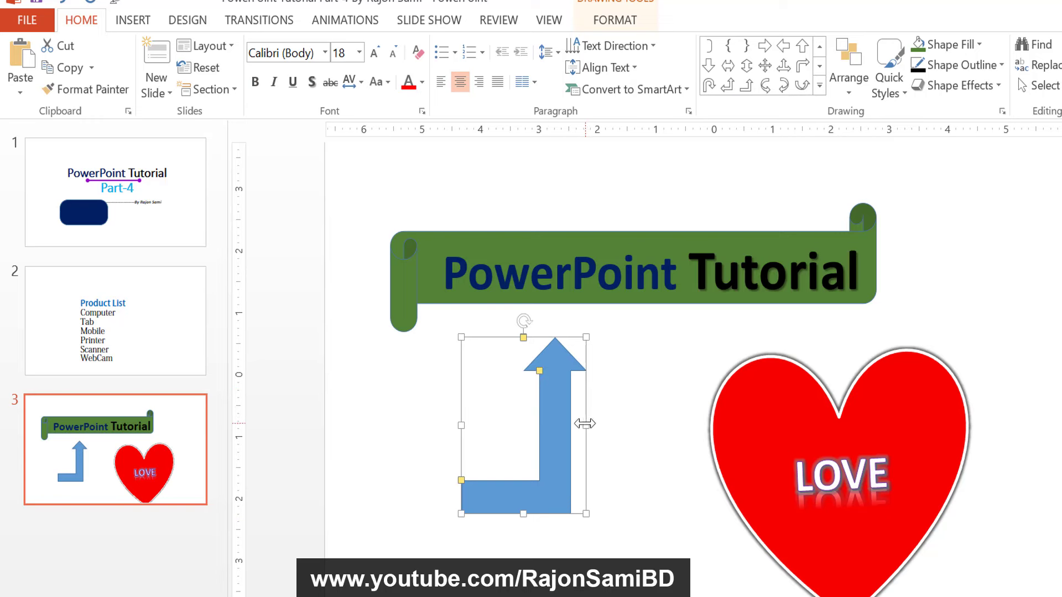
drag(584, 424, 371, 428)
drag(461, 436, 507, 405)
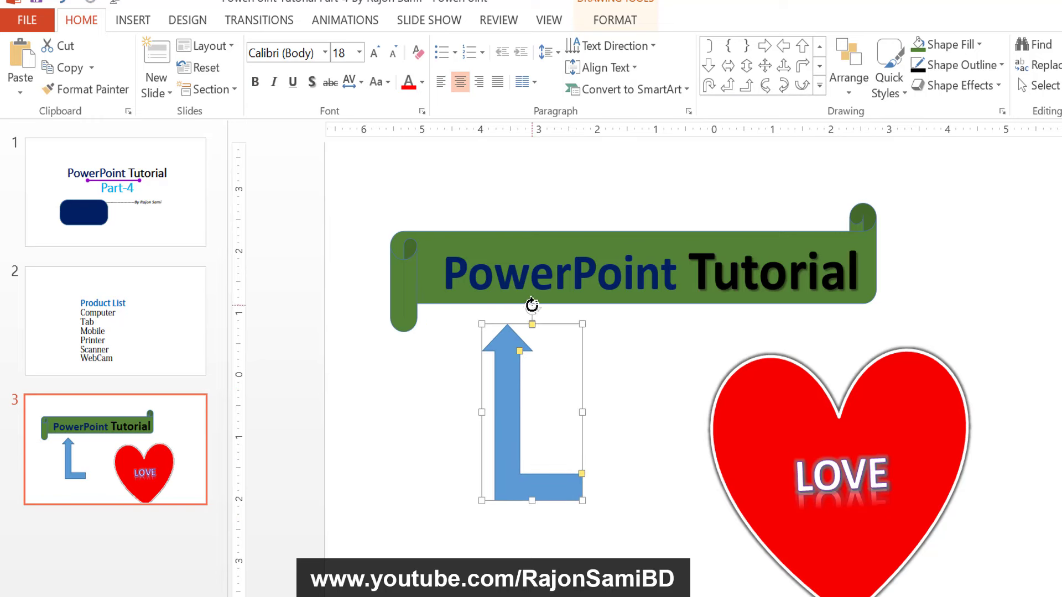
Rotate the arrow to point right at the heart, with a thinner shaft and larger head.
mouse_move(532, 305)
mouse_down()
mouse_move(539, 563)
mouse_move(692, 451)
mouse_up()
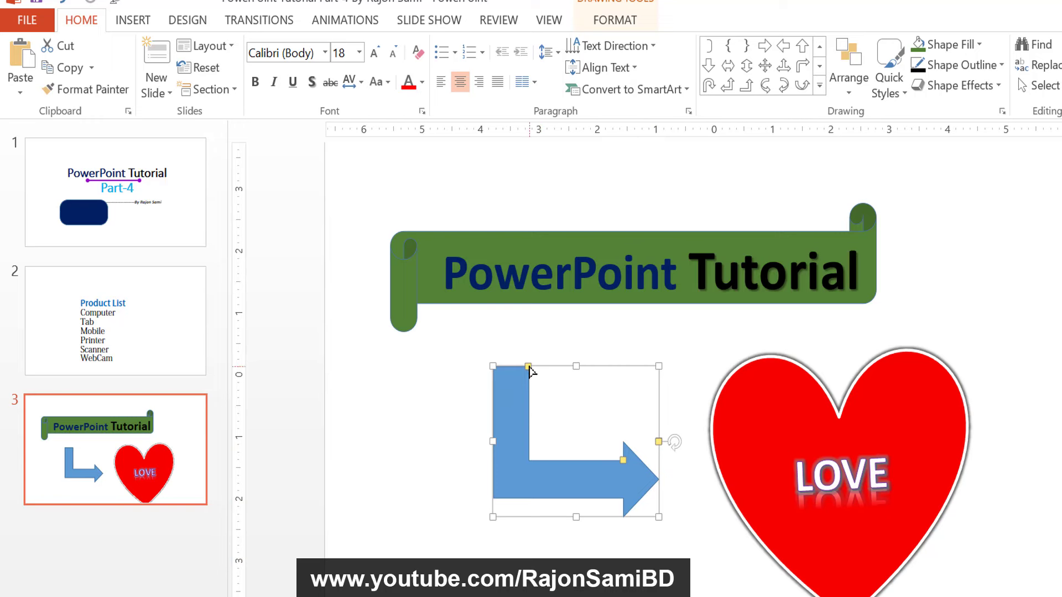
drag(528, 367, 512, 368)
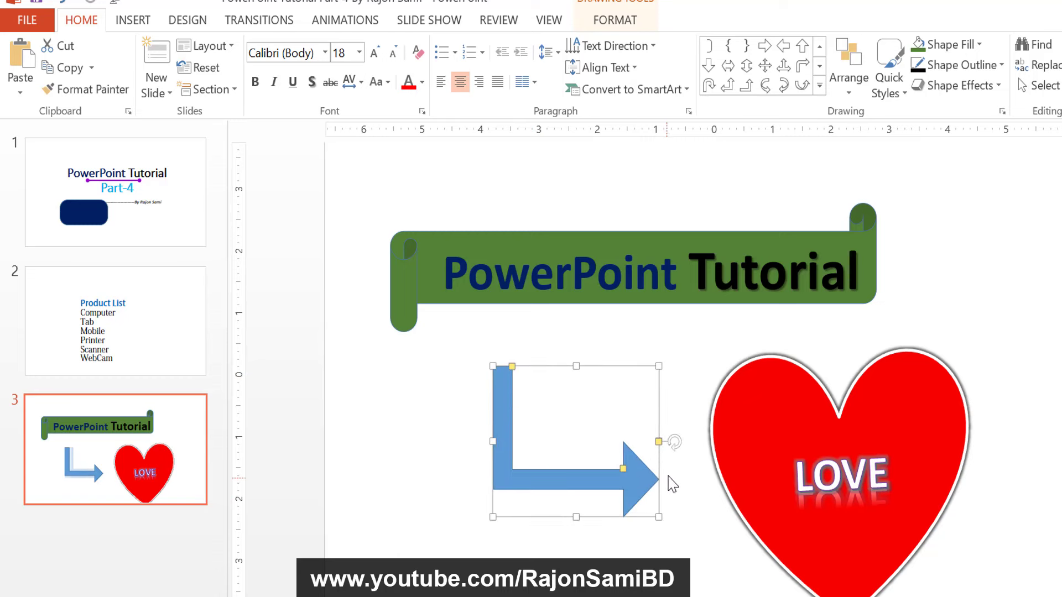
mouse_move(657, 446)
mouse_down()
mouse_move(698, 447)
mouse_move(658, 445)
mouse_up()
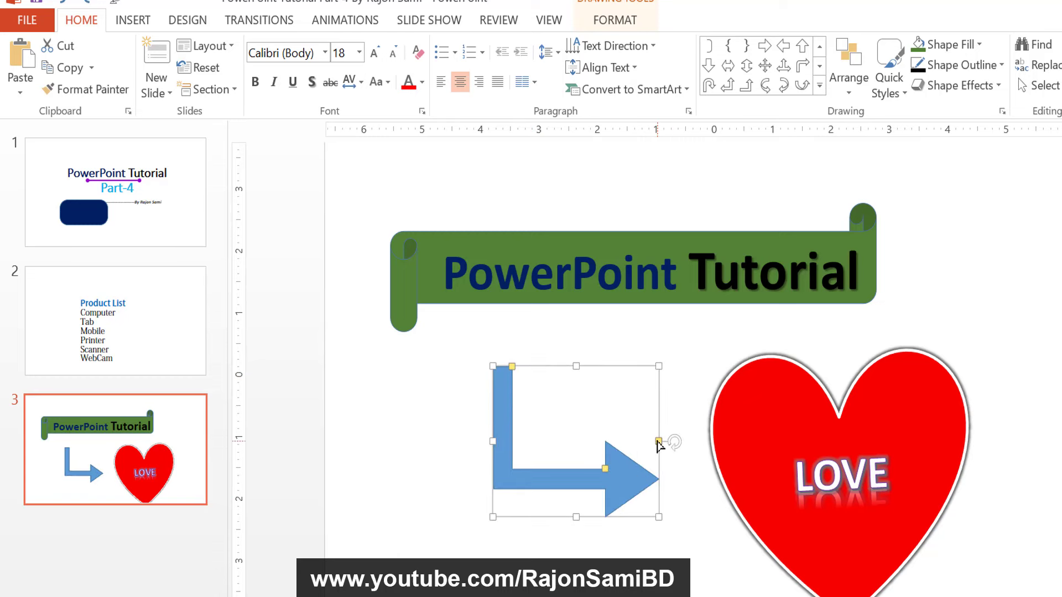
Enlarge the bent arrow rightward and stretch it upward to reach the banner.
click(686, 358)
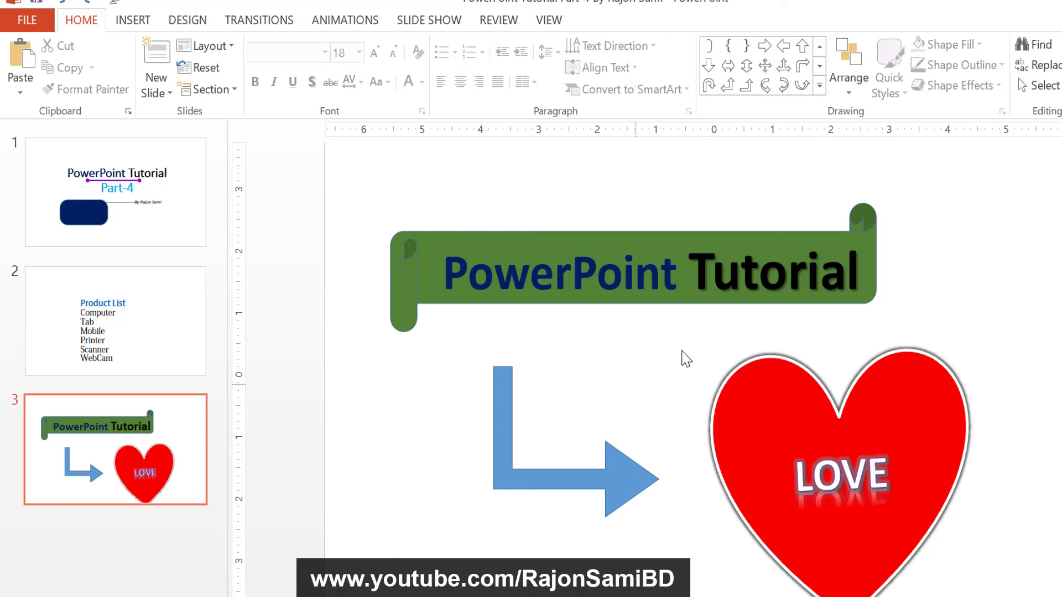
click(628, 467)
click(658, 443)
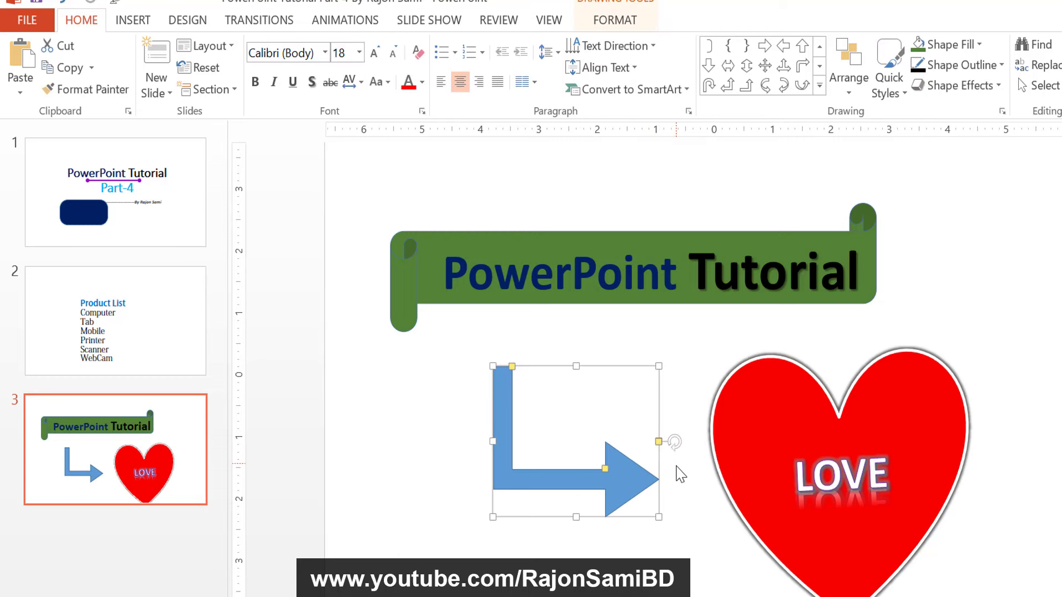
drag(659, 517, 696, 521)
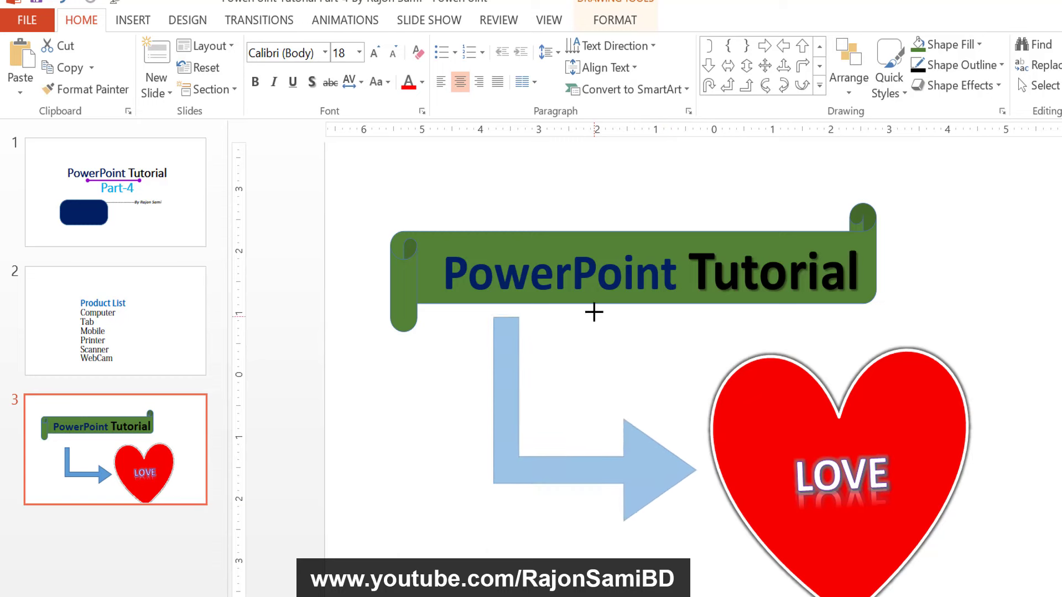
drag(594, 364, 593, 308)
click(702, 374)
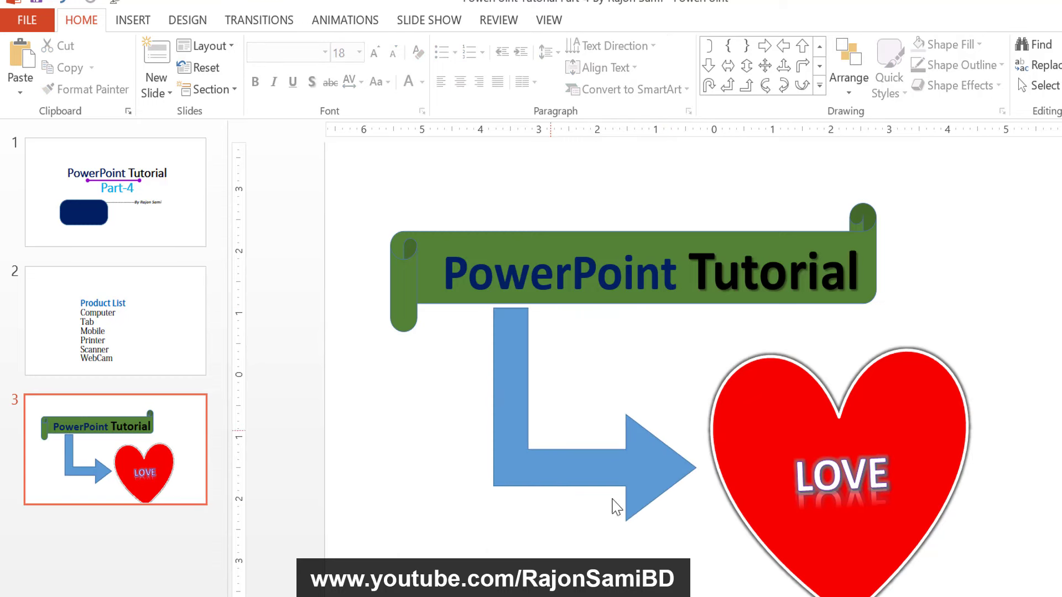
drag(644, 481, 646, 471)
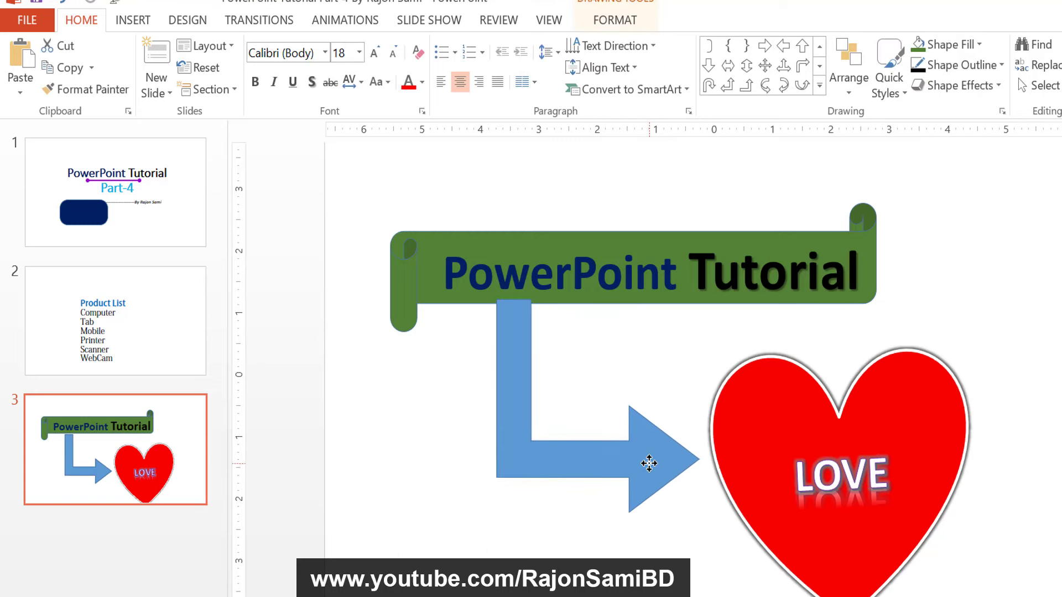
Nudge the bent arrow into place just beneath the banner.
click(1004, 346)
click(654, 462)
drag(654, 463, 655, 464)
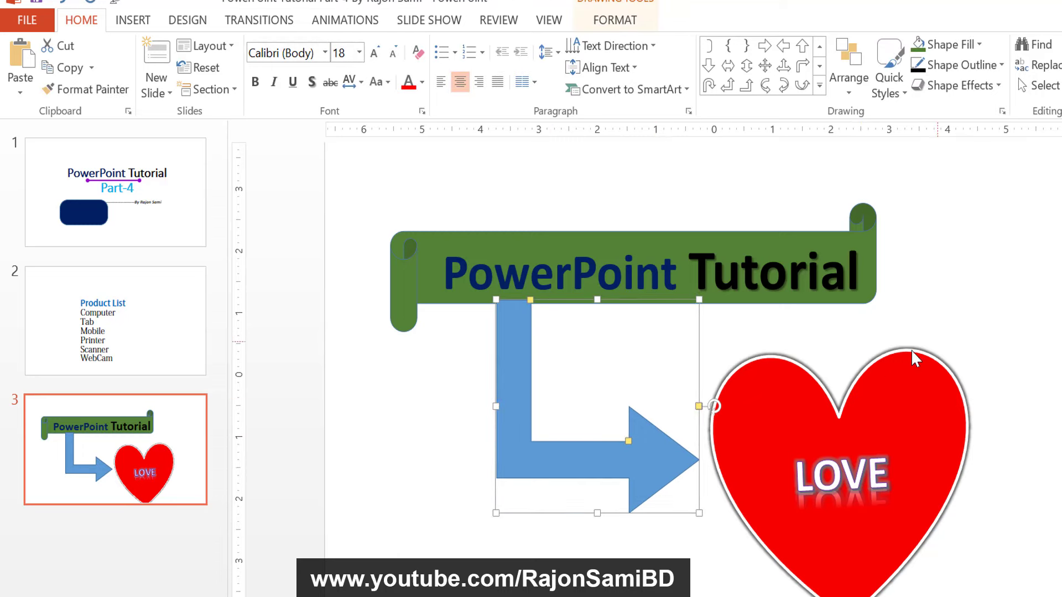
click(711, 443)
click(635, 439)
click(697, 493)
click(655, 487)
Fill the bent arrow with purple.
click(615, 20)
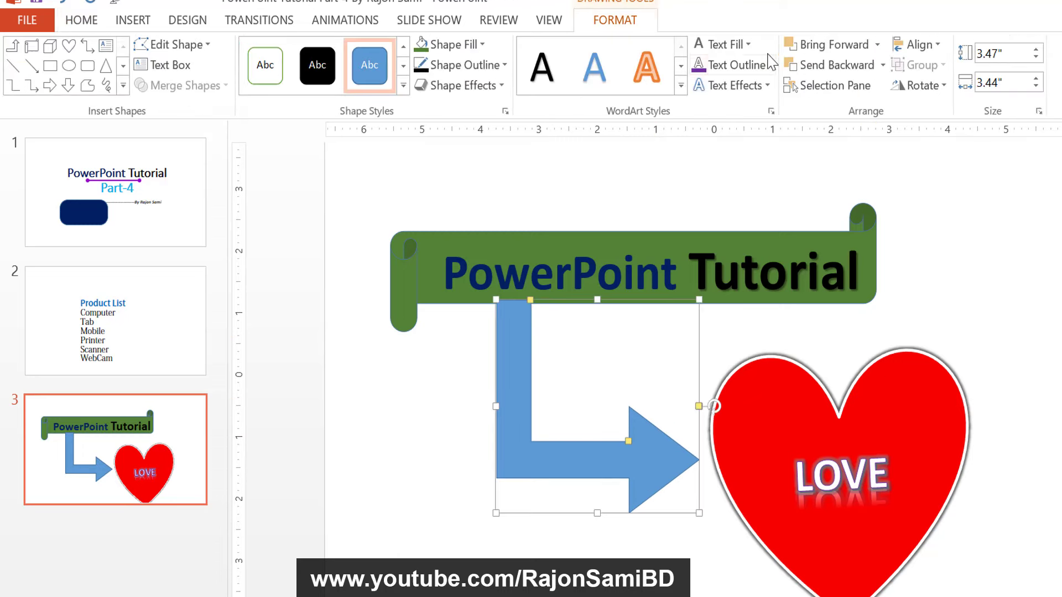
click(451, 44)
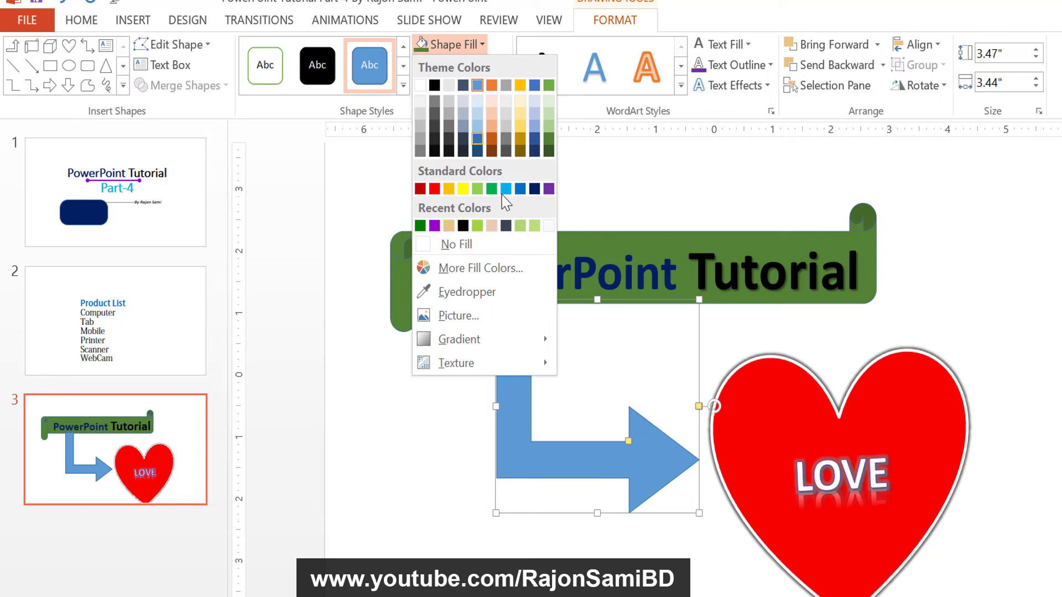
click(549, 188)
click(960, 344)
click(633, 443)
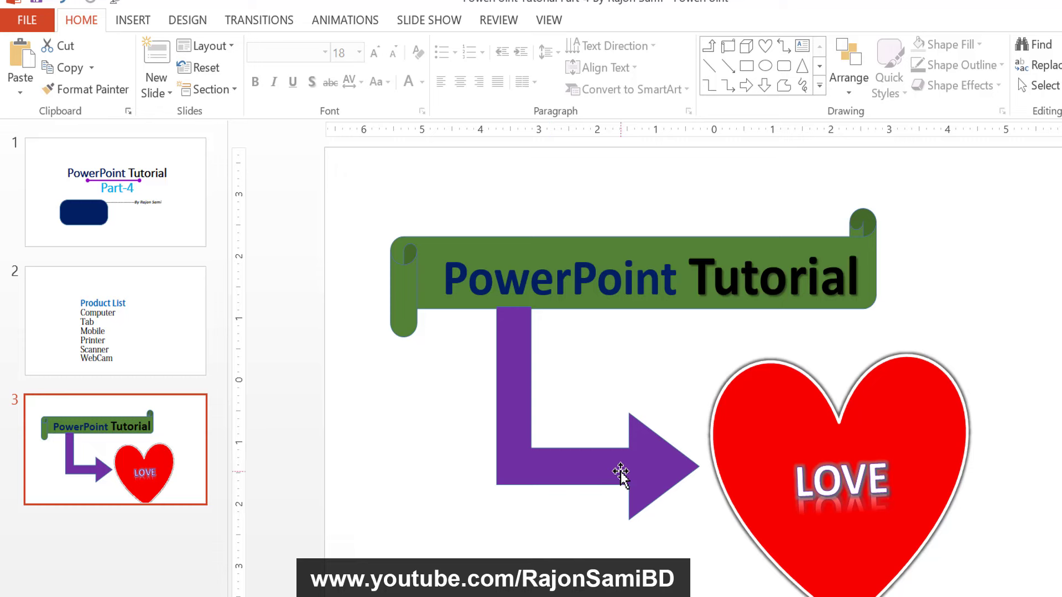
click(819, 86)
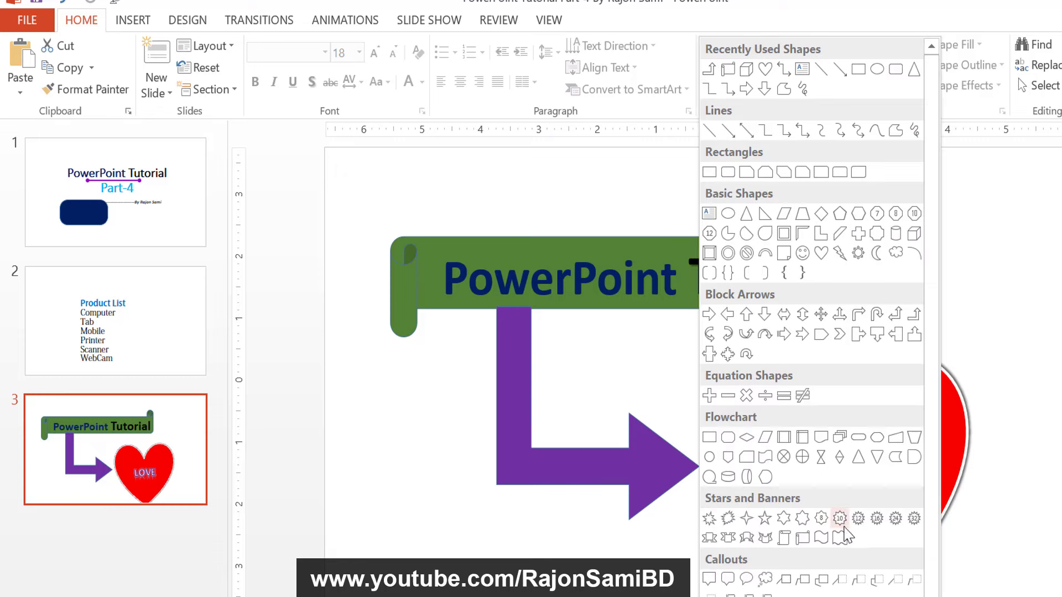
Delete the purple bent arrow from slide 3.
click(531, 453)
click(507, 441)
key(Delete)
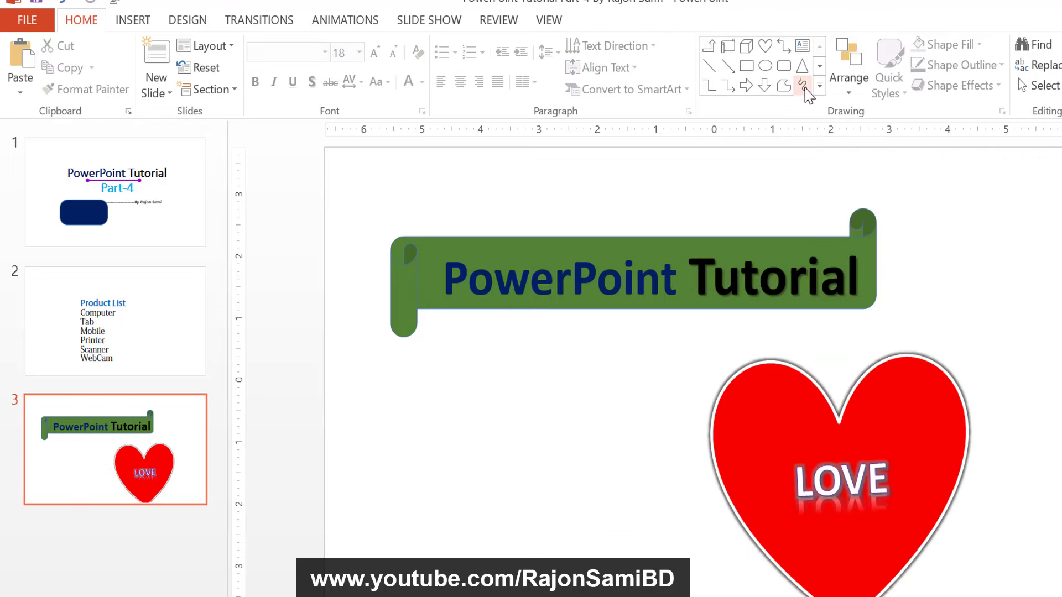
Draw an Explosion shape below the banner, then delete it.
click(820, 87)
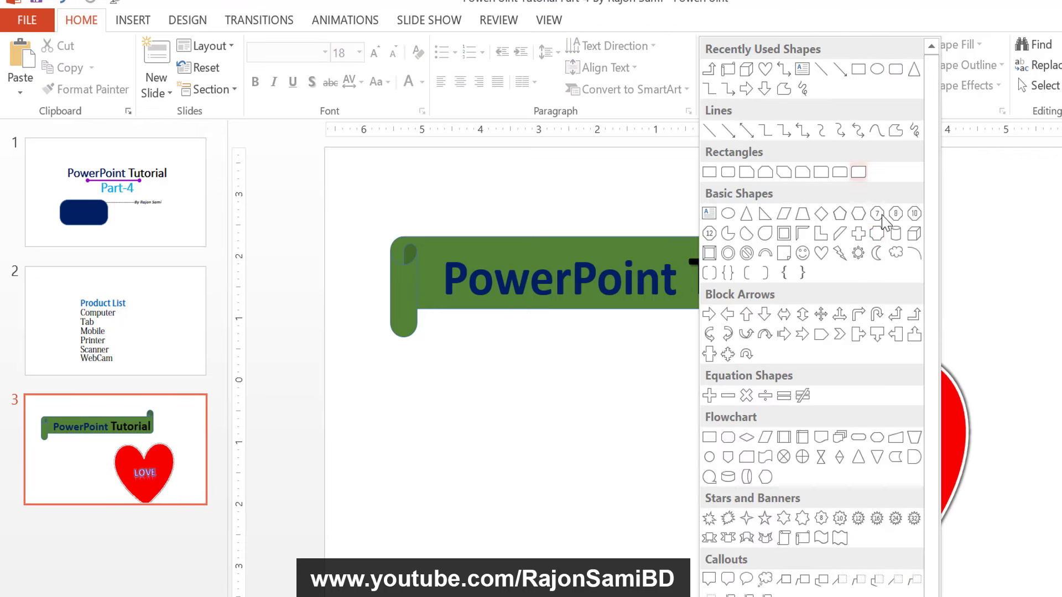
click(710, 519)
drag(415, 398, 607, 553)
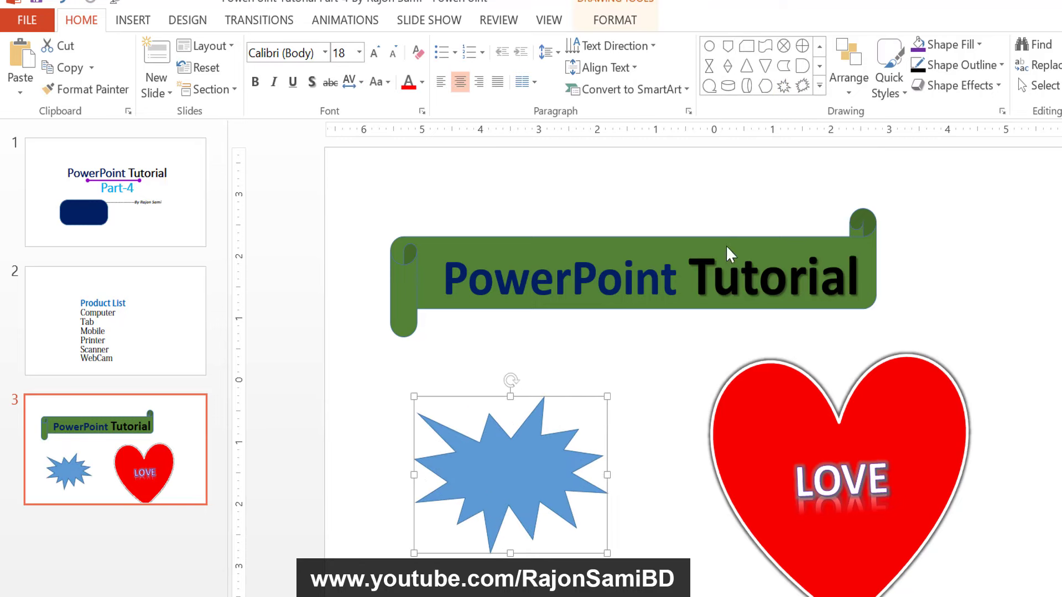
key(Delete)
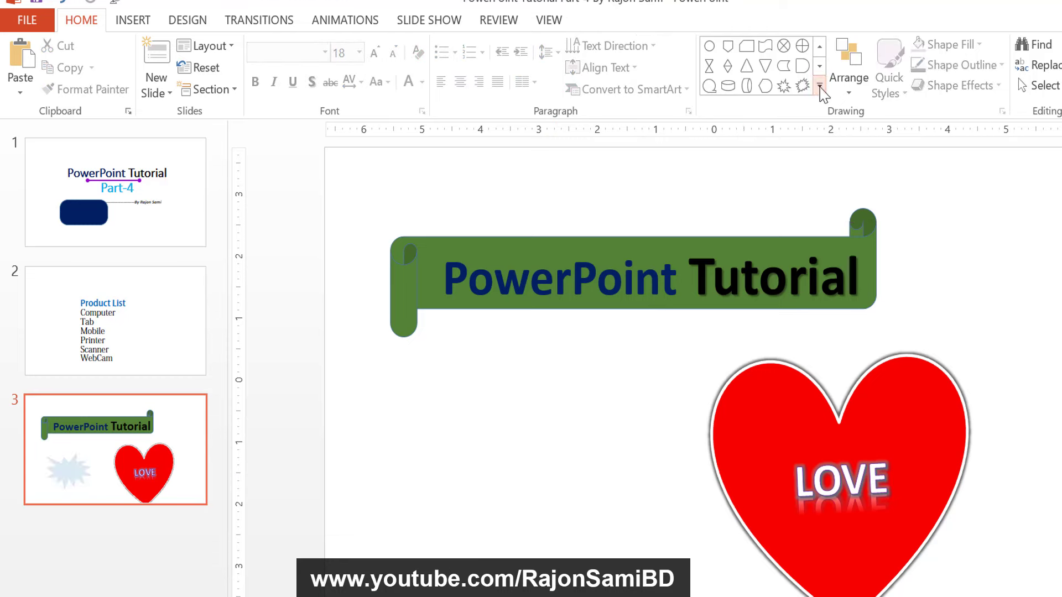
Draw a 16-Point Star with sharpened spikes, then undo it.
click(820, 86)
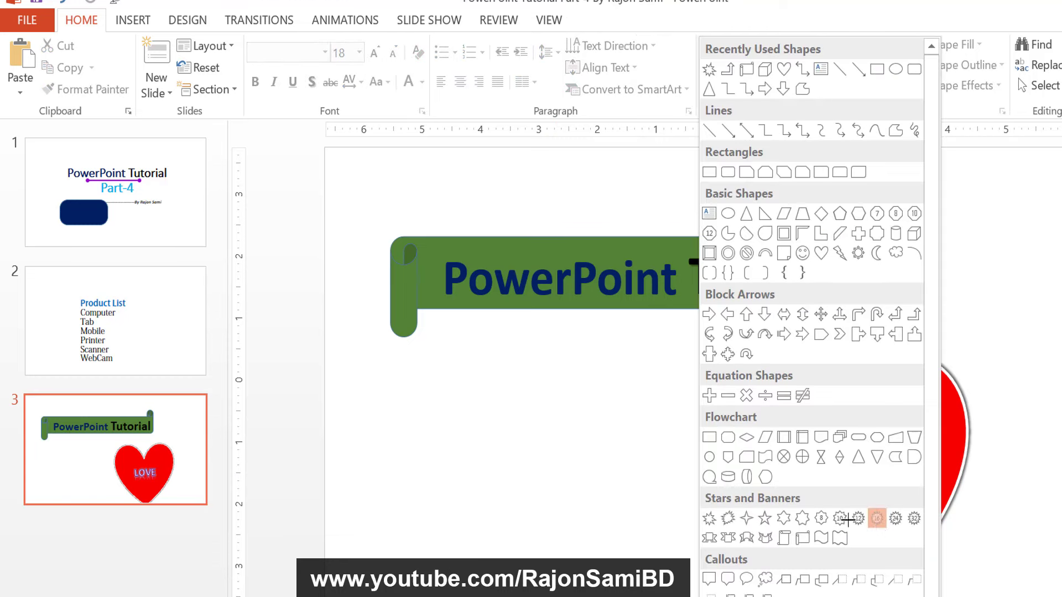
click(877, 518)
drag(427, 405, 584, 546)
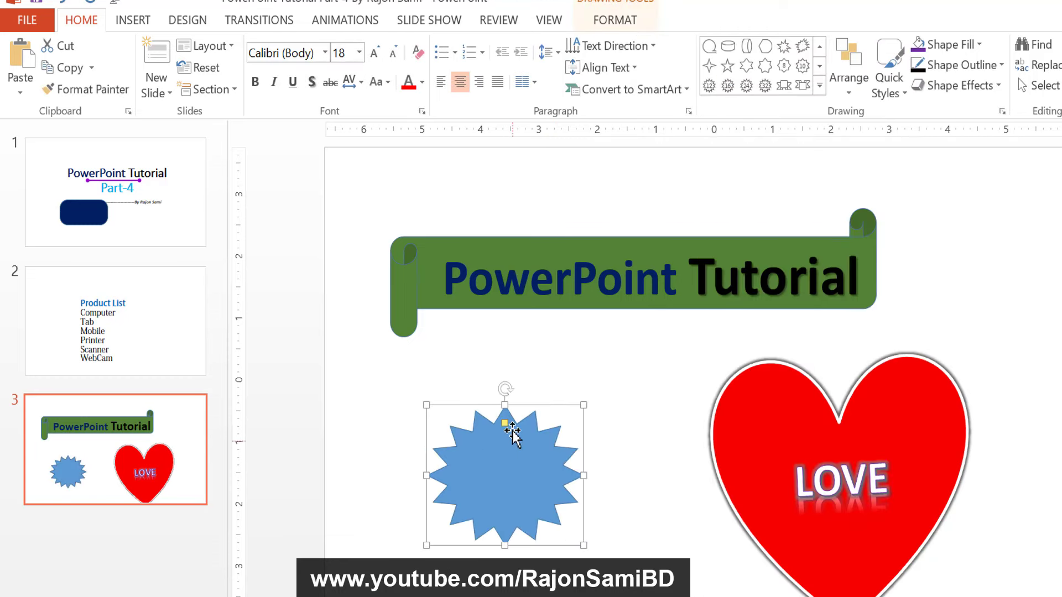
drag(506, 425, 506, 468)
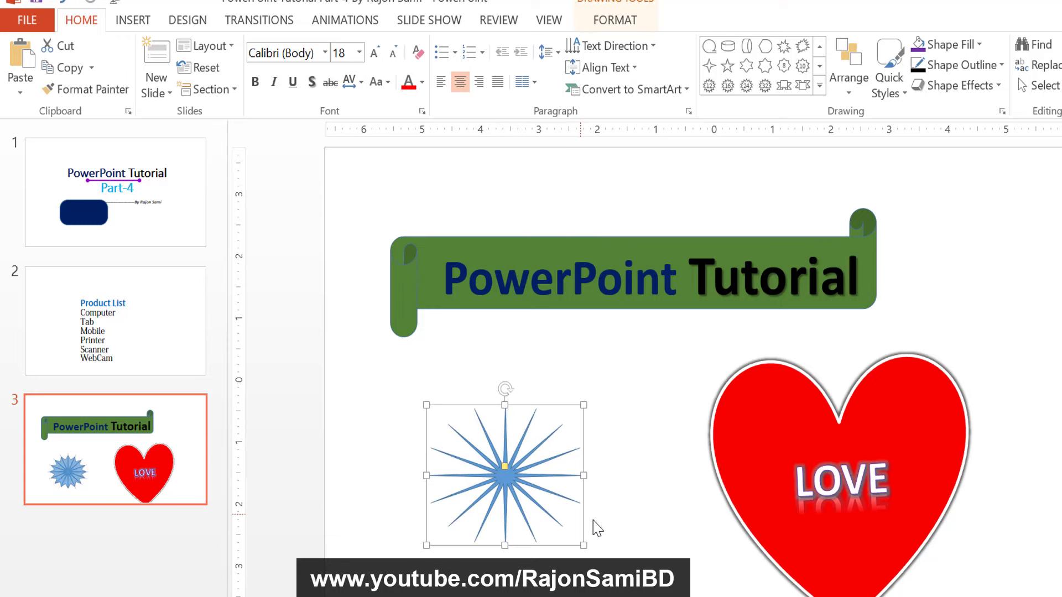
click(634, 532)
click(504, 478)
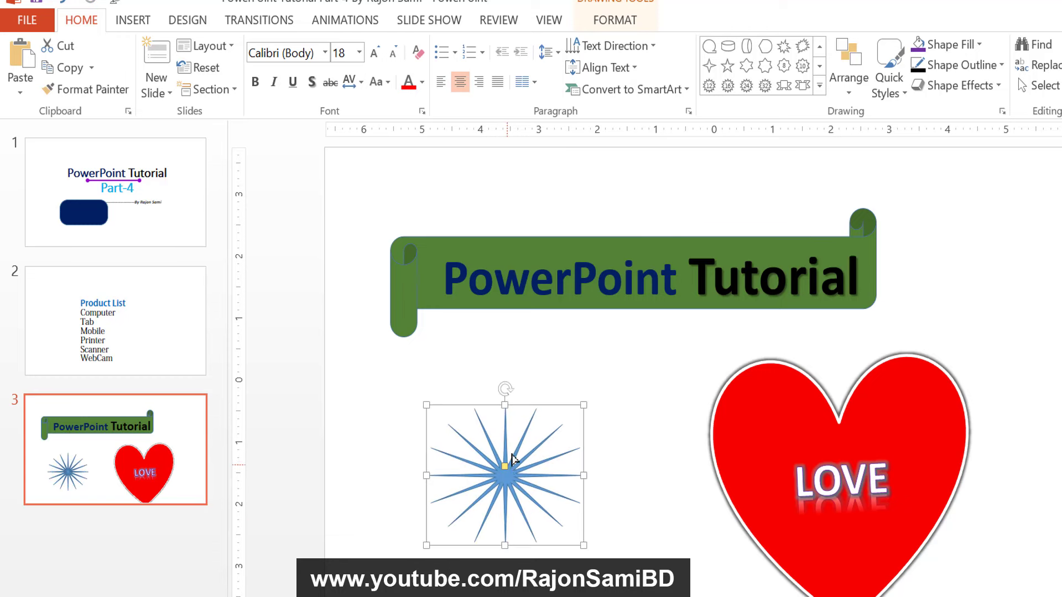
key(ctrl+z)
key(ctrl+z)
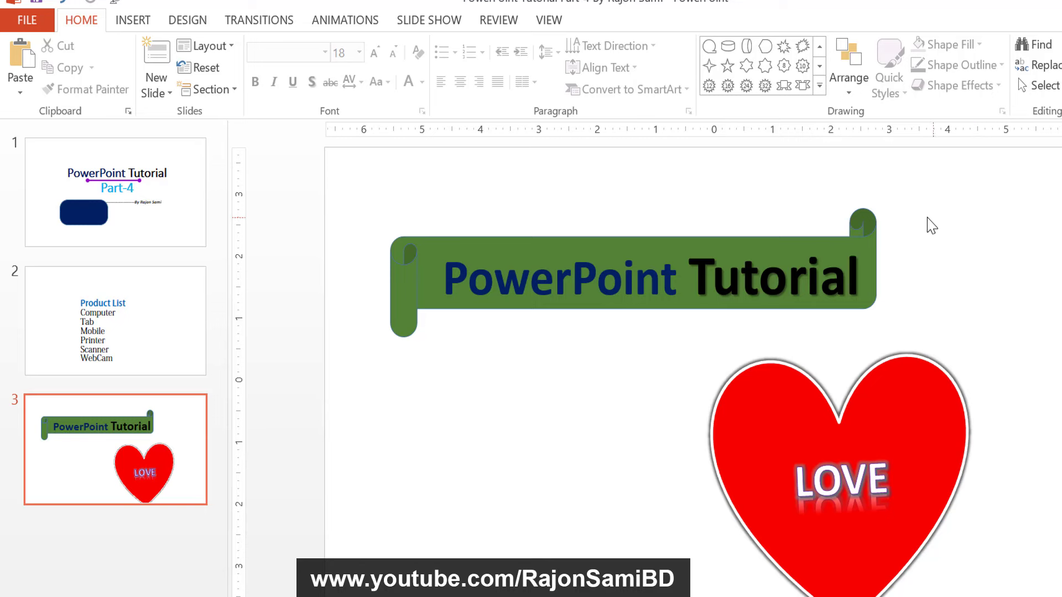
Draw a green-filled rectangle below the banner on the left.
click(820, 85)
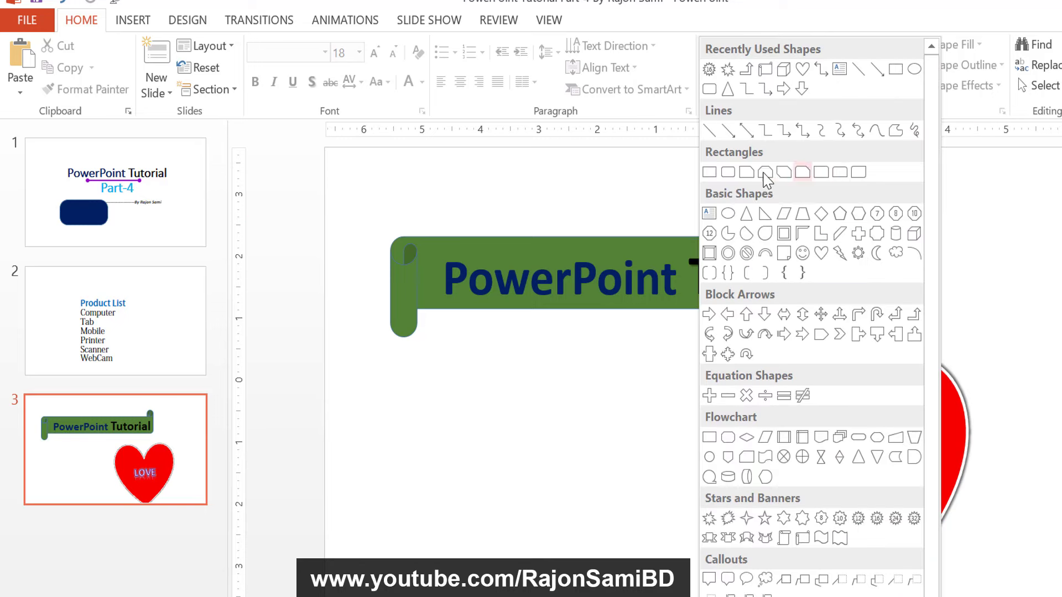
click(709, 172)
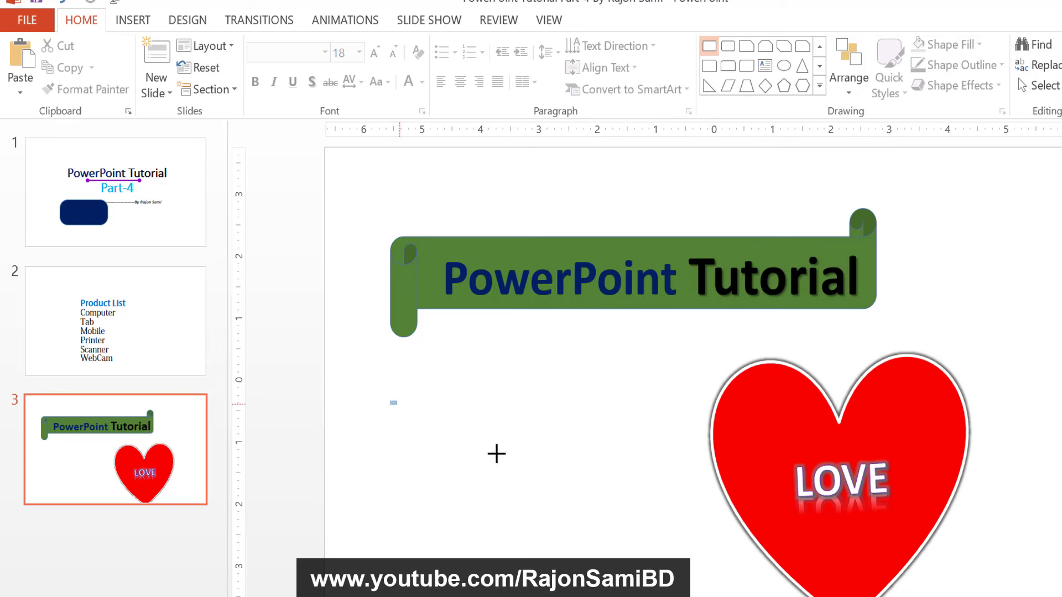
drag(496, 454, 611, 529)
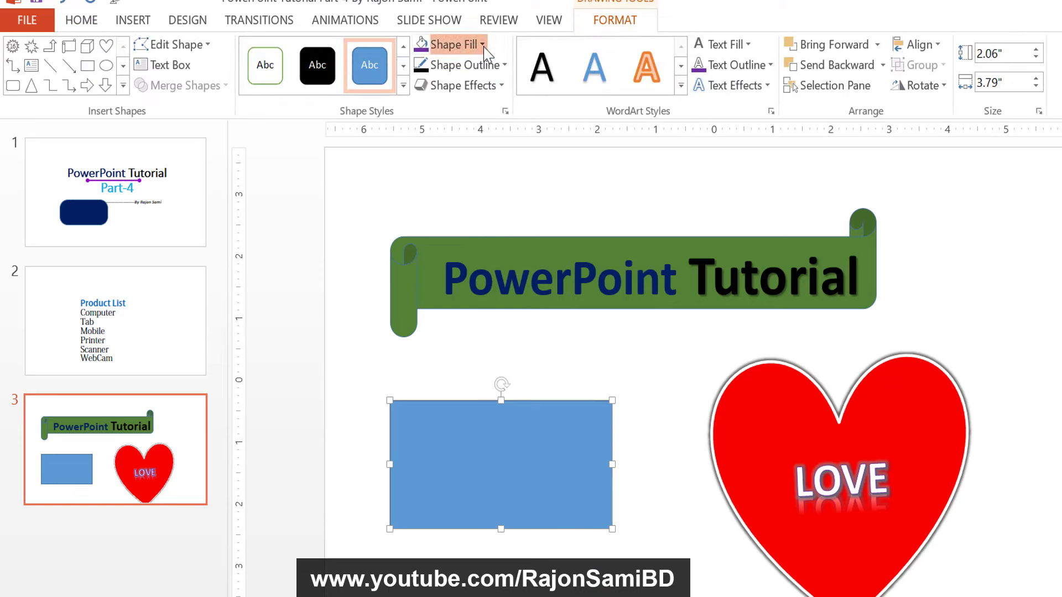
click(480, 45)
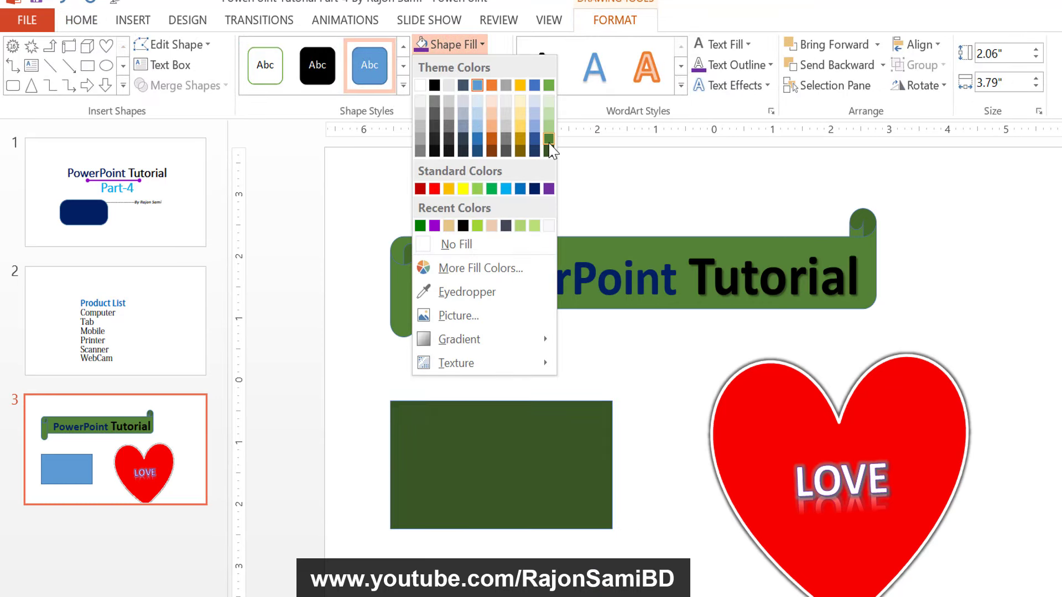
click(421, 226)
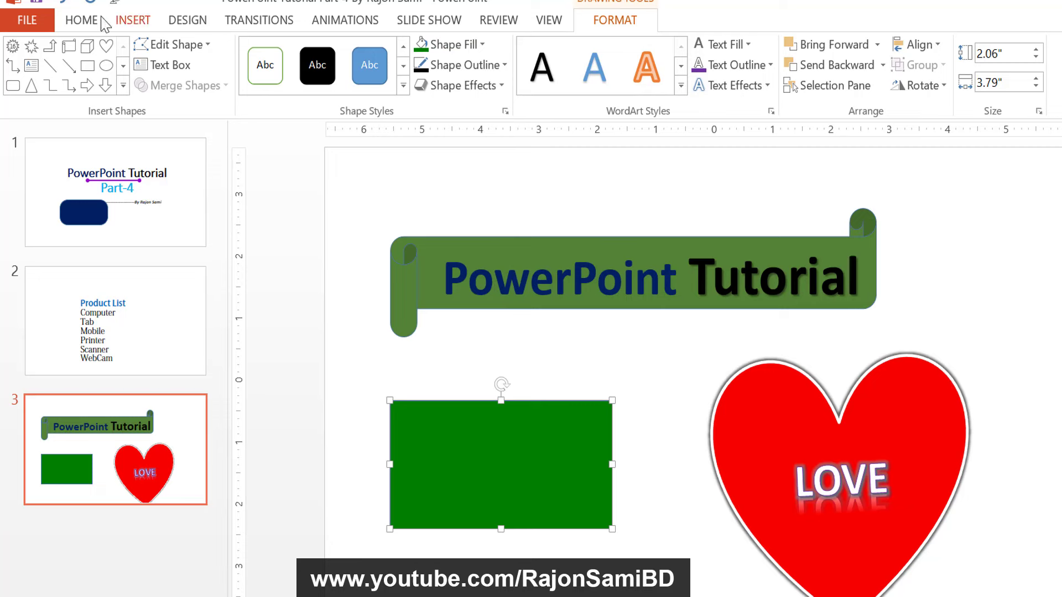
Add a red-filled circle in the middle of the green rectangle.
click(83, 20)
click(819, 86)
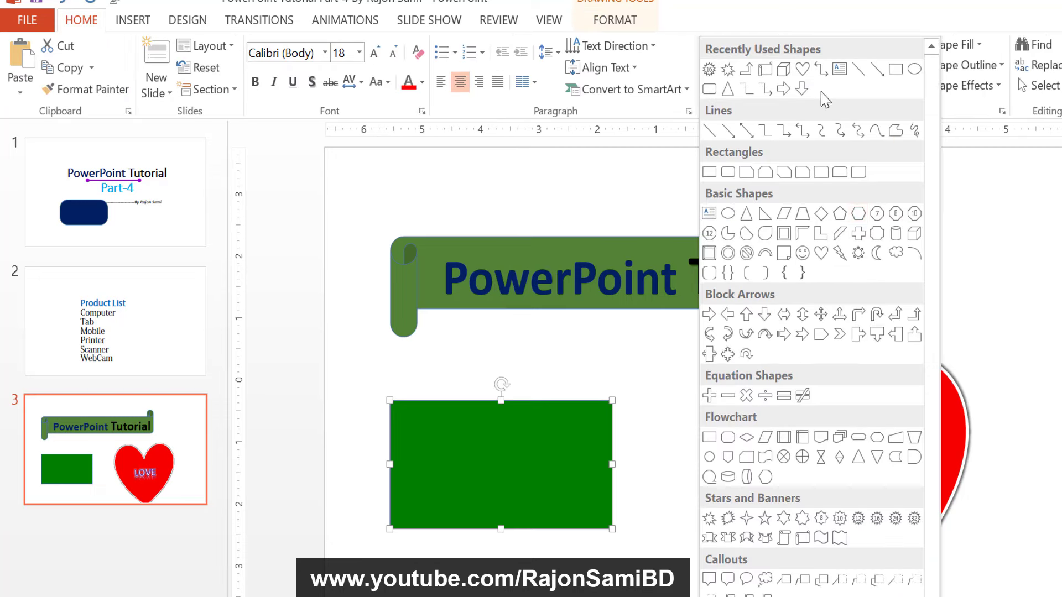
click(782, 256)
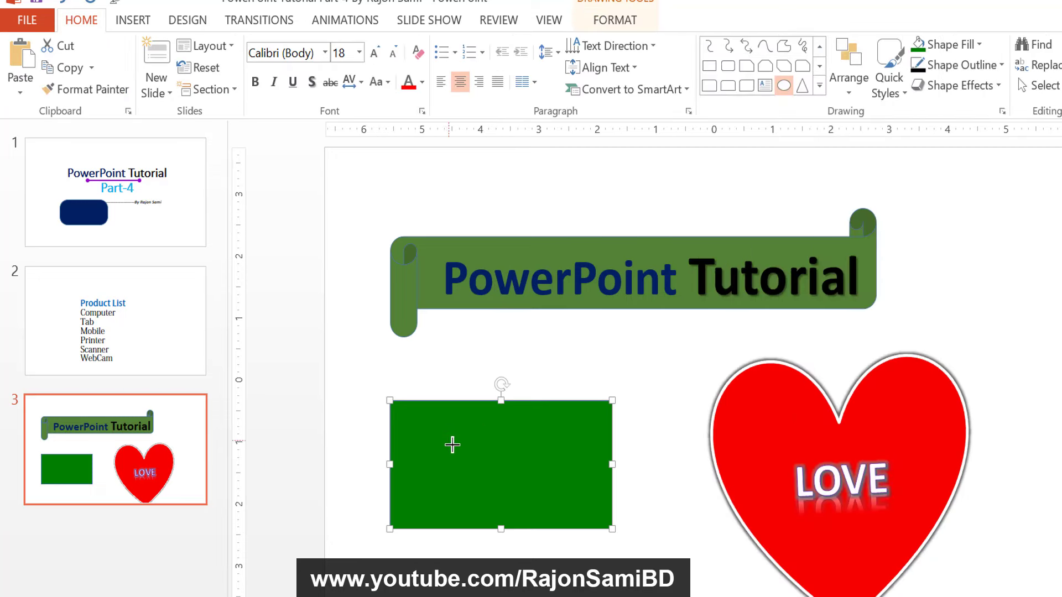
drag(451, 421, 537, 511)
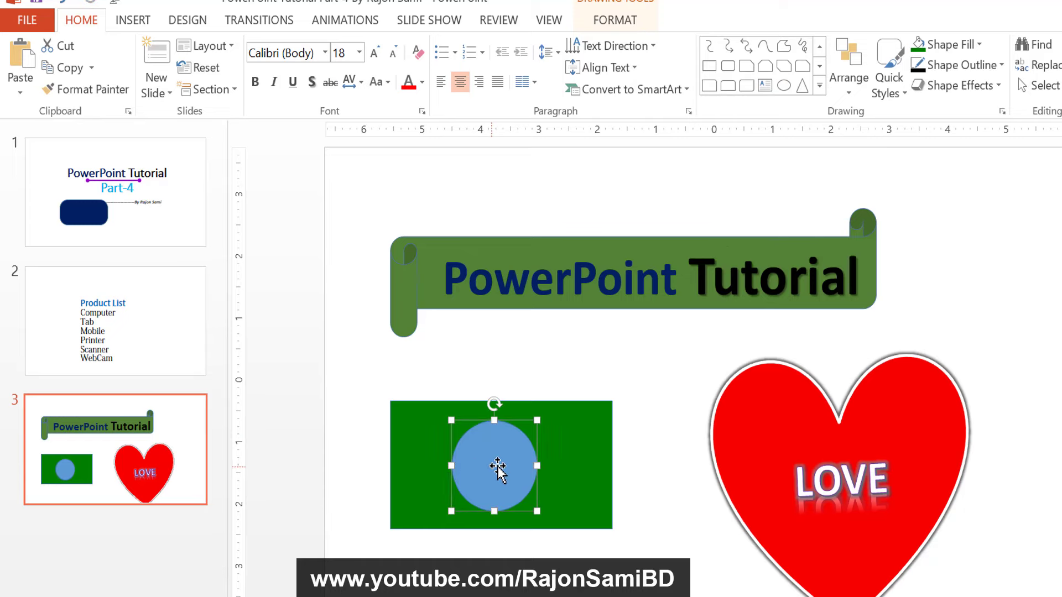
click(615, 20)
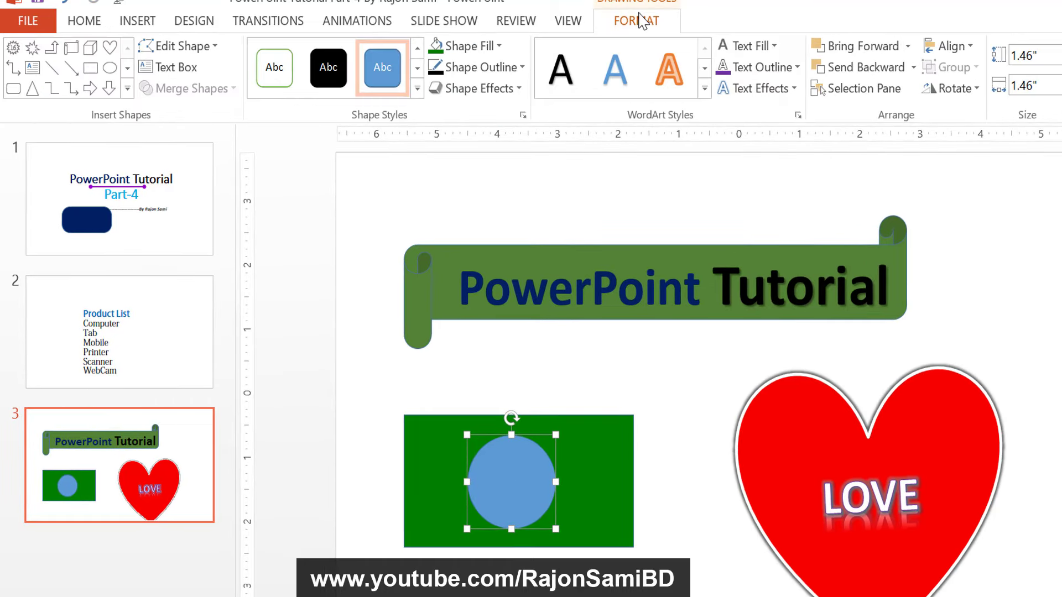
click(499, 45)
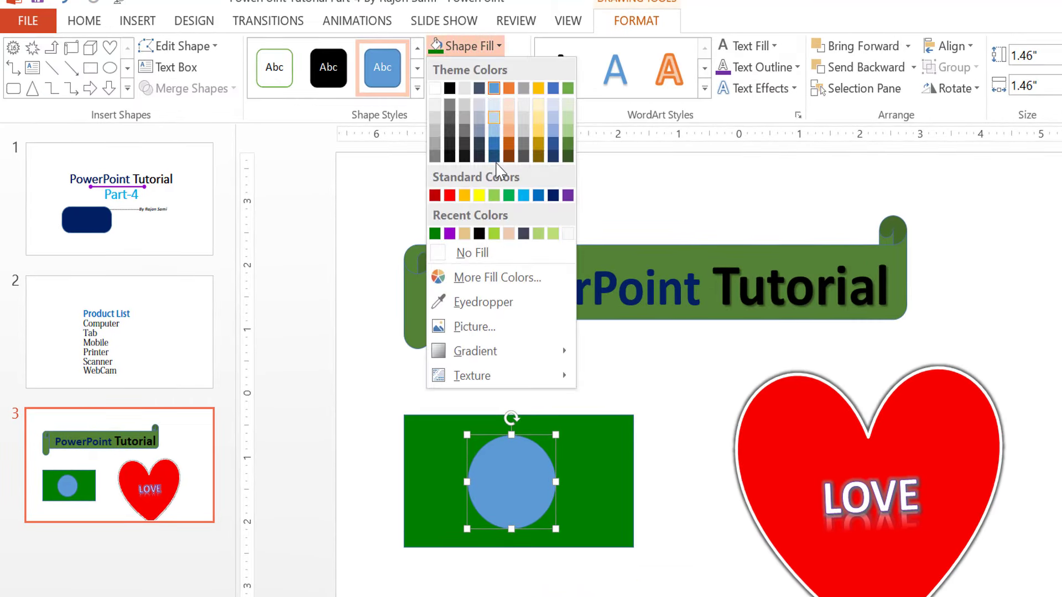
click(450, 196)
click(649, 493)
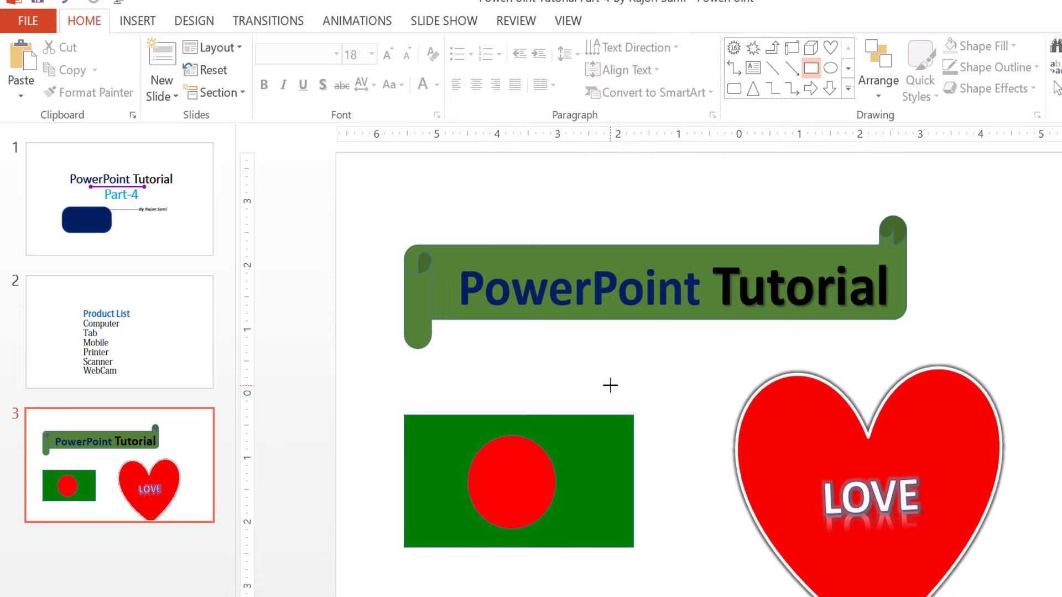
Draw a tall thin pole beside the flag and nudge it right.
drag(611, 386, 634, 596)
key(ctrl+Right)
key(ctrl+Right)
key(ctrl+Right)
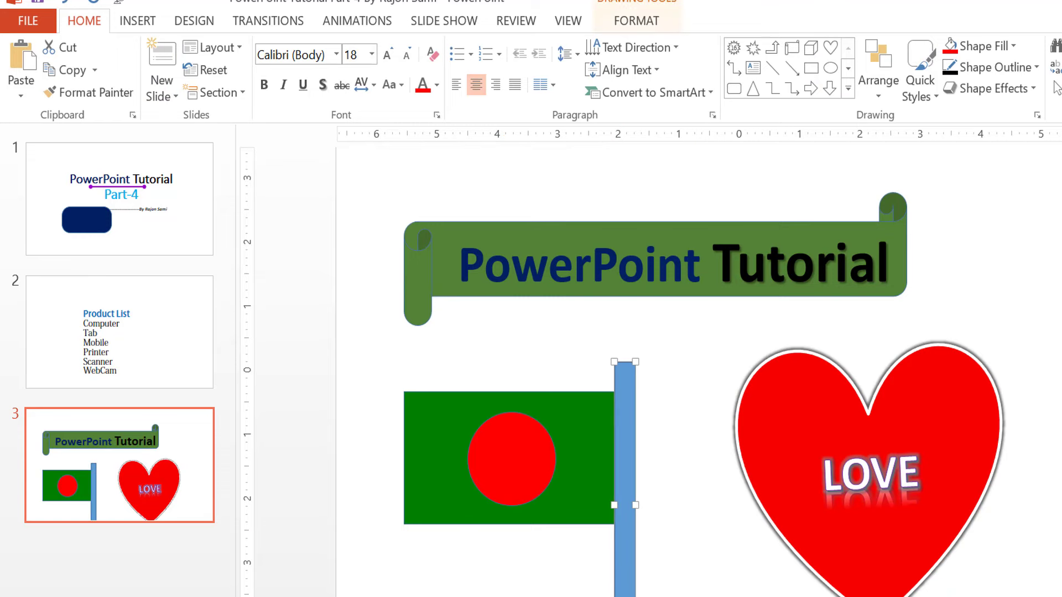
key(ctrl+Right)
key(ctrl+Right)
Fill the pole grey and nudge it slightly further right along the flag's edge.
click(636, 21)
click(464, 46)
click(576, 121)
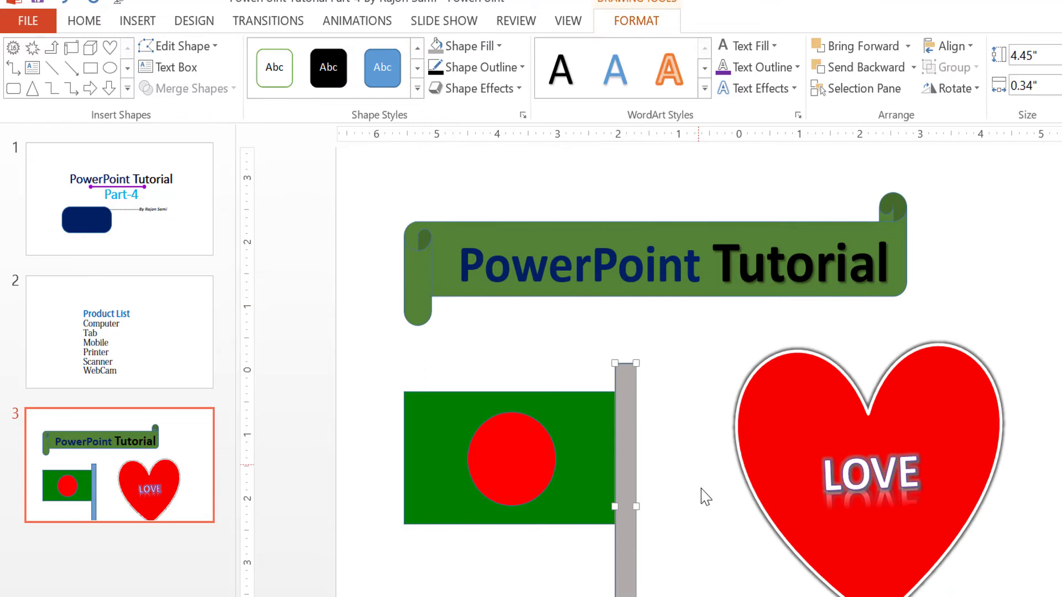
click(702, 493)
click(624, 412)
key(ctrl+Right)
key(ctrl+Right)
key(ctrl+Right)
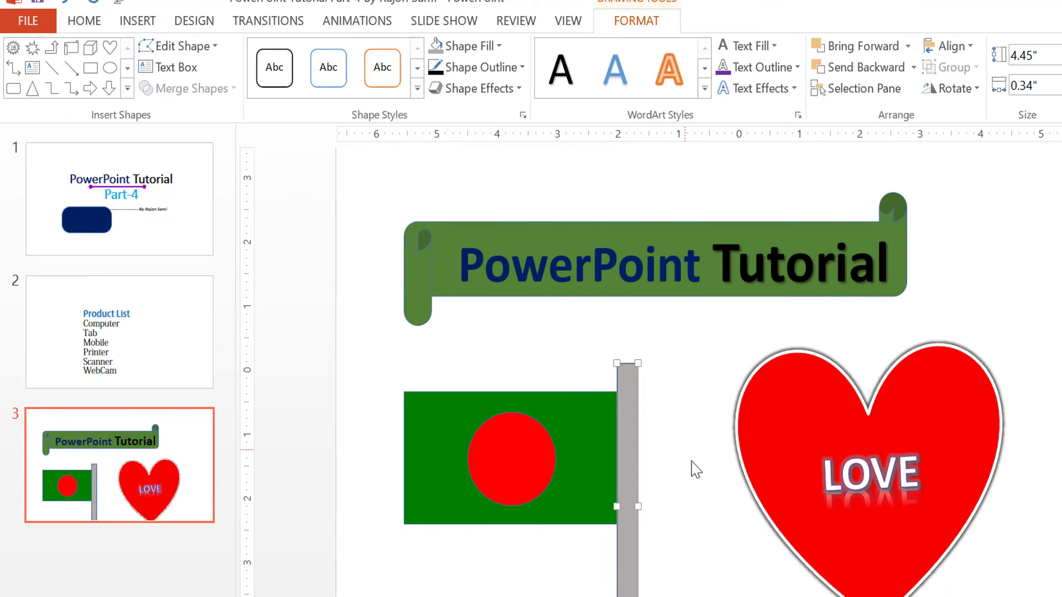
key(ctrl+Right)
click(701, 477)
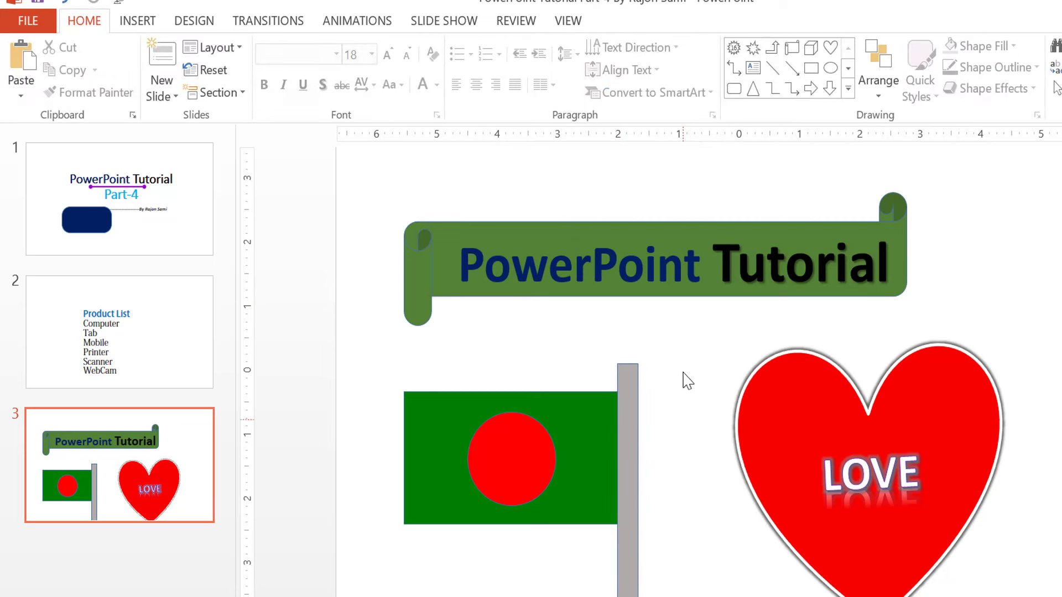
Draw a small oval on top of the pole, then delete it.
click(830, 67)
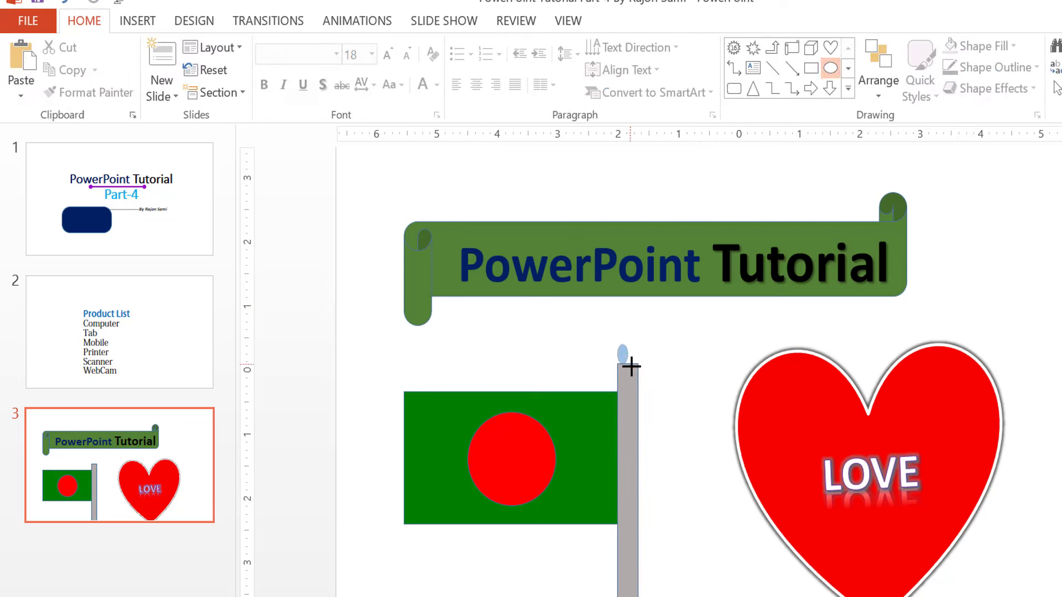
drag(635, 367, 634, 367)
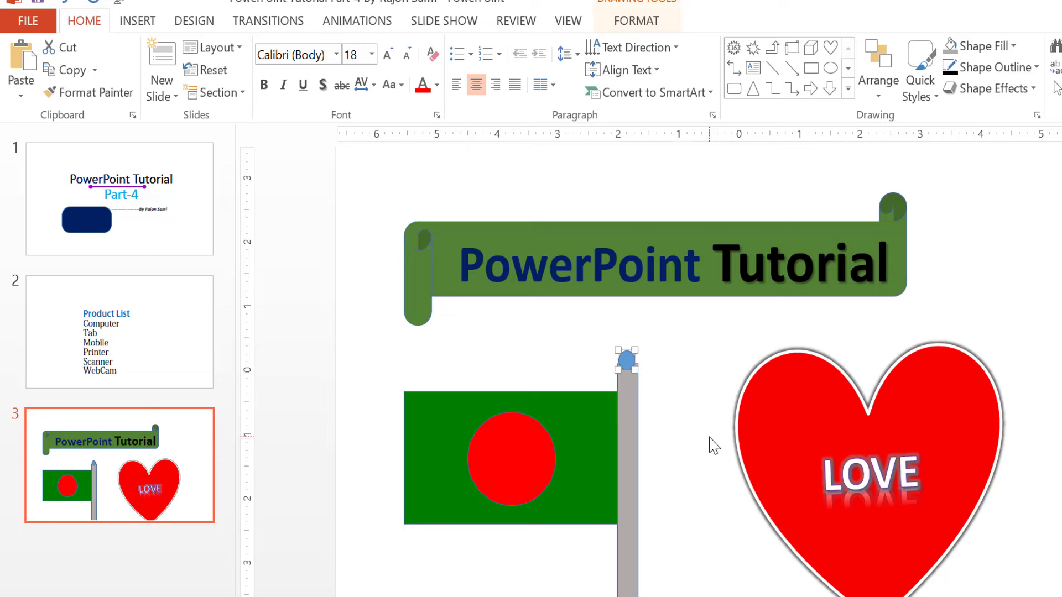
key(Delete)
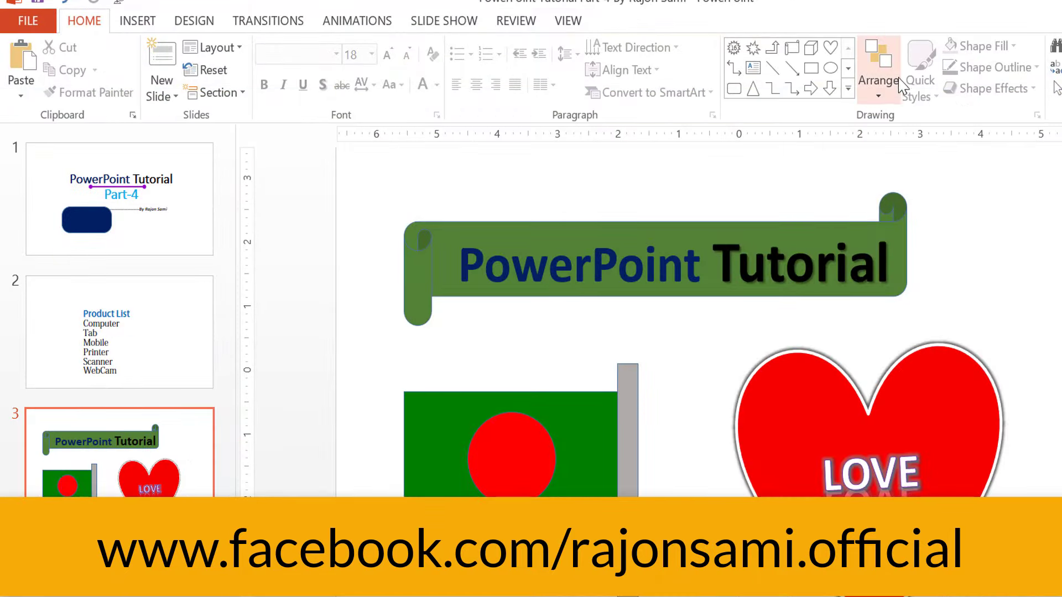
Draw a Smiley Face at the upper right of slide 3 and fill it orange.
click(848, 88)
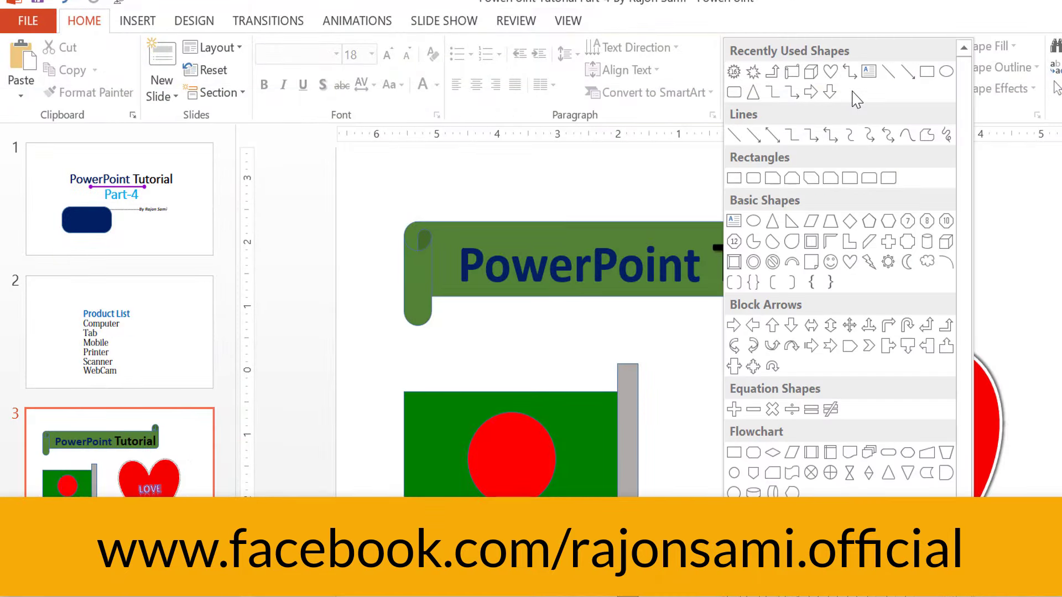
click(831, 262)
drag(979, 210, 938, 332)
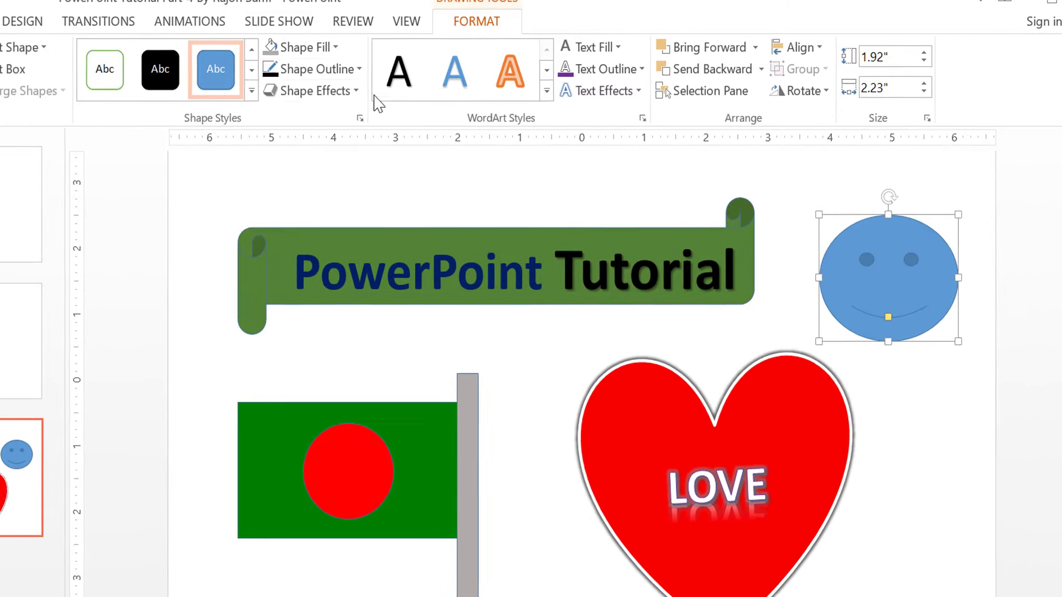
click(332, 47)
click(348, 95)
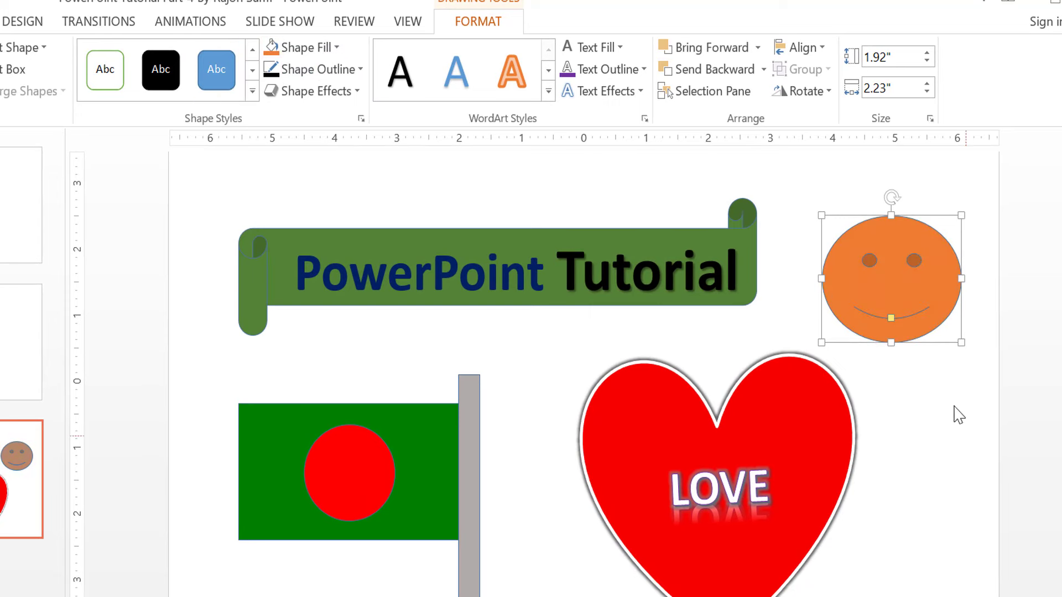
Bend the smiley's mouth into a frown, then restore the smile.
click(959, 415)
click(915, 268)
mouse_move(891, 318)
mouse_down()
mouse_move(878, 303)
mouse_move(893, 329)
mouse_move(892, 307)
mouse_move(896, 327)
mouse_up()
click(943, 443)
click(897, 320)
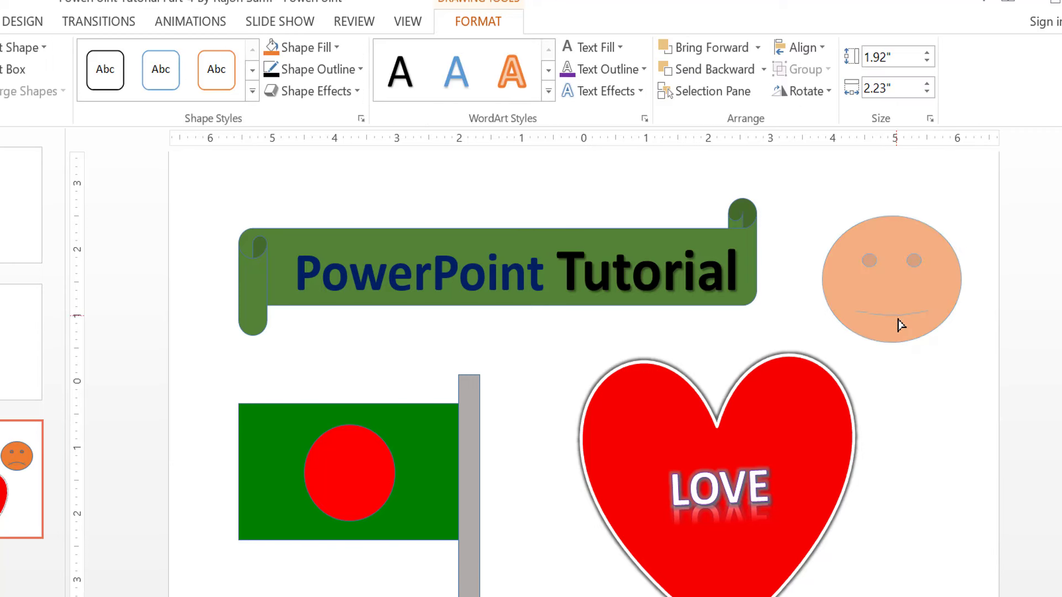
click(952, 454)
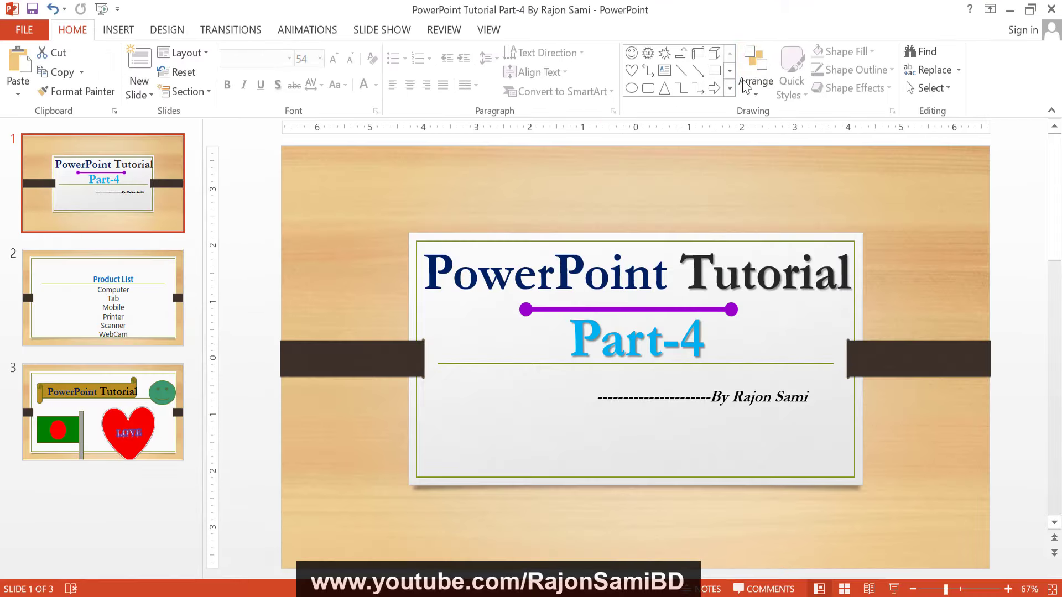
click(750, 93)
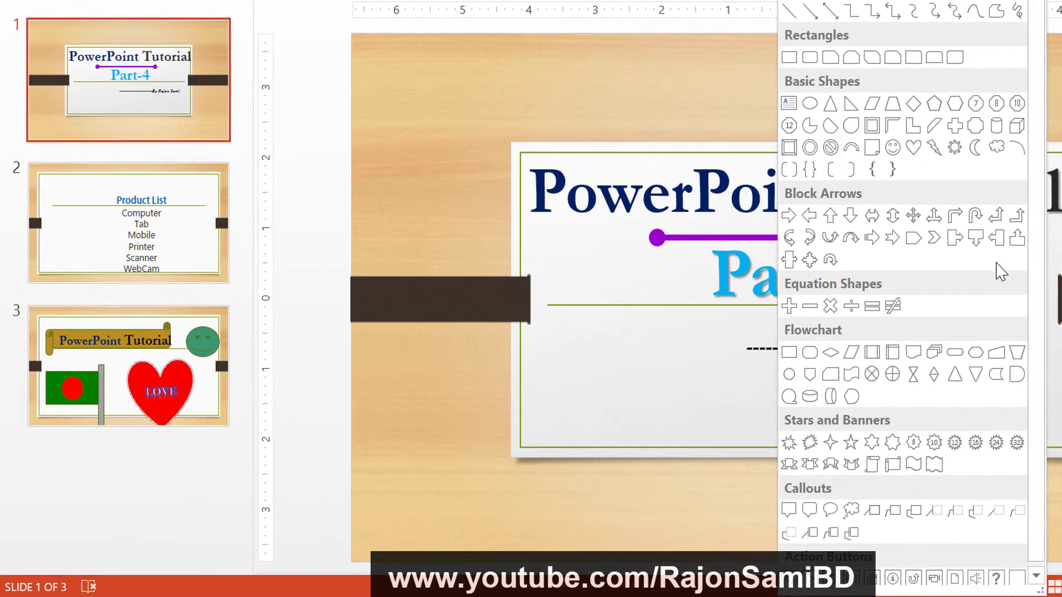
click(789, 306)
drag(603, 352, 676, 443)
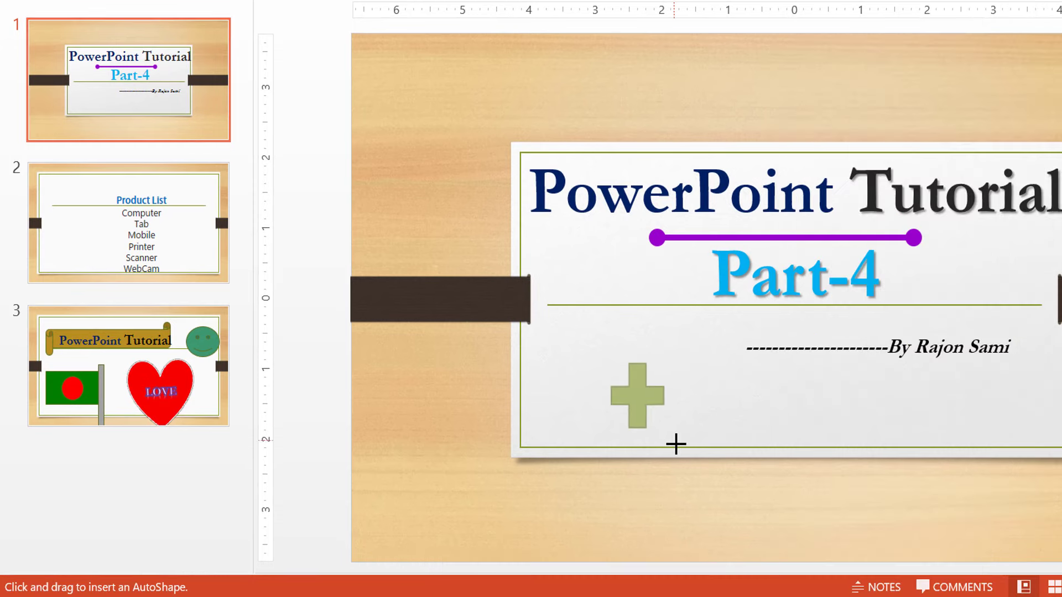
click(791, 1)
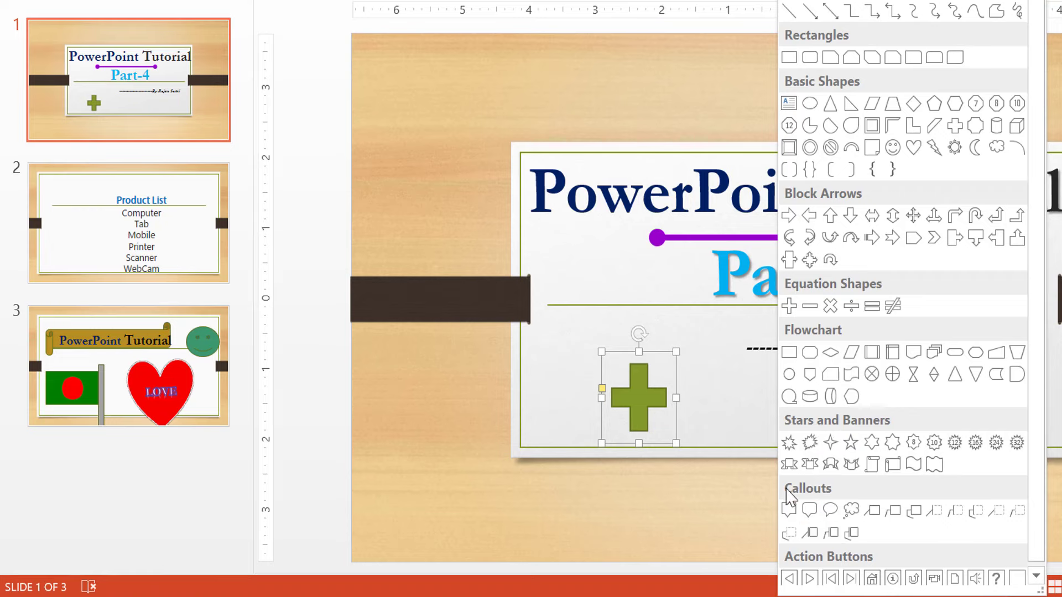
key(Escape)
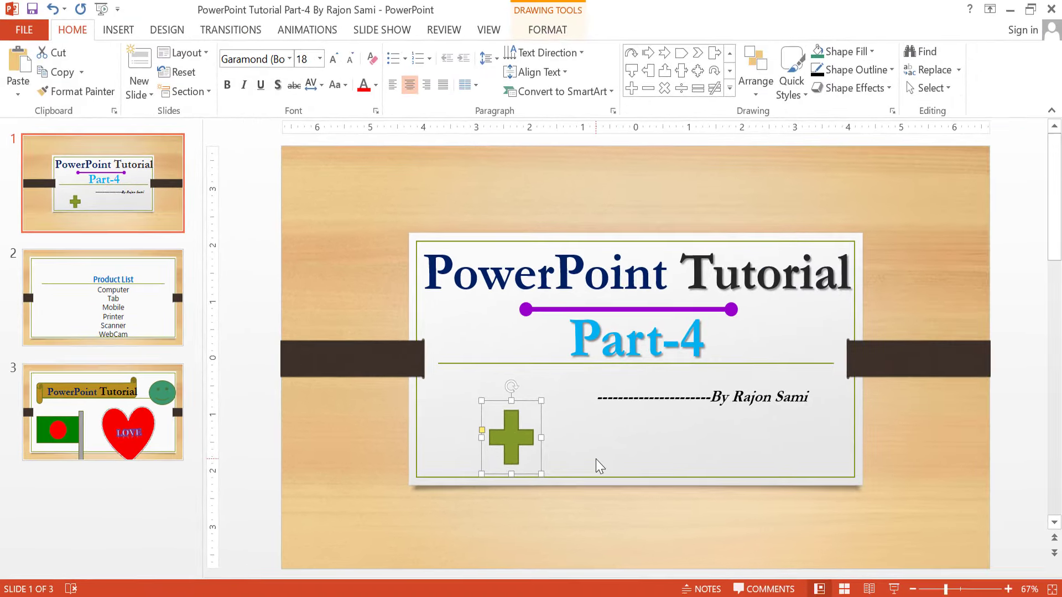
key(Delete)
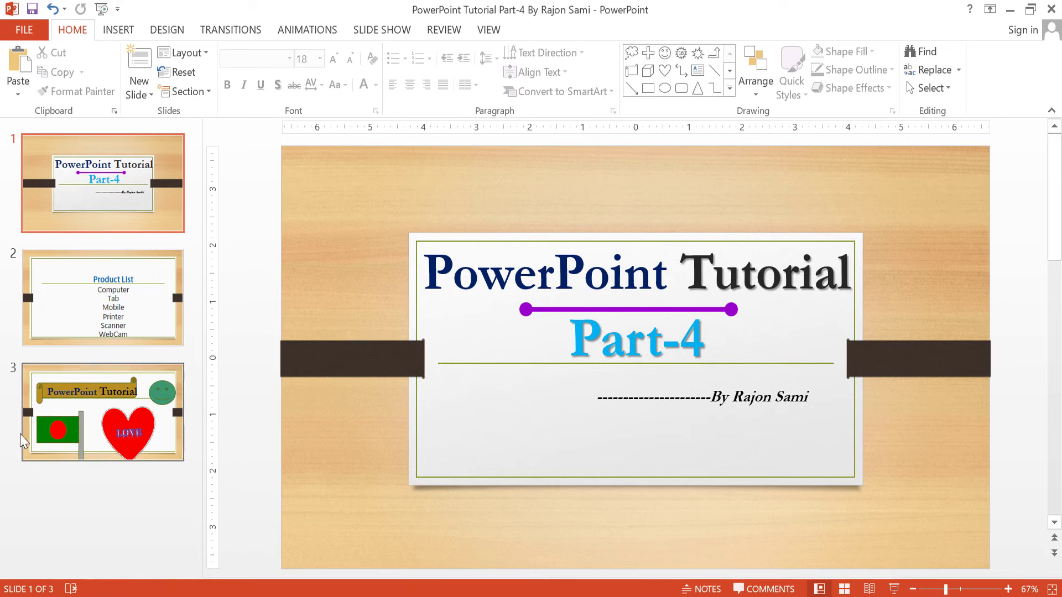
Add a new slide 4 after slide 3 and delete all its placeholders.
click(49, 520)
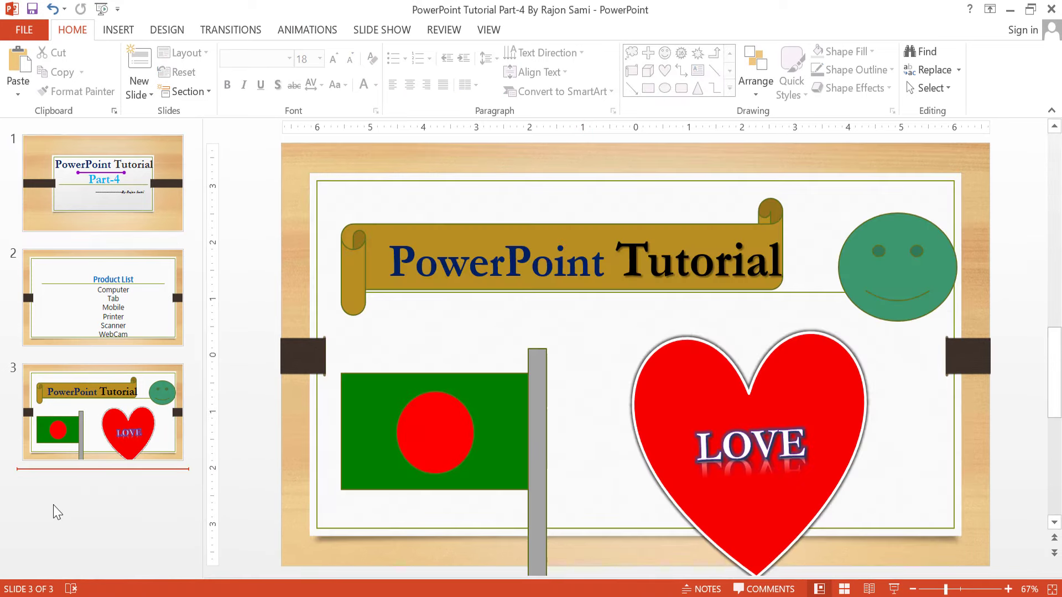
key(Return)
click(582, 213)
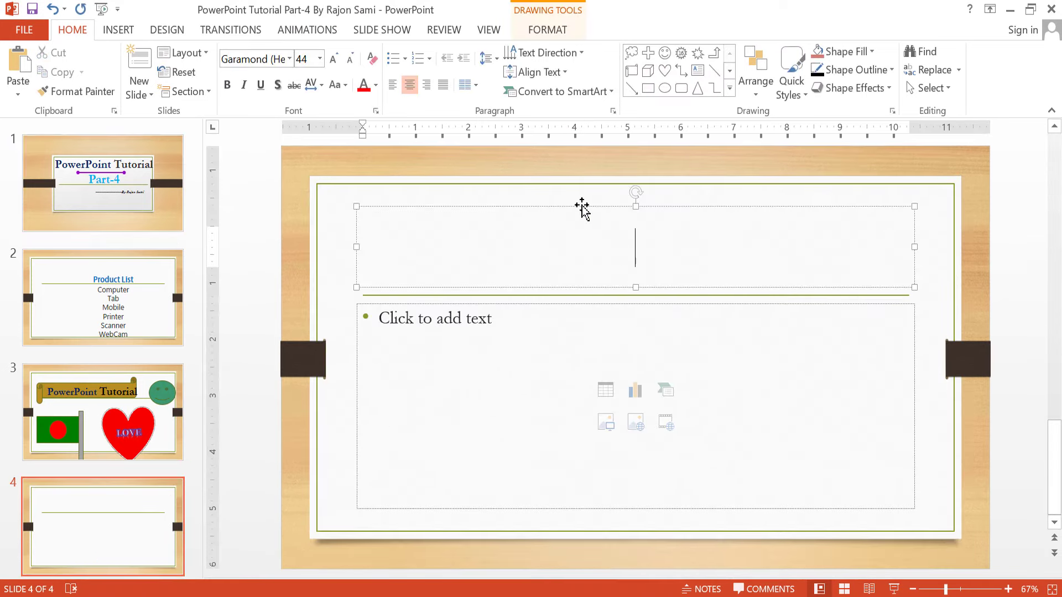
key(Escape)
key(ctrl+a)
key(Delete)
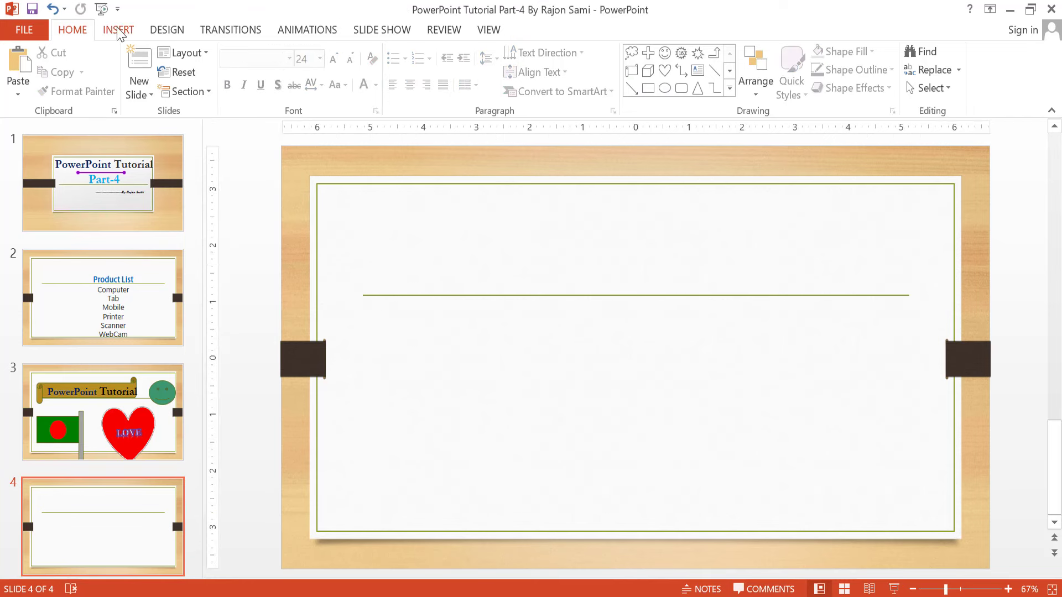
Insert the person's photo from the desktop onto slide 4's left side.
click(118, 31)
click(95, 69)
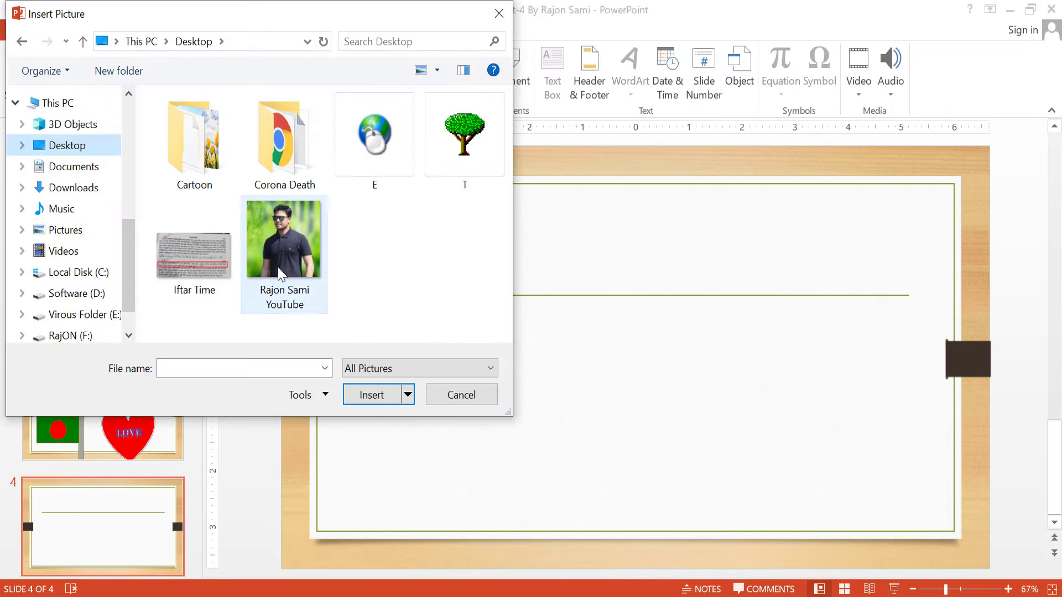
click(279, 274)
click(365, 396)
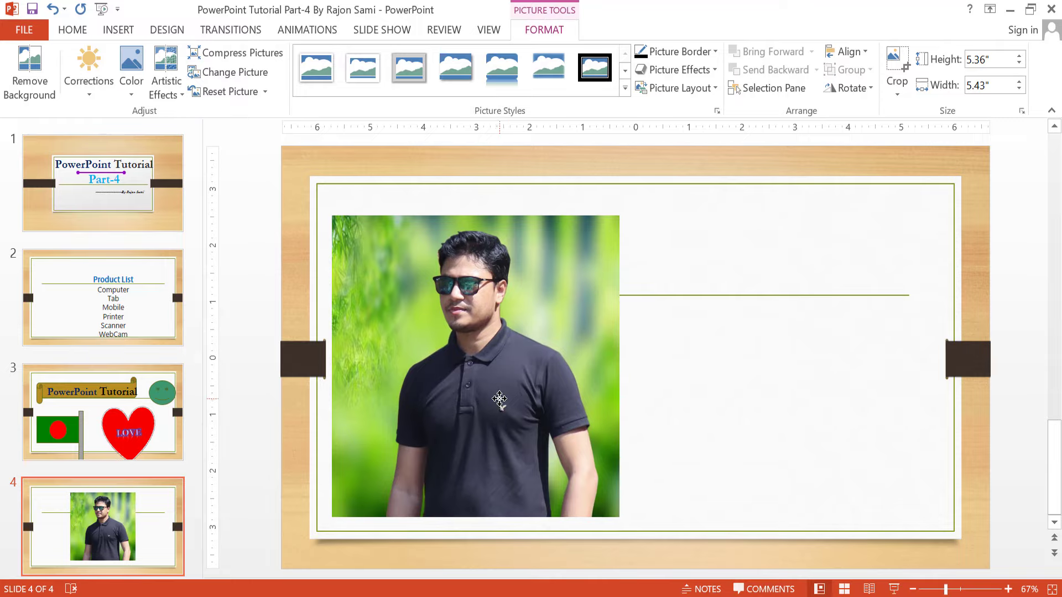
drag(499, 399, 500, 399)
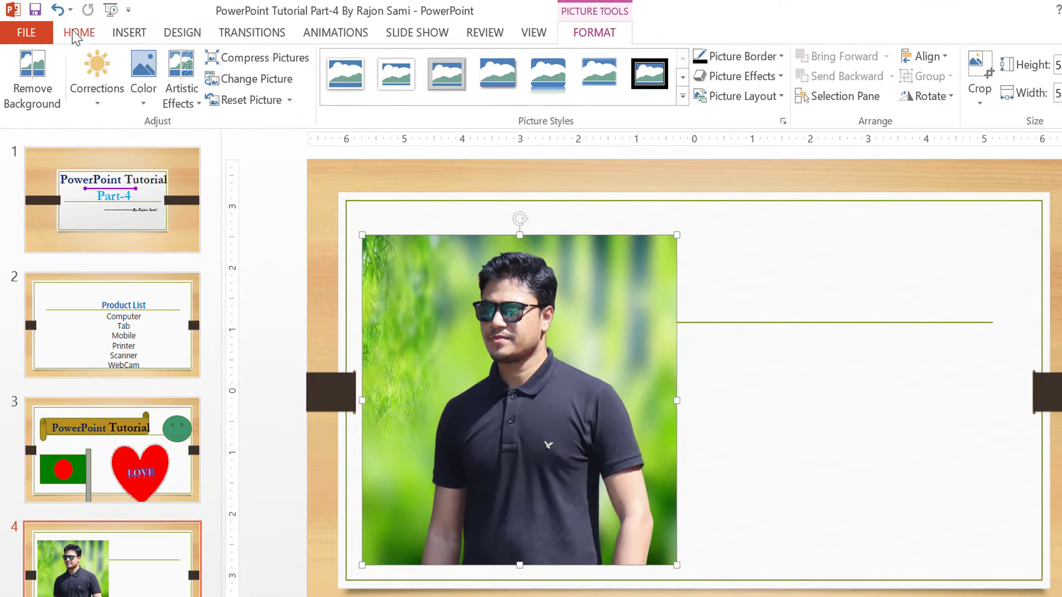
Draw a Cloud Callout across the upper slide with its tail pointing toward the photo.
click(72, 30)
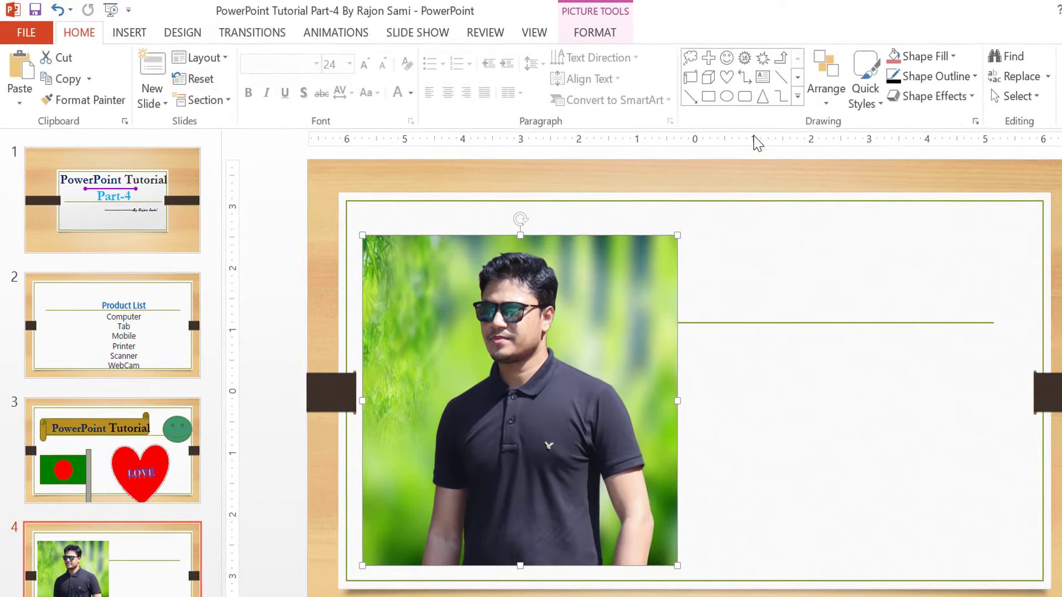
click(798, 97)
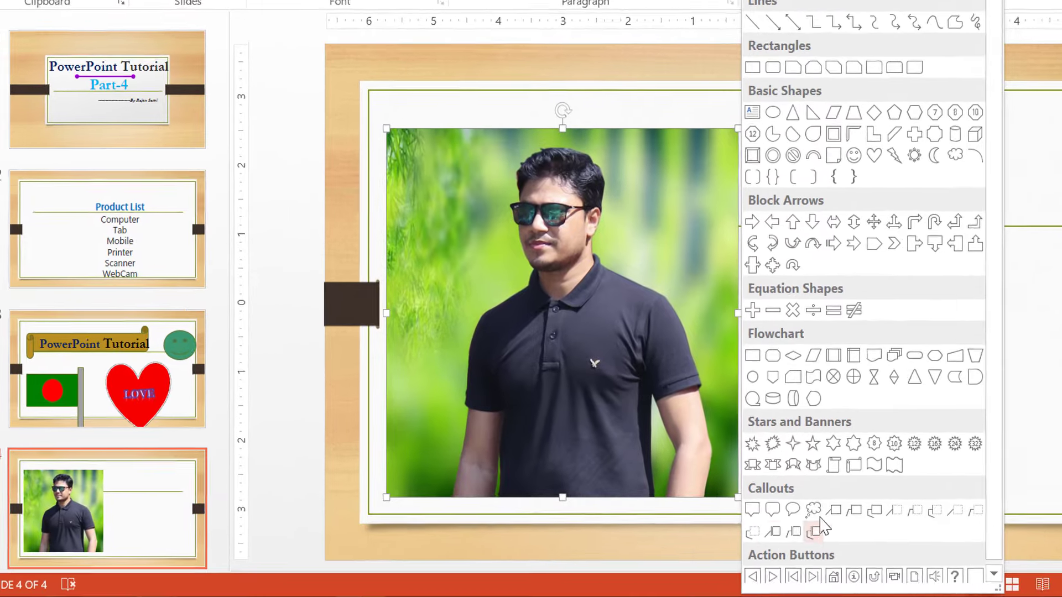
click(814, 512)
drag(620, 279, 949, 167)
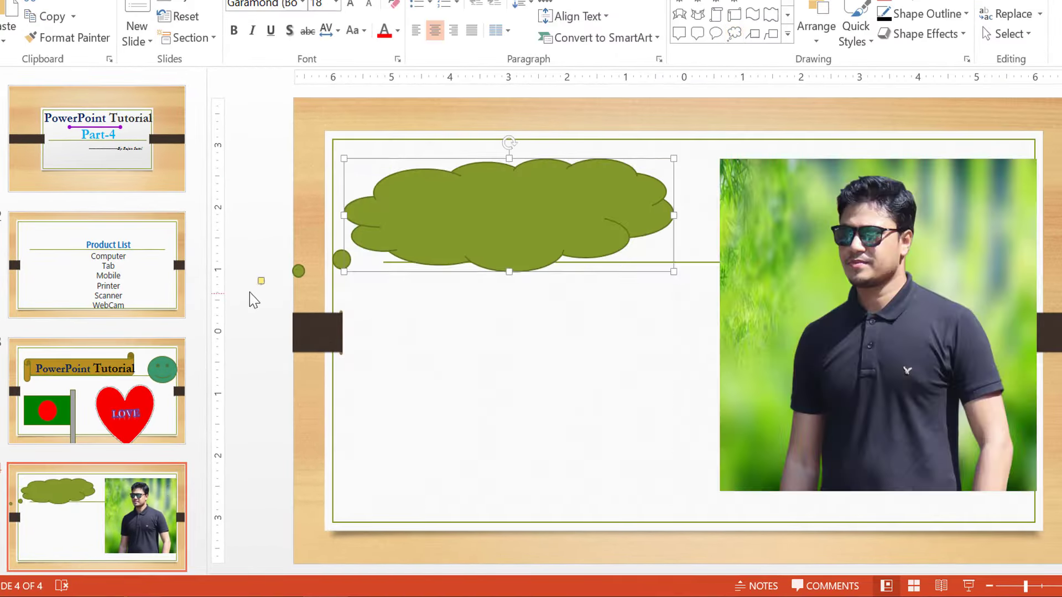
mouse_move(261, 283)
mouse_down()
mouse_move(626, 294)
mouse_move(826, 275)
mouse_up()
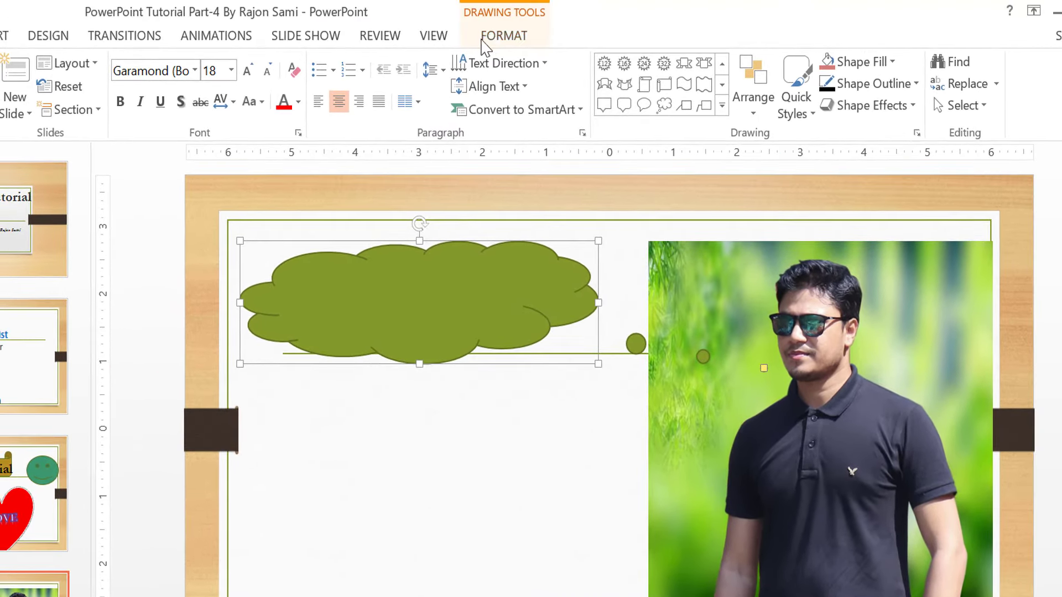
Fill the cloud callout dark red and drag it lower on the slide.
click(502, 36)
click(354, 61)
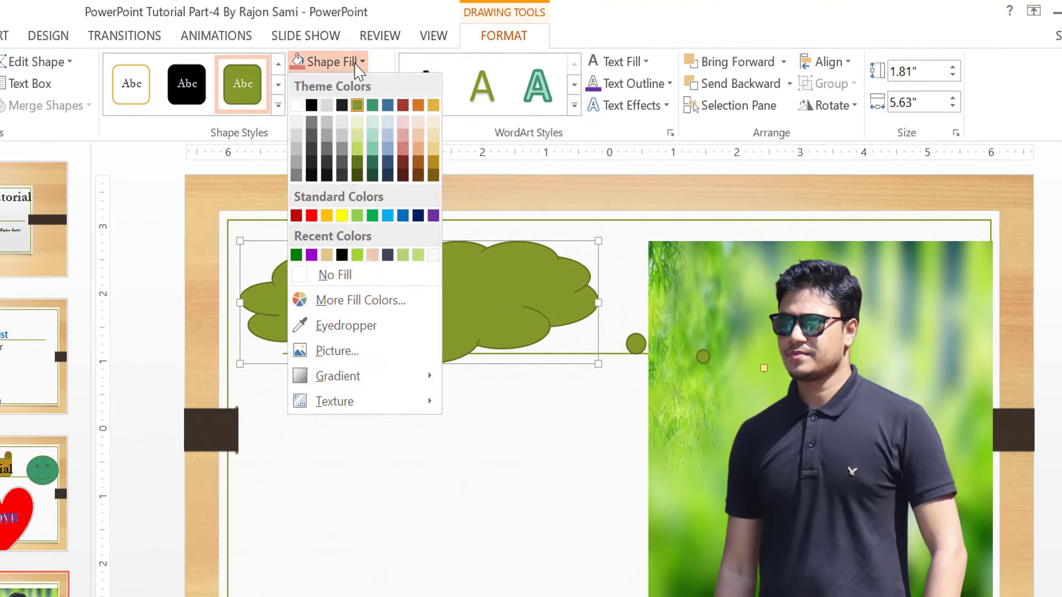
click(403, 111)
drag(527, 250, 518, 399)
Stretch the cloud to 3.85 inches, lower its tail toward the photo, and make it read 'Hi' at 60 point.
drag(410, 391, 410, 254)
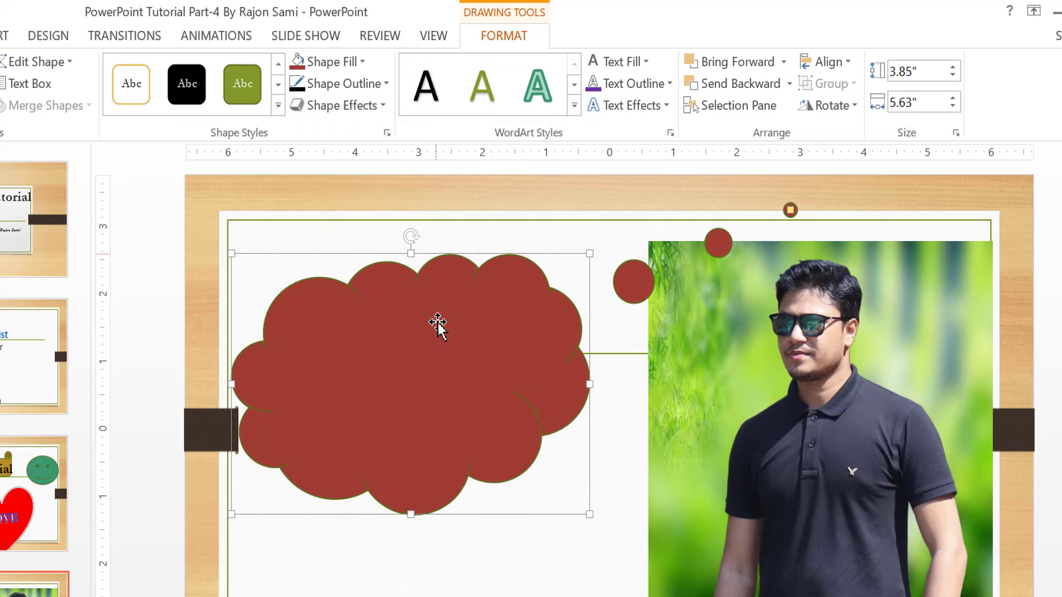
drag(790, 211, 764, 369)
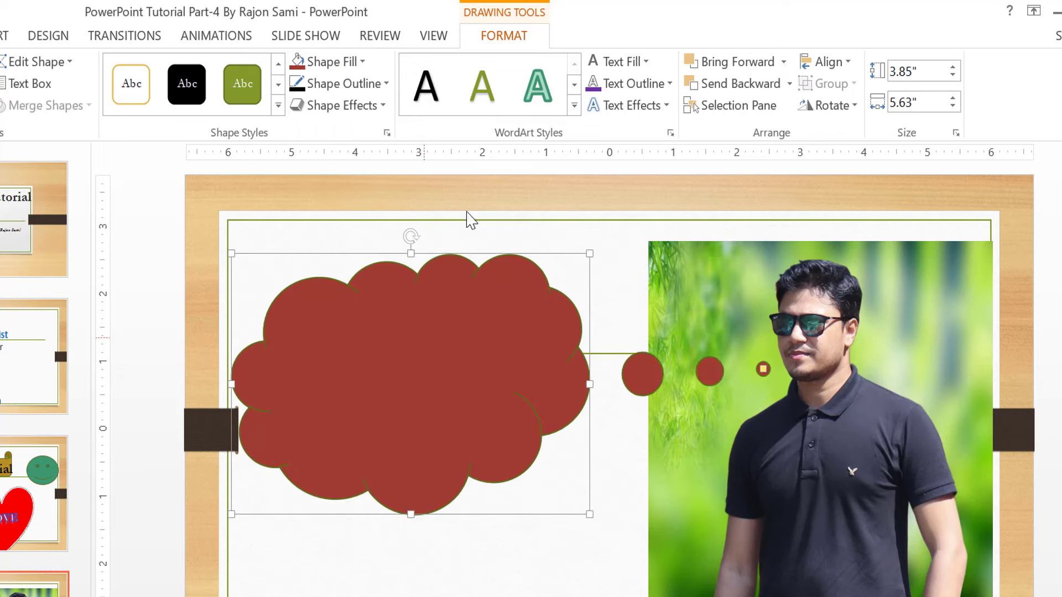
double_click(398, 382)
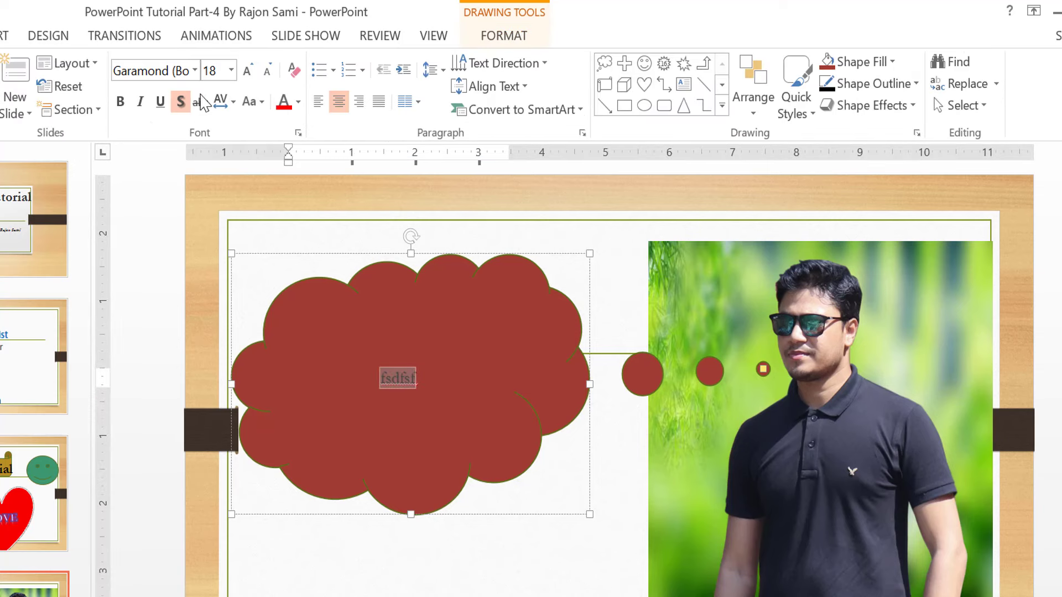
click(231, 71)
click(209, 455)
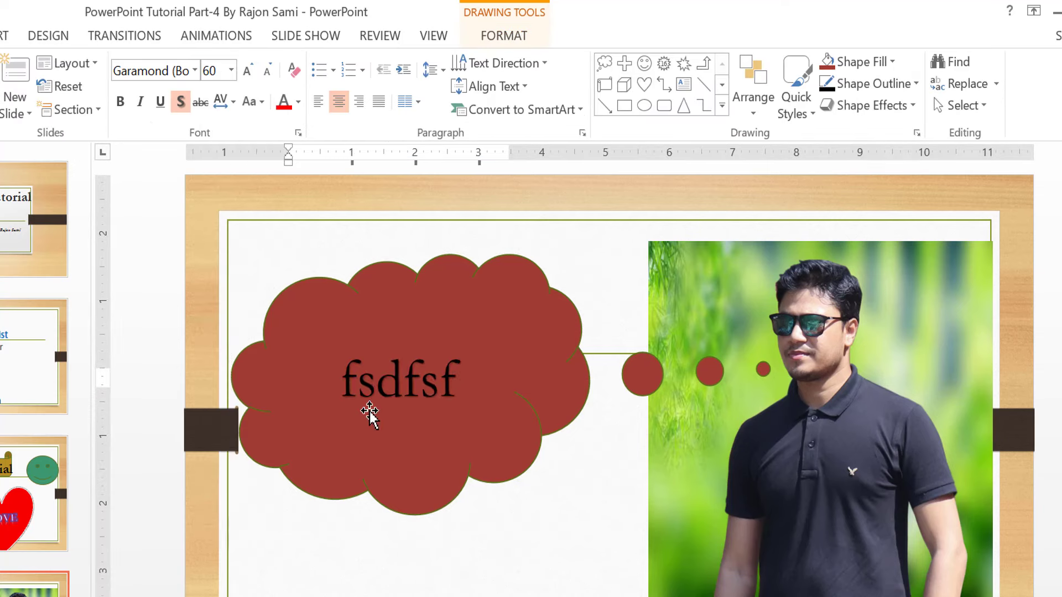
text(Hi)
click(500, 514)
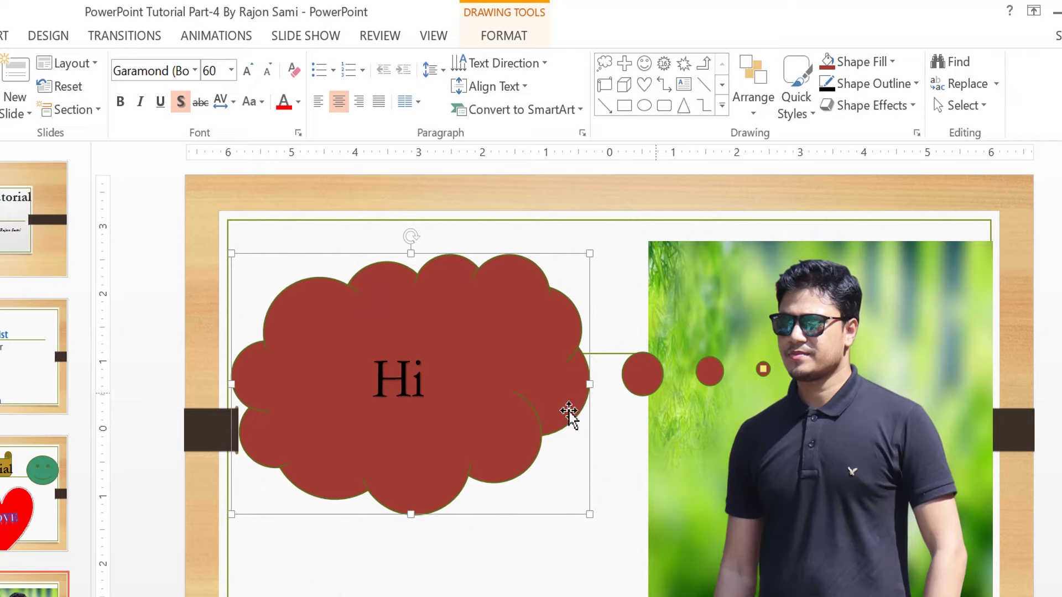
click(724, 105)
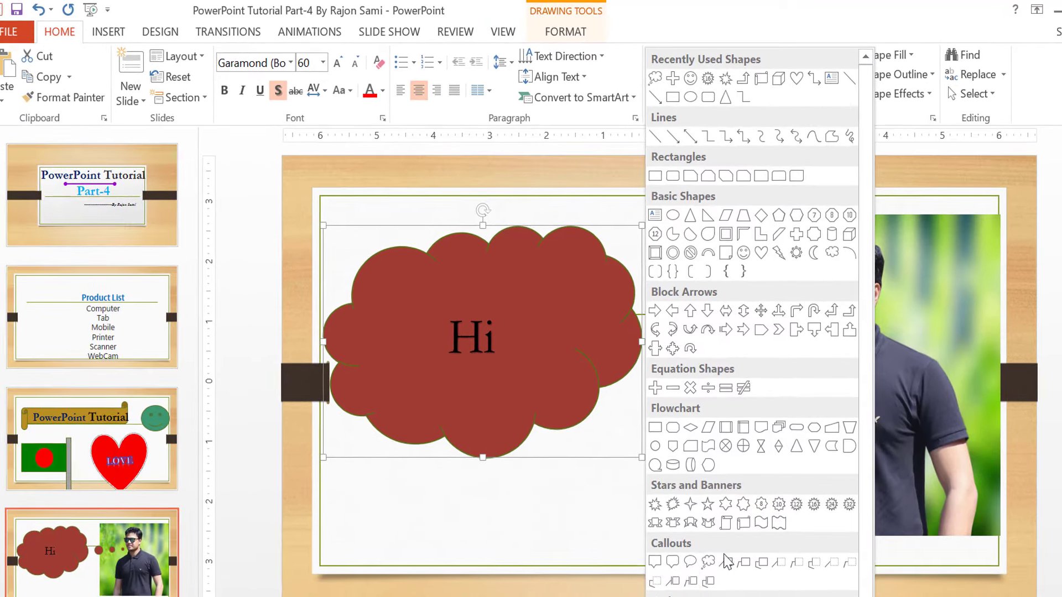
Draw a rectangular callout reading 'Hello' below the cloud, its tail pointing at the man's photo.
click(654, 575)
drag(402, 405, 588, 550)
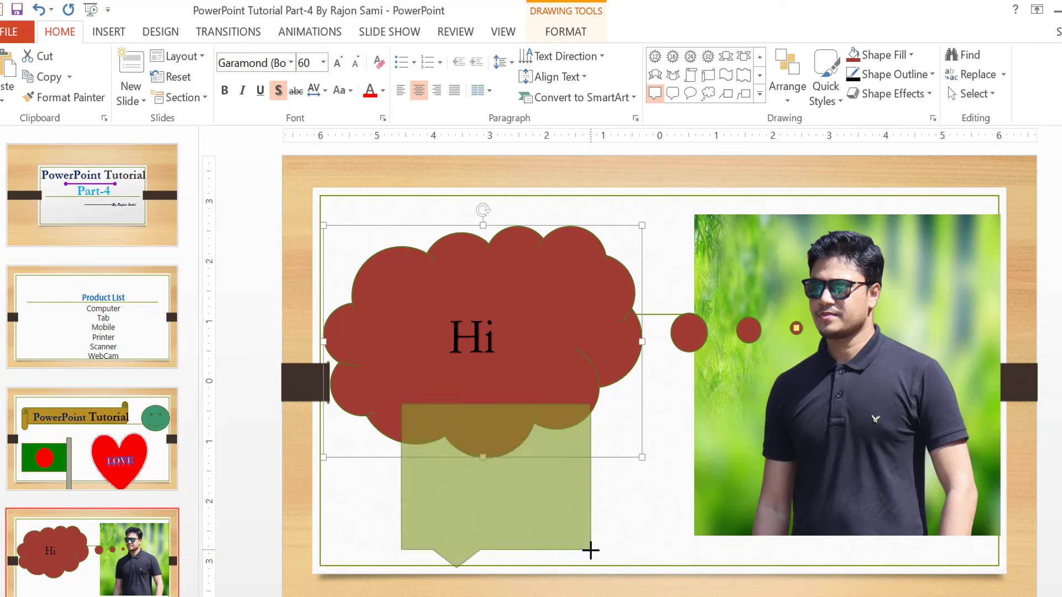
mouse_move(458, 570)
mouse_down()
mouse_move(676, 424)
mouse_move(770, 378)
mouse_up()
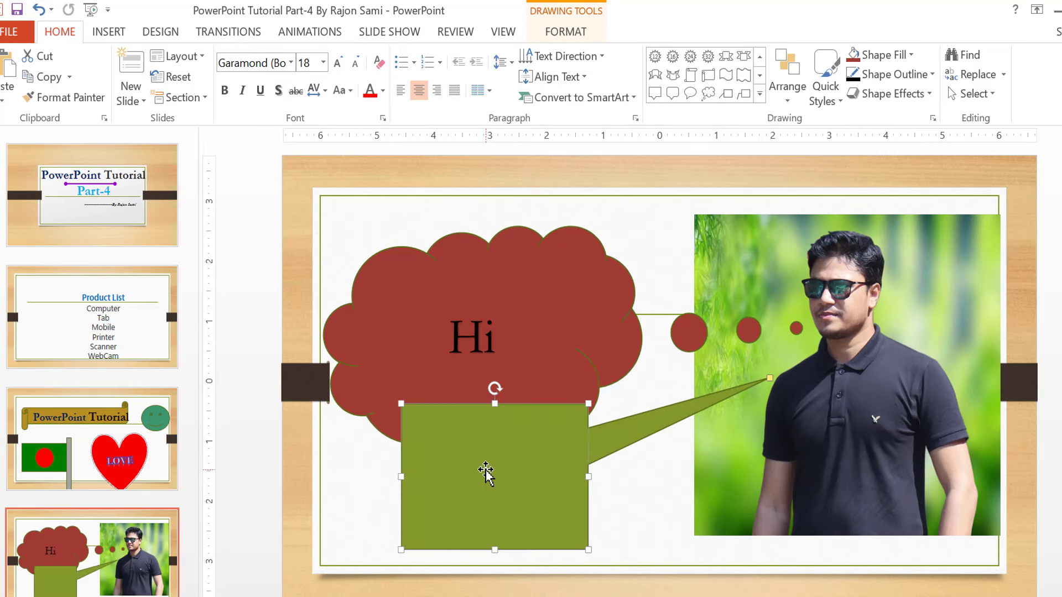
click(565, 33)
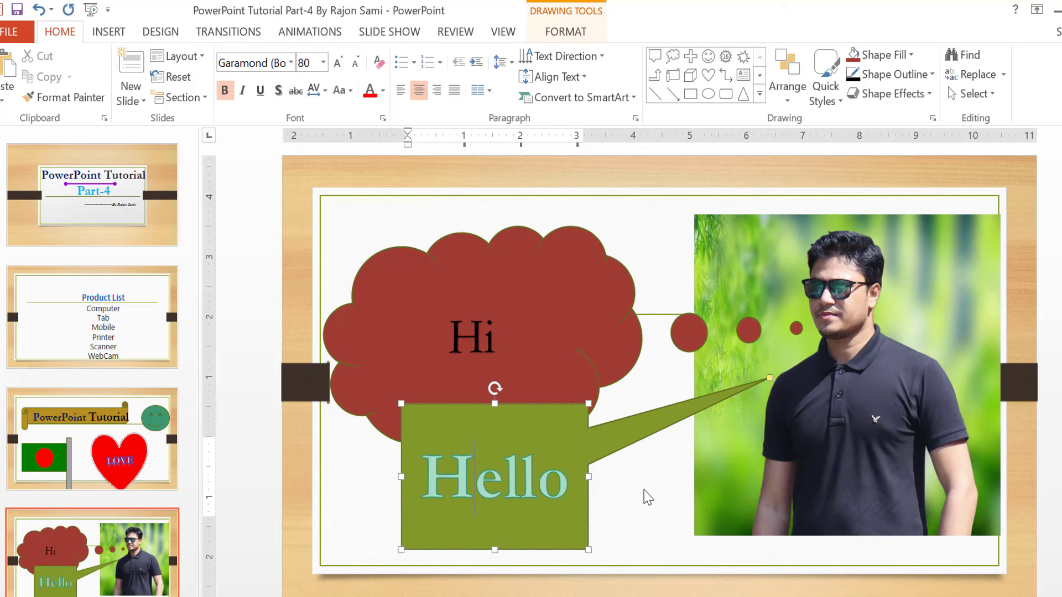
click(646, 496)
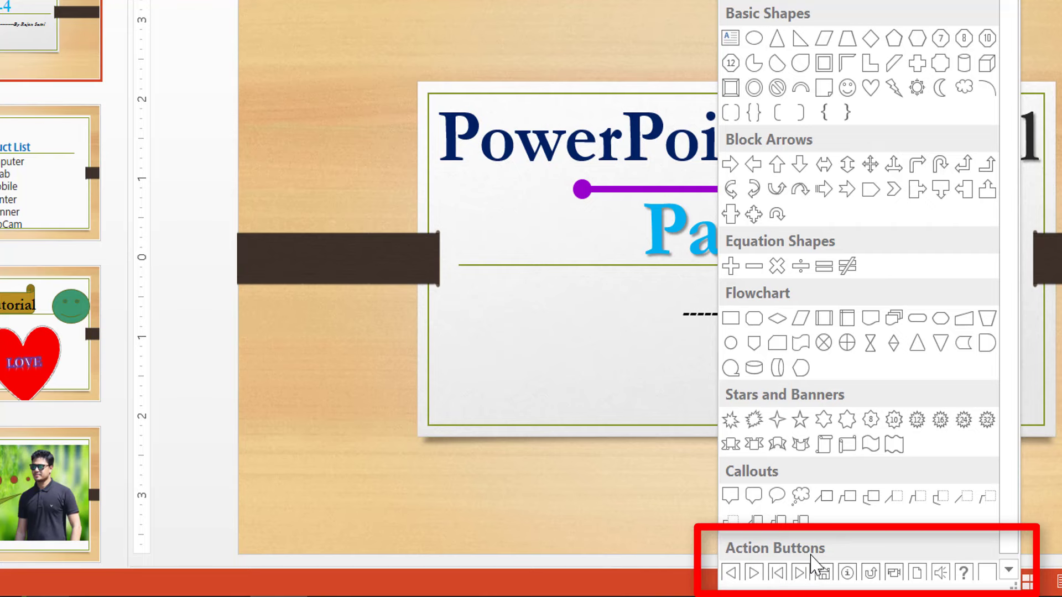
Draw a forward action button at slide 1's bottom-left that links to Next Slide.
click(754, 573)
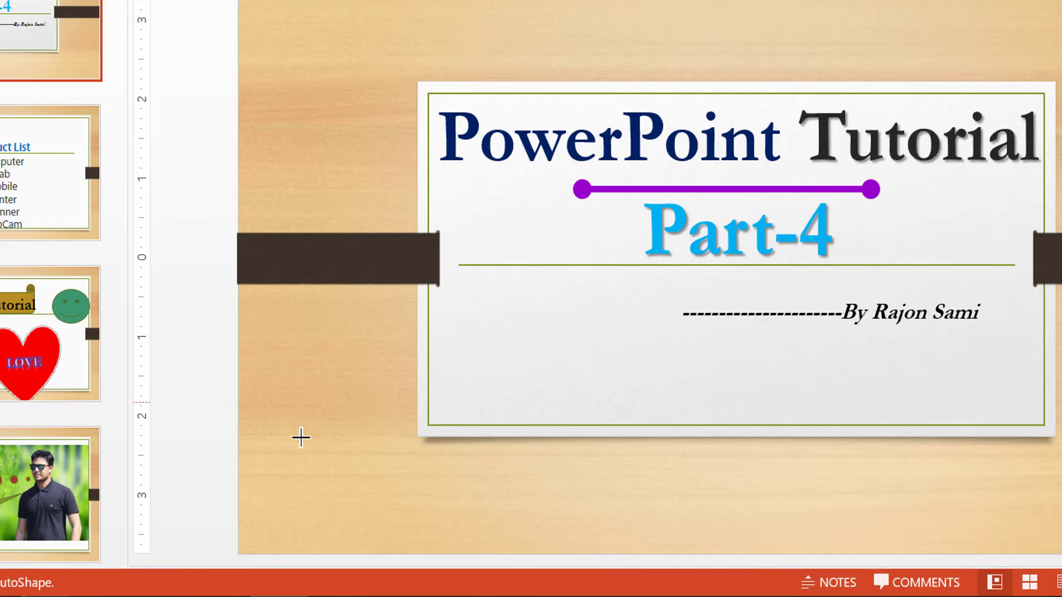
drag(283, 458, 391, 535)
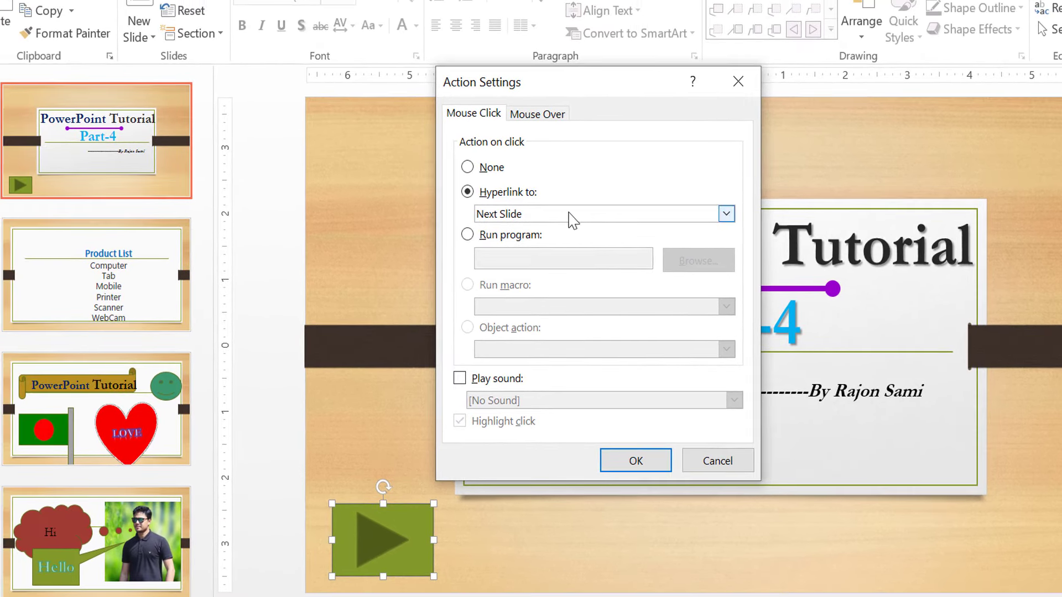
click(574, 216)
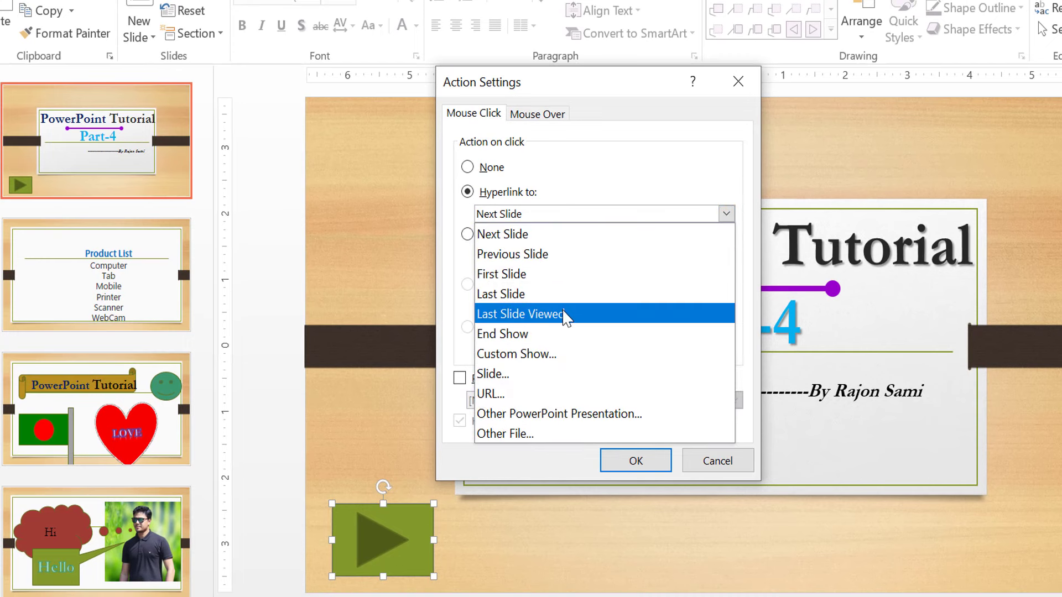
click(551, 213)
click(534, 219)
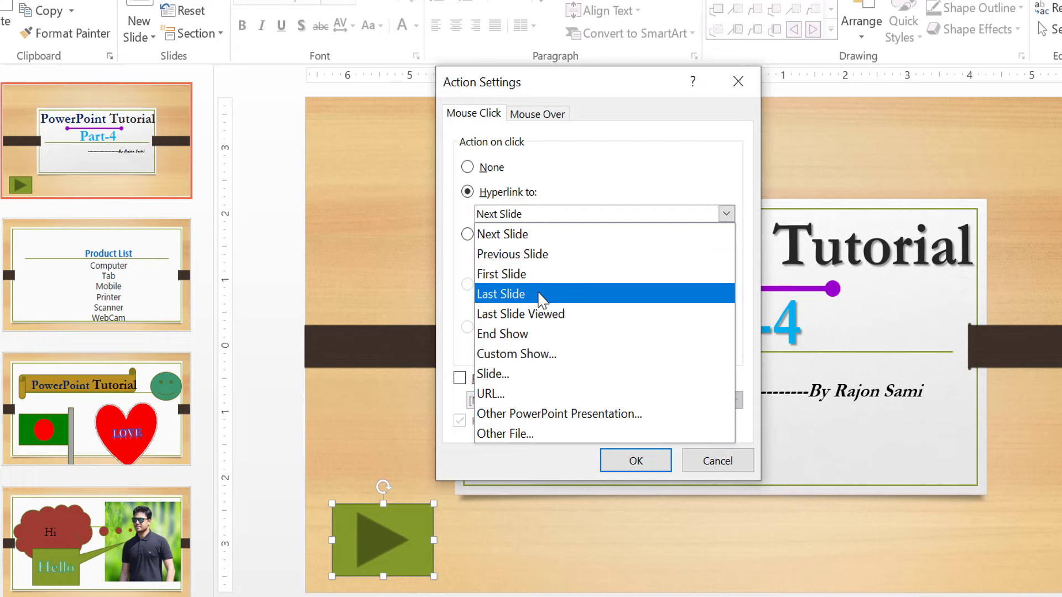
click(470, 334)
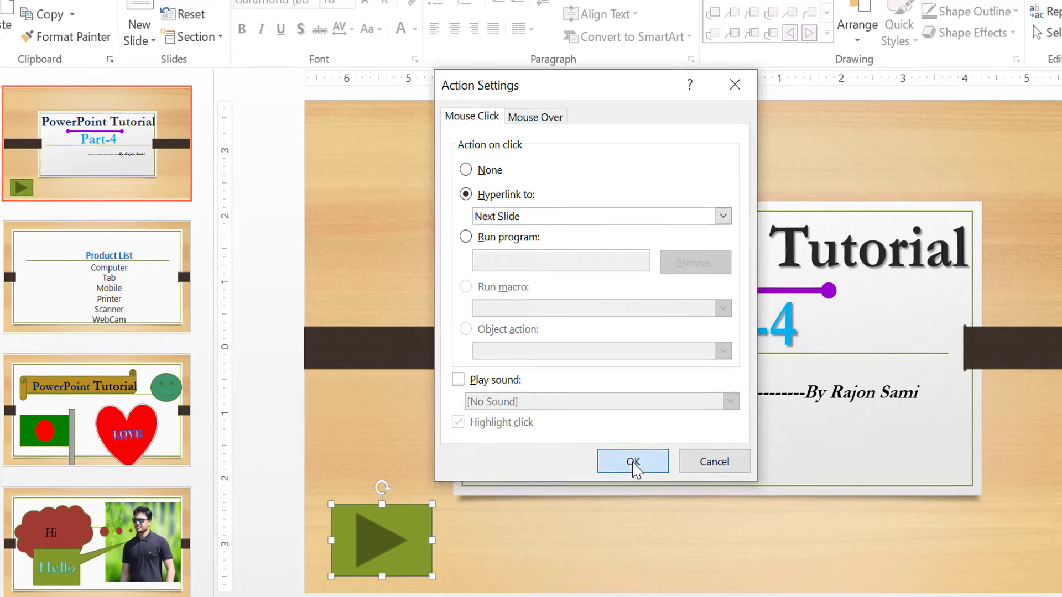
click(633, 463)
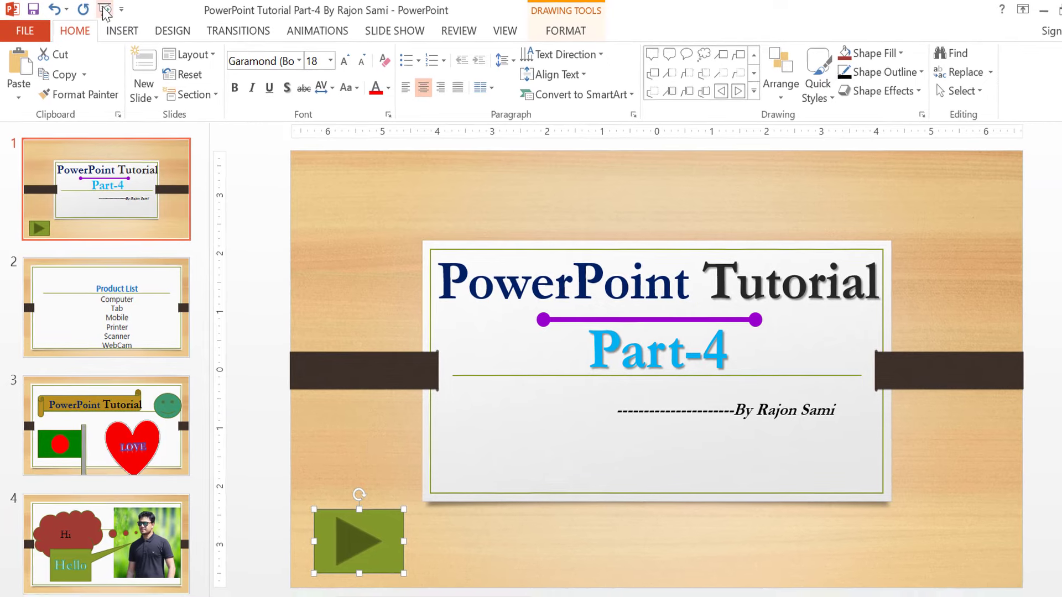
Run the slide show from the start, follow the forward button, then end the show.
key(F5)
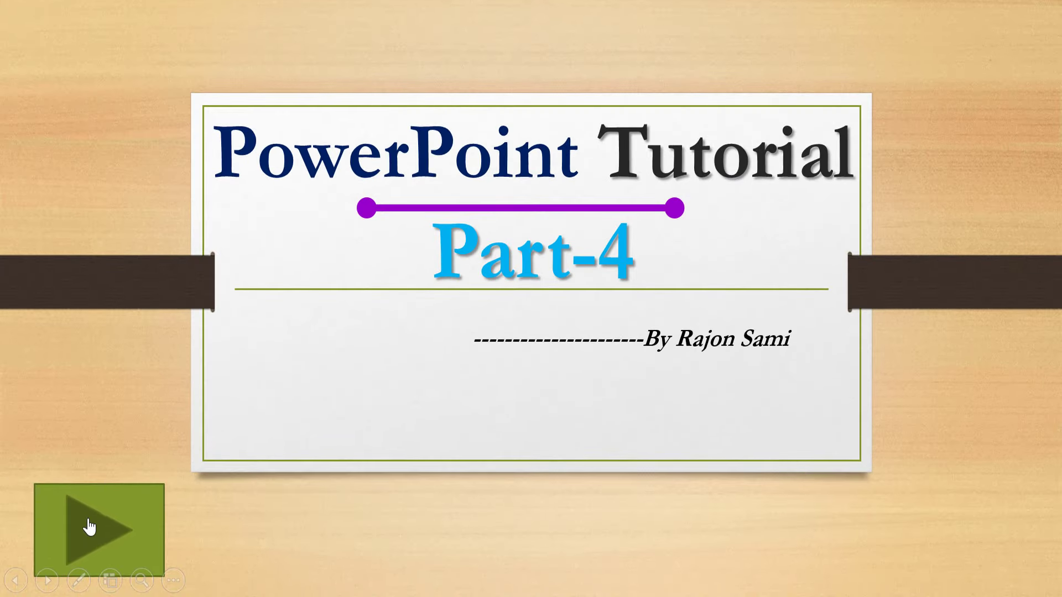
click(80, 537)
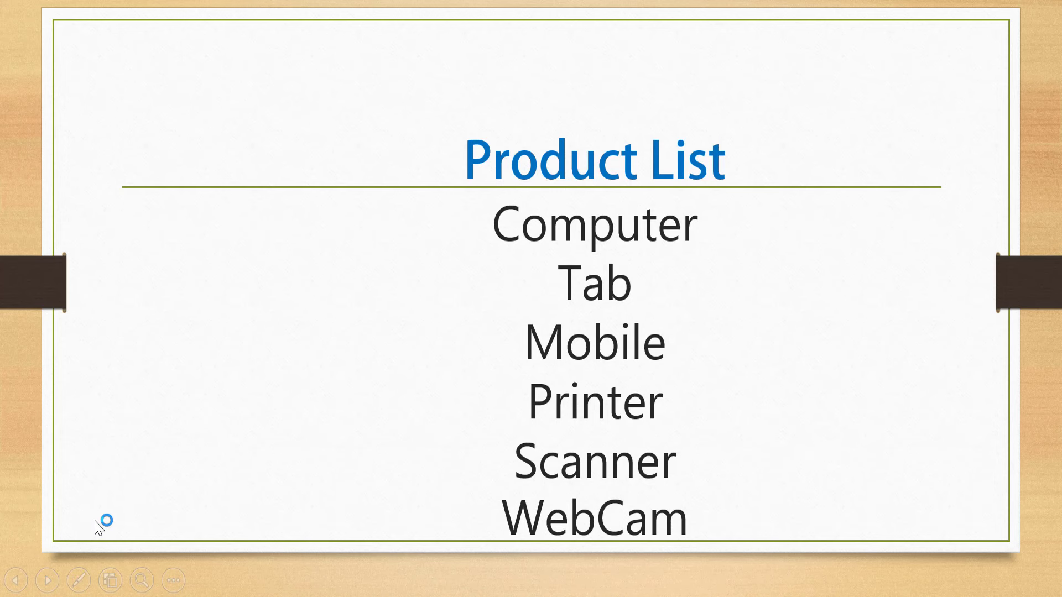
key(Escape)
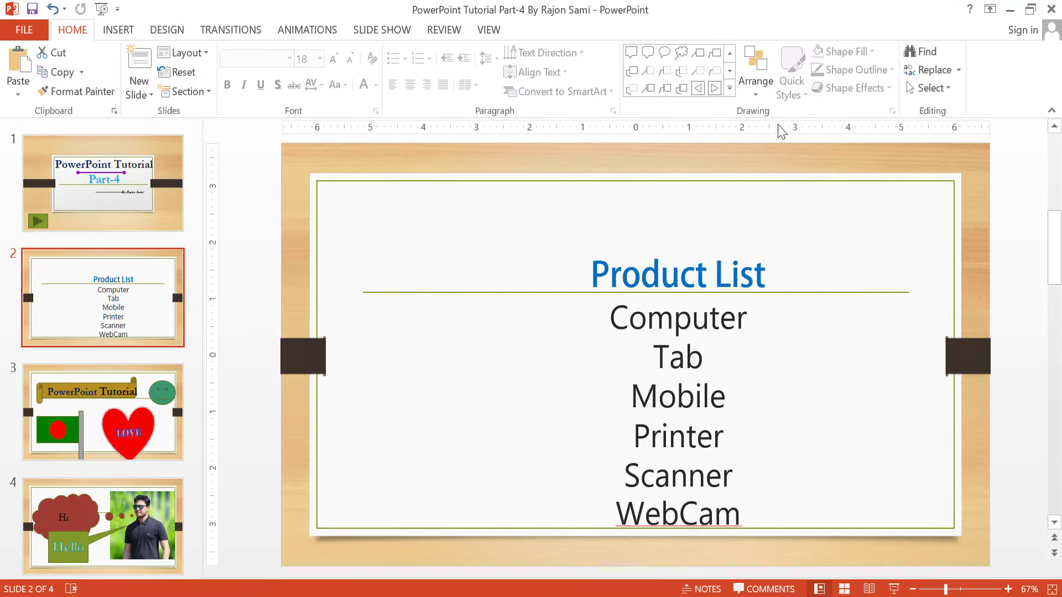
Draw a back action button at slide 2's bottom-left linking to Previous Slide with the Arrow sound.
click(730, 89)
click(632, 583)
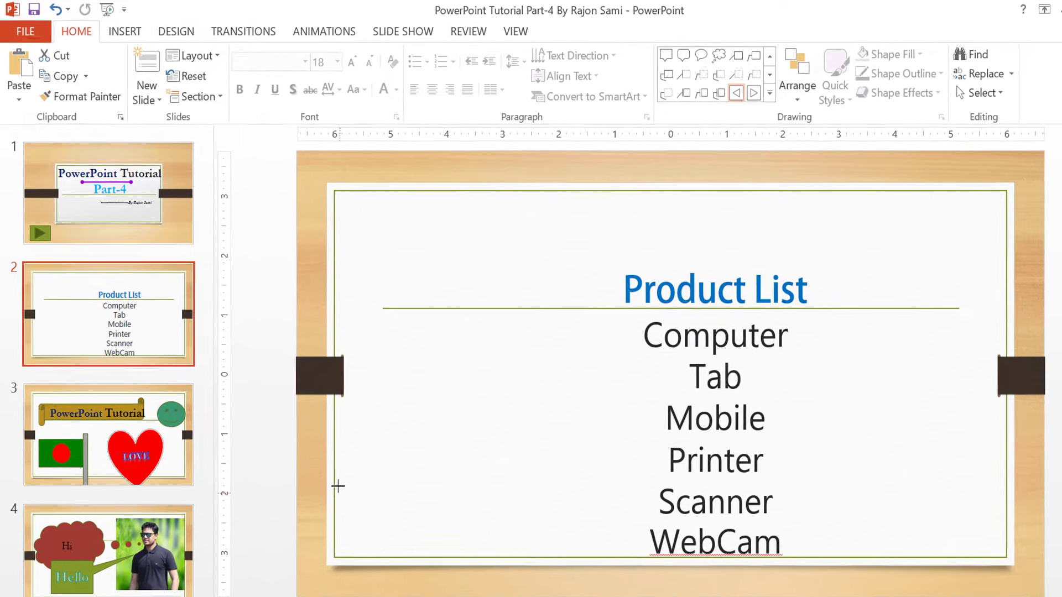
drag(320, 461, 452, 532)
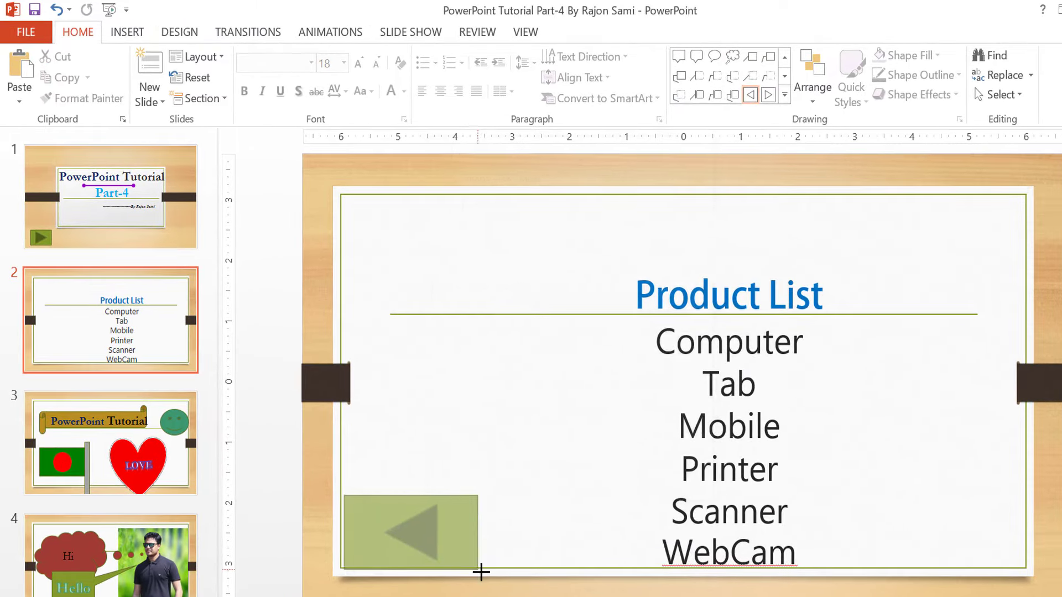
click(522, 266)
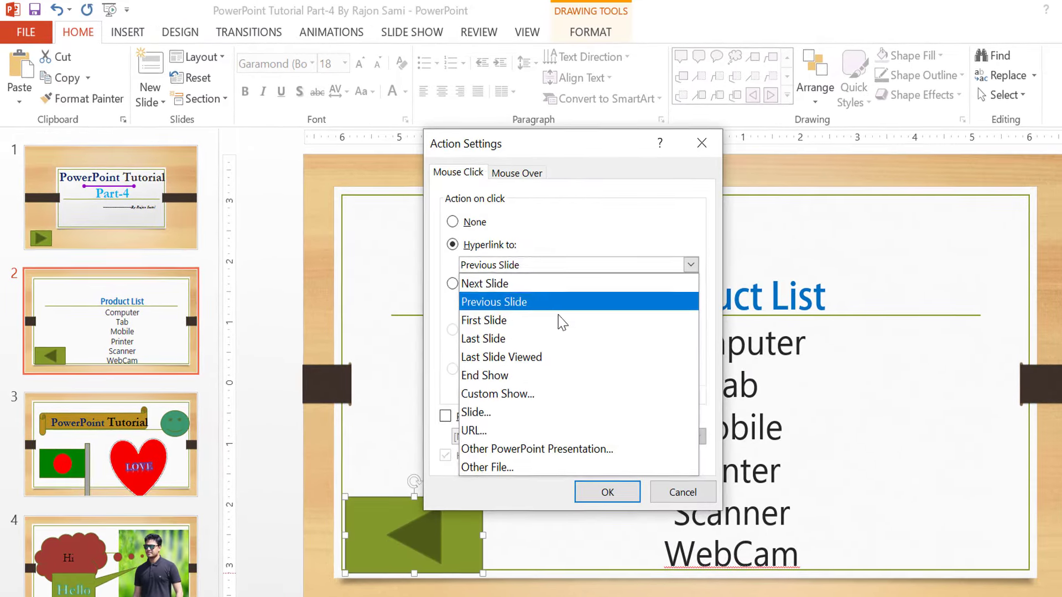
click(545, 307)
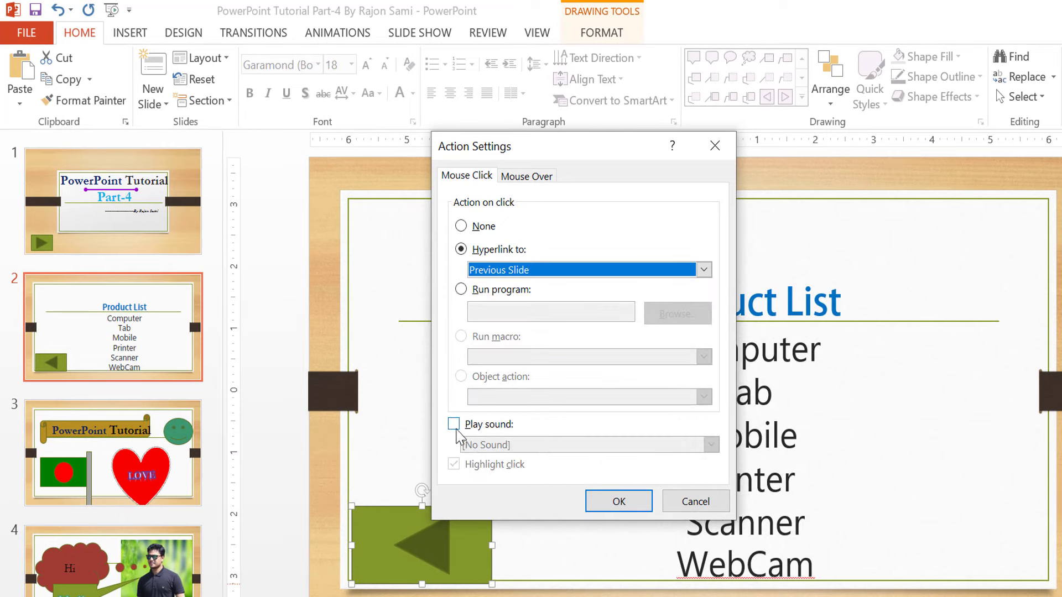
click(454, 424)
click(454, 425)
click(557, 445)
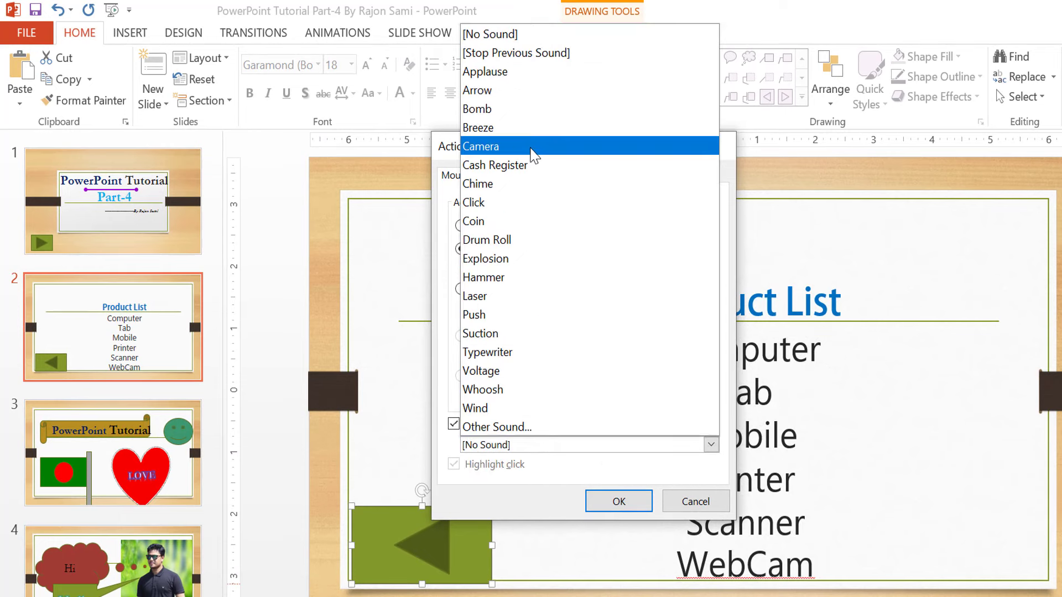
click(506, 91)
click(619, 501)
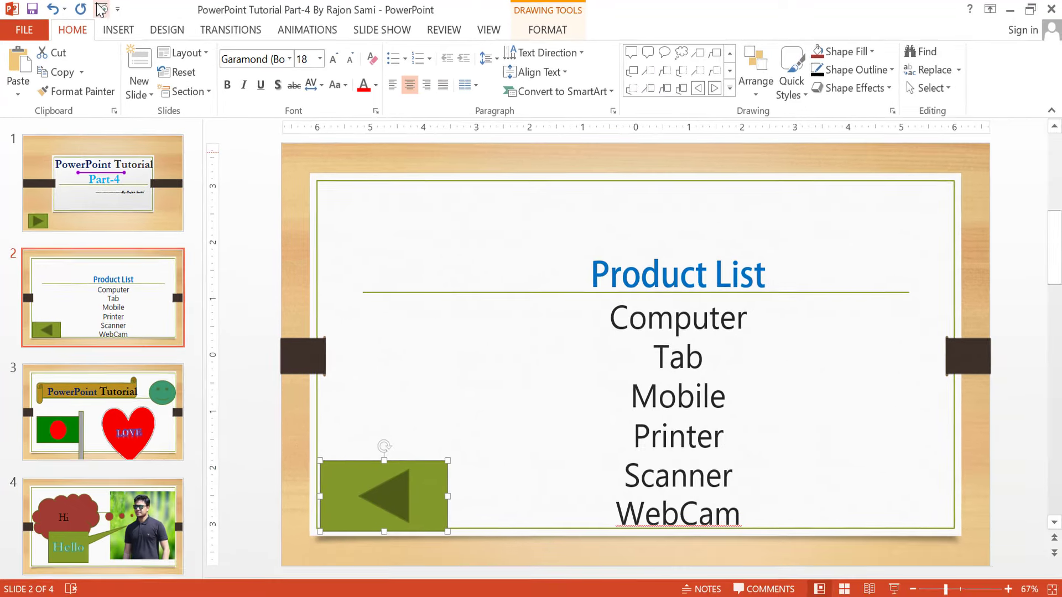
Run the slide show from slide 1, moving forward and back with both buttons.
click(112, 9)
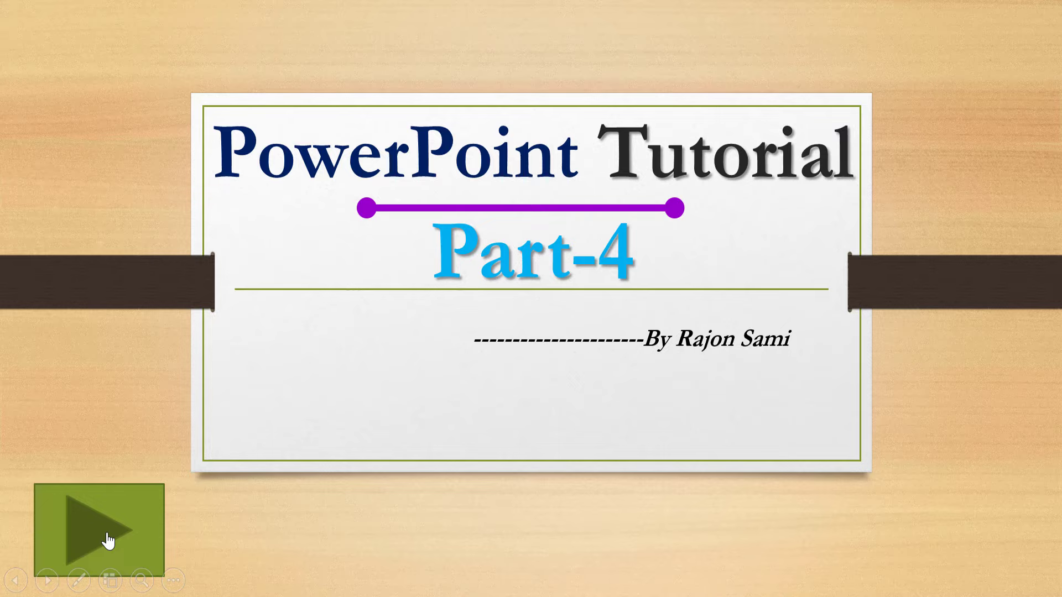
click(108, 541)
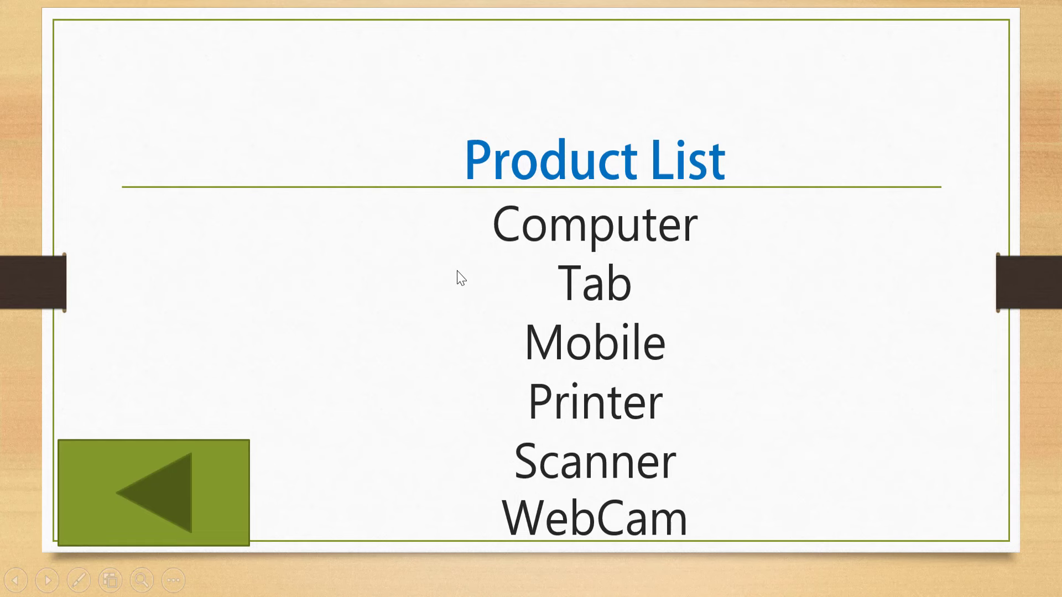
click(164, 500)
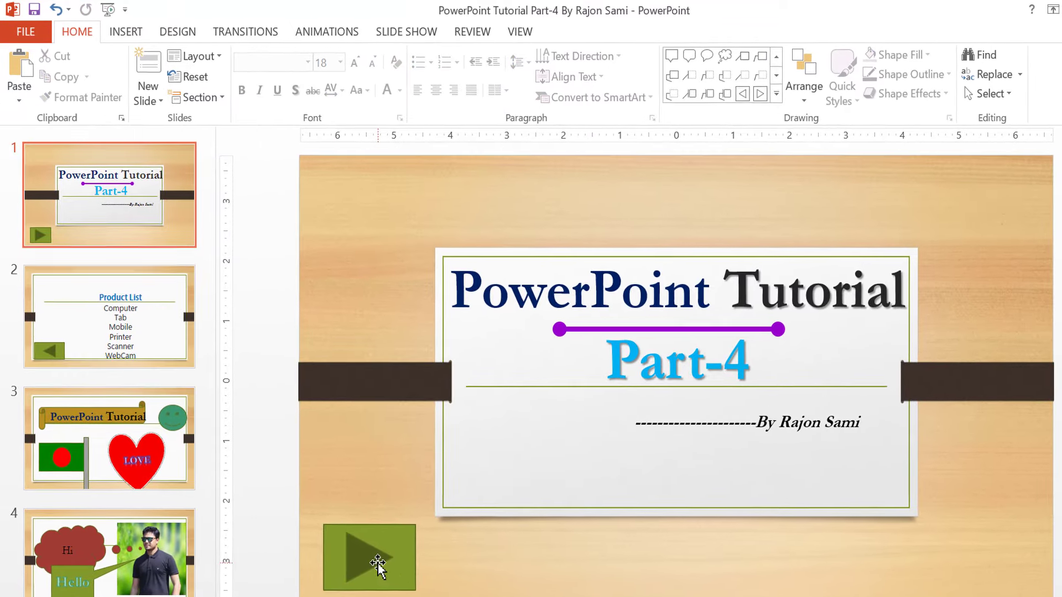
Restyle the title slide's play button black, then green, then brown fill, and delete it.
click(373, 561)
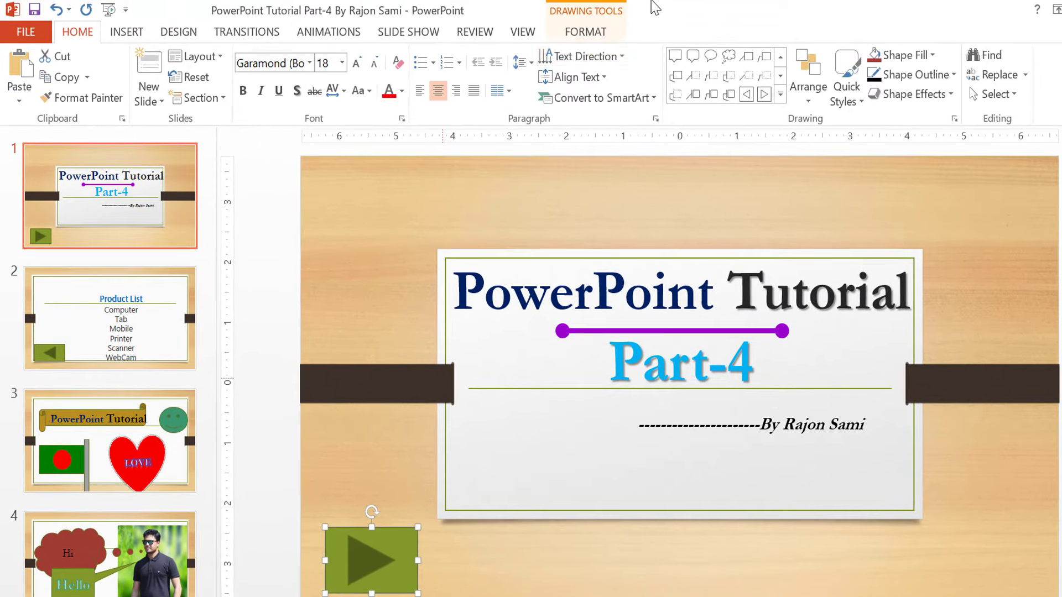
click(589, 31)
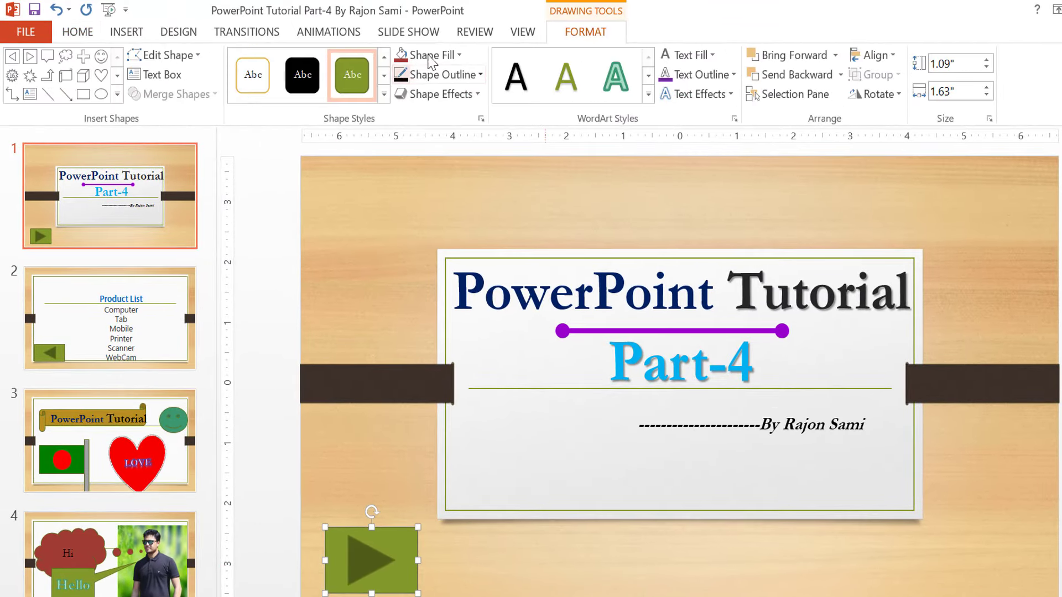
click(302, 72)
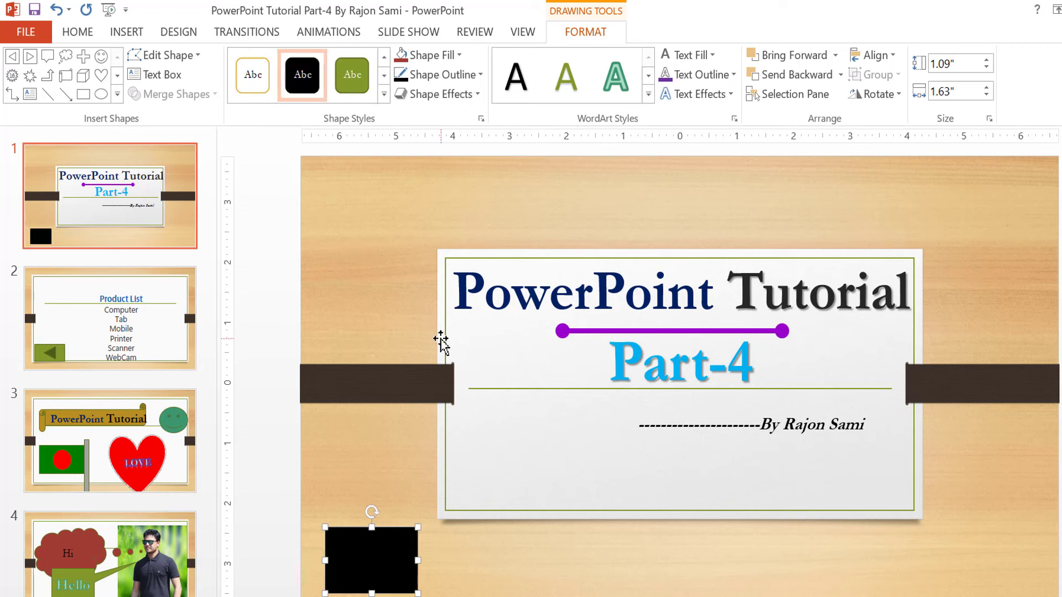
click(352, 75)
click(432, 54)
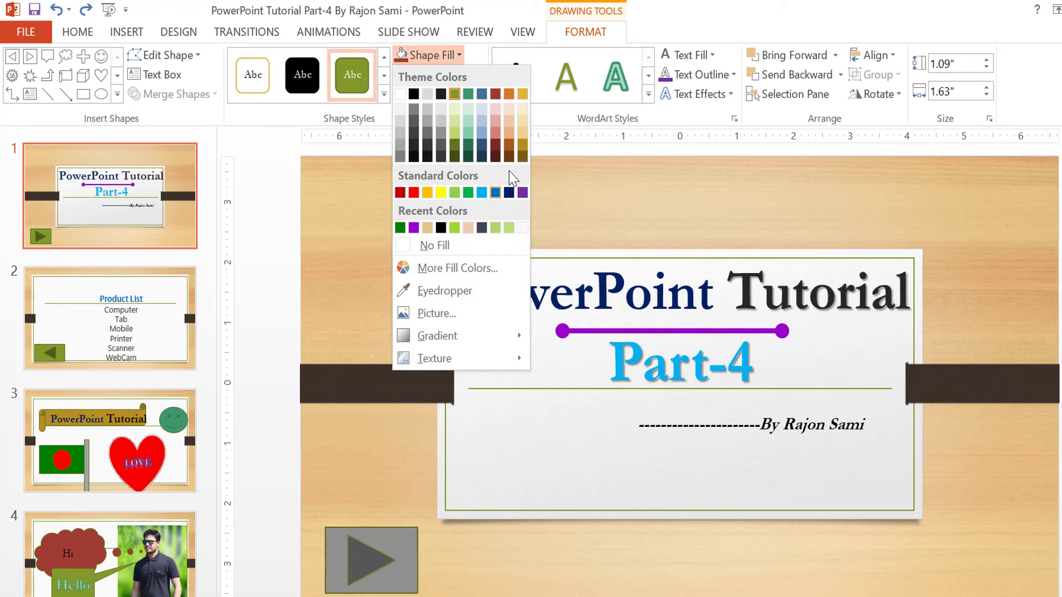
click(515, 154)
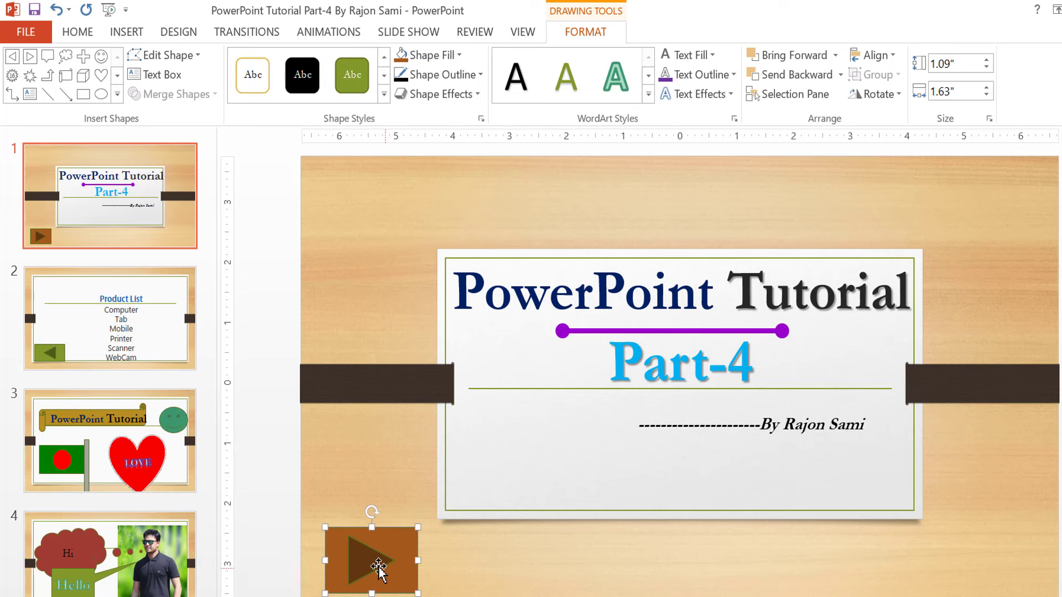
key(Delete)
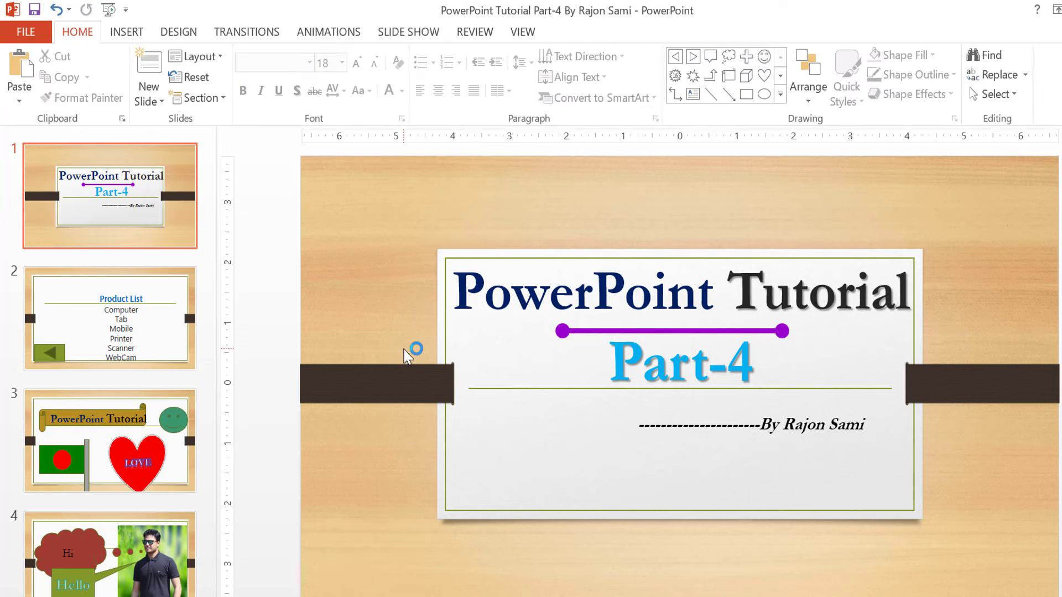
Draw a movie action button at slide 1's lower left that hyperlinks to an mp4 video file.
click(780, 94)
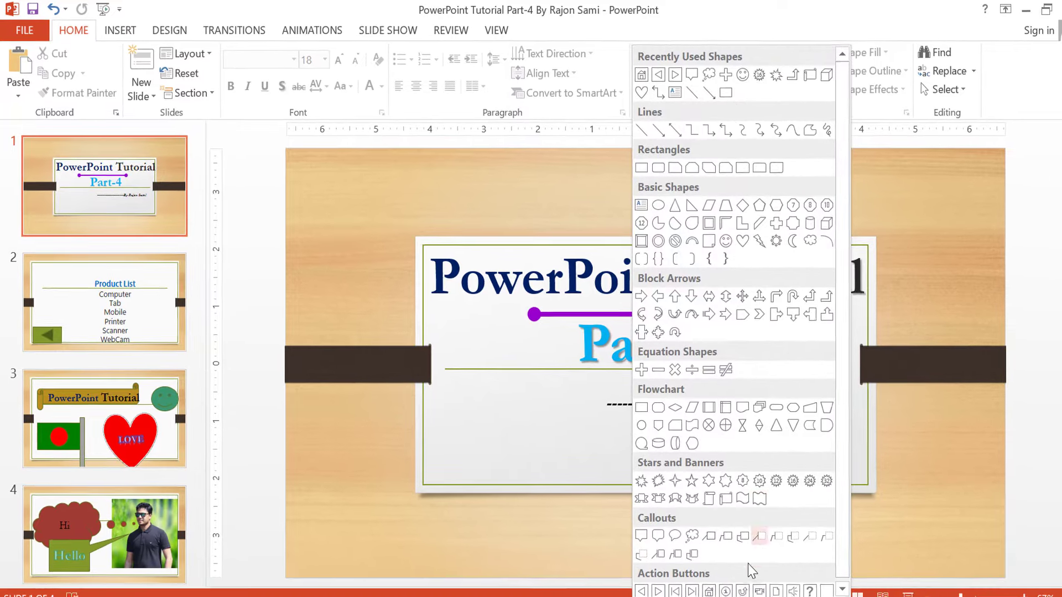
click(748, 583)
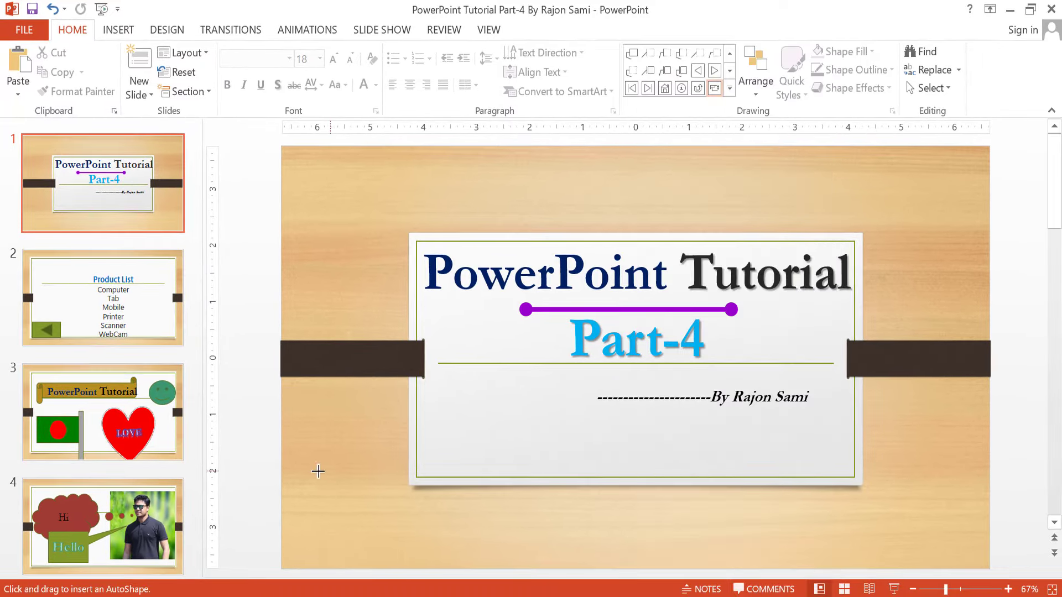
mouse_move(298, 478)
mouse_down()
mouse_move(399, 538)
mouse_move(415, 575)
mouse_up()
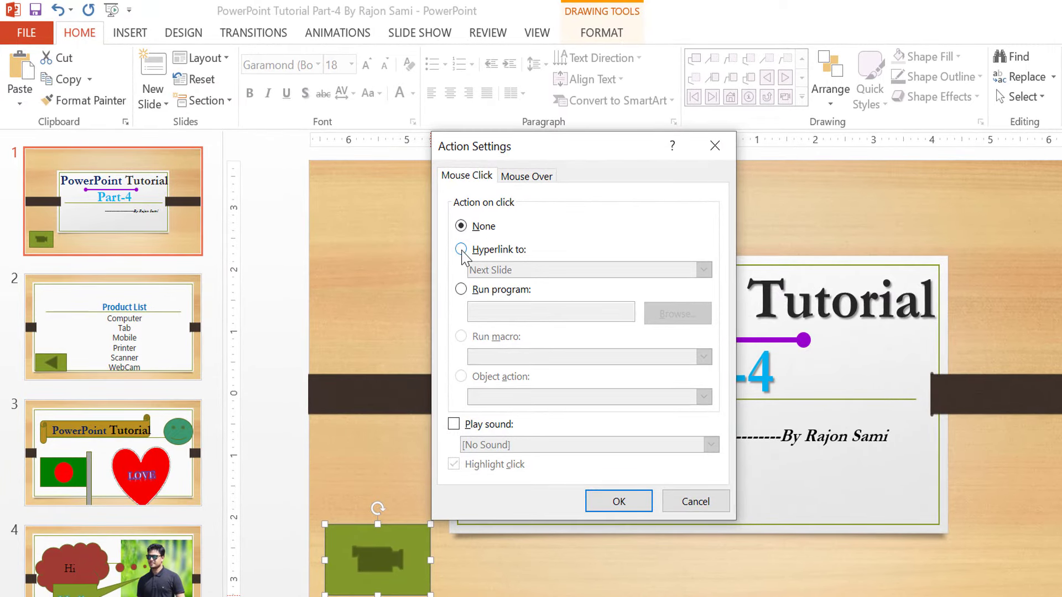
click(462, 250)
click(596, 271)
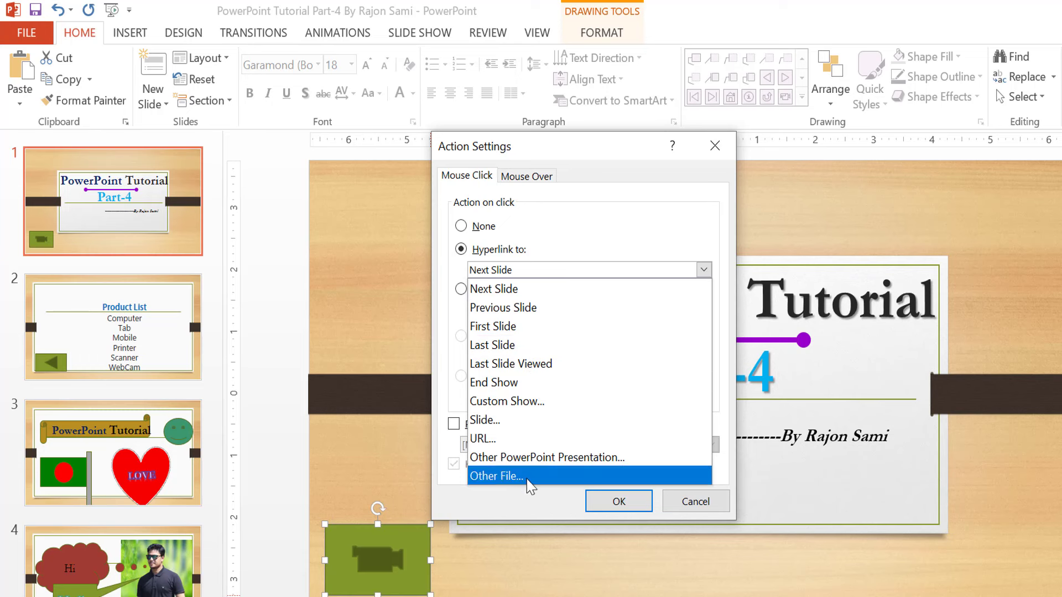
click(530, 477)
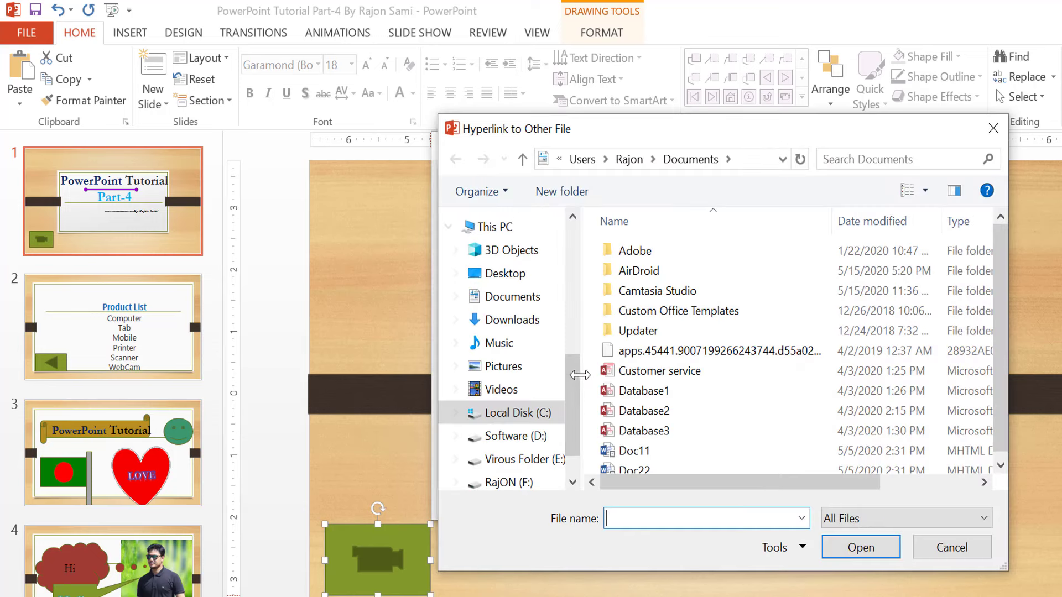
scroll(576, 385, up, 1)
scroll(576, 385, up, 3)
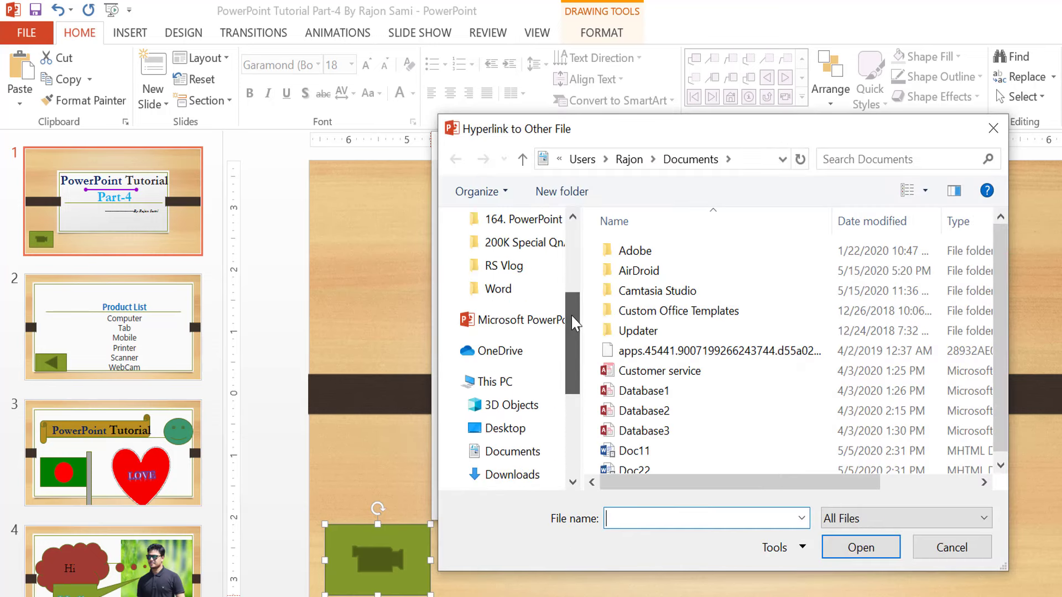
scroll(576, 386, up, 1)
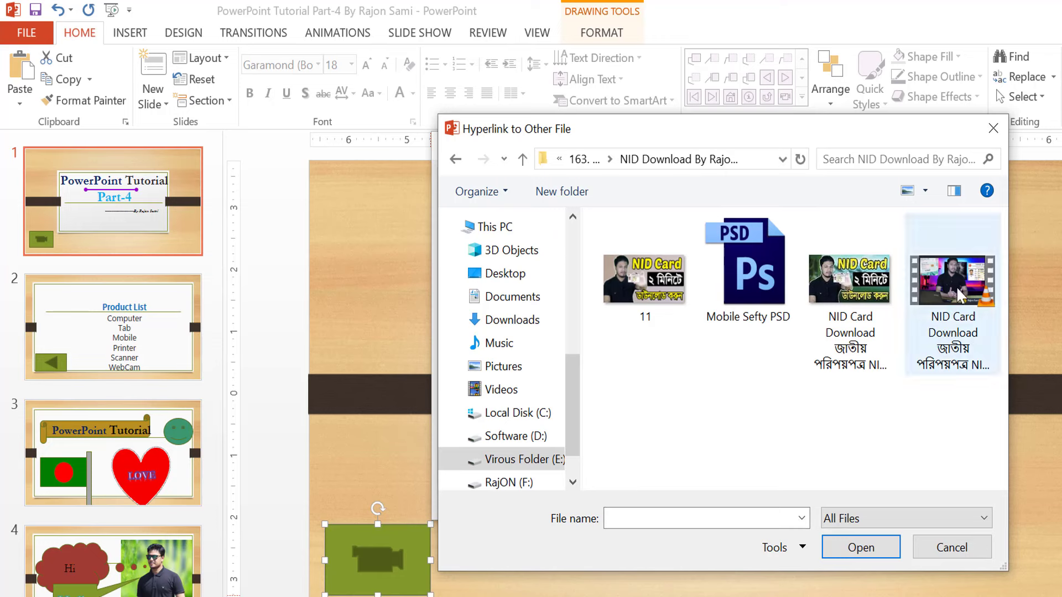
click(952, 309)
click(863, 548)
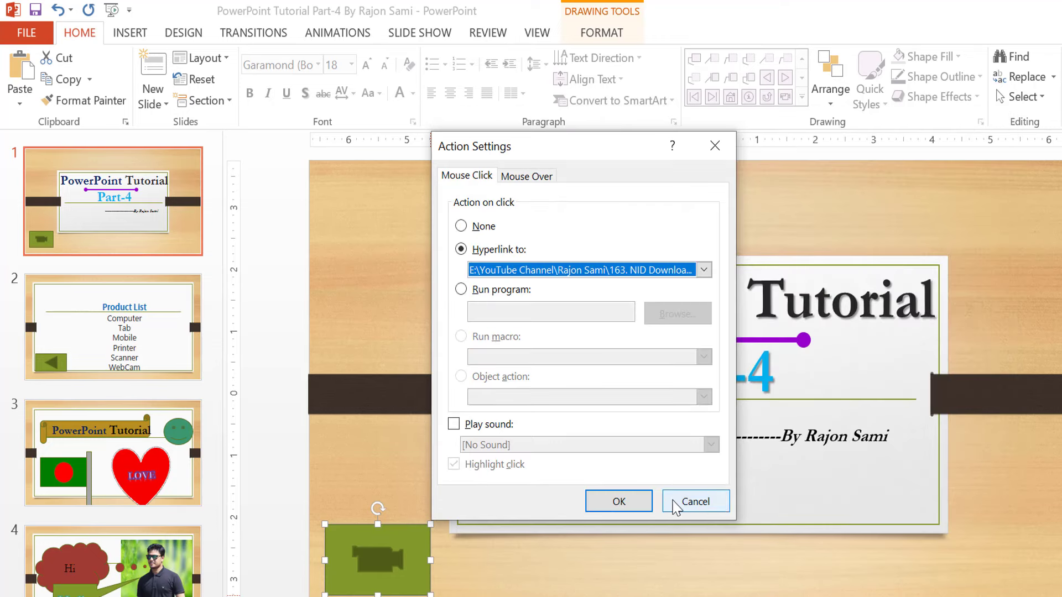
click(619, 502)
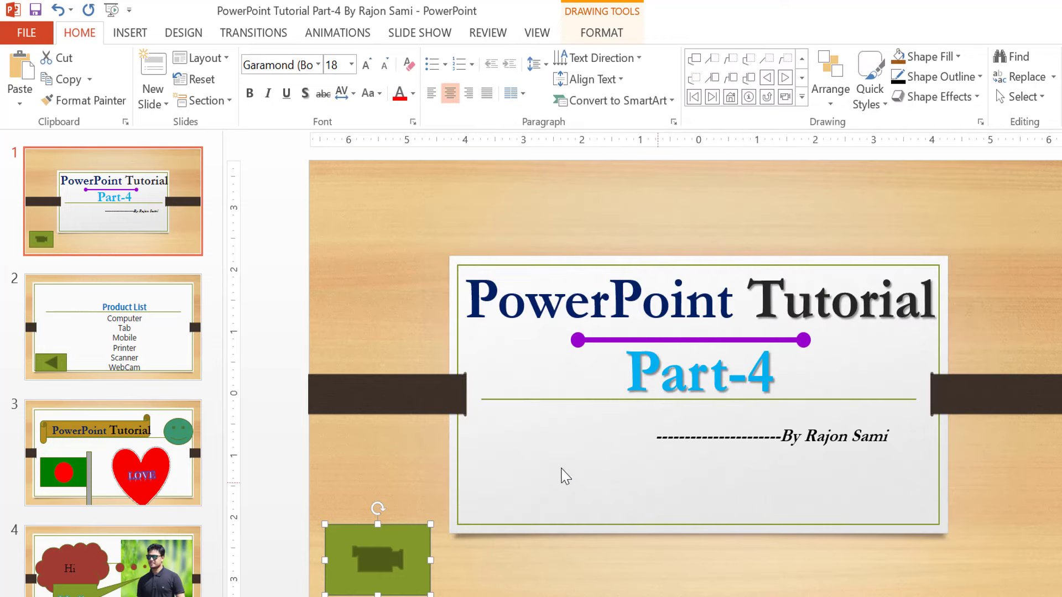
Run the slide show, open the linked video from the button, then close the video player.
click(113, 10)
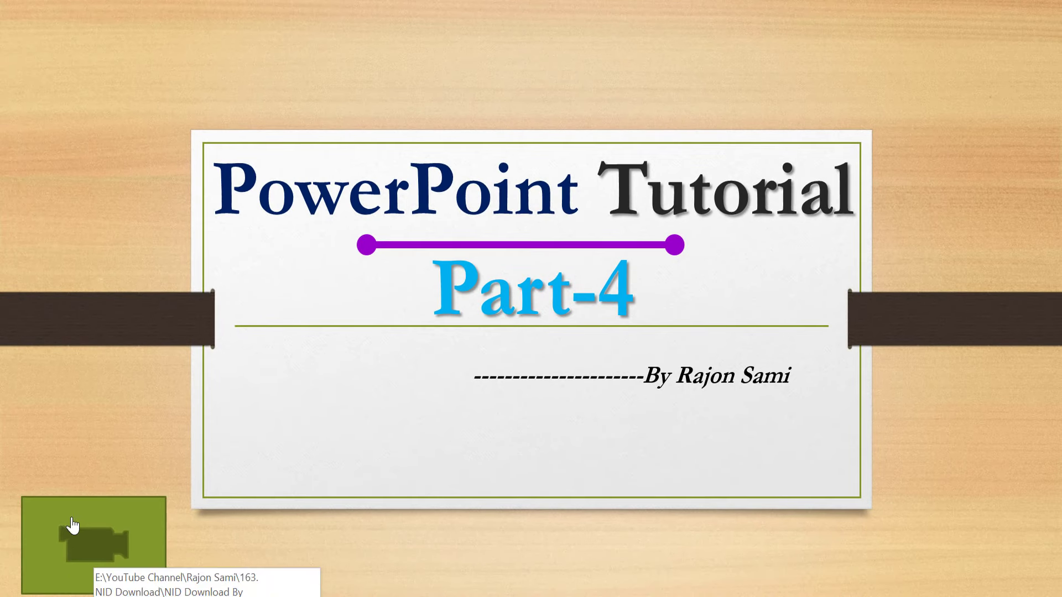
click(84, 535)
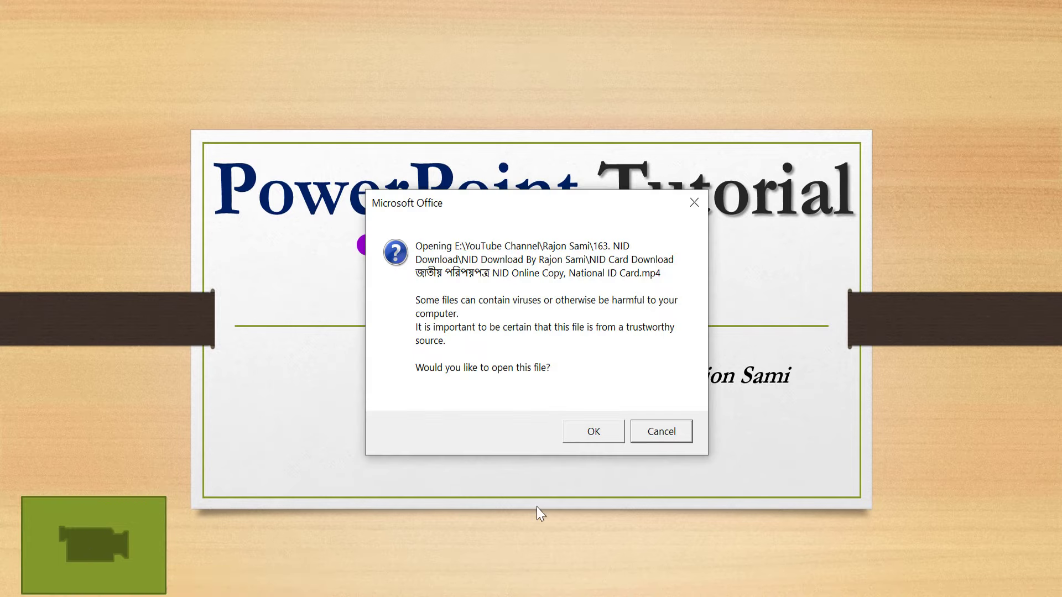
click(594, 432)
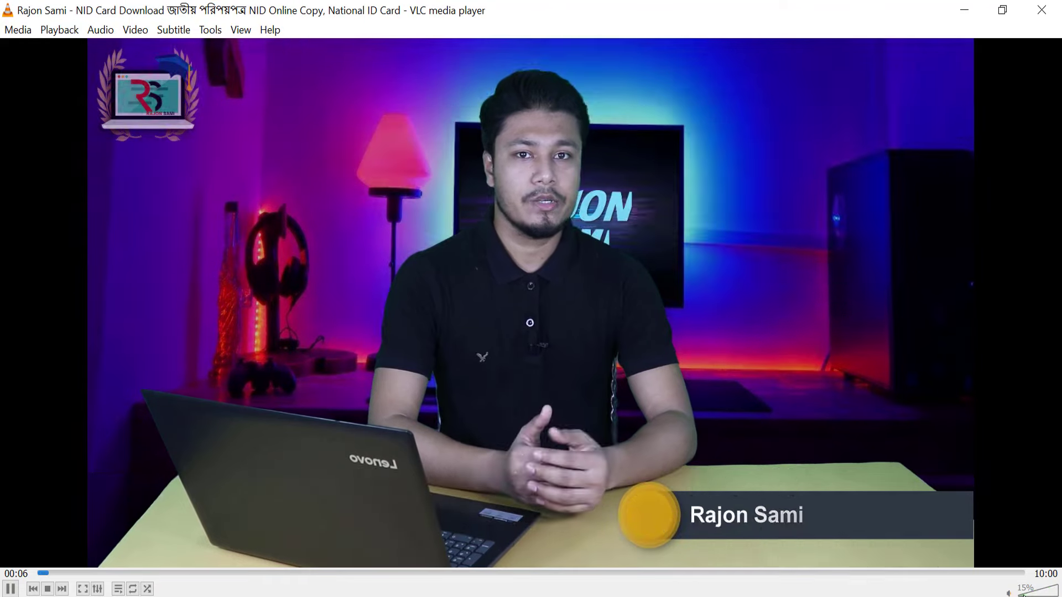
click(1023, 594)
click(1002, 10)
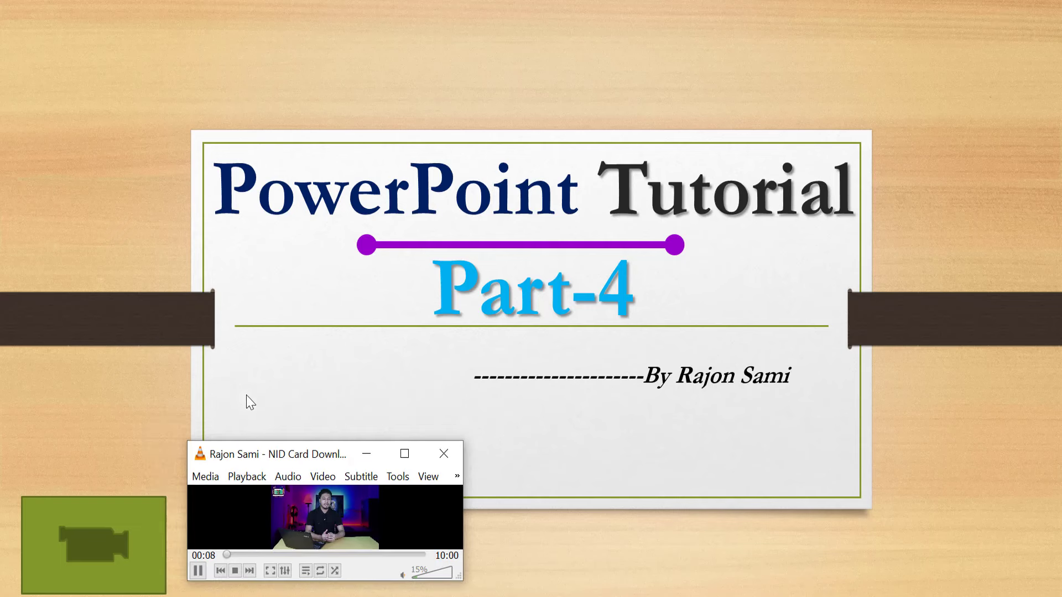
drag(368, 465, 227, 71)
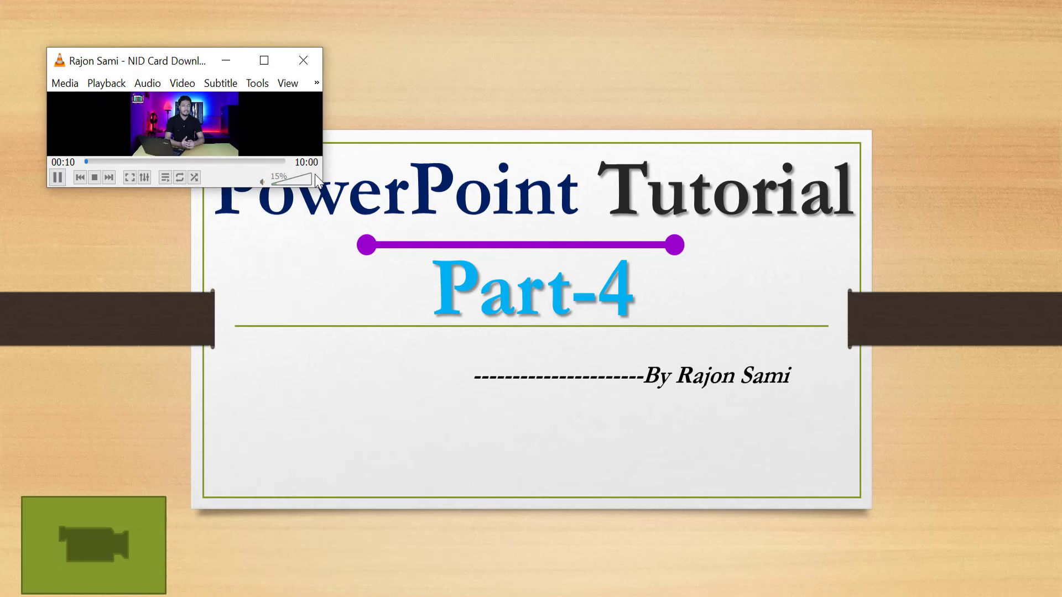
drag(972, 9, 695, 243)
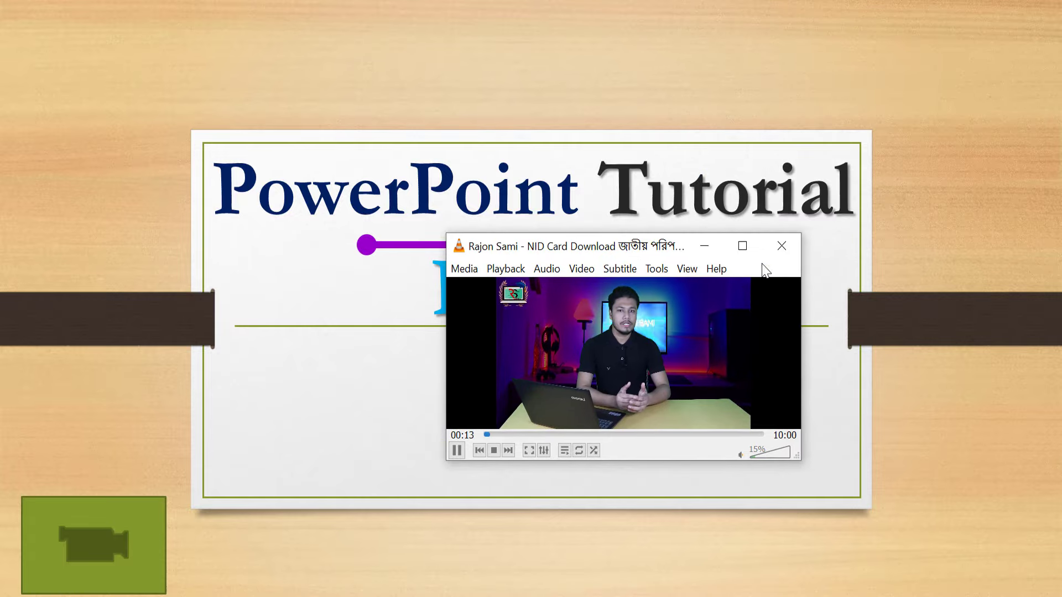
click(782, 246)
Leave the slide show and draw a Home action button at slide 1's bottom-left.
key(Escape)
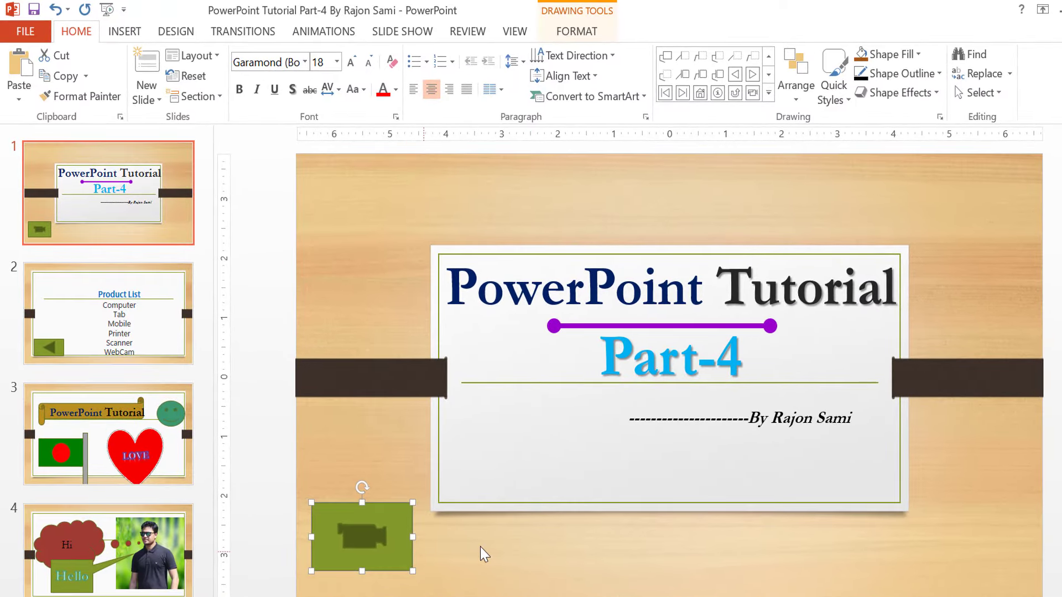
click(448, 531)
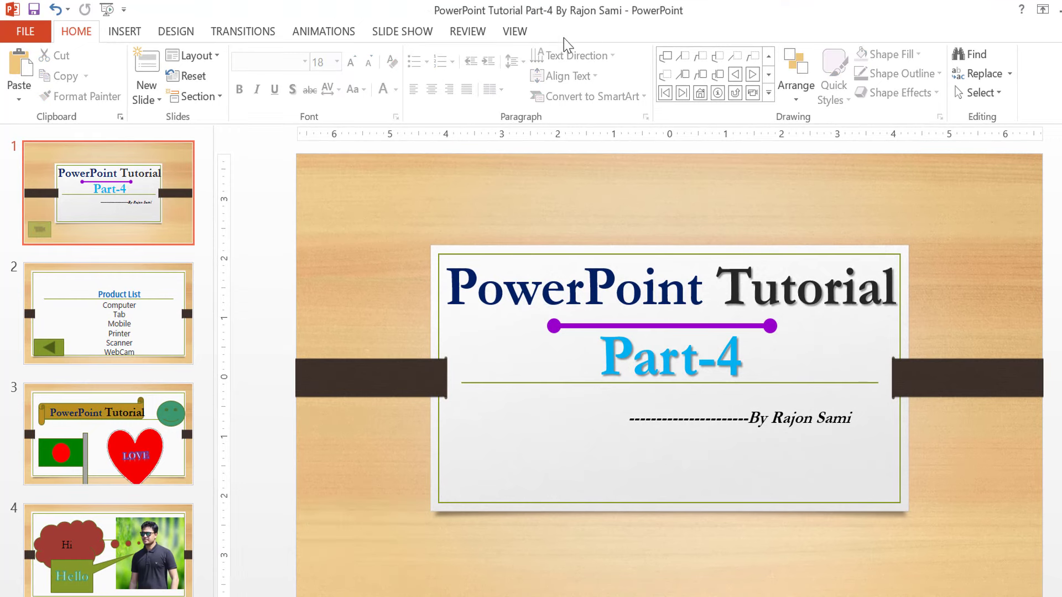
click(768, 92)
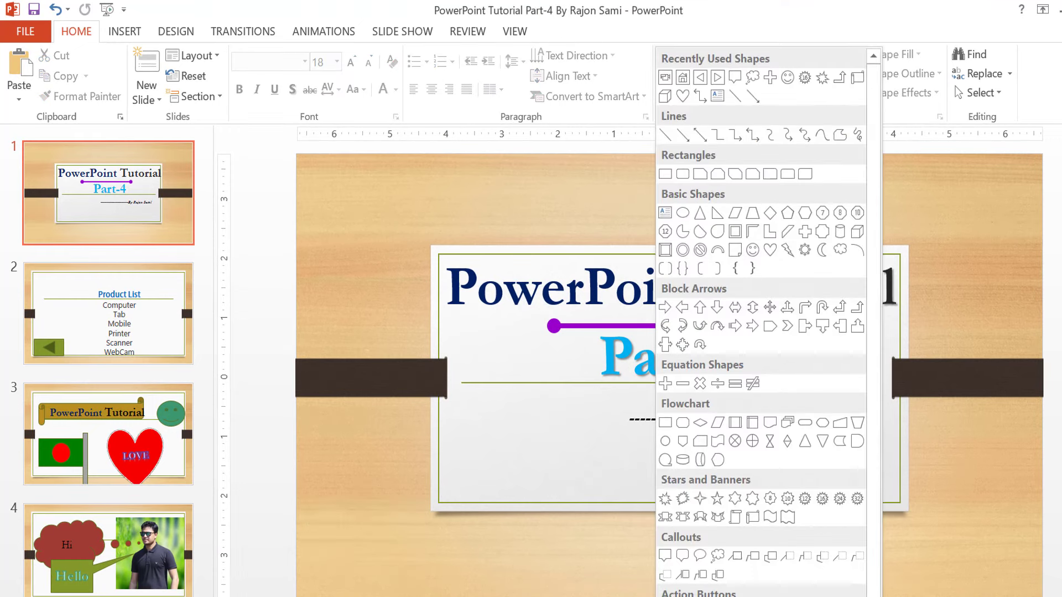
click(734, 595)
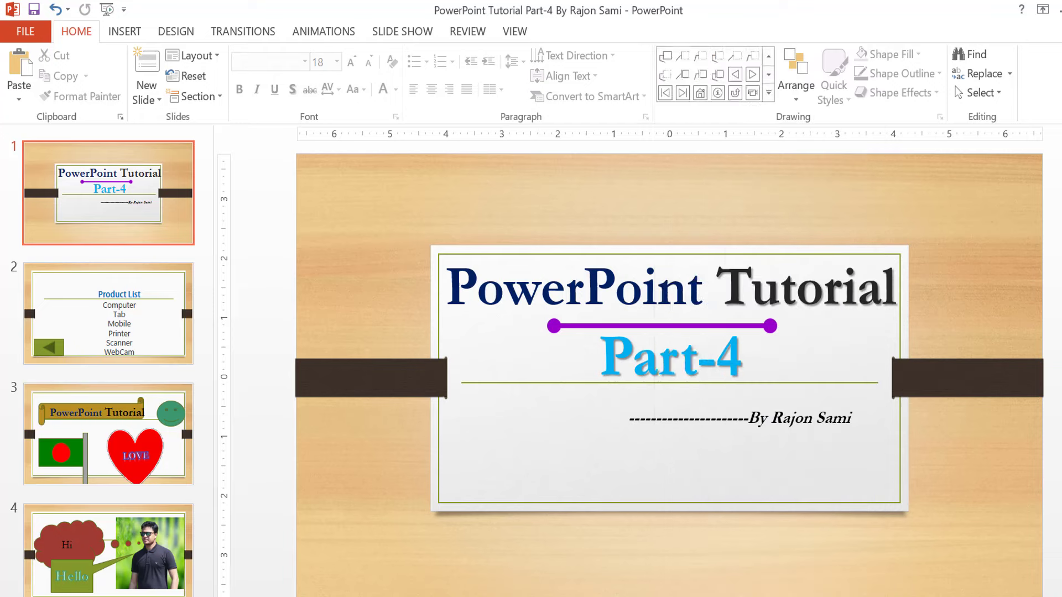
drag(317, 519, 414, 575)
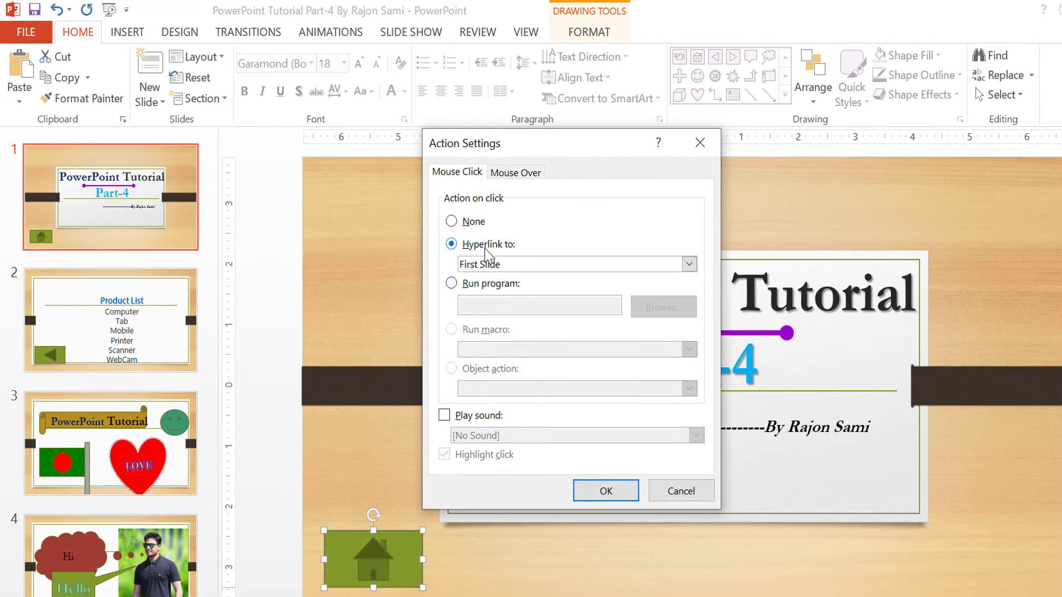
Link the Home button to a Facebook page URL with the Push sound, then test it in the slide show.
click(531, 259)
click(514, 430)
text(http://www.facebook.com/rajonsami.official)
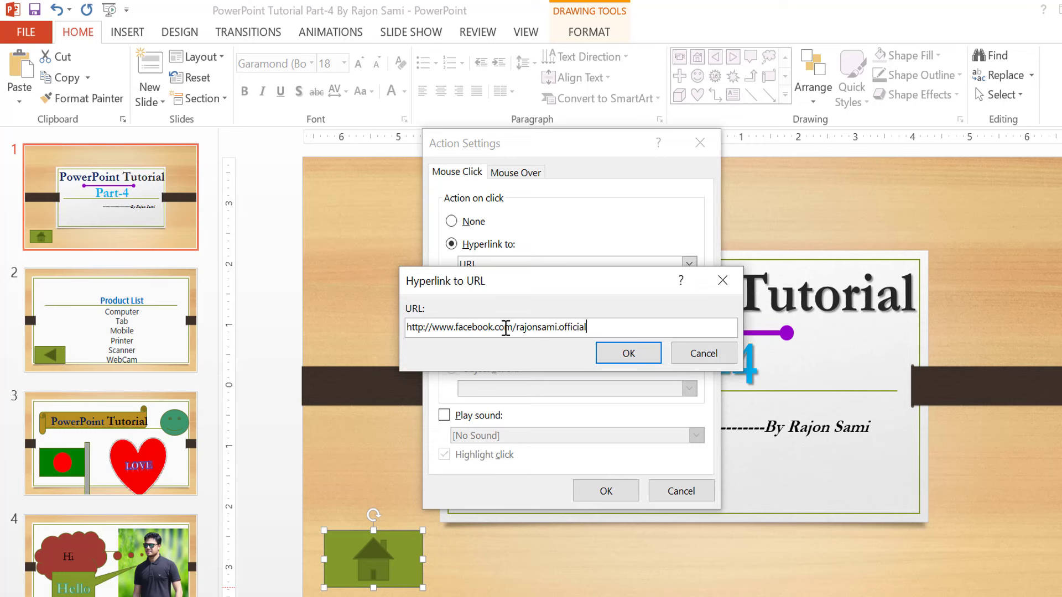
click(628, 354)
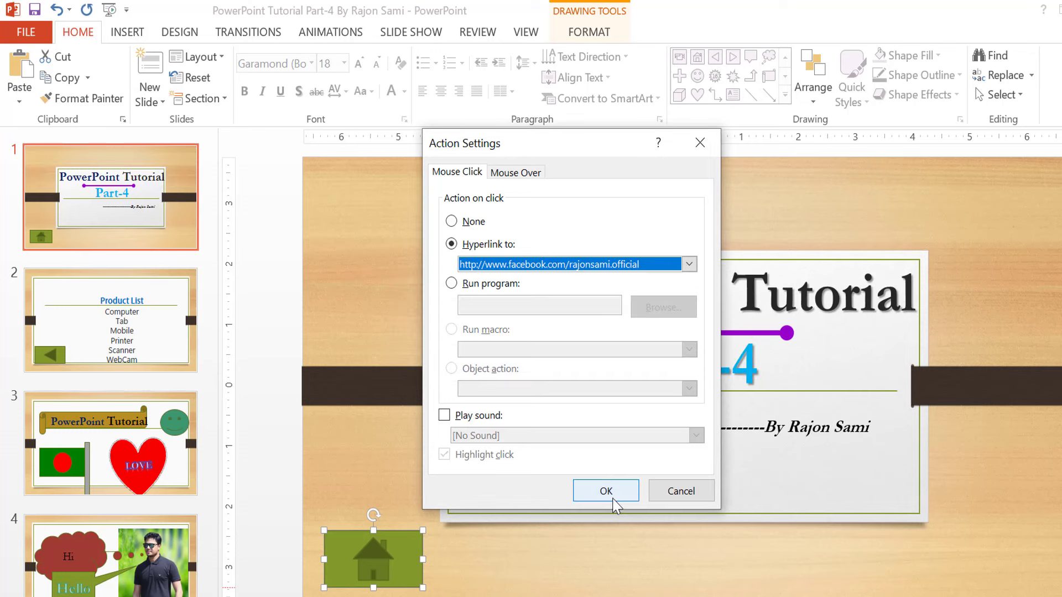
click(444, 415)
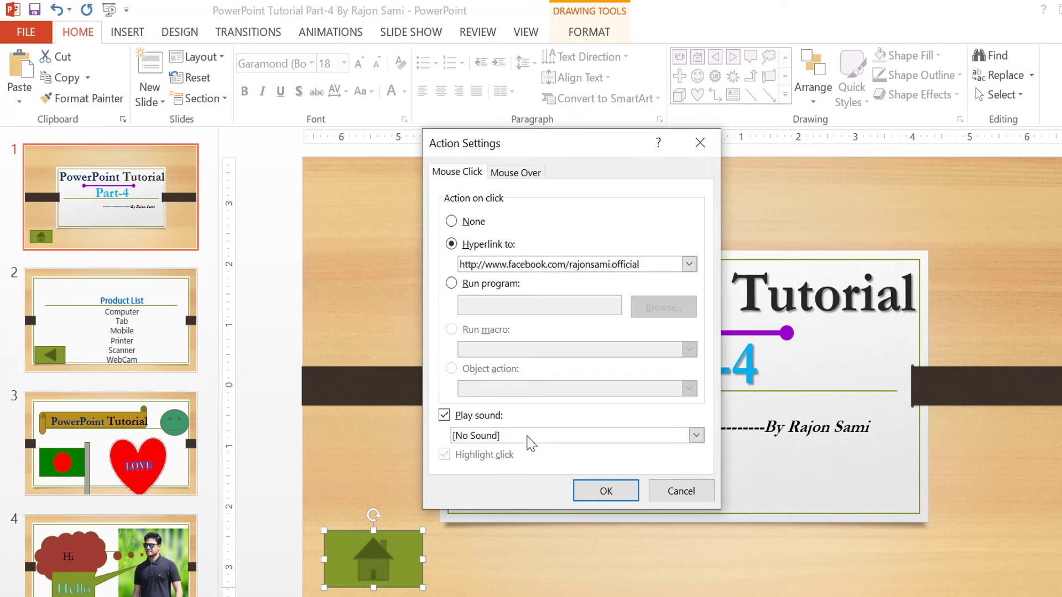
click(527, 437)
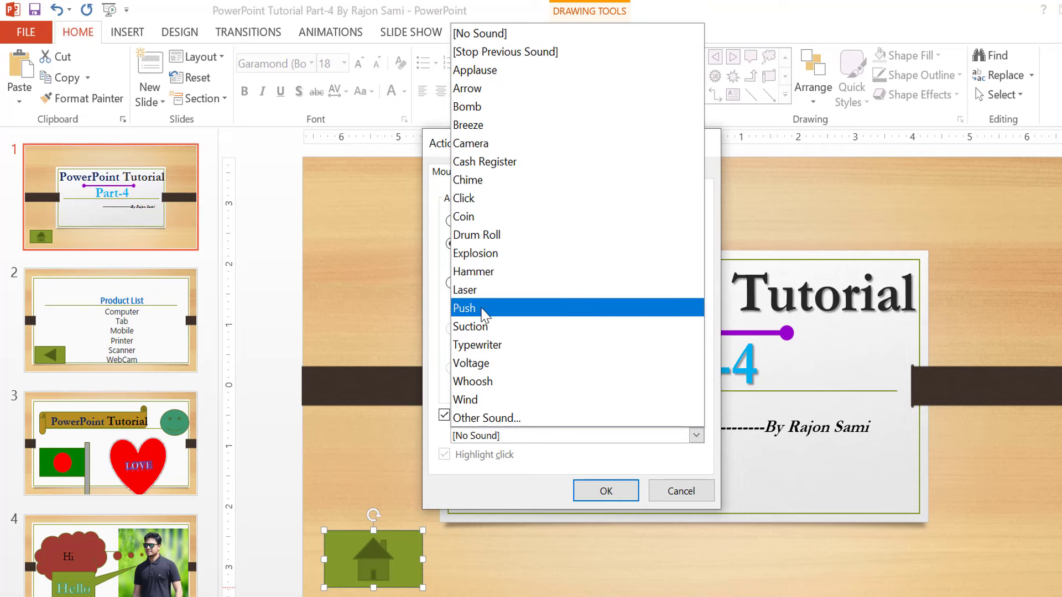
click(484, 314)
click(606, 491)
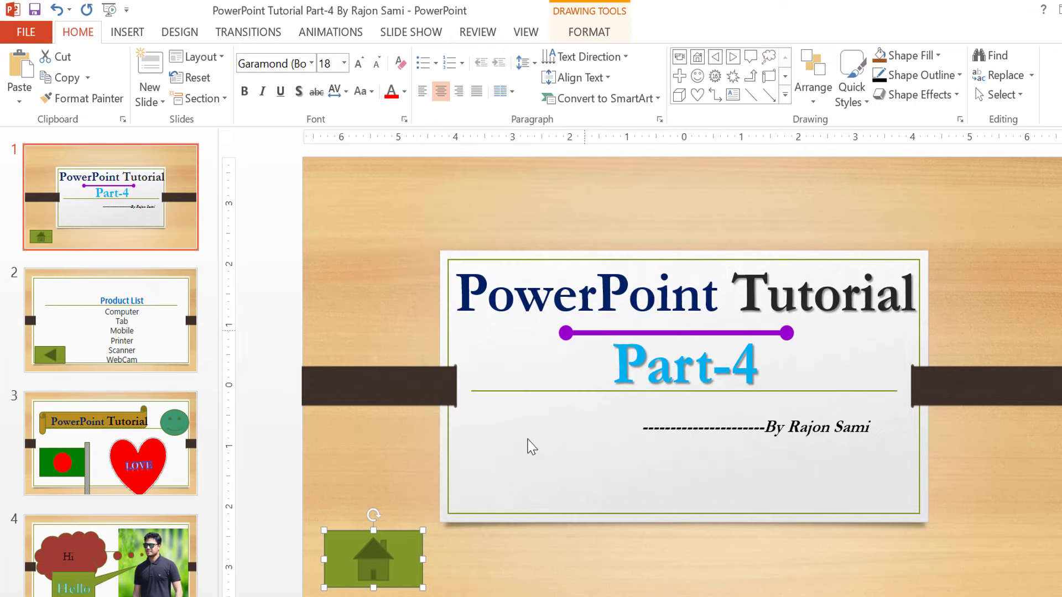
key(F5)
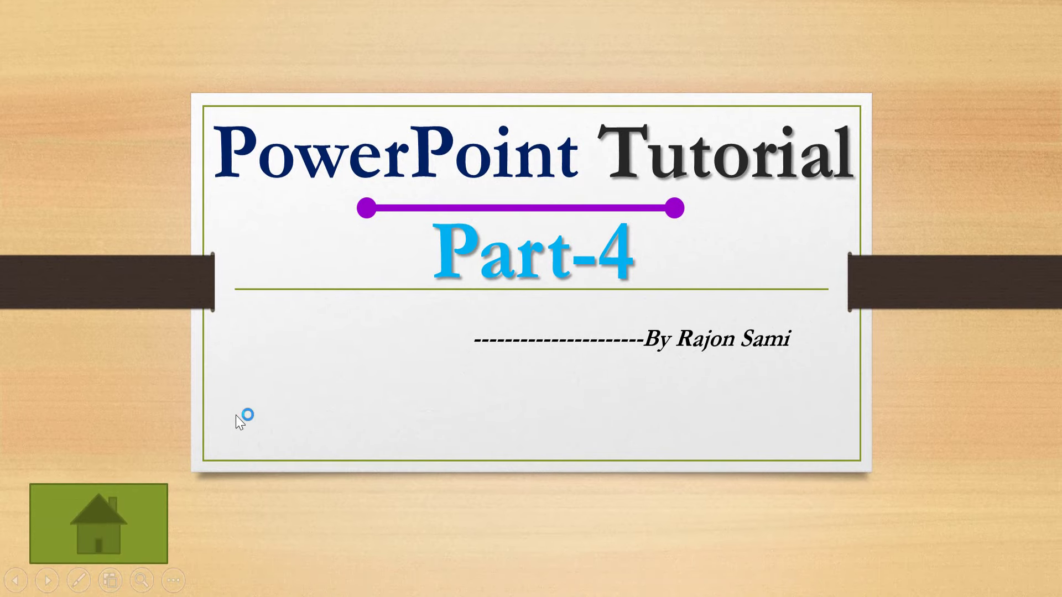
click(91, 536)
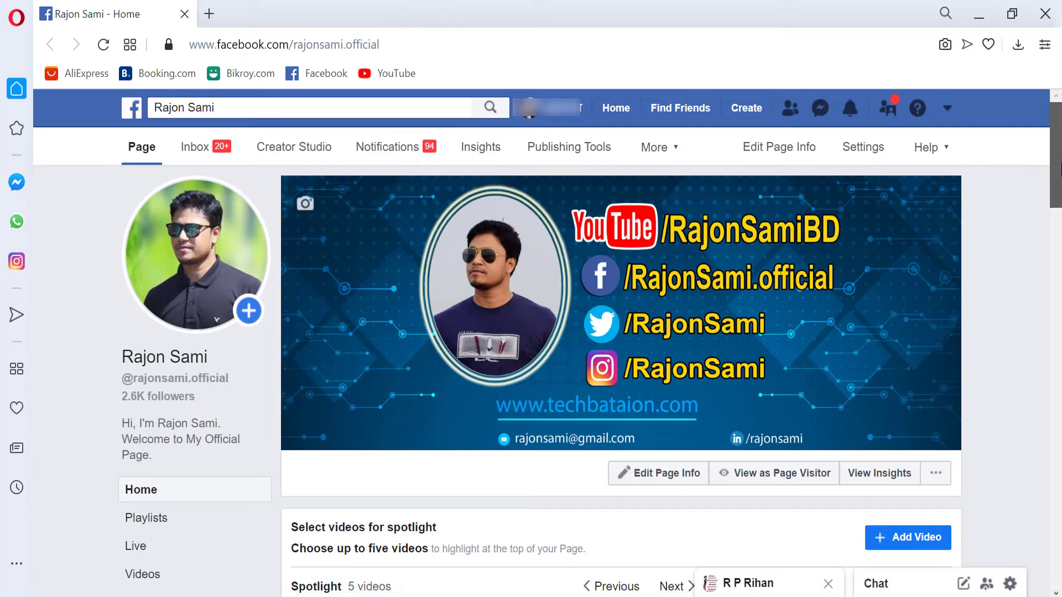
Scroll down the linked Facebook page, then end the slide show.
drag(1057, 173, 1057, 269)
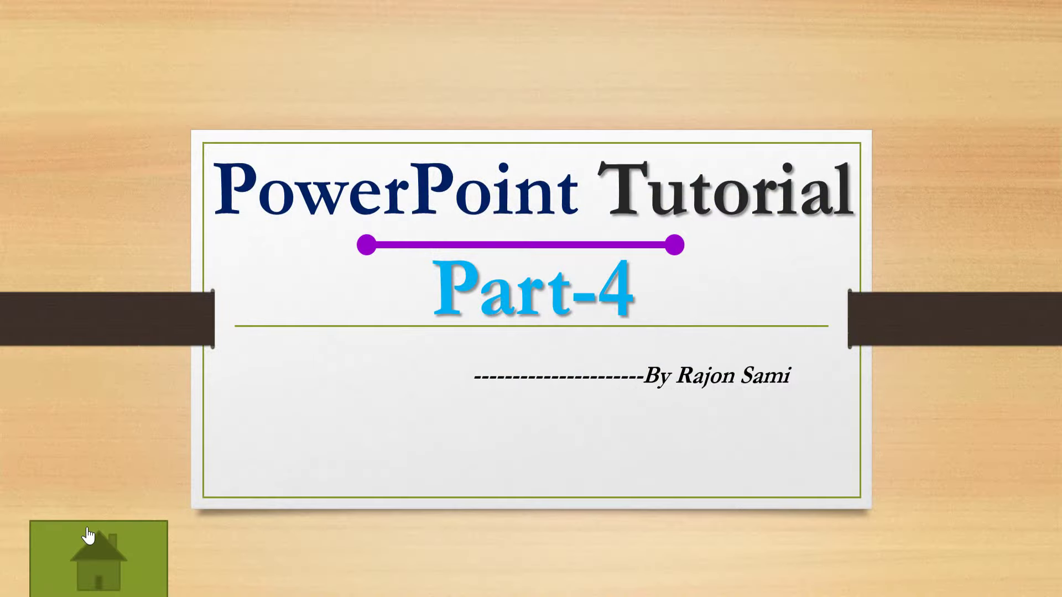
key(Escape)
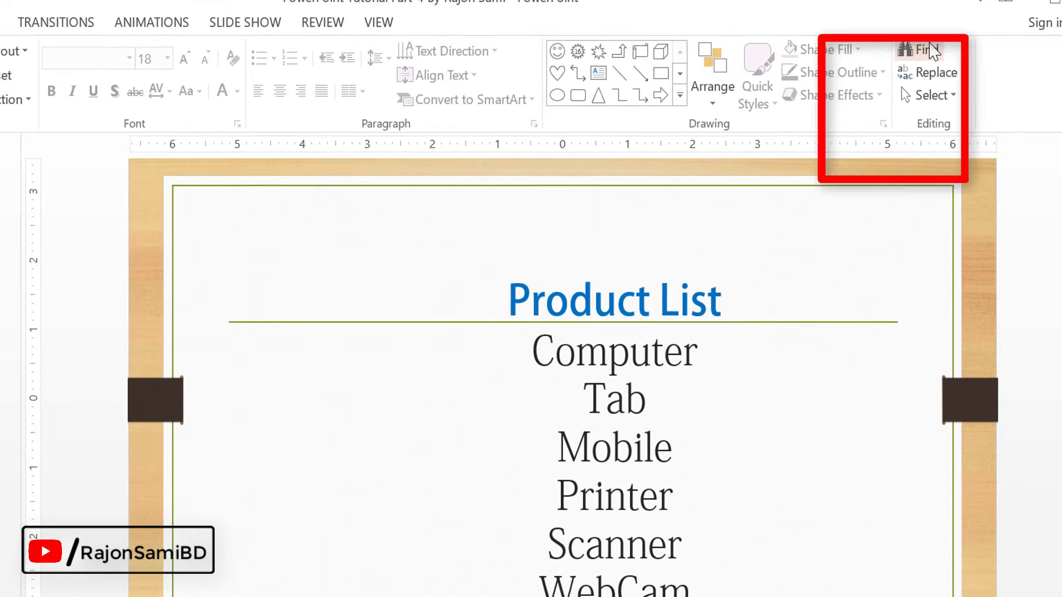
Find 'Mobile' on the Product List slide, then close the Find box.
click(923, 50)
key(Escape)
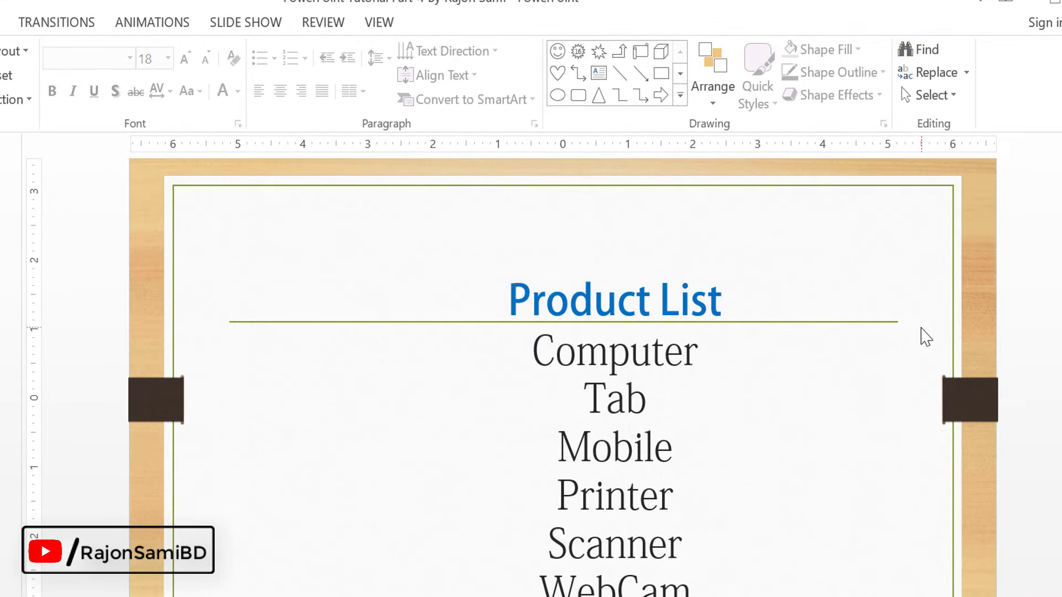
click(920, 48)
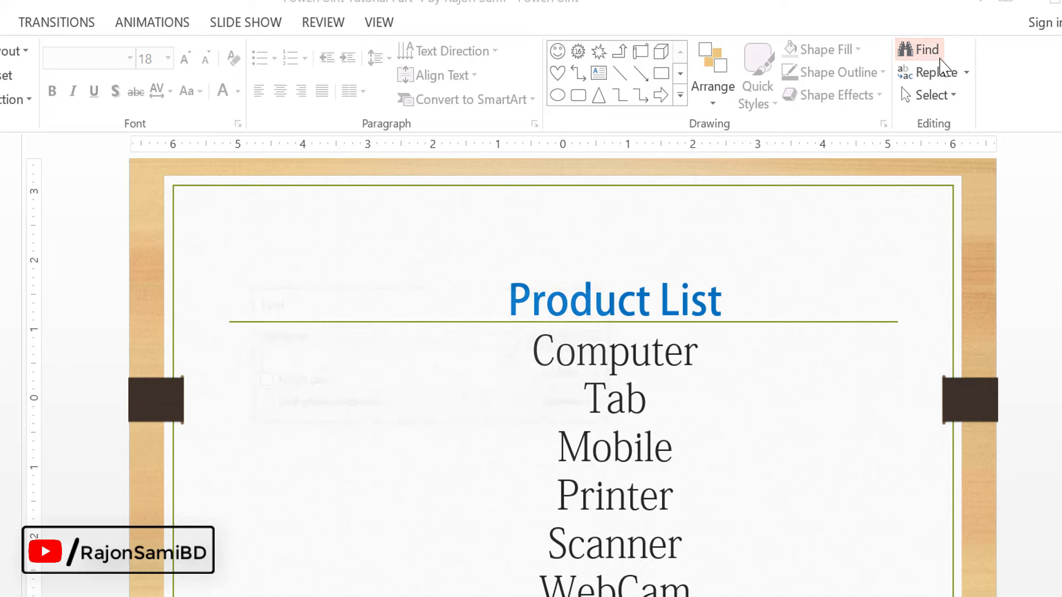
drag(422, 312, 225, 251)
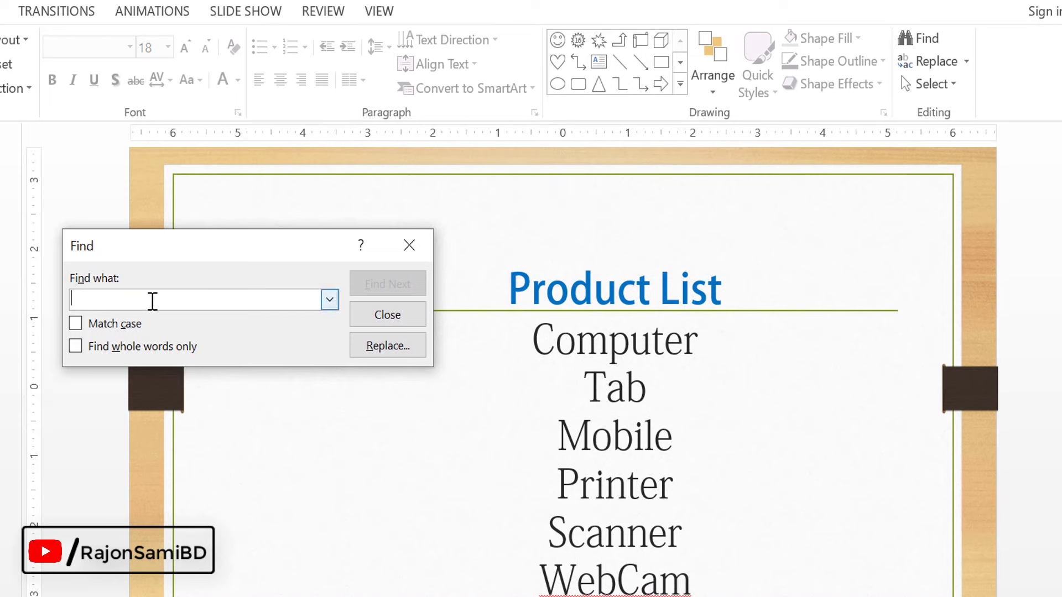
text(Mobile)
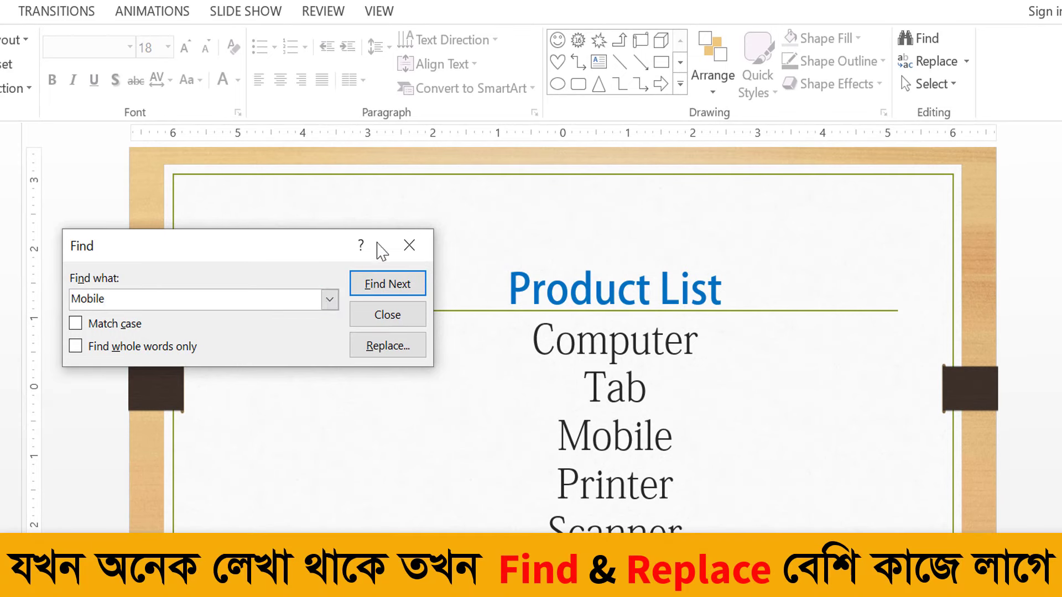
click(401, 293)
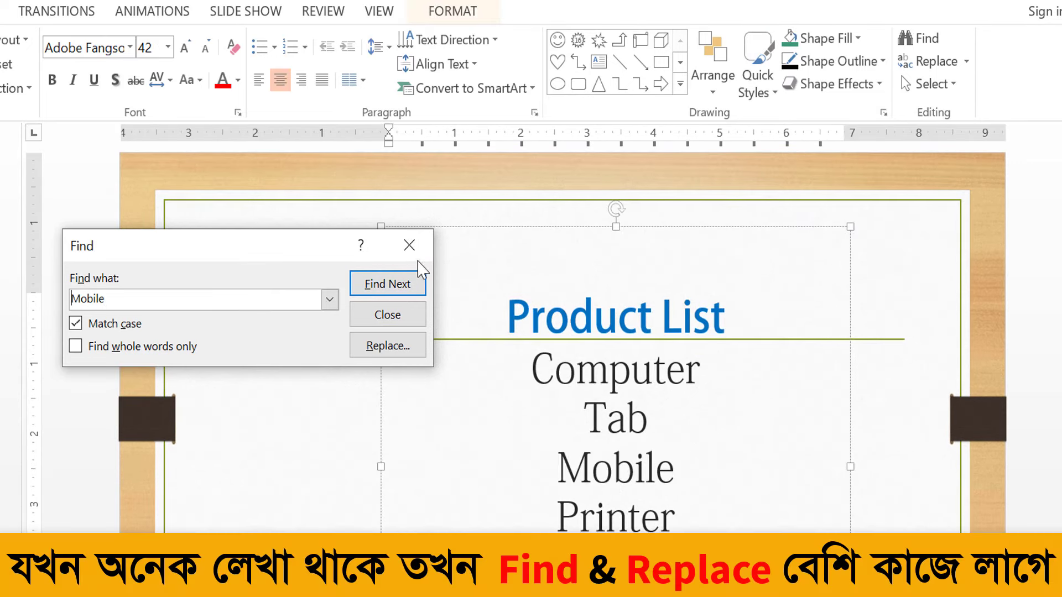
click(409, 245)
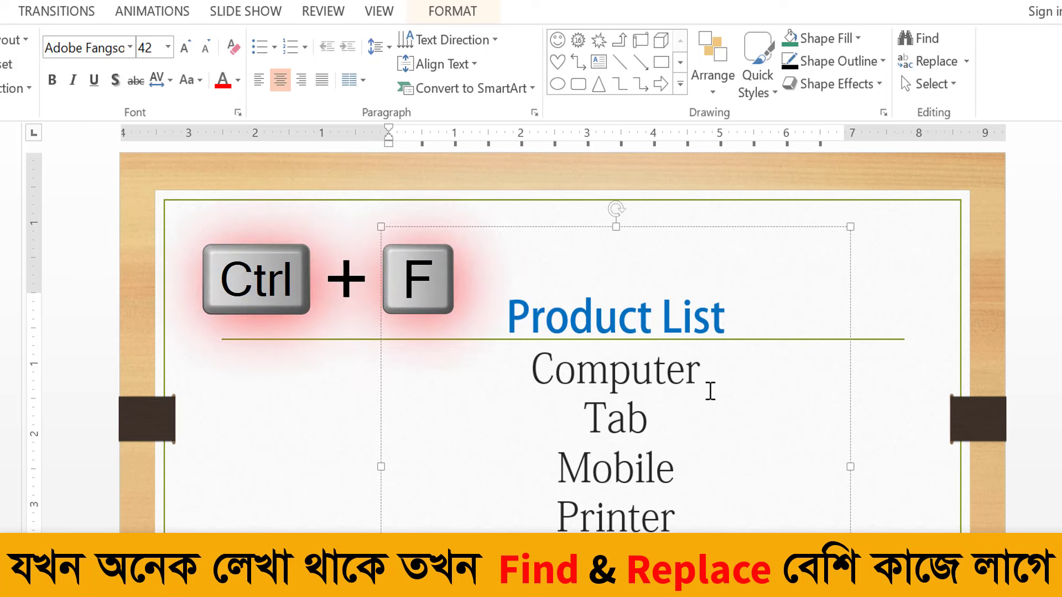
key(ctrl+f)
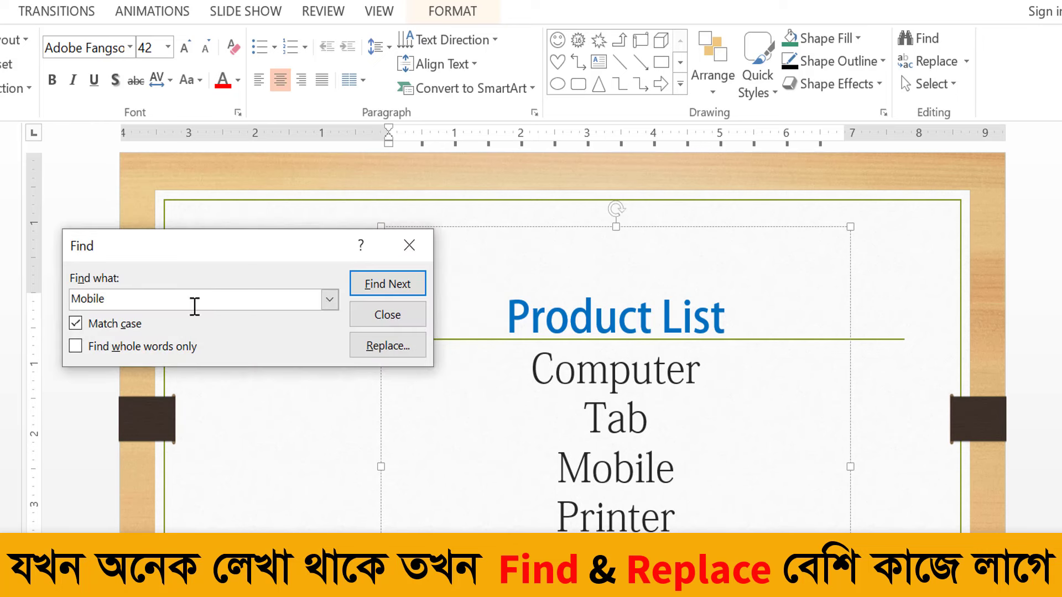
drag(265, 301, 29, 301)
key(Escape)
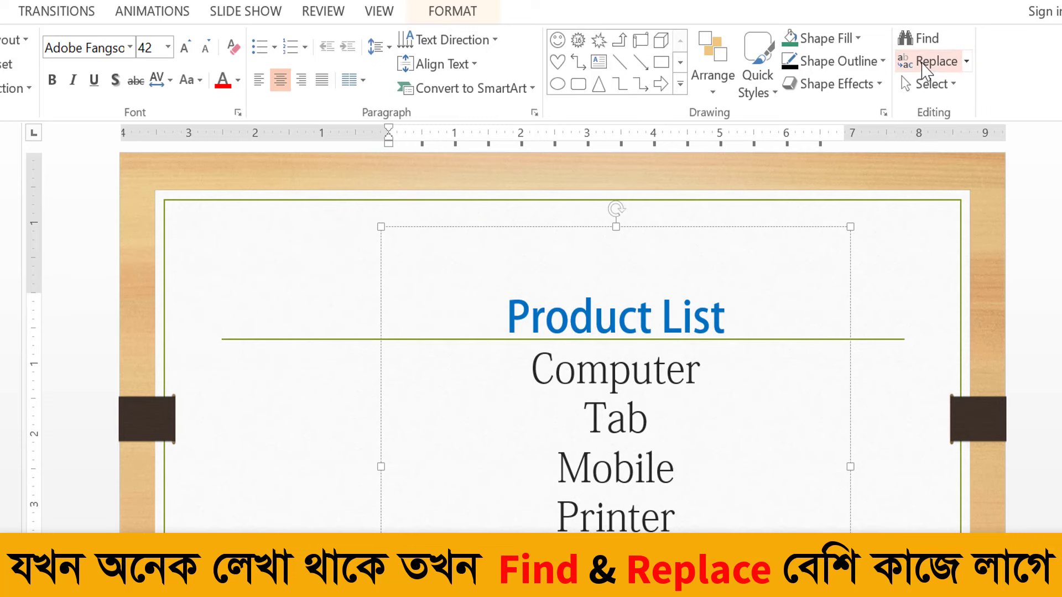
Add ', Tab' after Scanner in the product list.
click(923, 63)
double_click(146, 298)
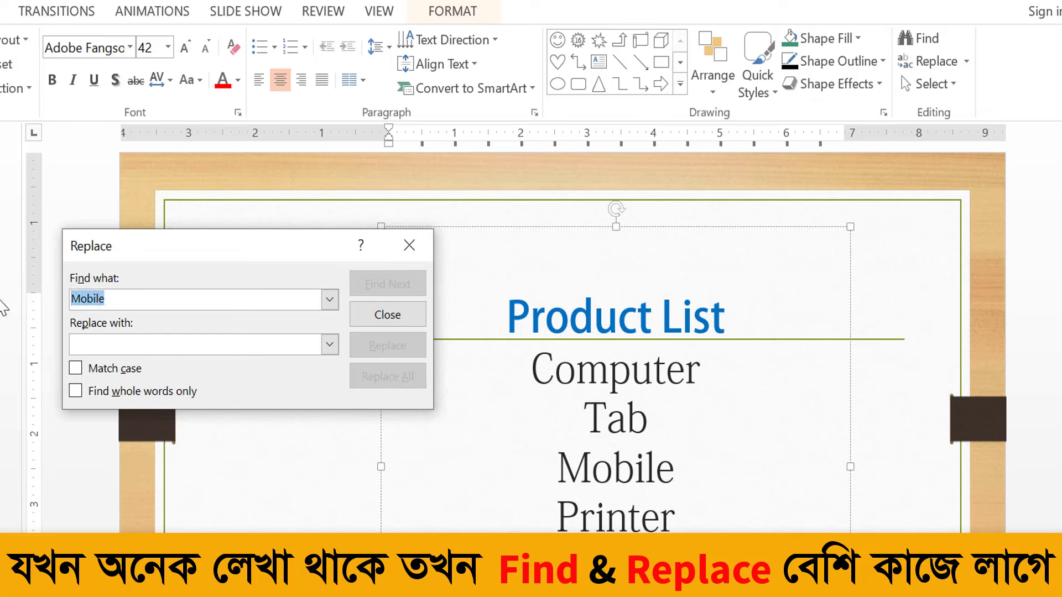
key(BackSpace)
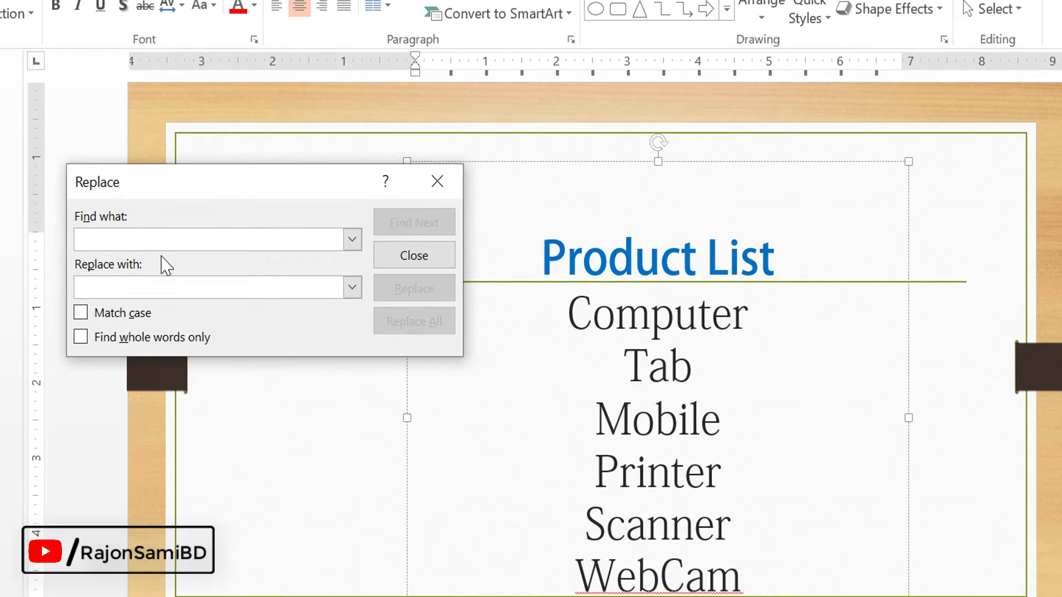
click(763, 538)
text(,)
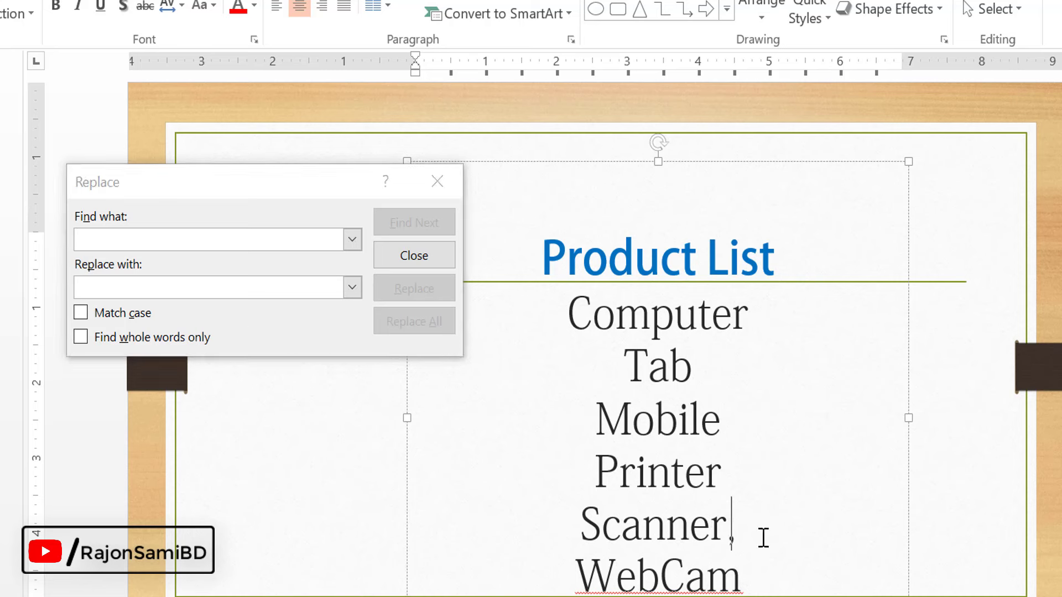
text( Tab)
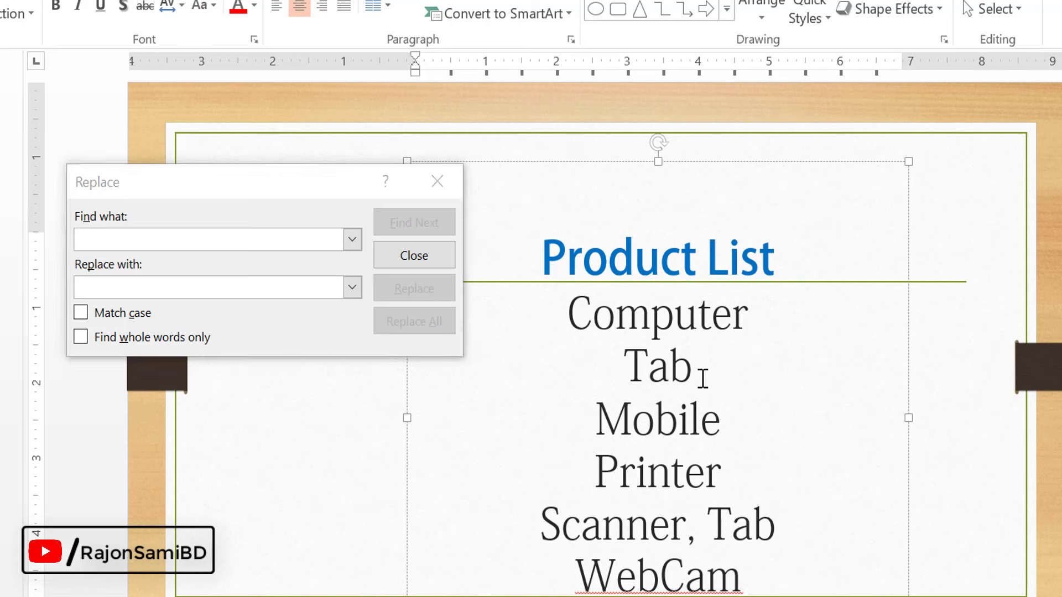
Replace all occurrences of 'Tab' with 'Mouse' using Replace All.
click(99, 239)
text(Tab)
text(Mouse)
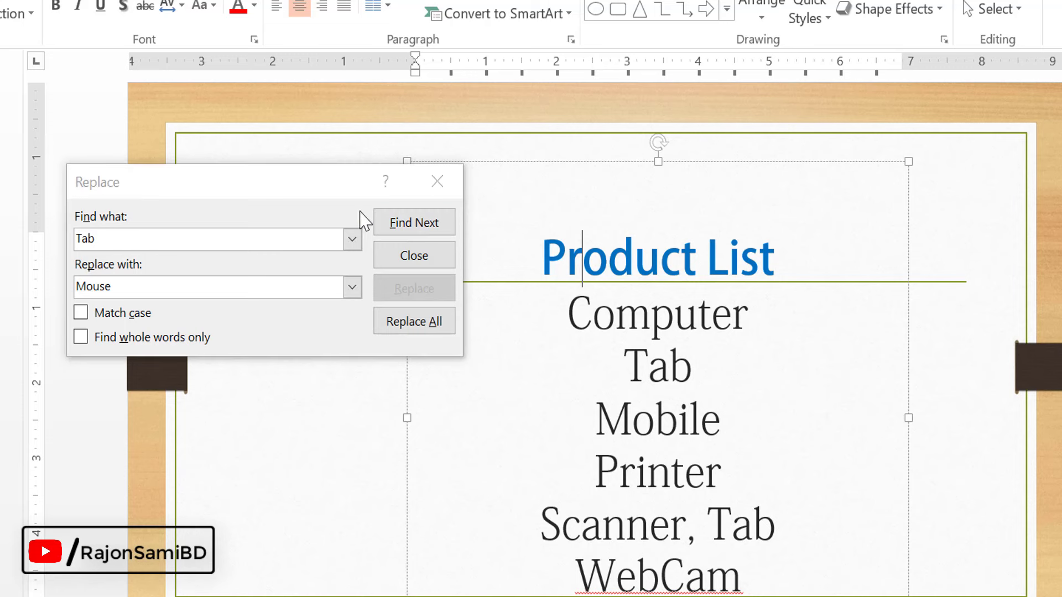
click(423, 229)
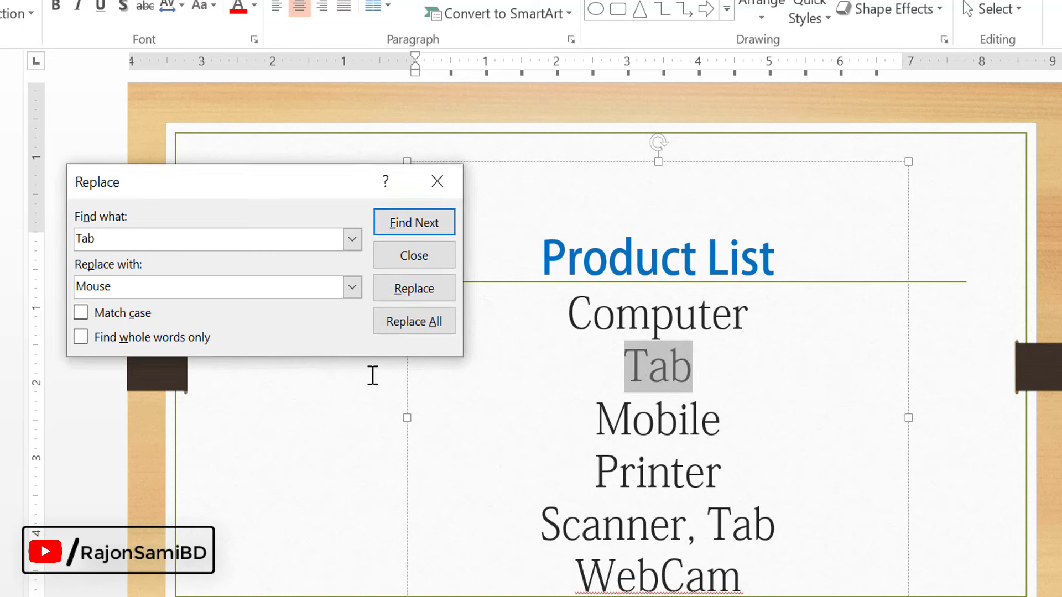
click(408, 297)
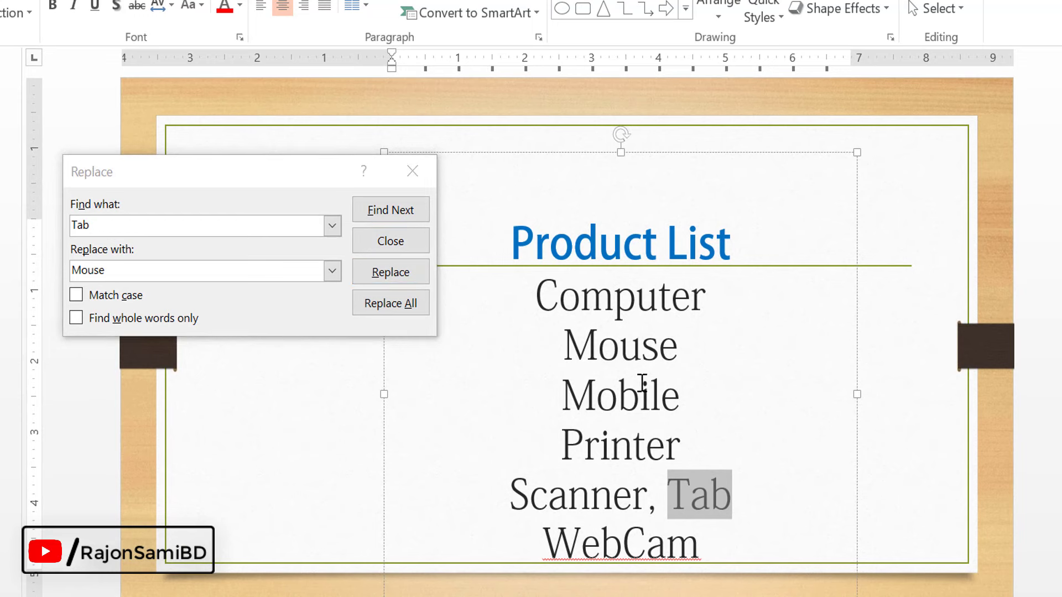
key(ctrl+z)
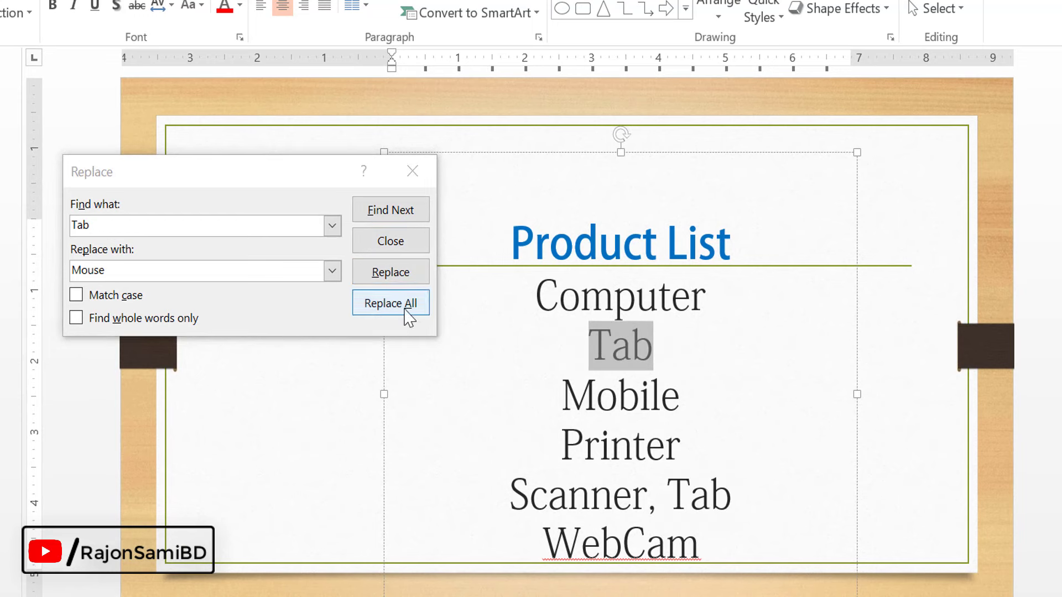
click(166, 224)
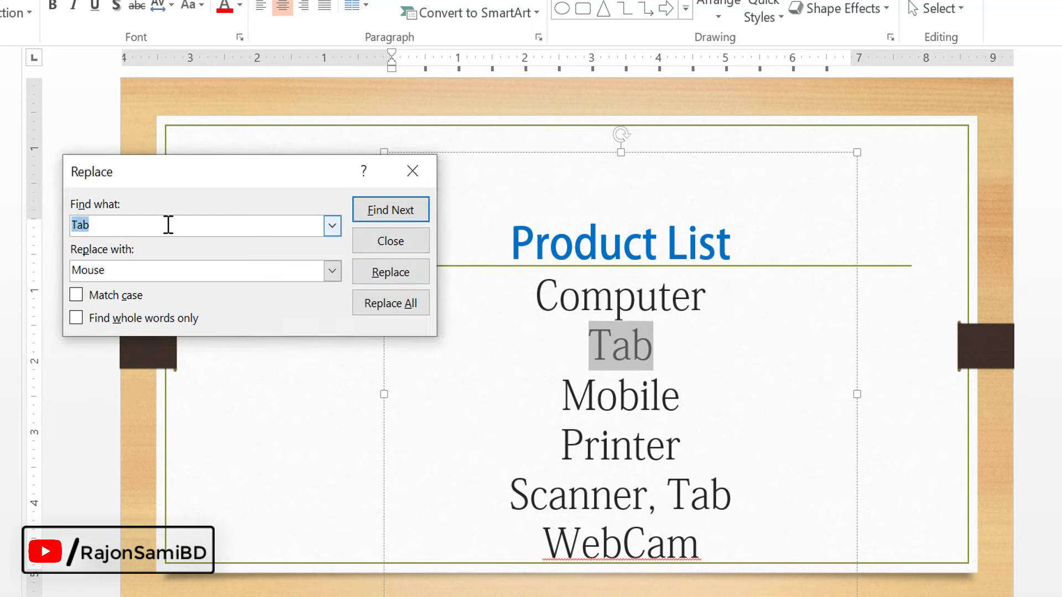
click(208, 225)
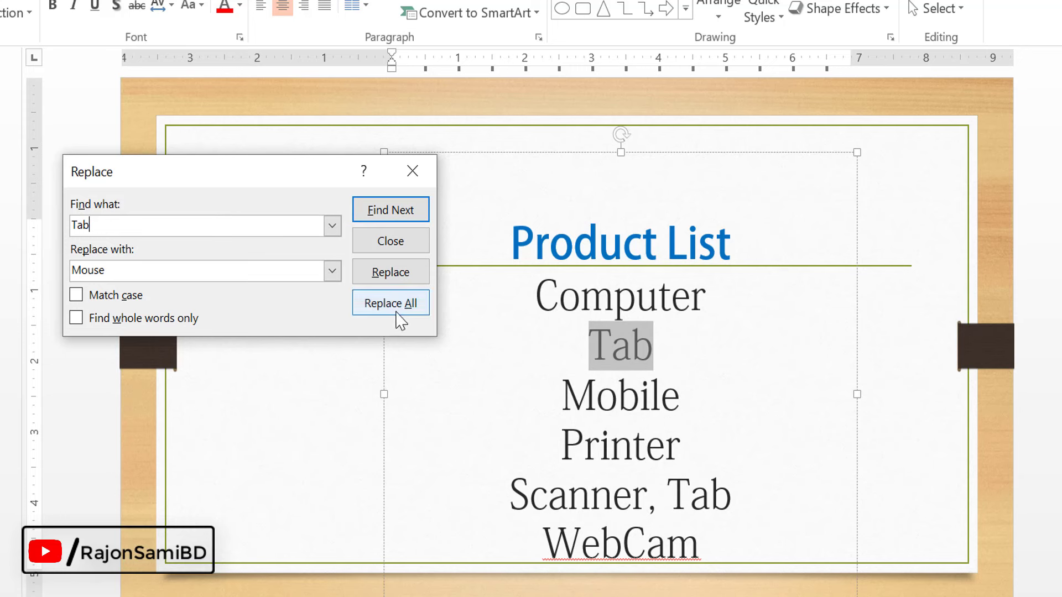
click(399, 313)
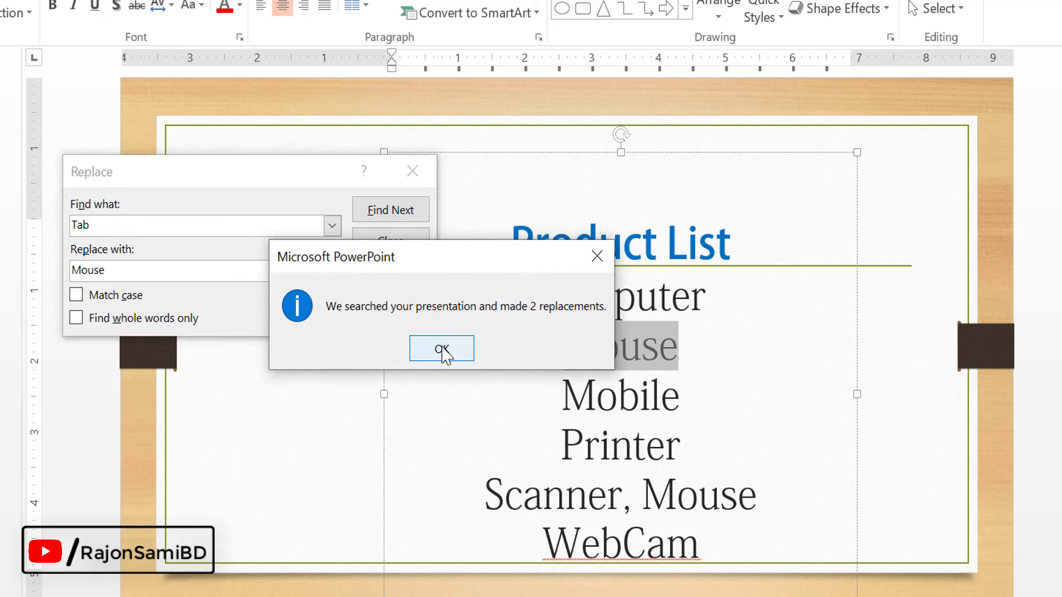
click(466, 348)
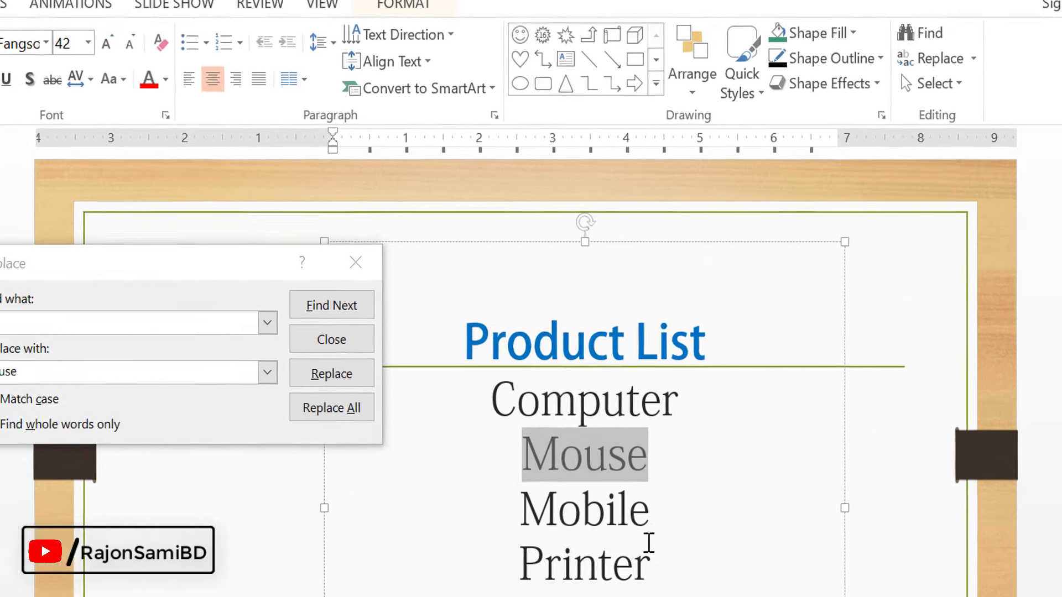
Undo the Mouse font replacements and the added Tab text.
key(Escape)
key(ctrl+z)
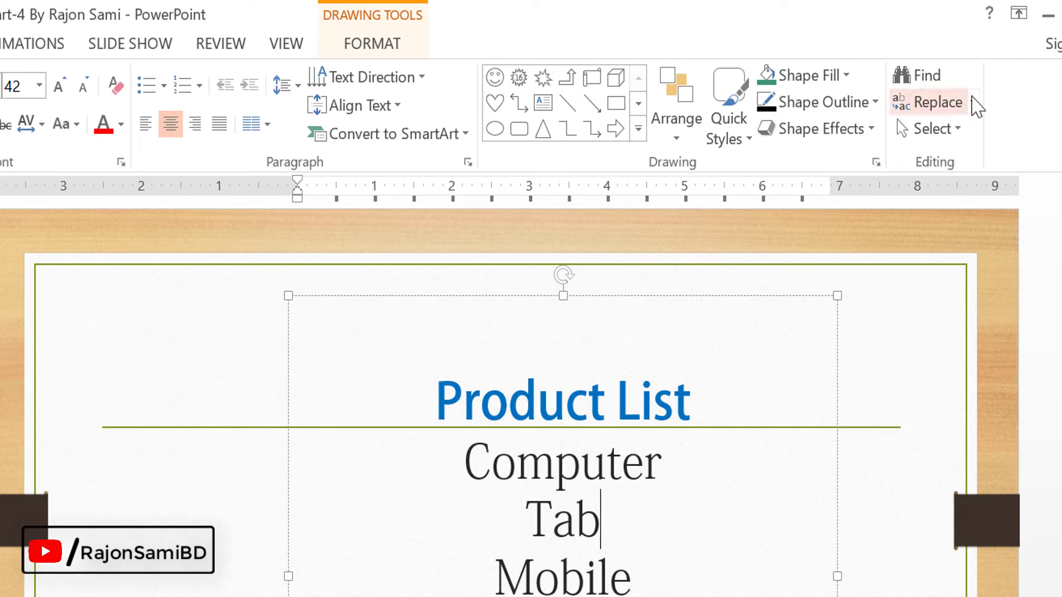
click(973, 102)
click(940, 162)
click(498, 379)
Replace Adobe Fangsong Std R with Yu Gothic UI throughout the deck.
click(973, 103)
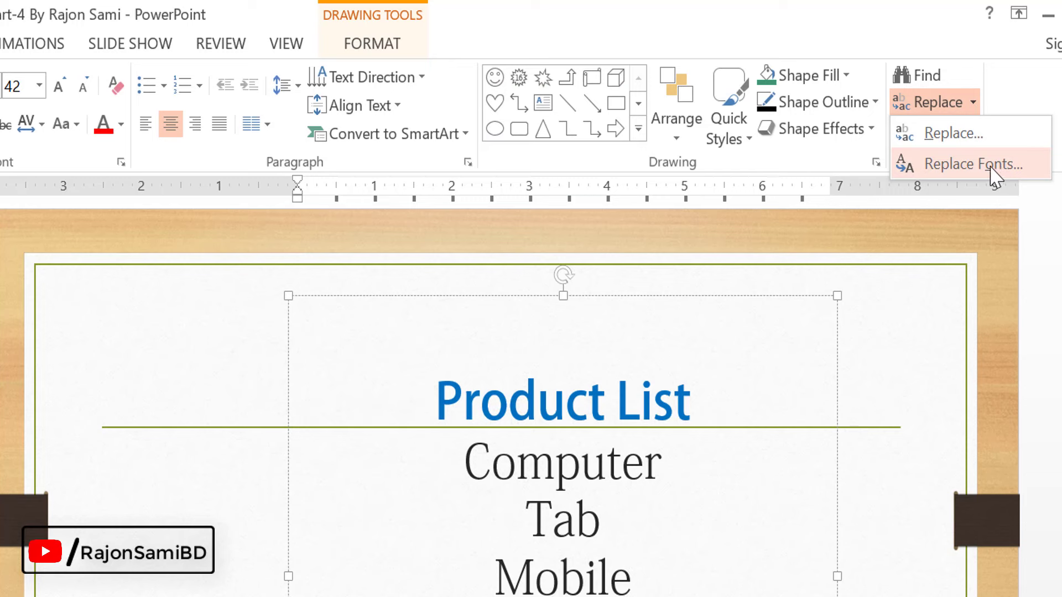
click(966, 168)
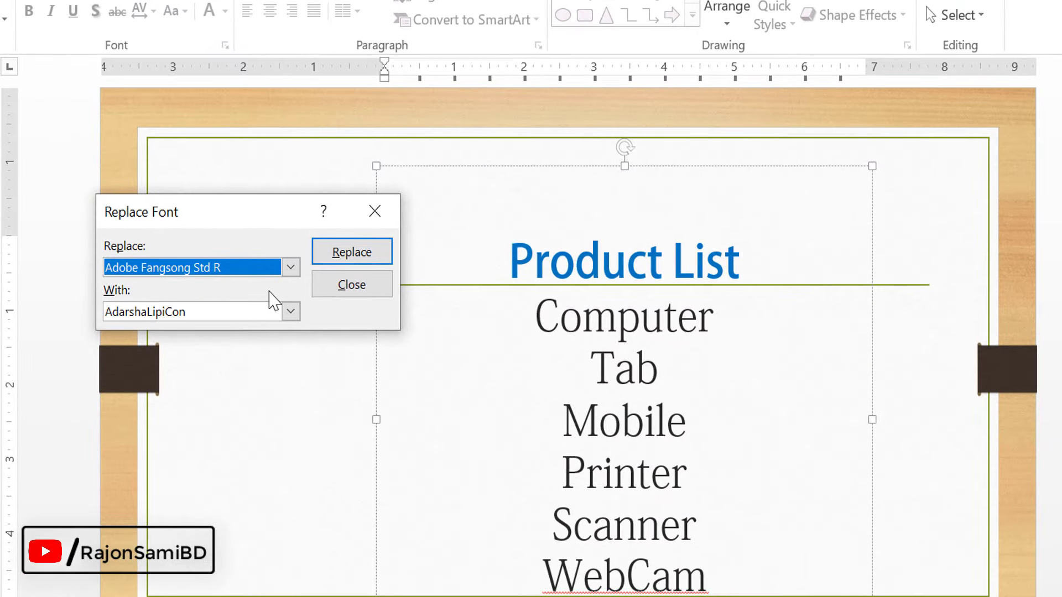
click(582, 321)
click(256, 267)
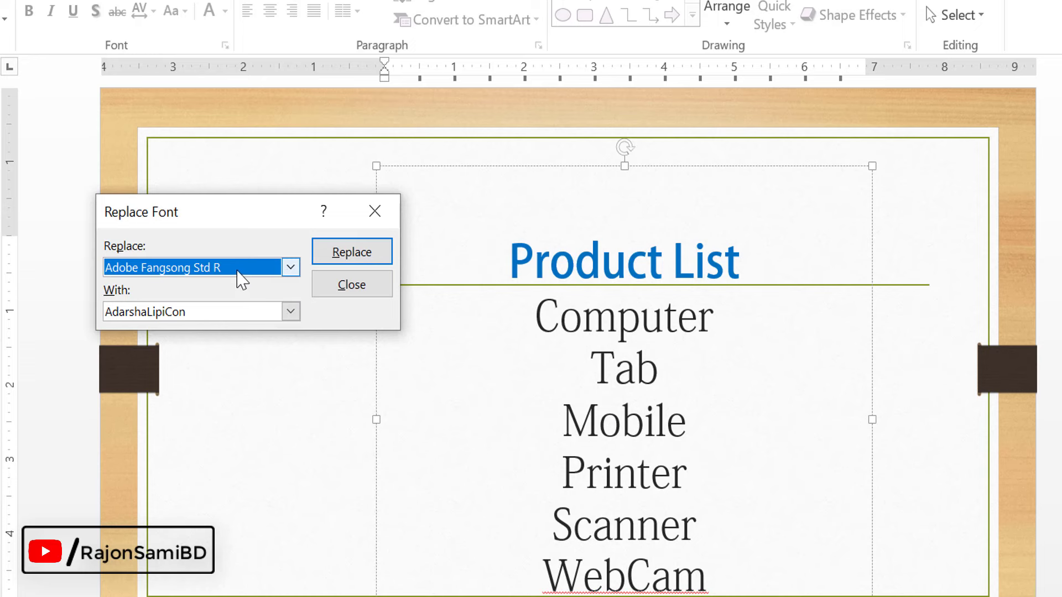
click(291, 312)
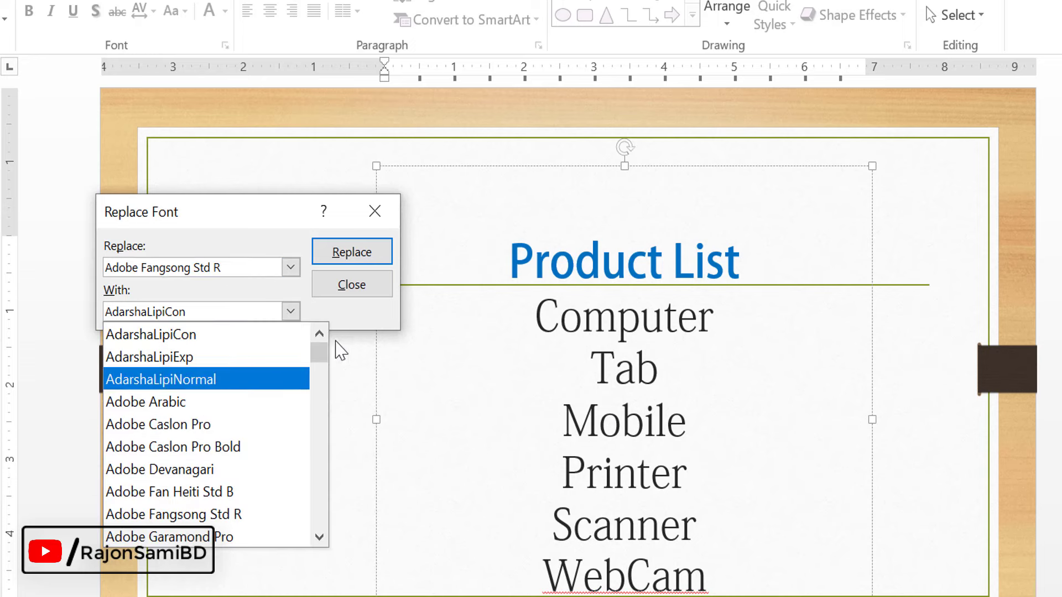
drag(320, 387, 314, 512)
scroll(313, 512, down, 5)
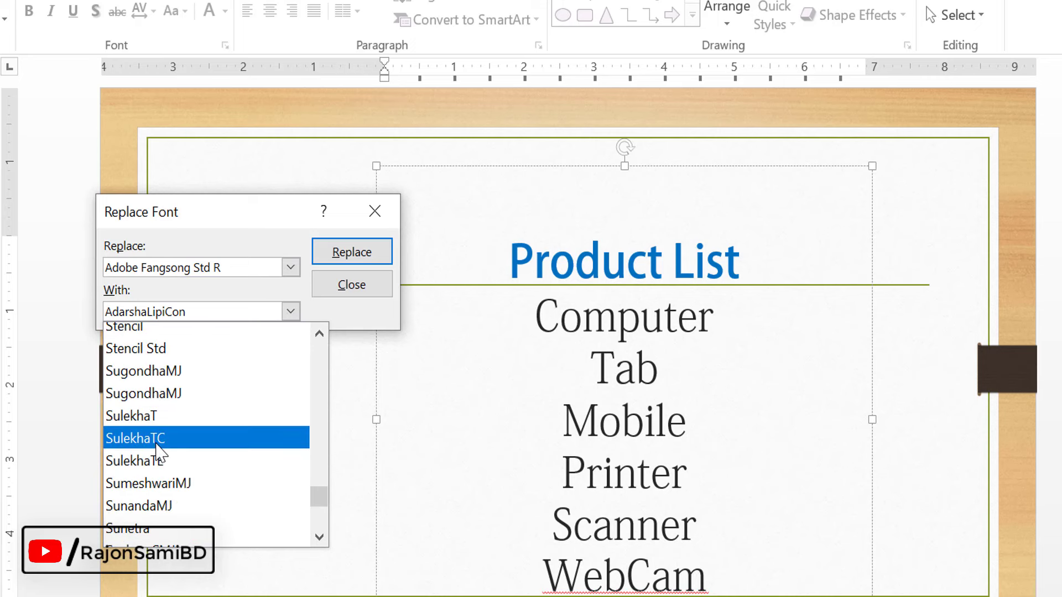
scroll(204, 520, down, 10)
click(200, 469)
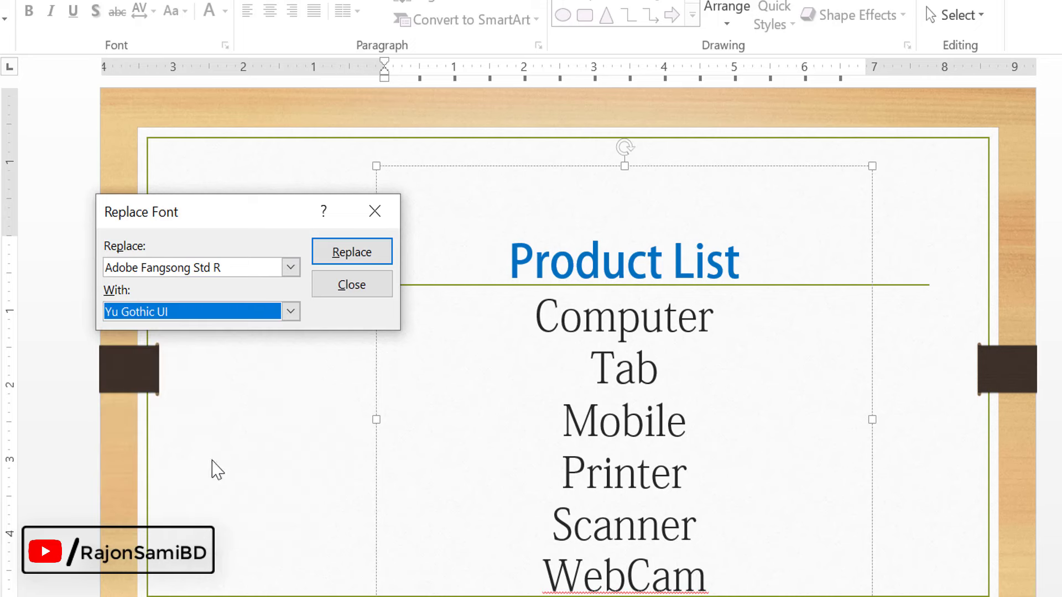
click(369, 260)
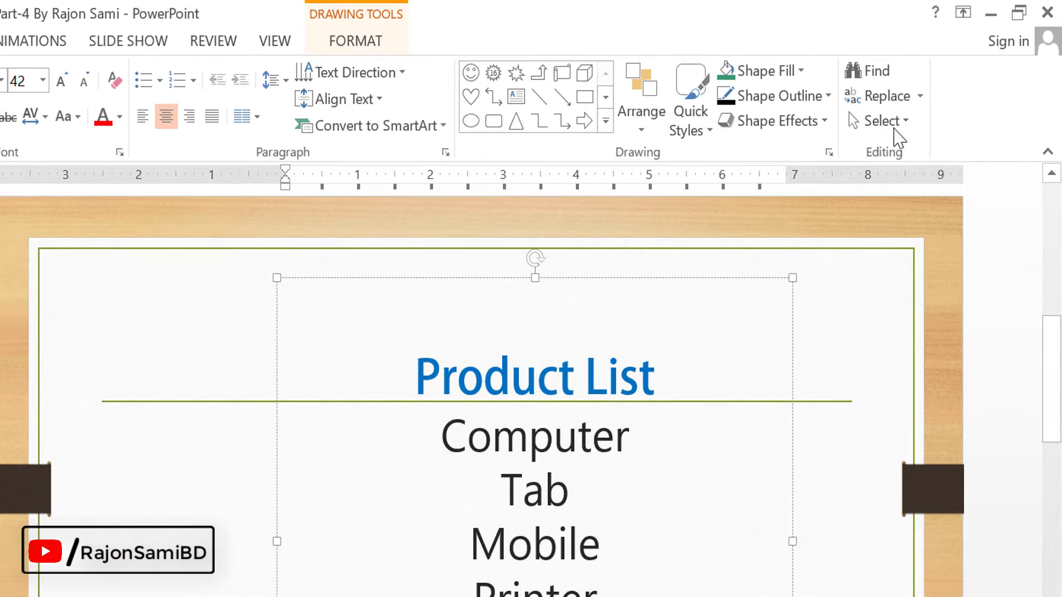
Preview the Select dropdown options without choosing any.
click(895, 128)
key(Escape)
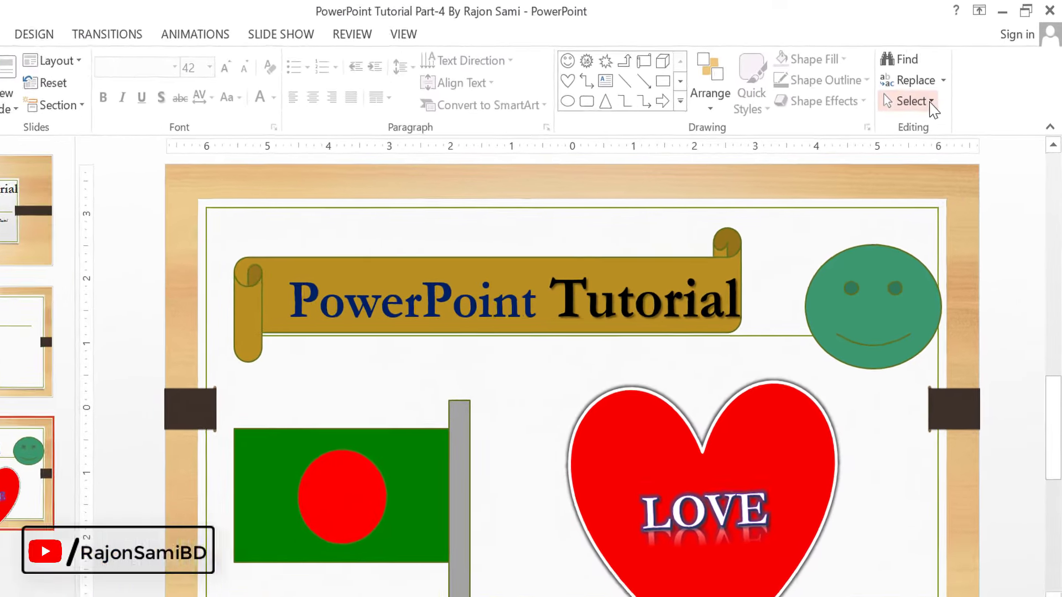
click(932, 105)
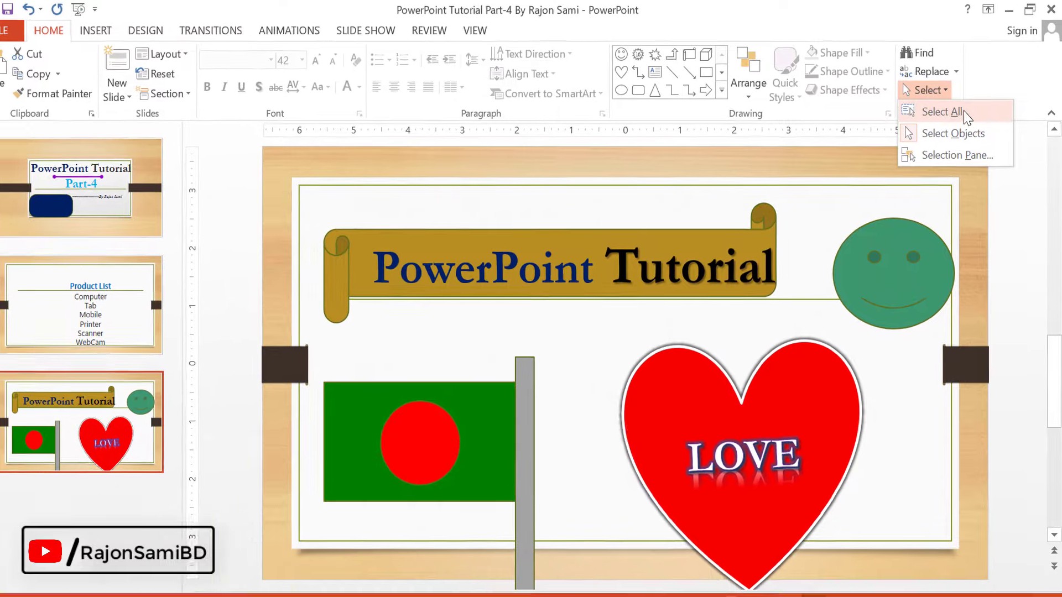
key(Escape)
click(244, 240)
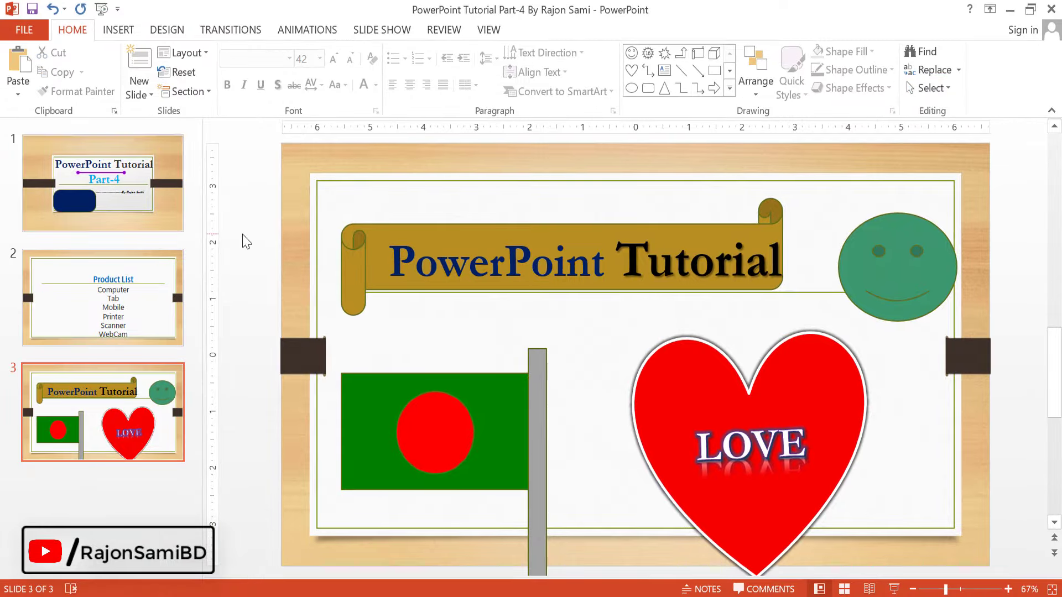
Go to slide 2, select all three slides, then keep only slide 2 selected.
click(89, 290)
click(932, 88)
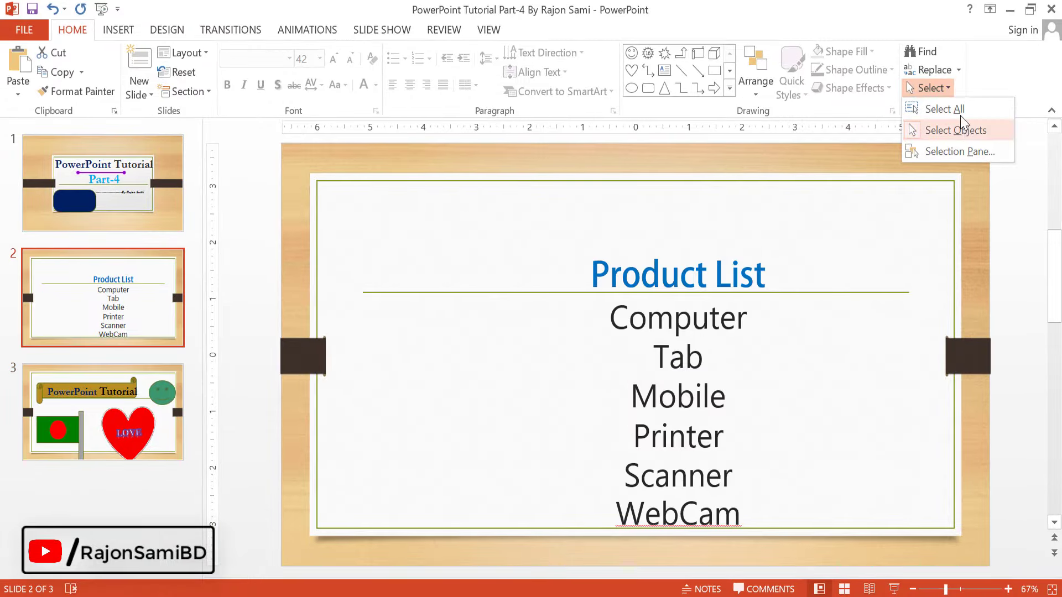
click(935, 107)
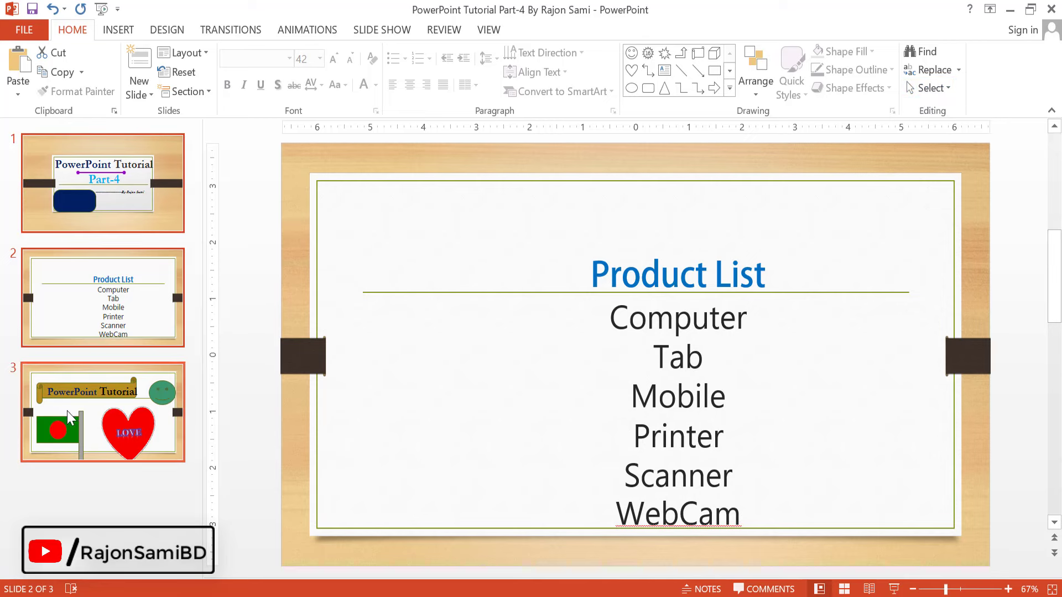
click(262, 220)
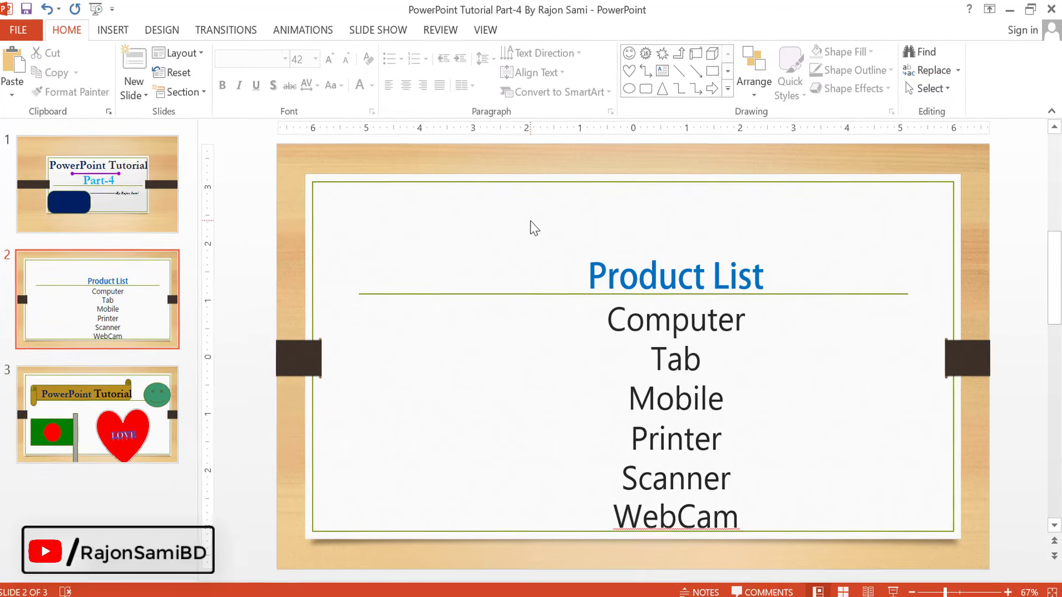
Select the product list text box as a whole object via Select Objects.
click(673, 318)
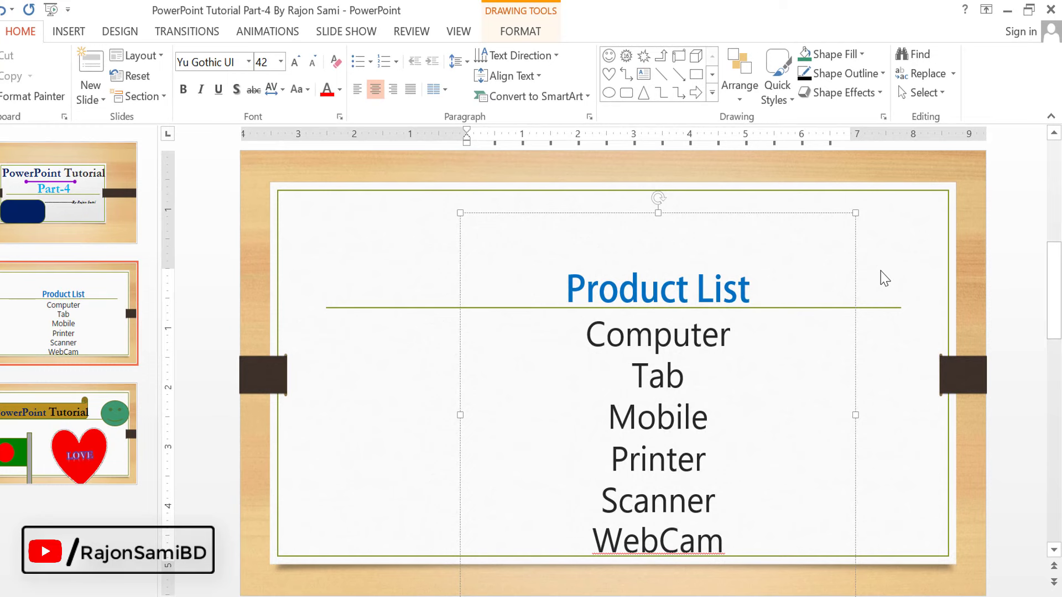
click(885, 279)
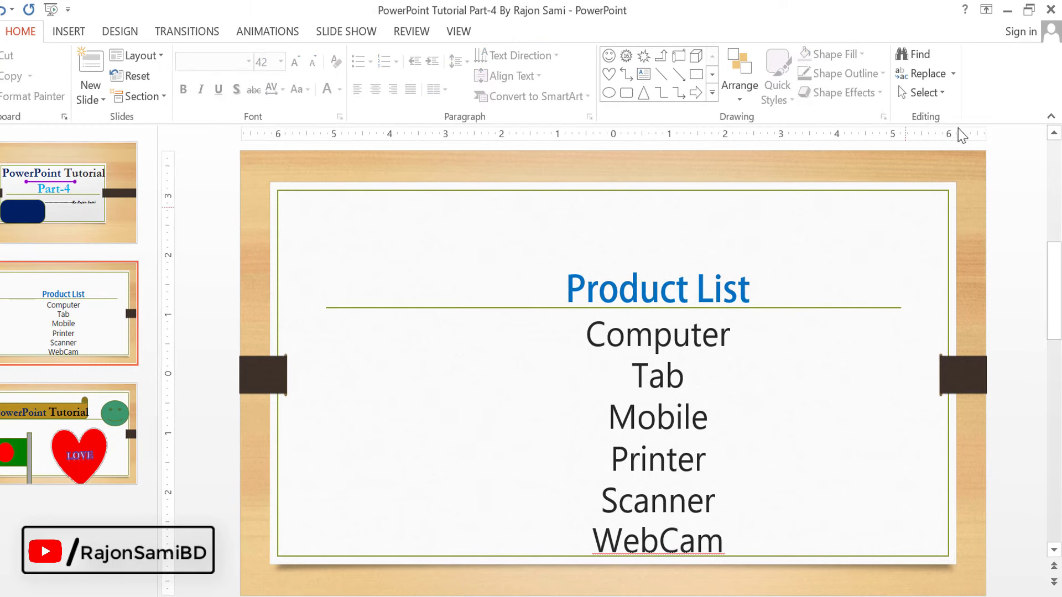
click(923, 92)
click(771, 442)
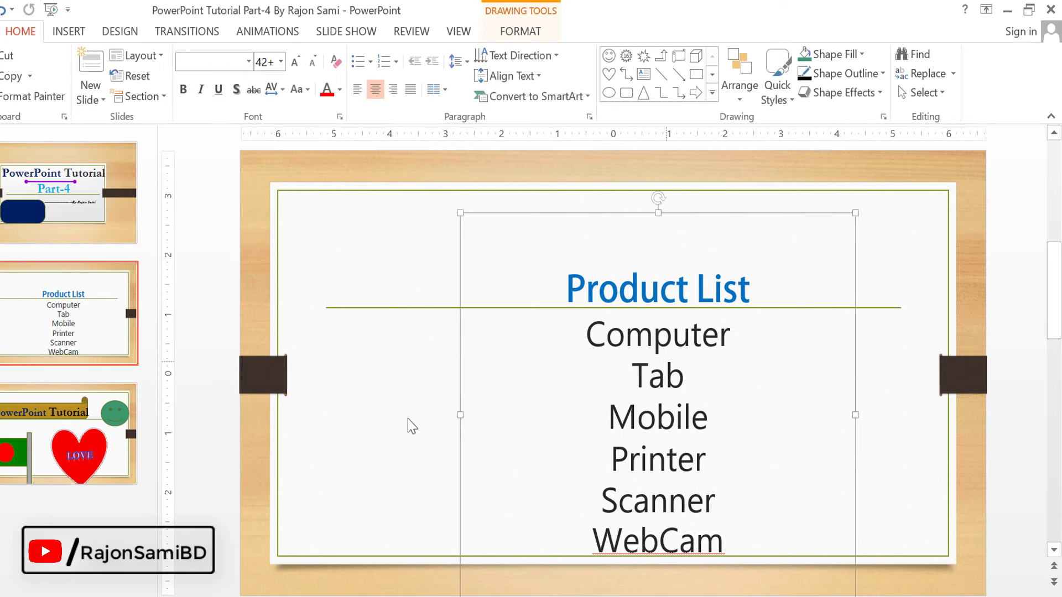
Select the red LOVE heart on slide 3 and show the Select choices.
scroll(830, 434, down, 1)
click(703, 392)
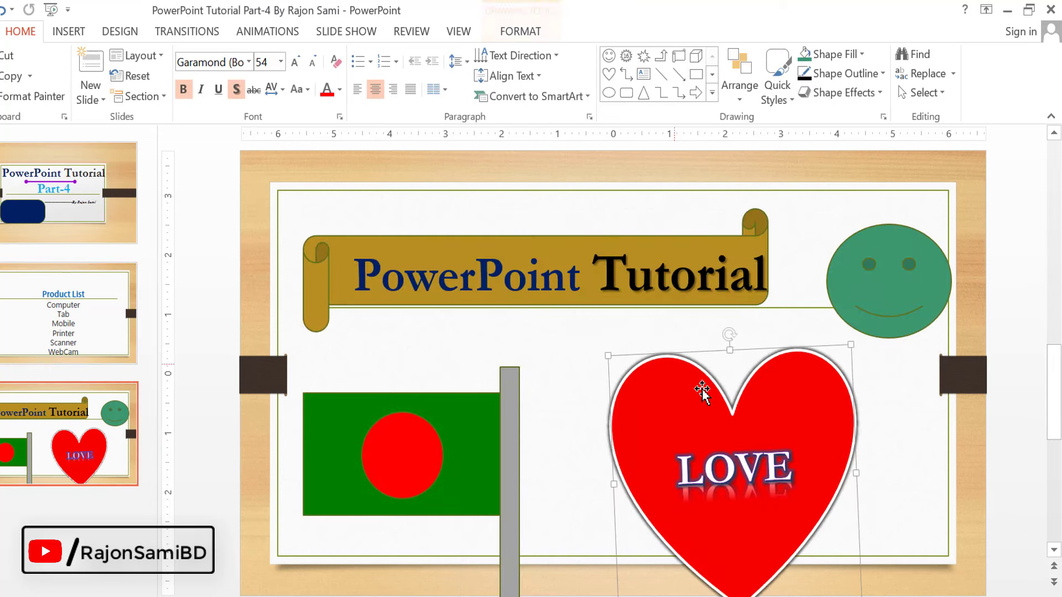
click(938, 94)
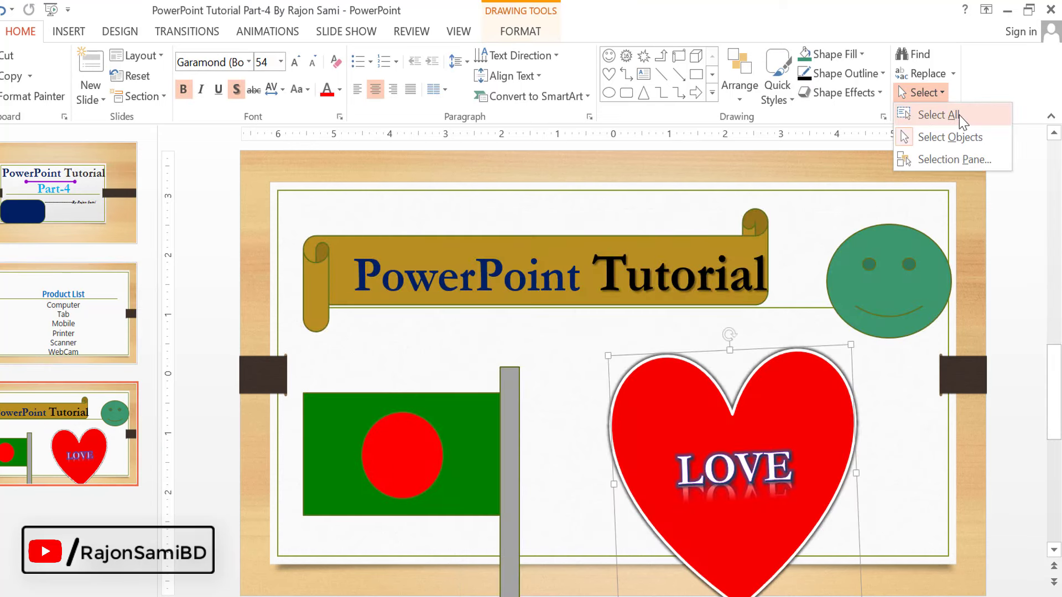
click(939, 115)
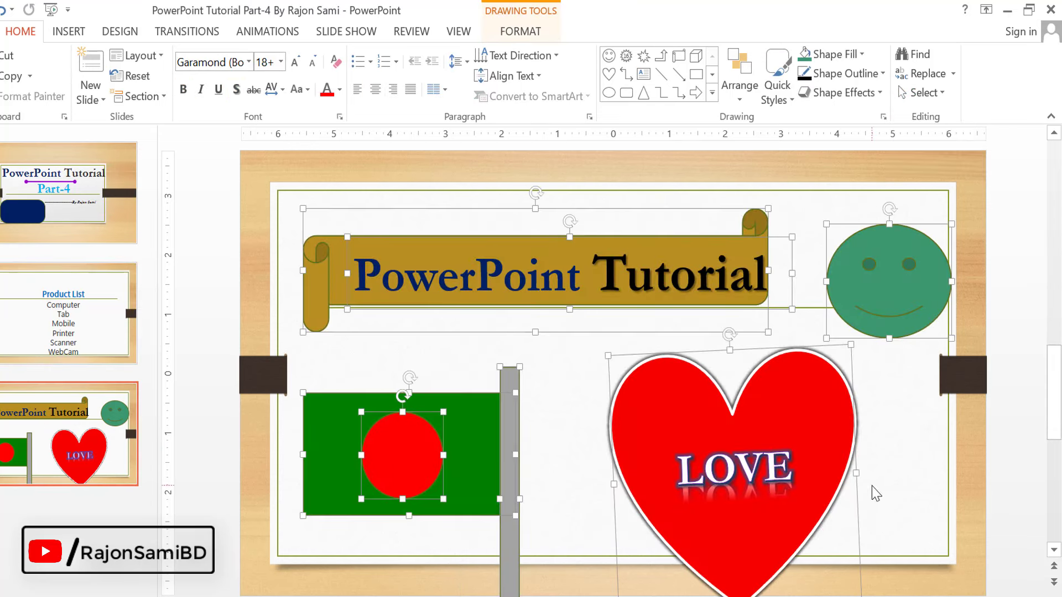
drag(801, 456, 761, 460)
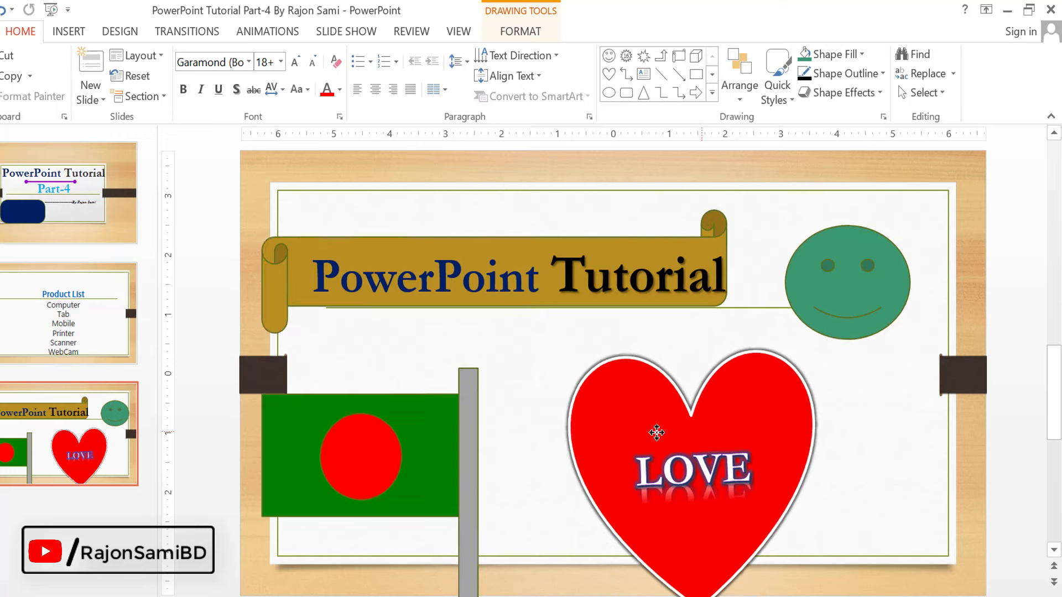
key(ctrl+z)
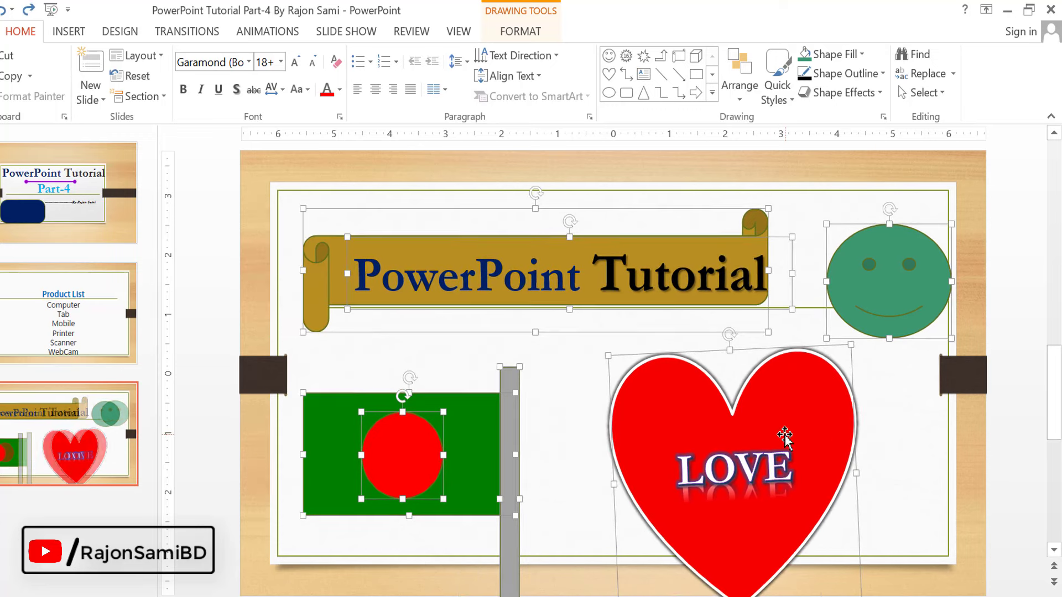
click(599, 269)
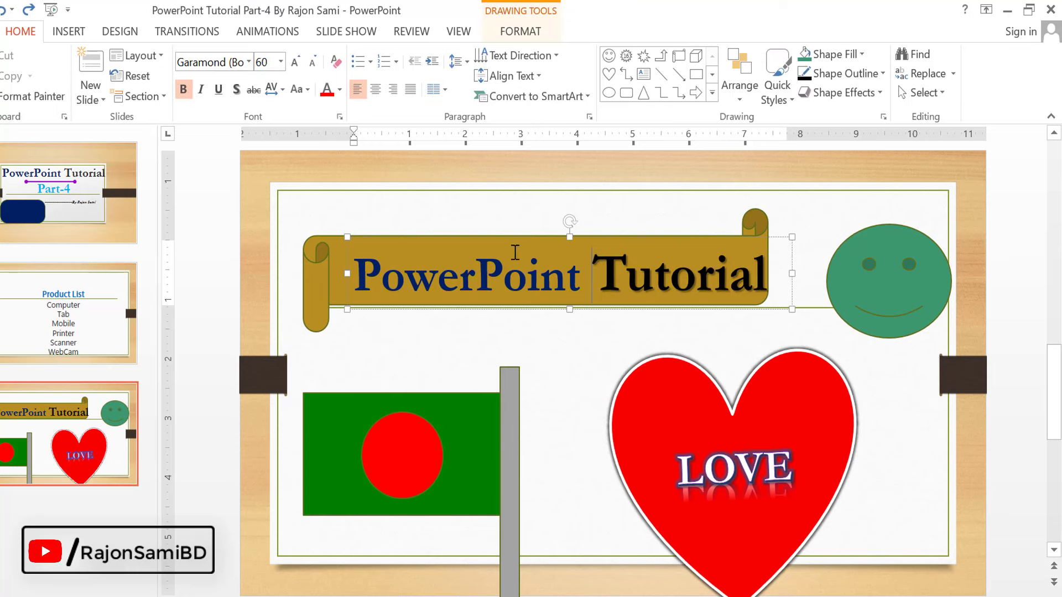
click(933, 93)
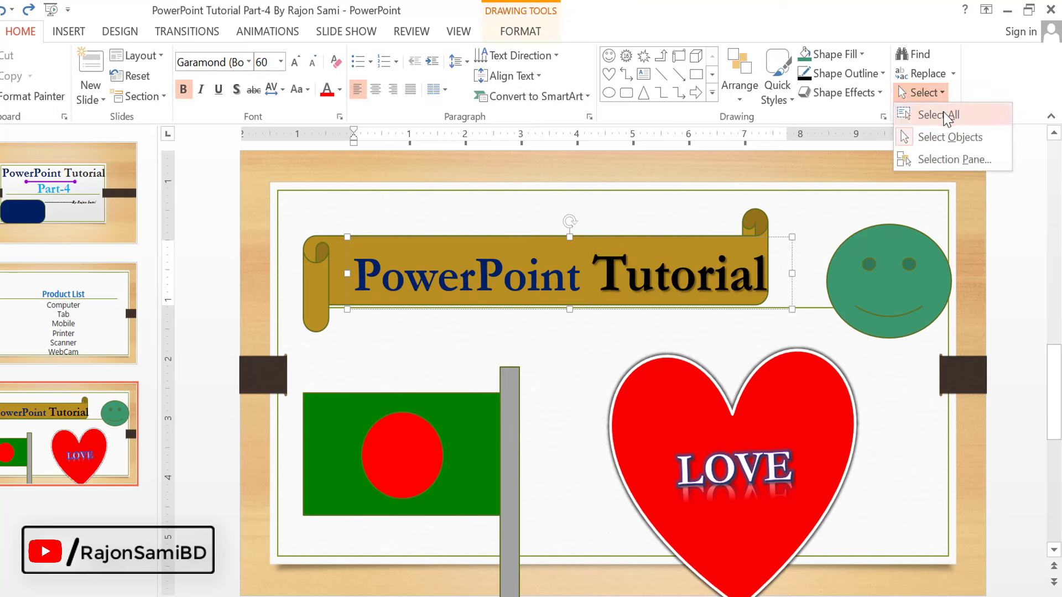
click(947, 116)
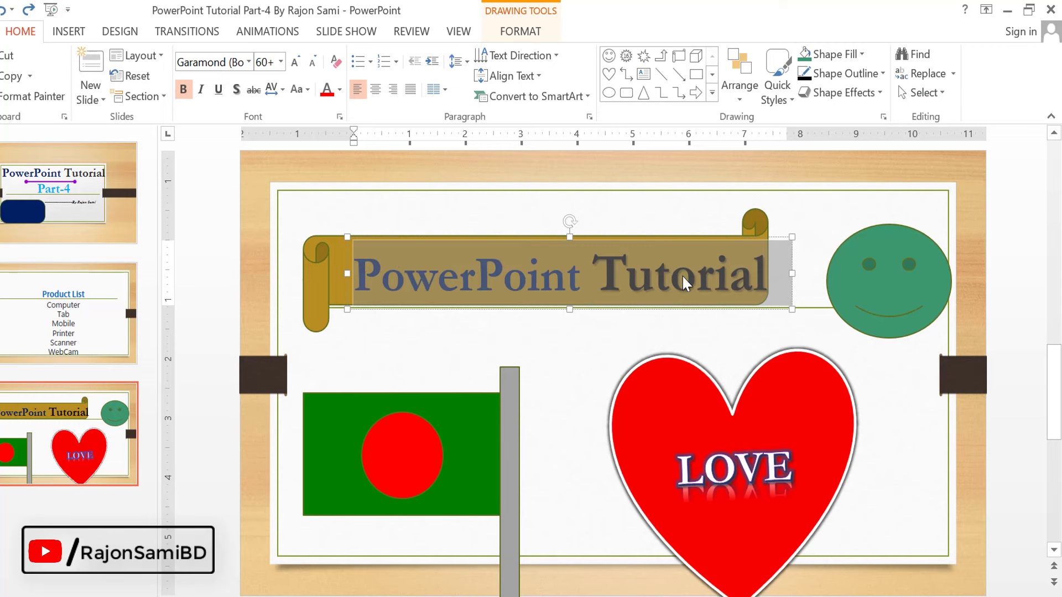
scroll(304, 354, up, 1)
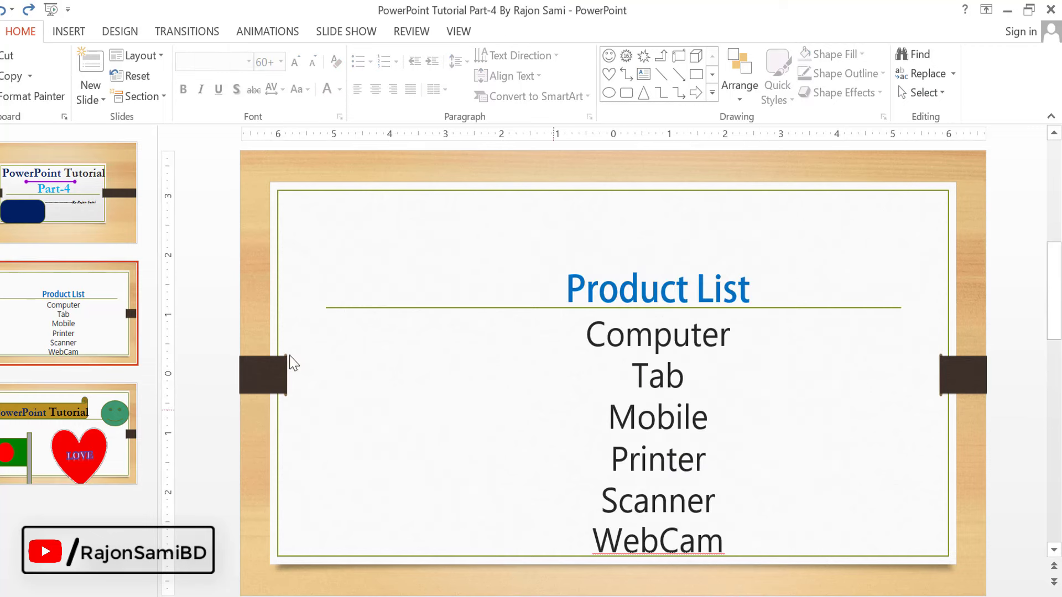
click(658, 373)
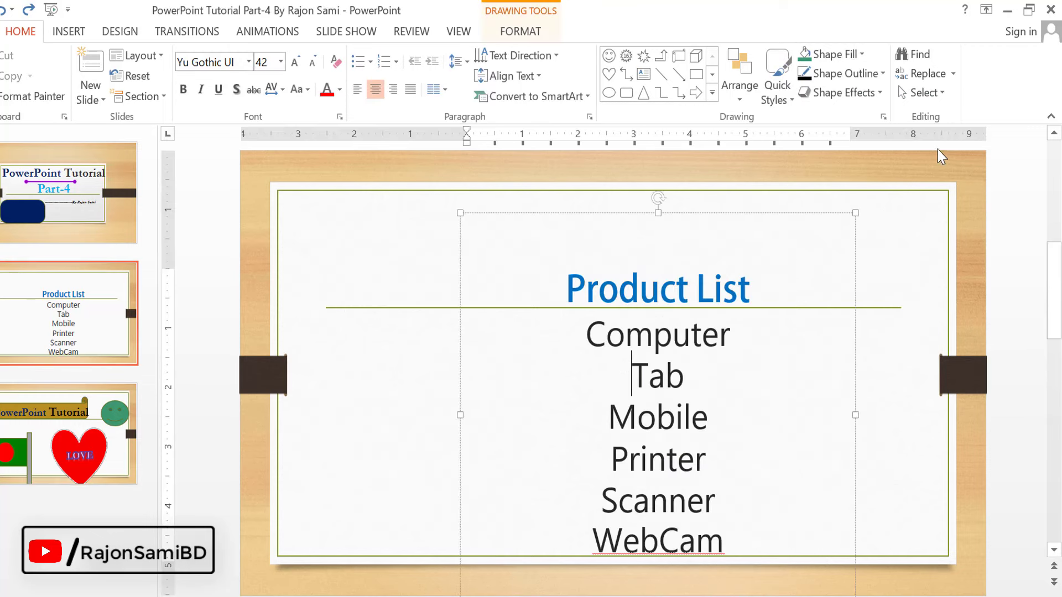
click(930, 93)
click(941, 114)
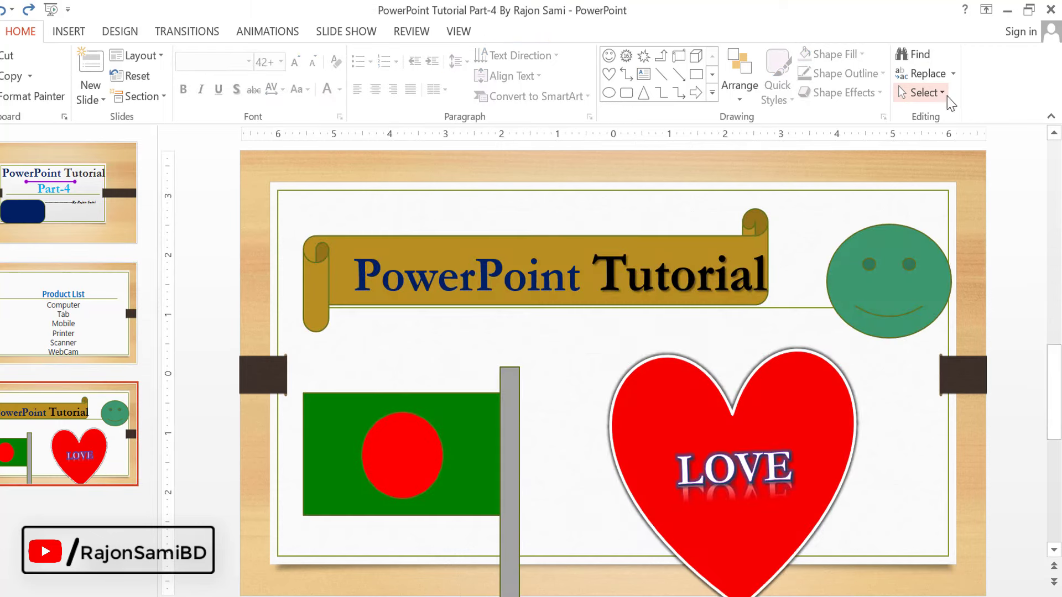
click(940, 93)
click(951, 139)
click(923, 92)
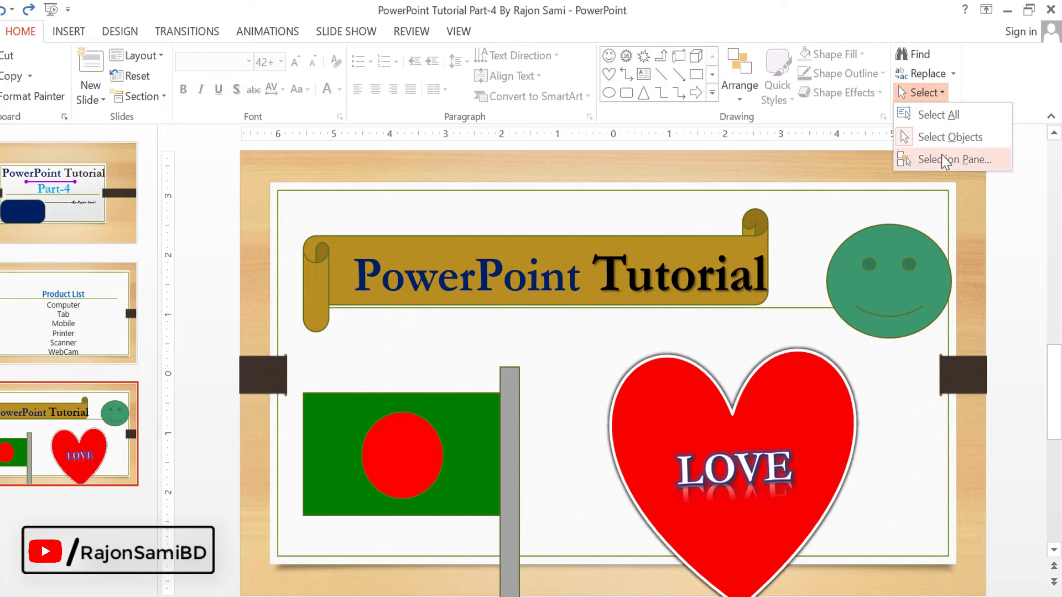
Select the heart from the Selection Pane, close it, and reselect the heart on the slide.
click(942, 159)
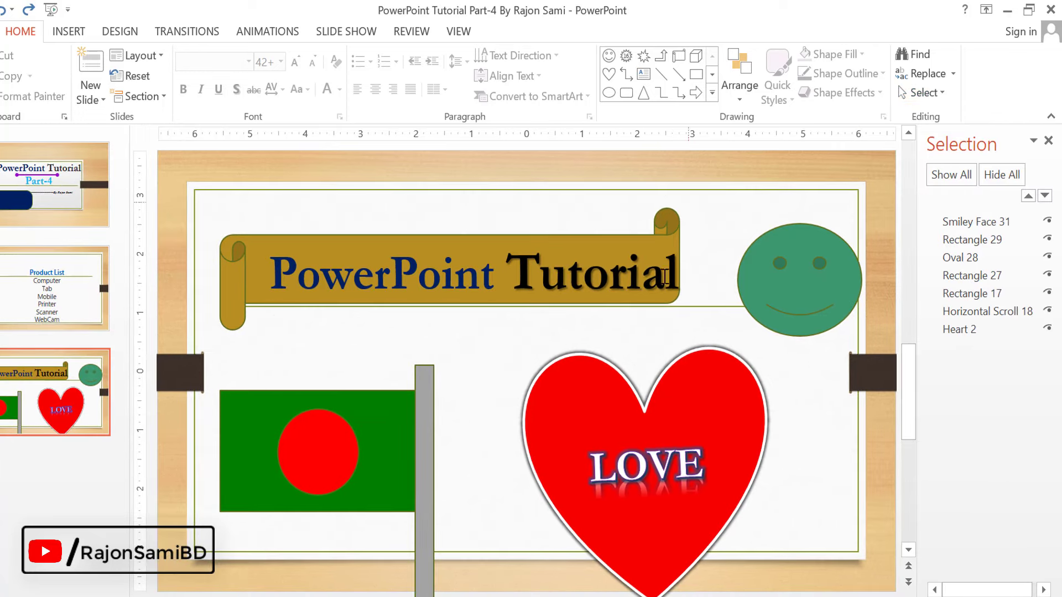
click(700, 387)
click(520, 31)
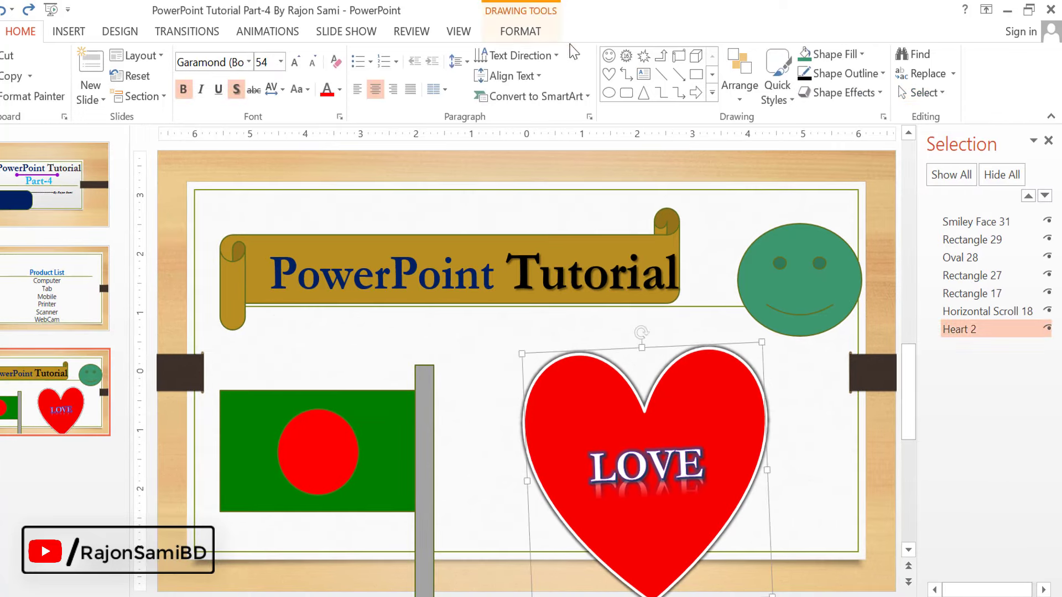
key(Escape)
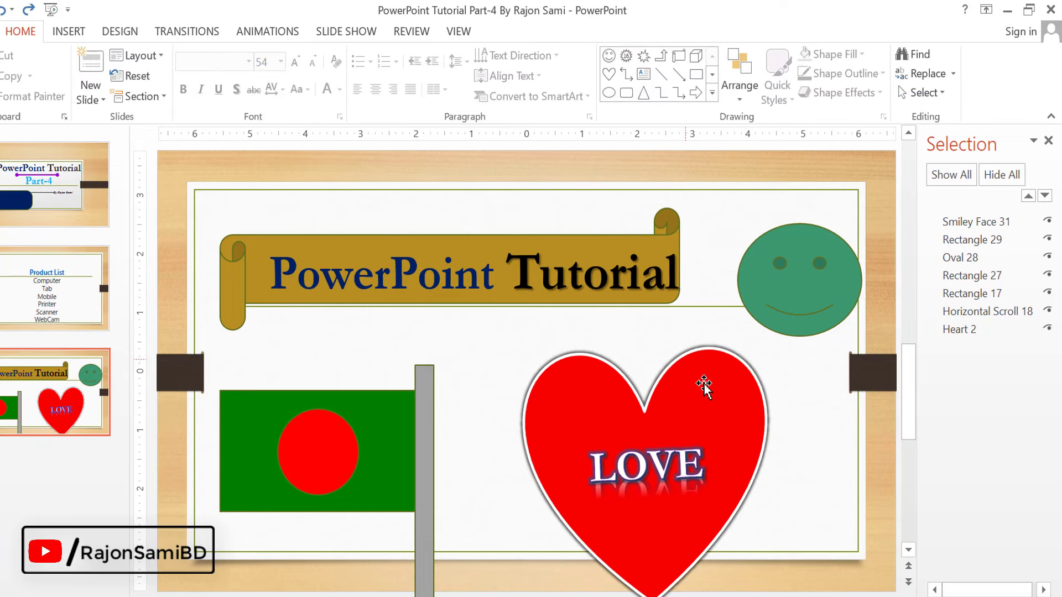
click(1048, 141)
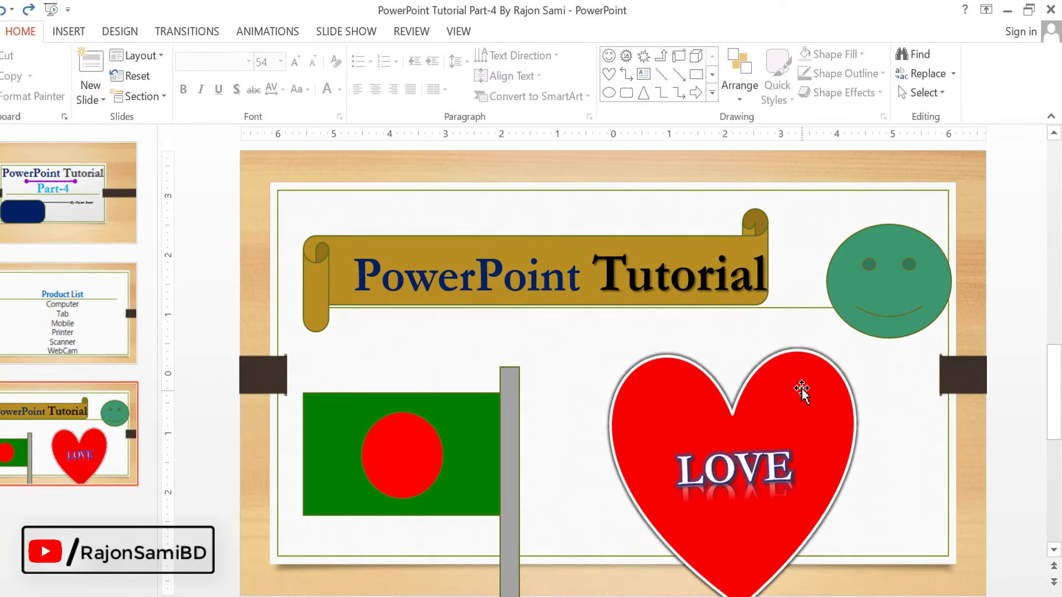
click(800, 383)
click(921, 92)
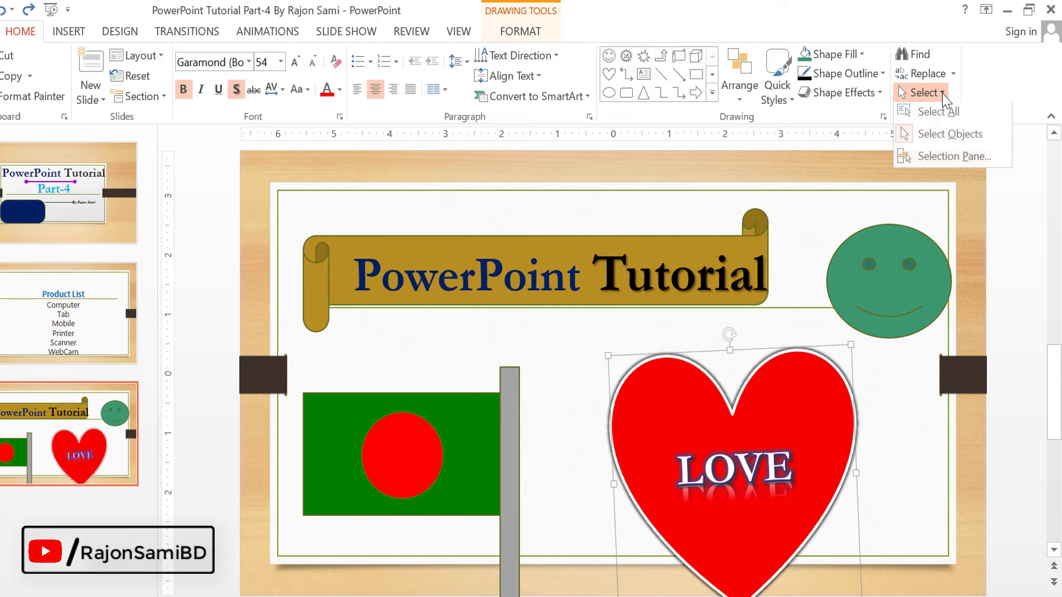
Select Smiley Face 31, Rectangle 17 and Oval 28 in the Selection Pane, then show slide 1.
click(937, 157)
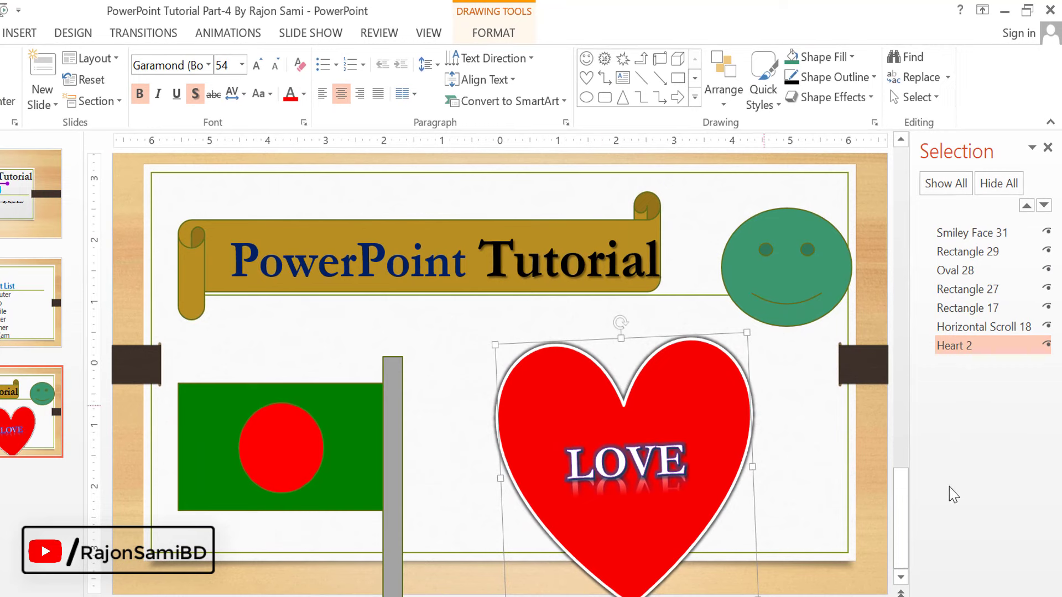
click(962, 233)
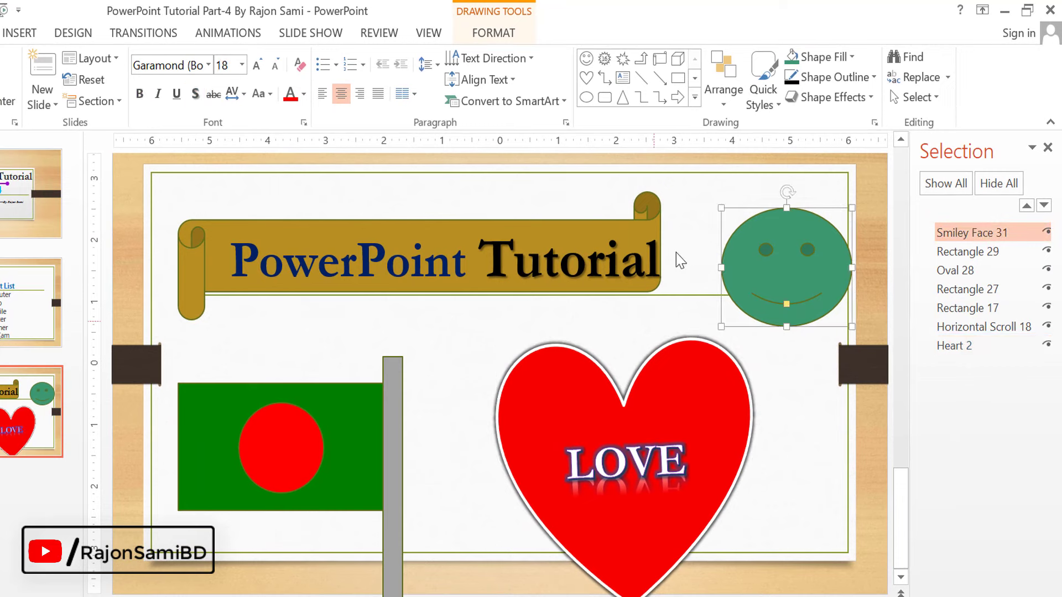
click(996, 309)
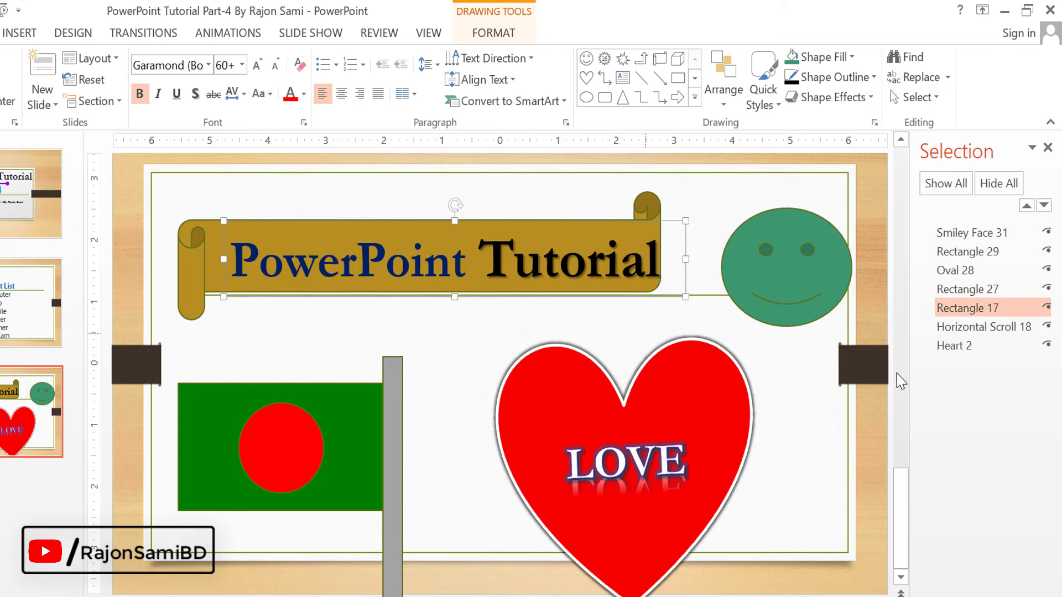
click(956, 270)
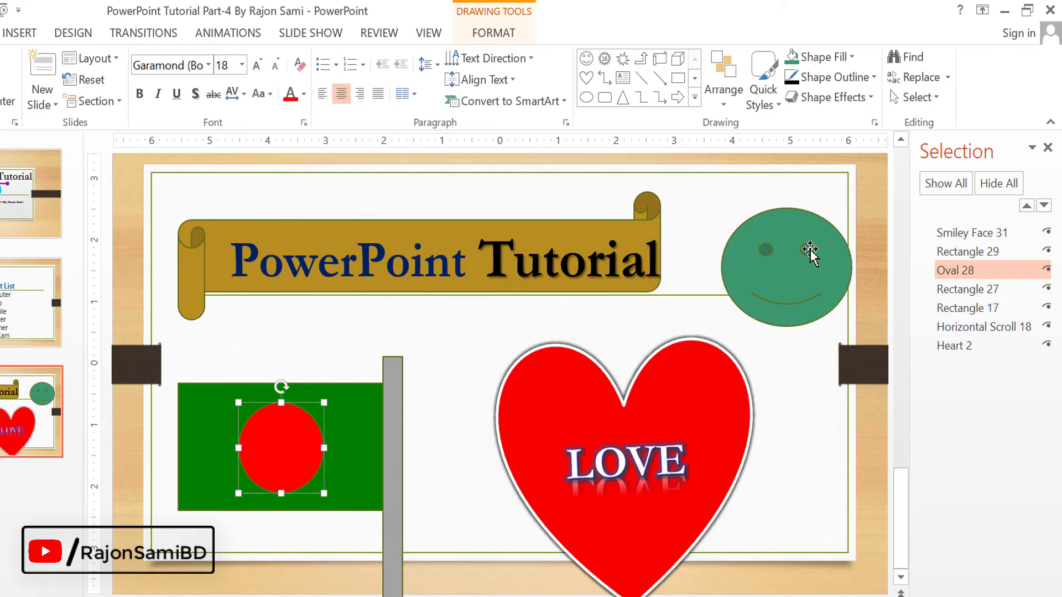
click(1048, 147)
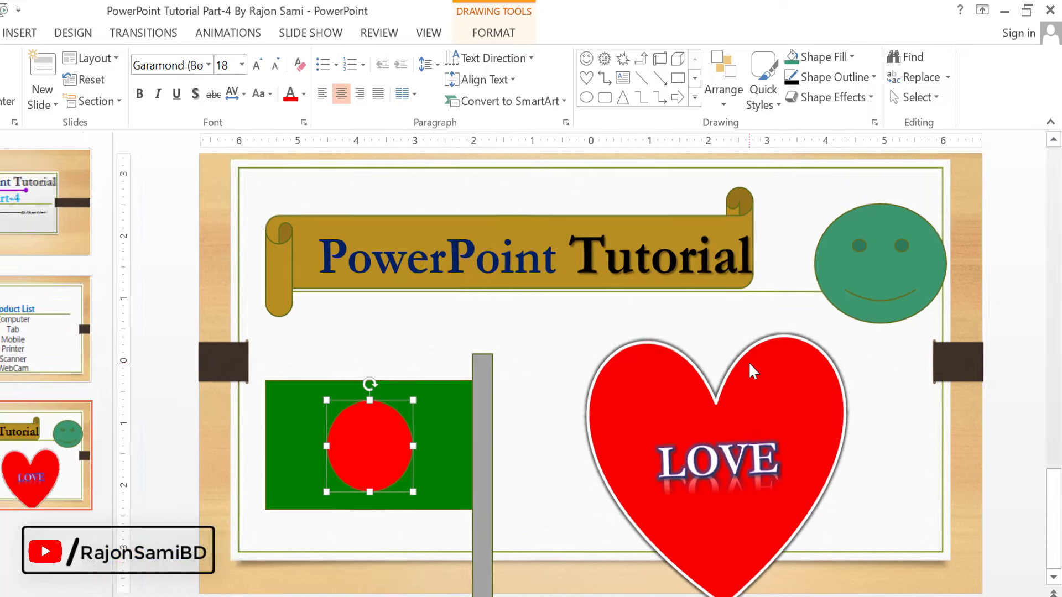
click(47, 202)
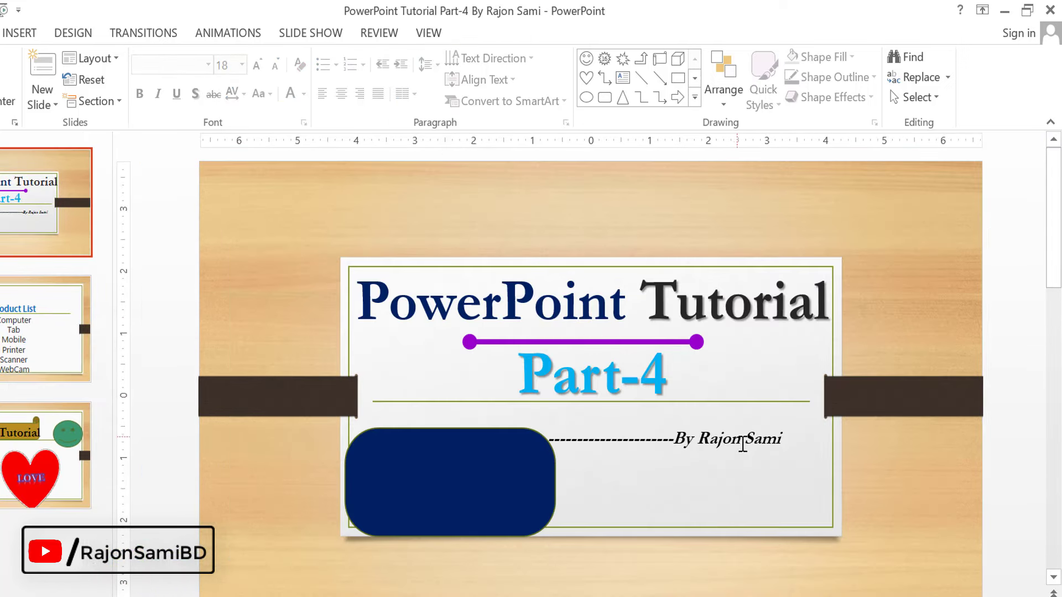
Delete the dark-blue rounded rectangle and browse the full Shapes gallery.
click(470, 492)
key(Delete)
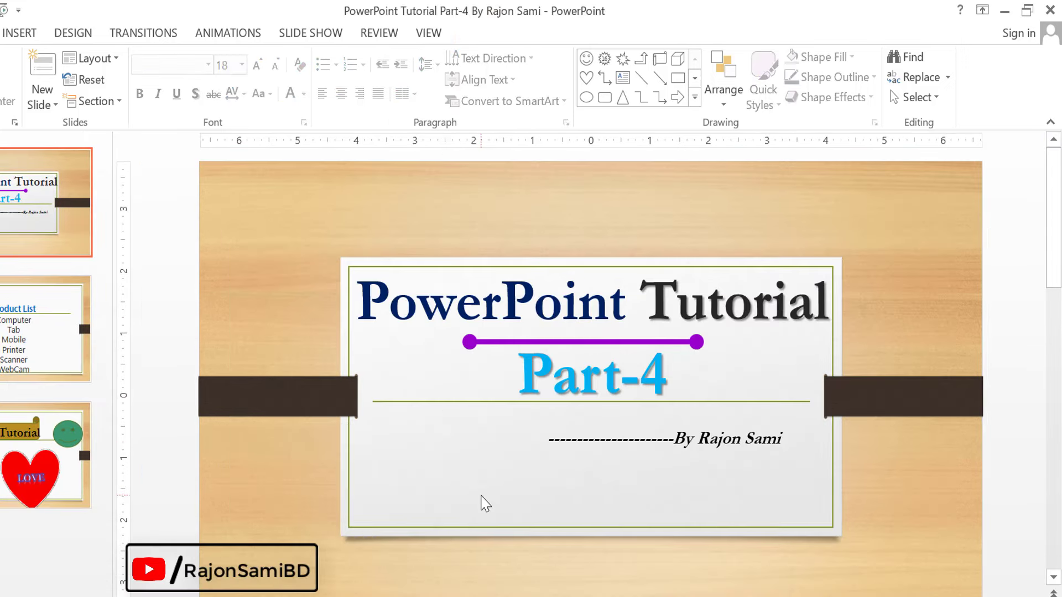
click(694, 98)
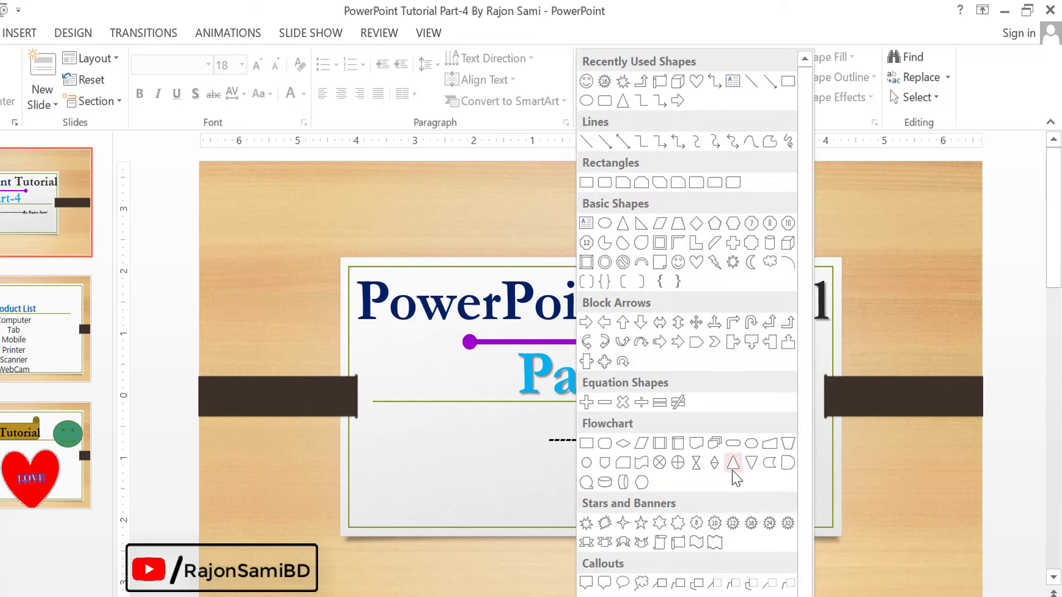
click(928, 182)
Look over the Arrange options, then scroll back to slide 3.
click(724, 105)
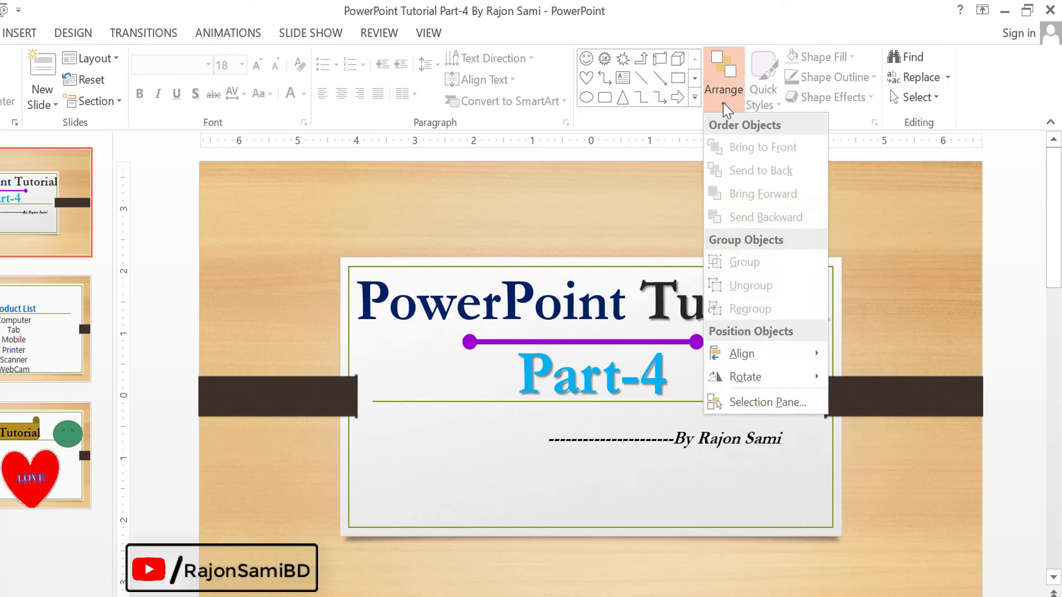
click(723, 102)
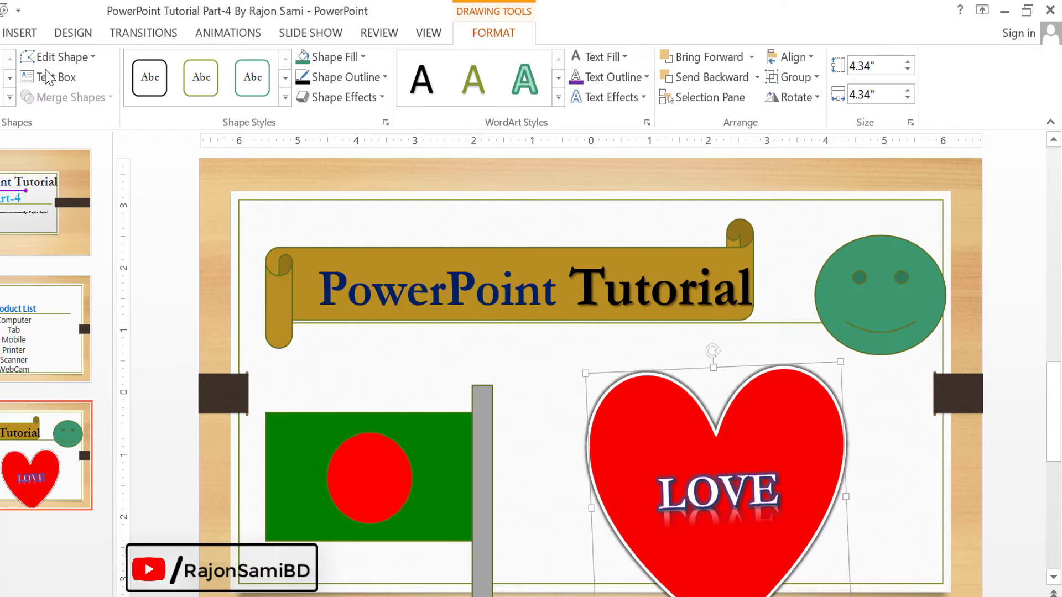
scroll(48, 78, up, 8)
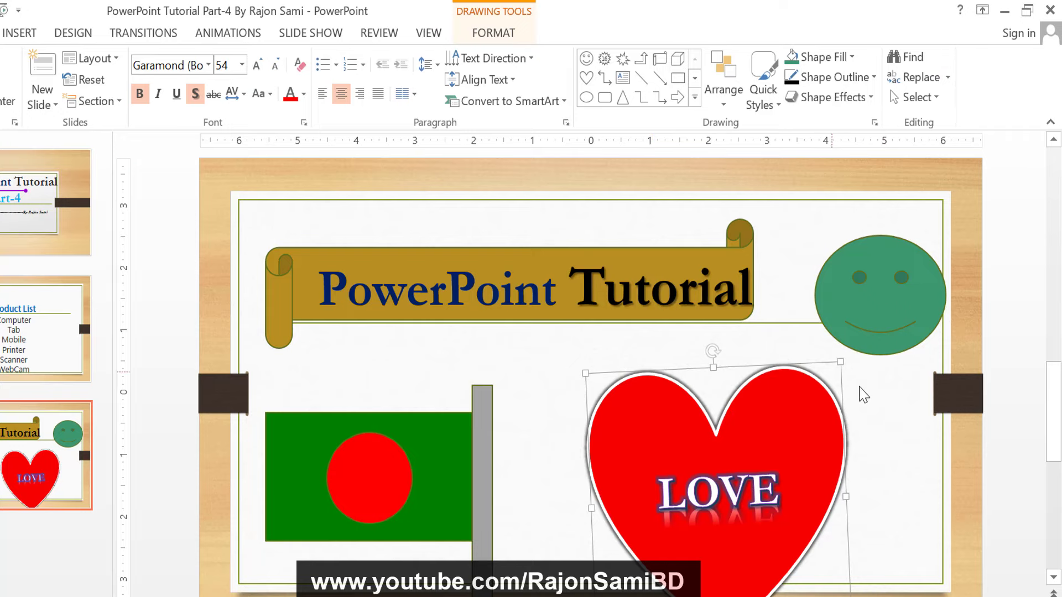
click(1000, 430)
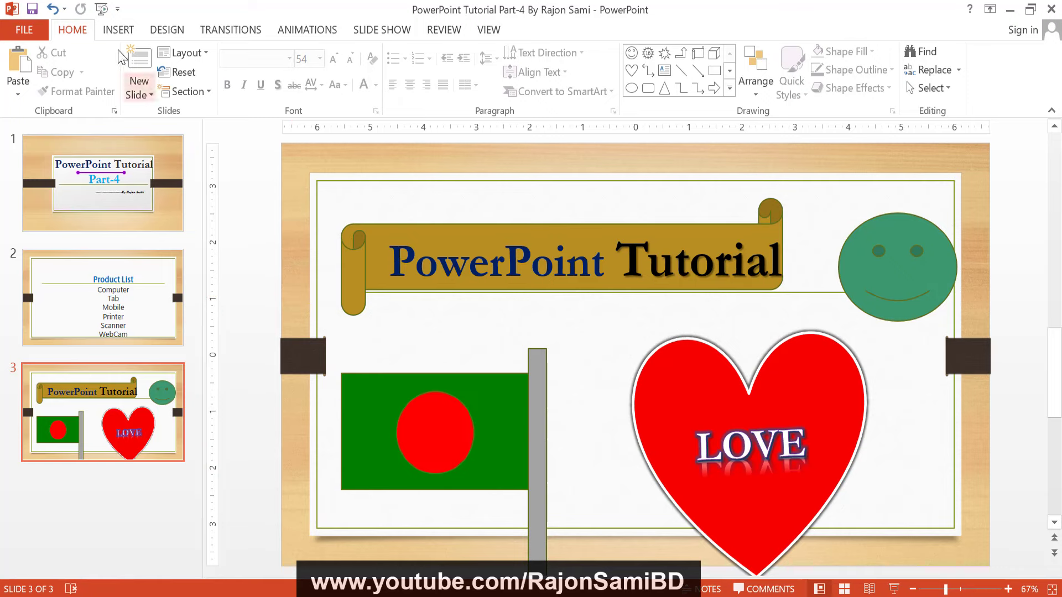
click(116, 32)
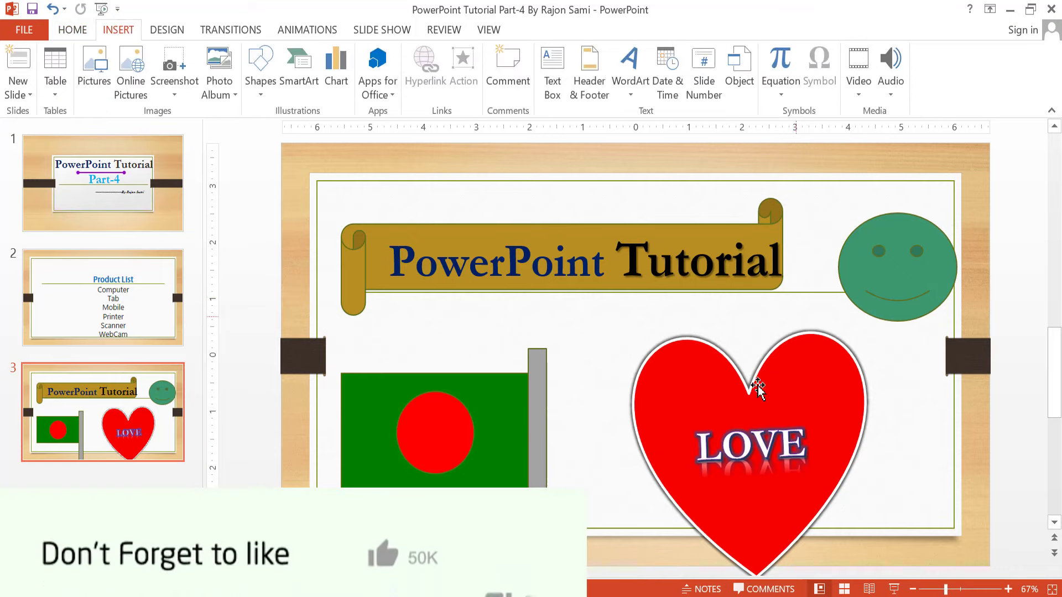